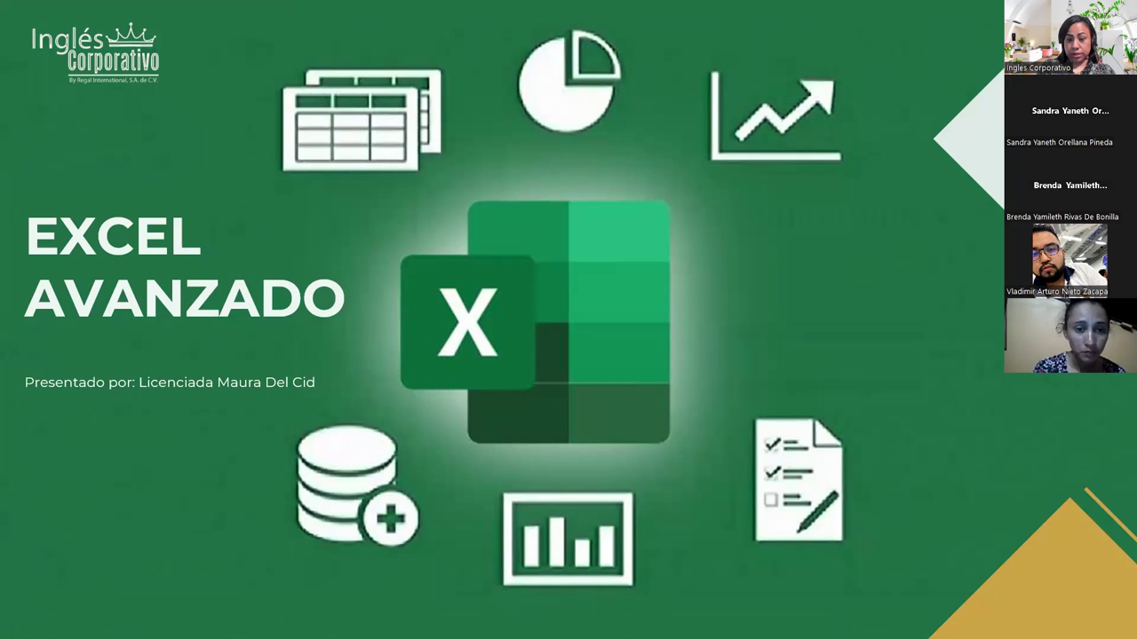
Advance the slideshow past the title and agenda slides to CONTENIDO SESIÓN 18.
key(Right)
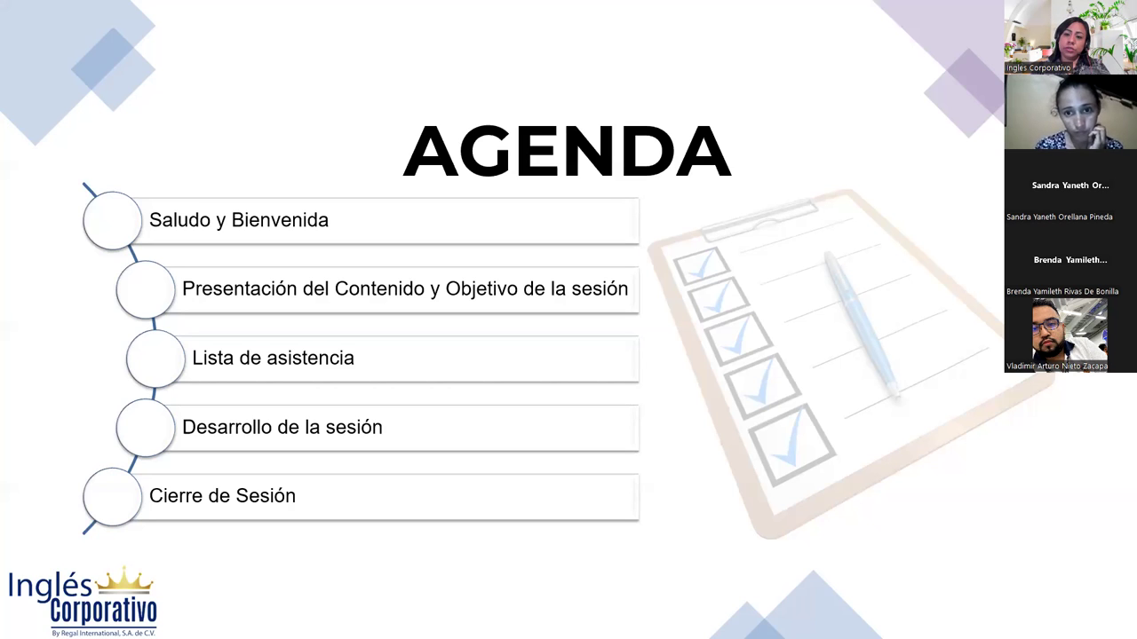
key(Right)
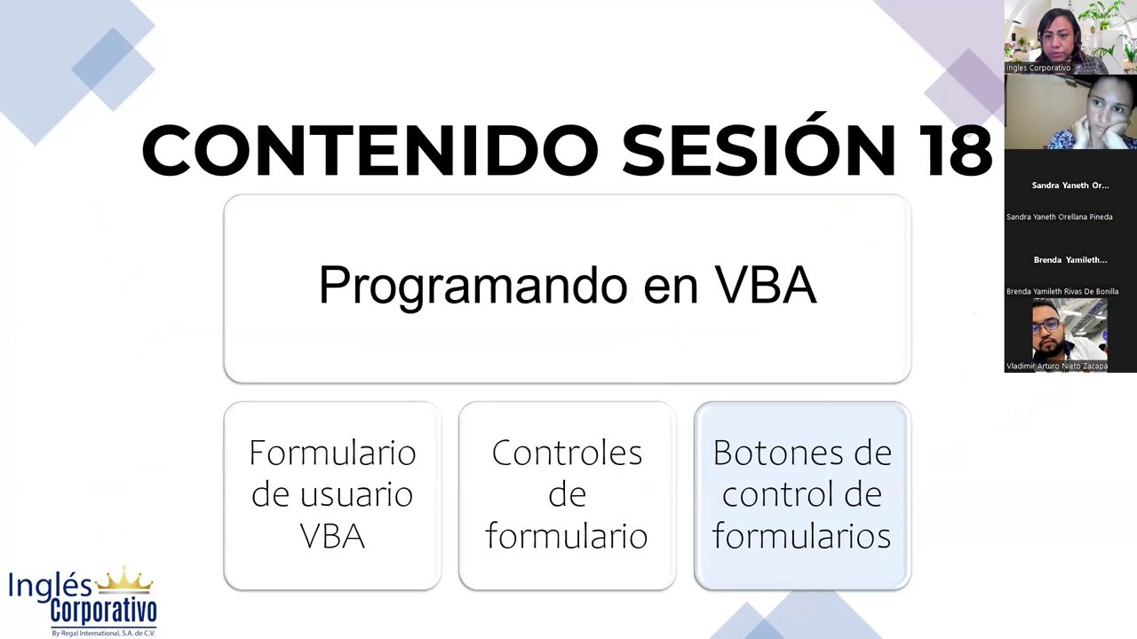
Advance through OBJETIVO SESIÓN 18 to the BOTÓN DE CONTROL FORMULARIO slide.
key(Right)
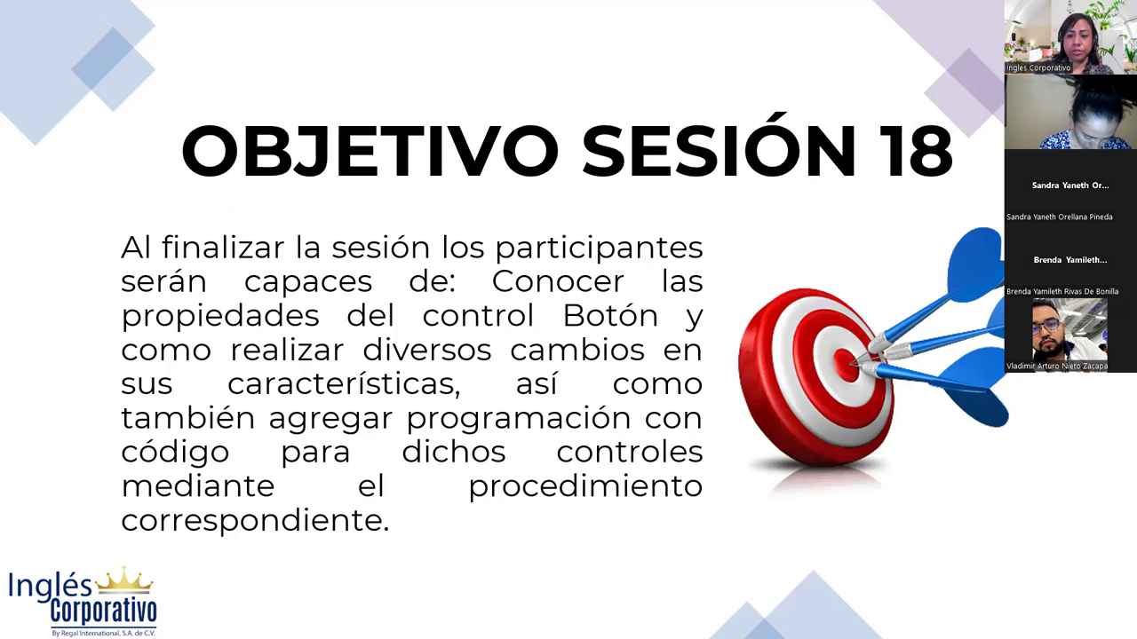
key(Right)
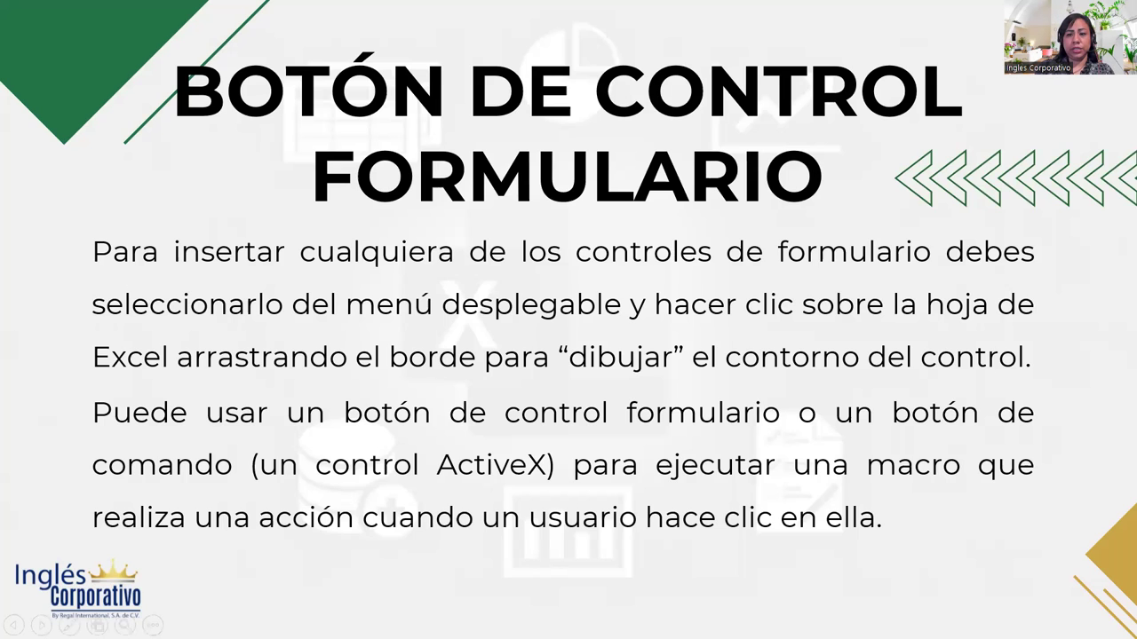
Reveal the bulleted list describing each form control type.
key(Right)
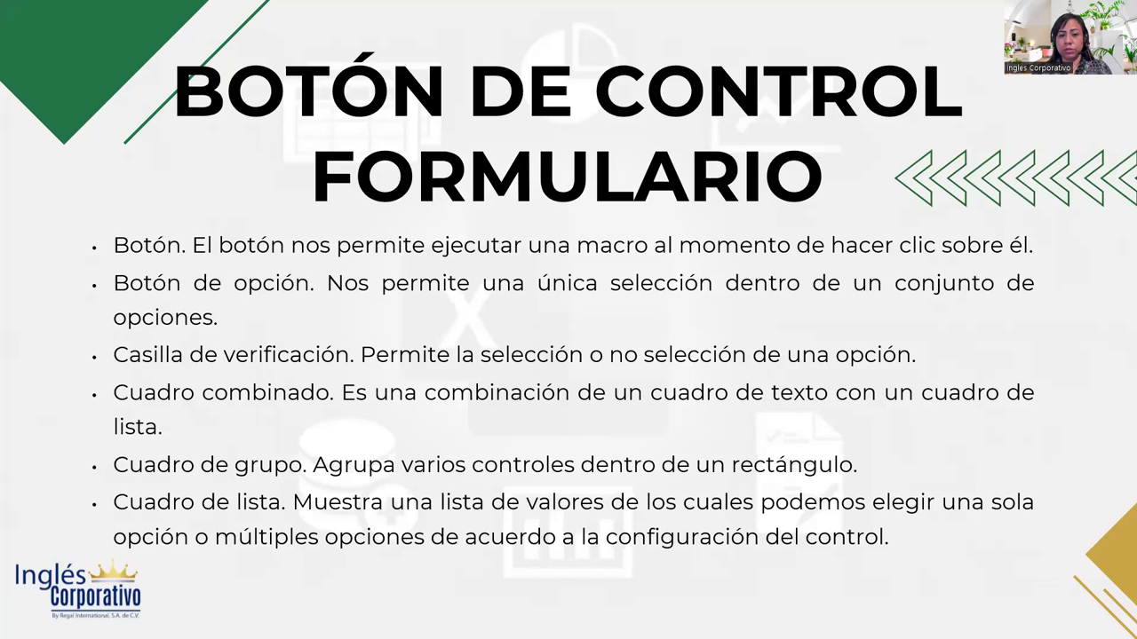
Advance the presentation to the DESARROLLO user-form slide.
key(Right)
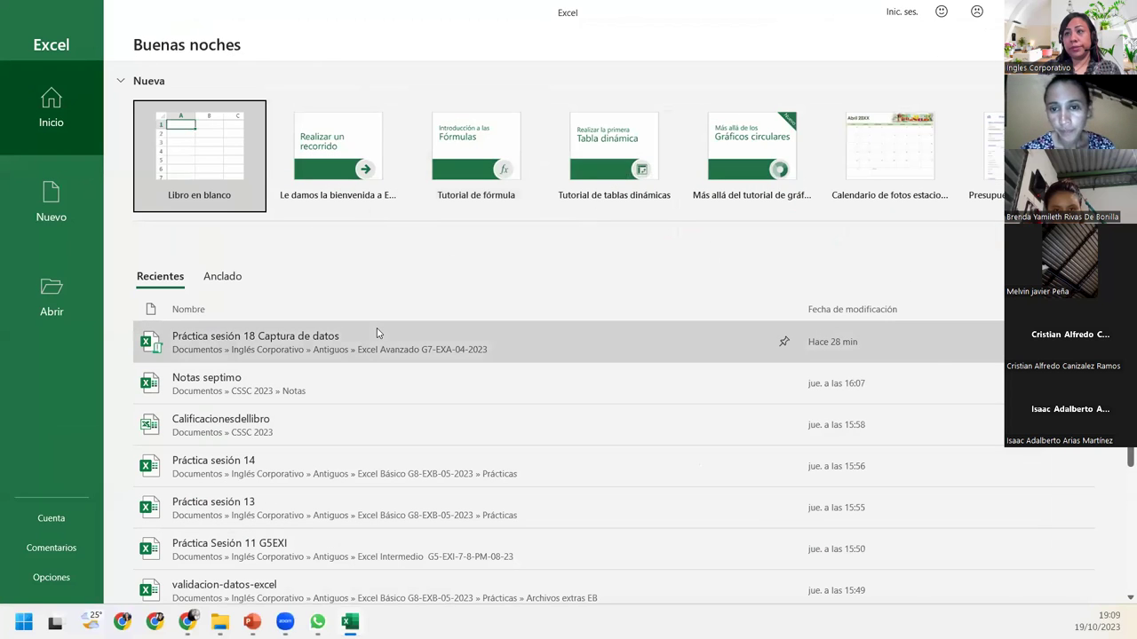
Create a blank workbook and browse Save As to Inglés Corporativo > G6-EXA-7-8-PM-10-23 > Prácticas.
click(199, 155)
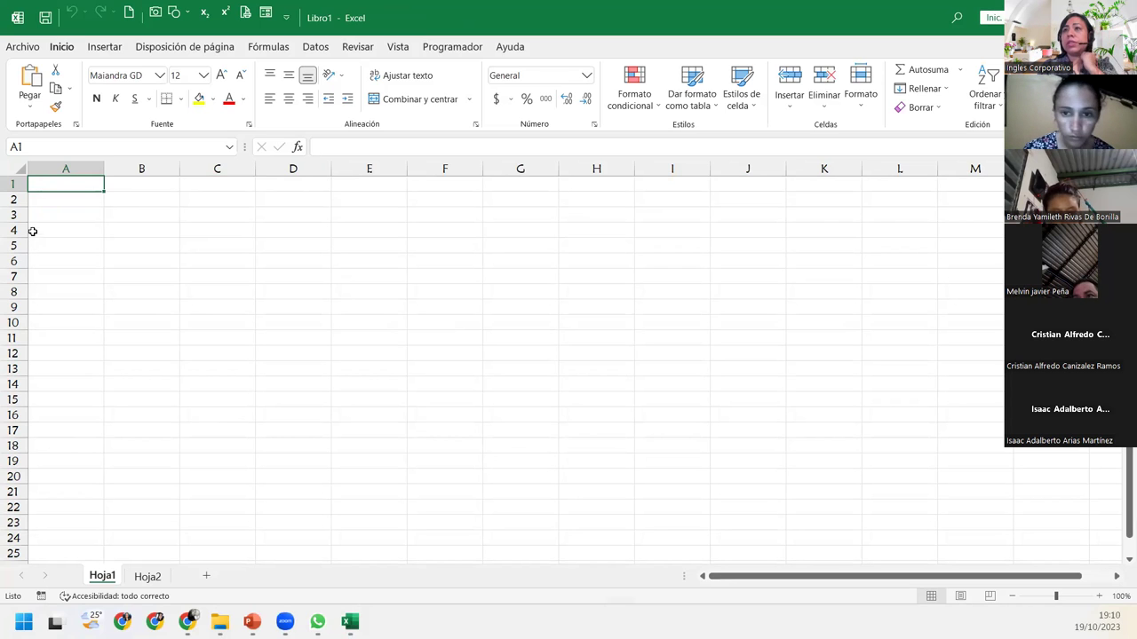
click(24, 47)
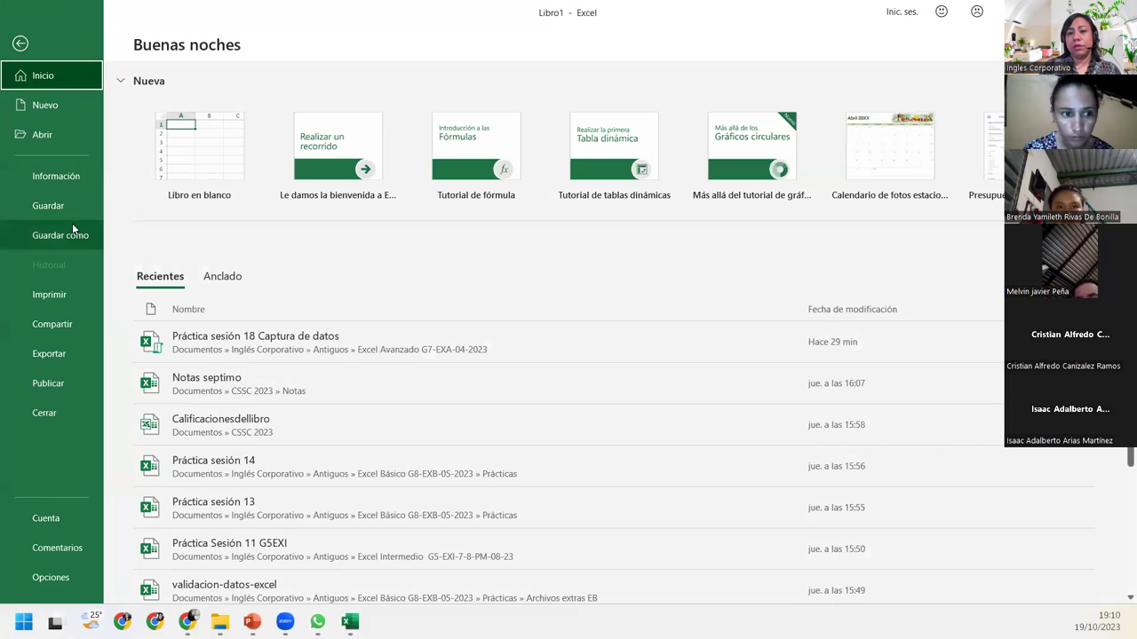
click(72, 230)
click(213, 250)
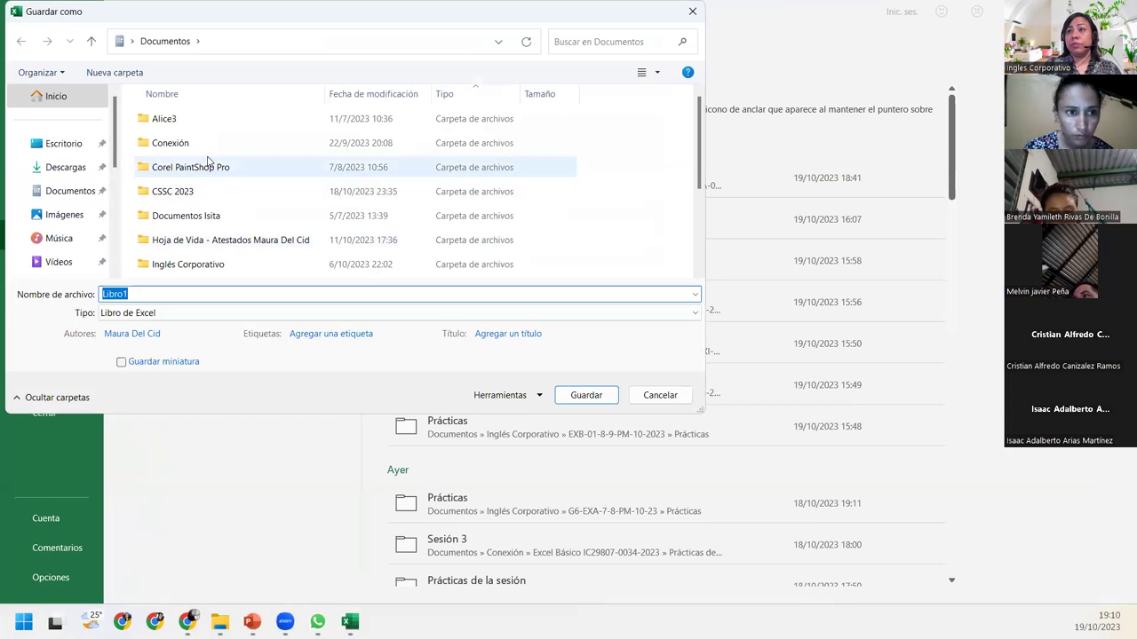
click(207, 264)
double_click(207, 265)
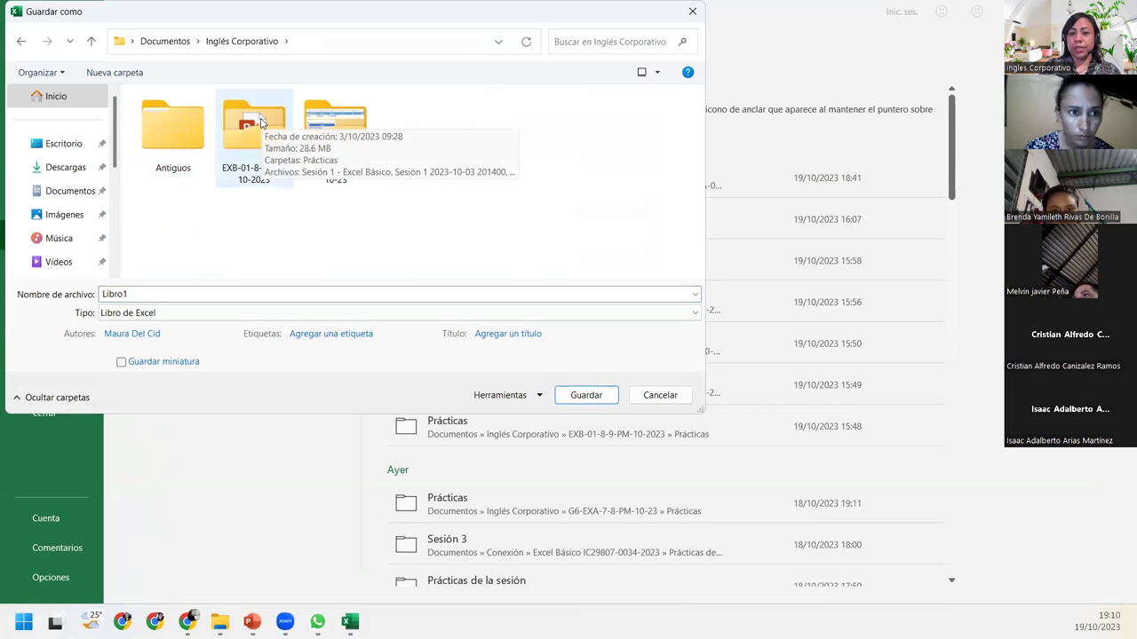
double_click(335, 129)
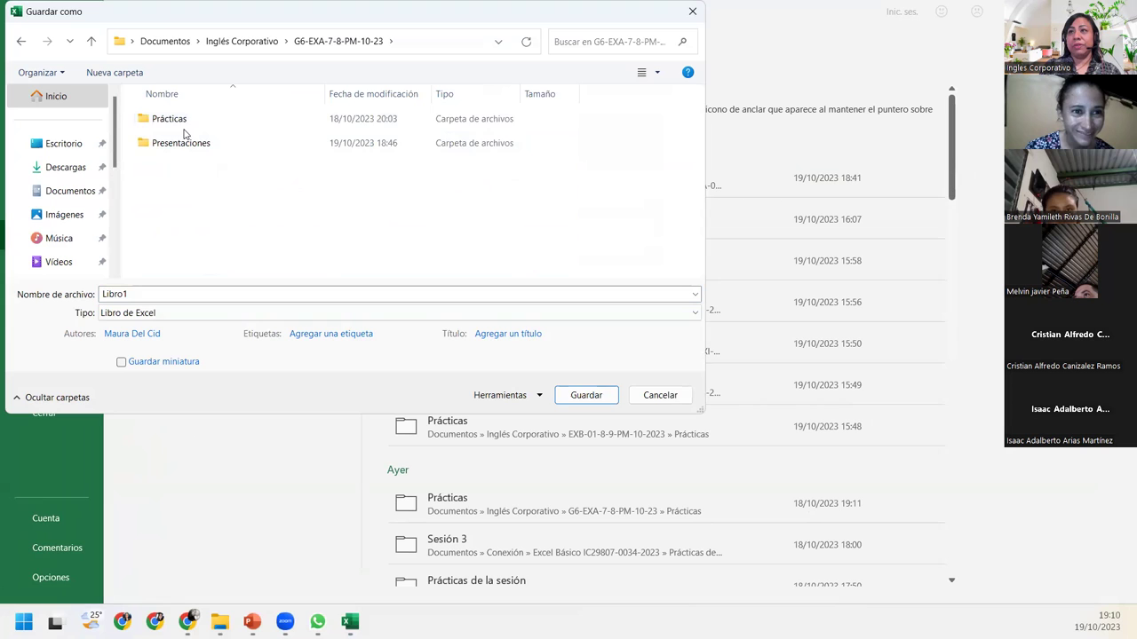
double_click(183, 119)
Choose the macro-enabled workbook type and name the file 'Práctica sesión 18'.
scroll(187, 151, down, 3)
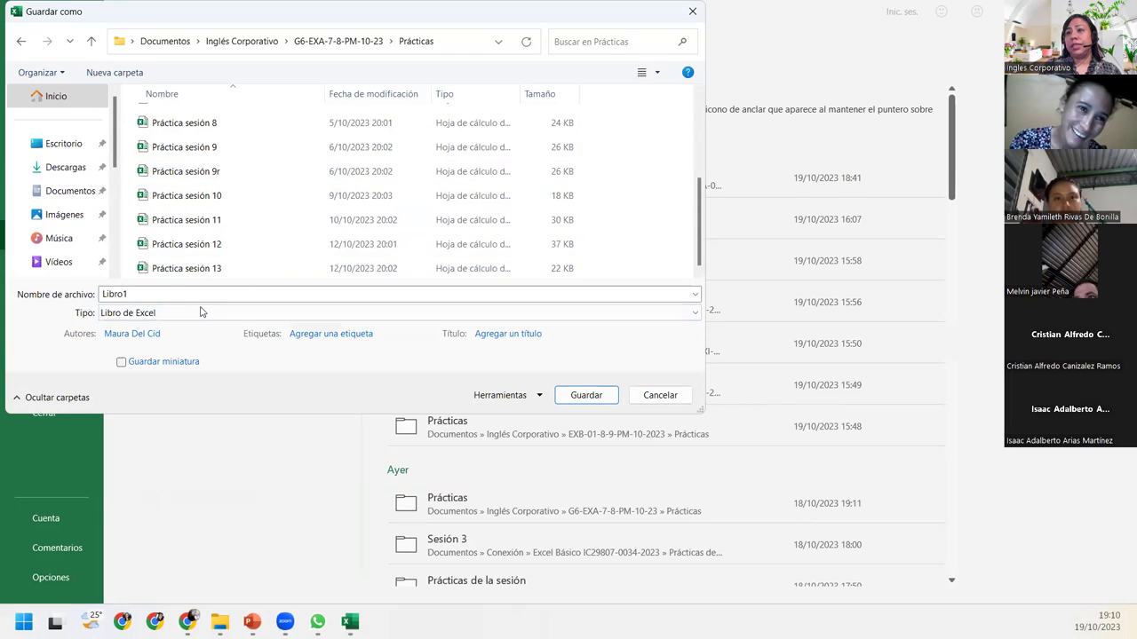
click(311, 313)
click(192, 20)
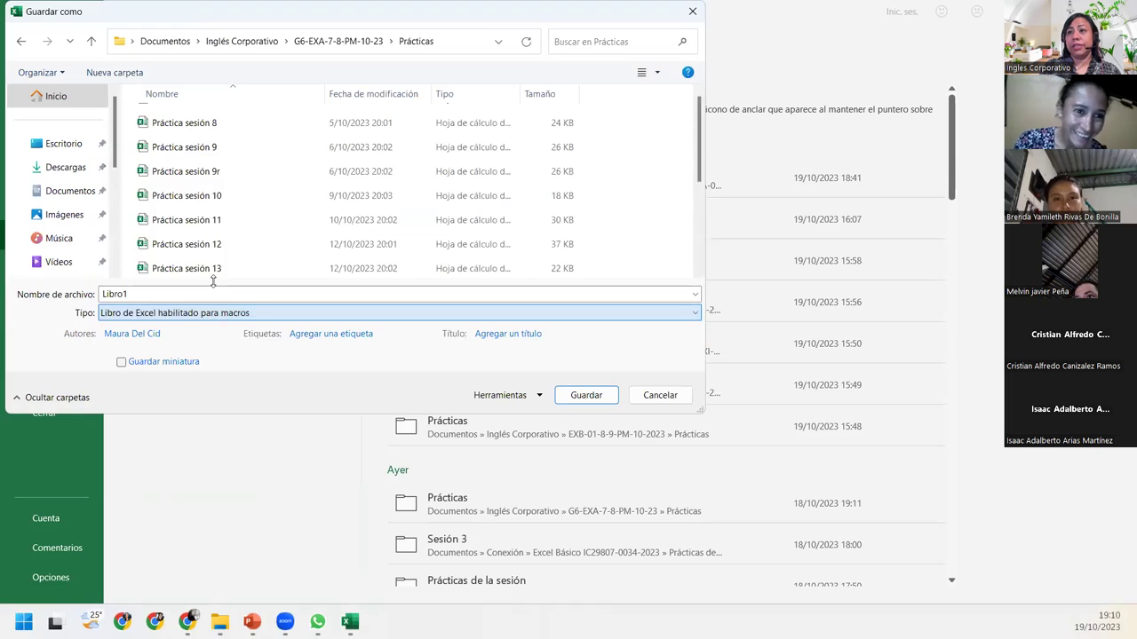
click(204, 192)
click(176, 292)
key(BackSpace)
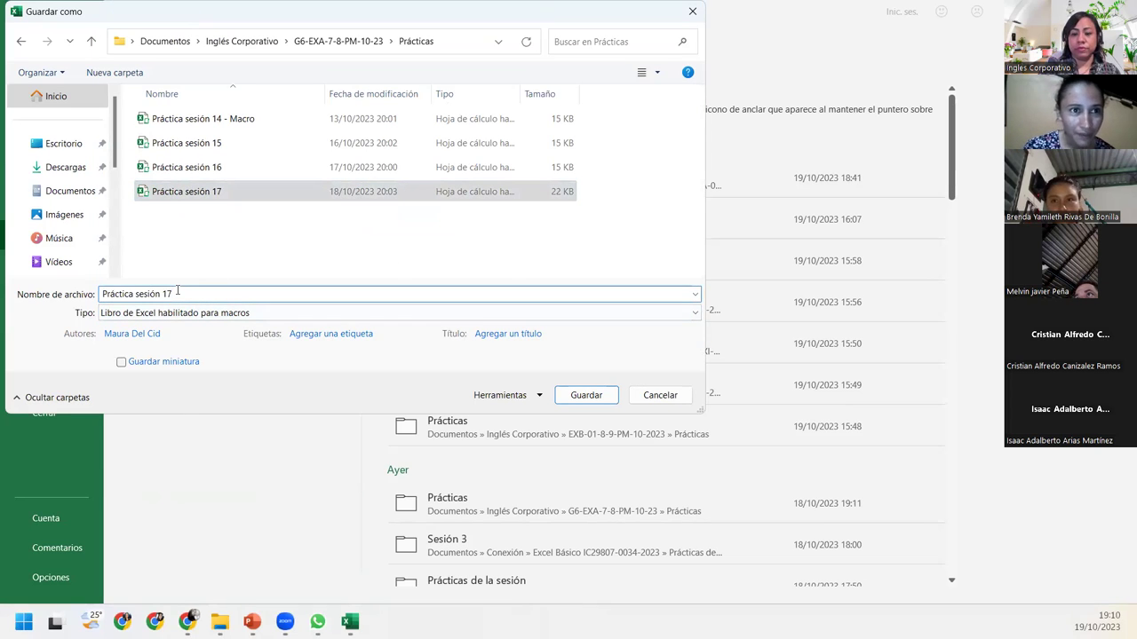
text(8)
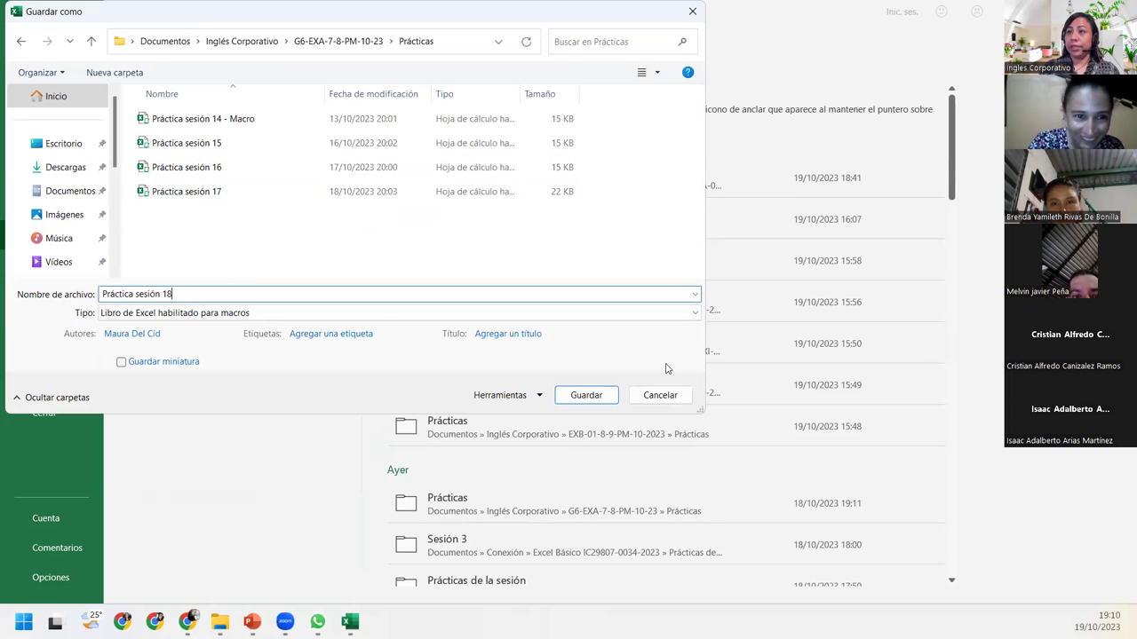
Save the macro-enabled workbook as 'Práctica sesión 18' and return to cell A1.
click(587, 395)
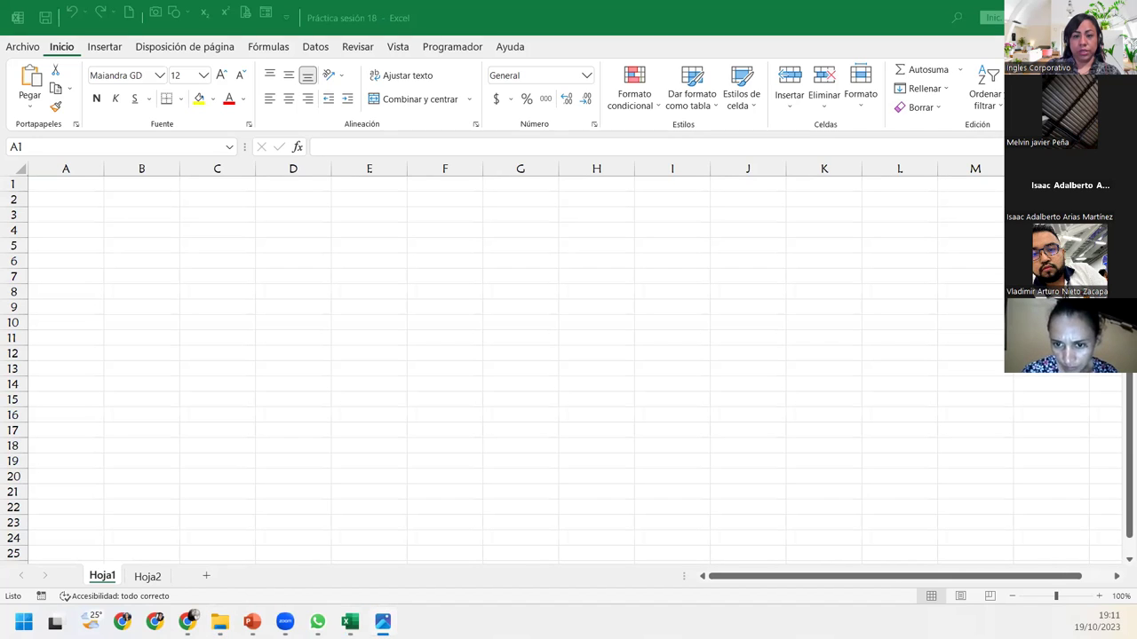
click(87, 182)
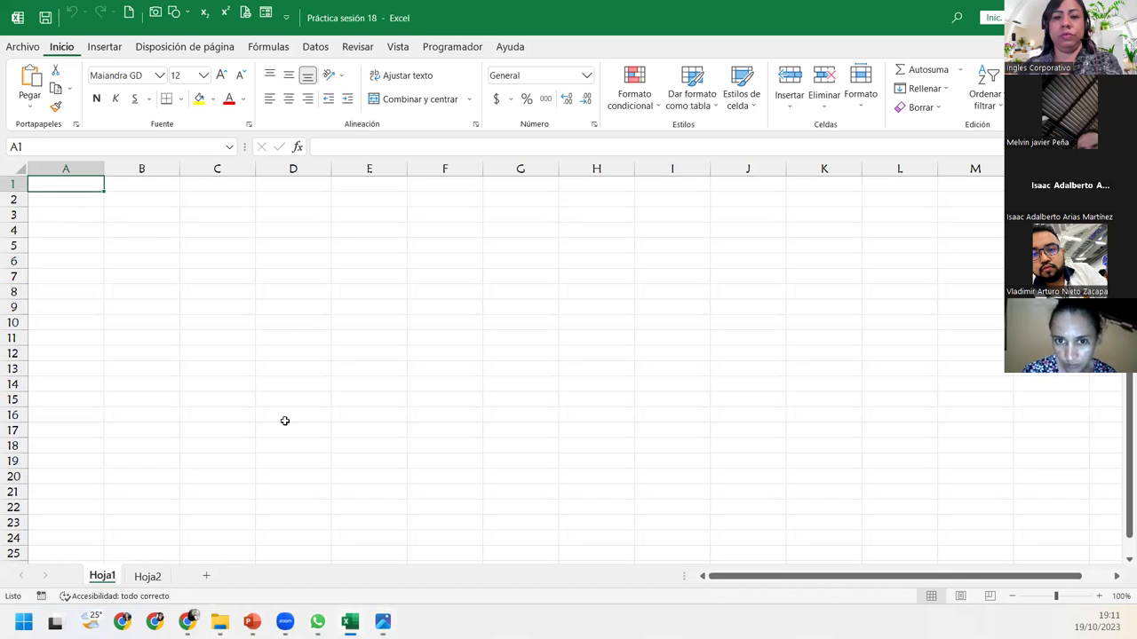
Zoom the sheet to 140% and enter headers Nombre, Apellido, Departamento, Carga, Salario in A1:E1.
click(1099, 596)
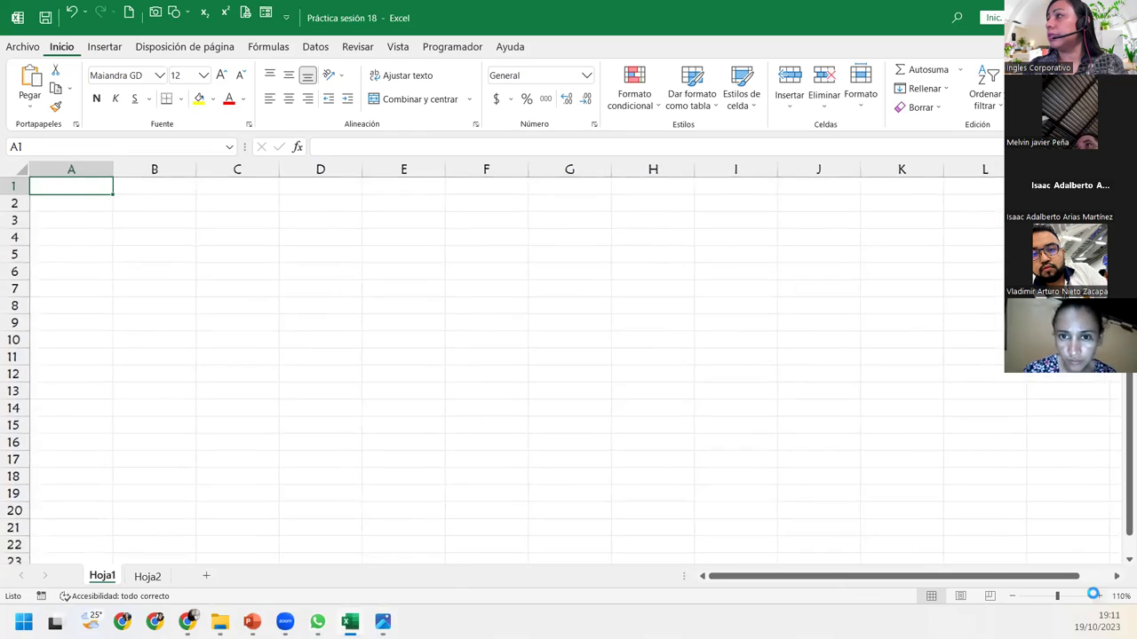
click(1098, 596)
click(1099, 596)
click(1098, 596)
click(1098, 596)
click(1013, 597)
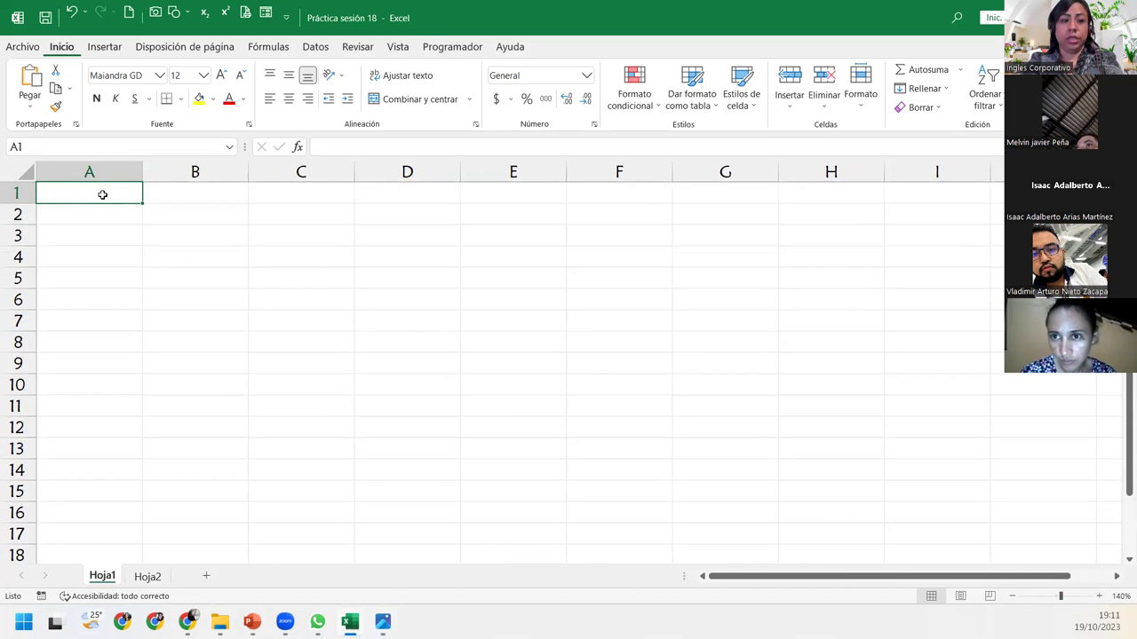
text(Nombre)
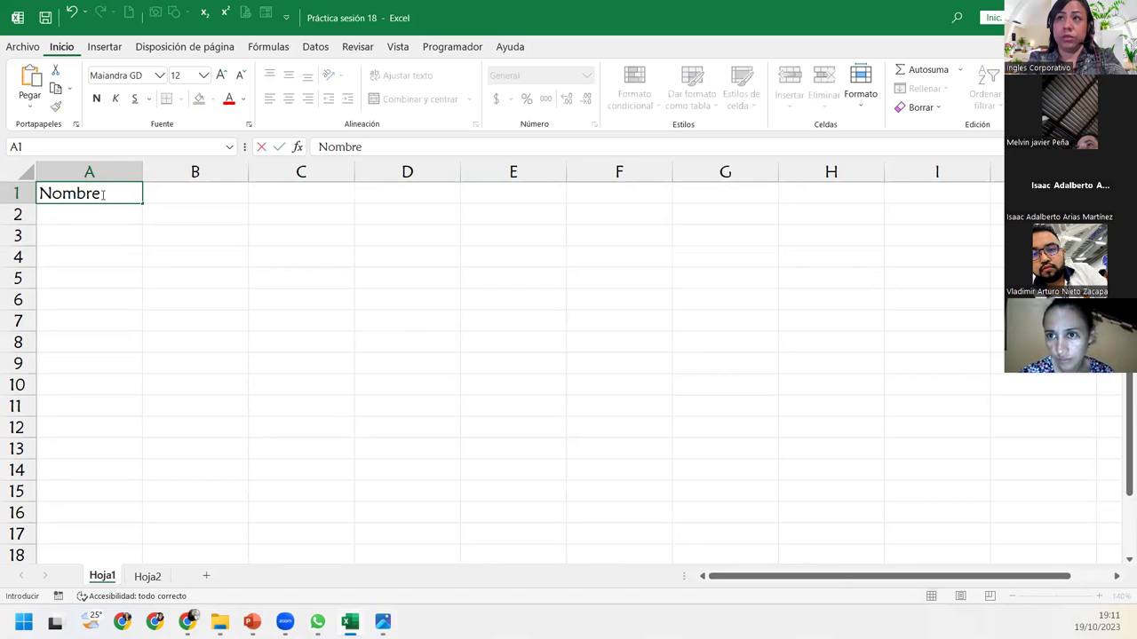
key(Tab)
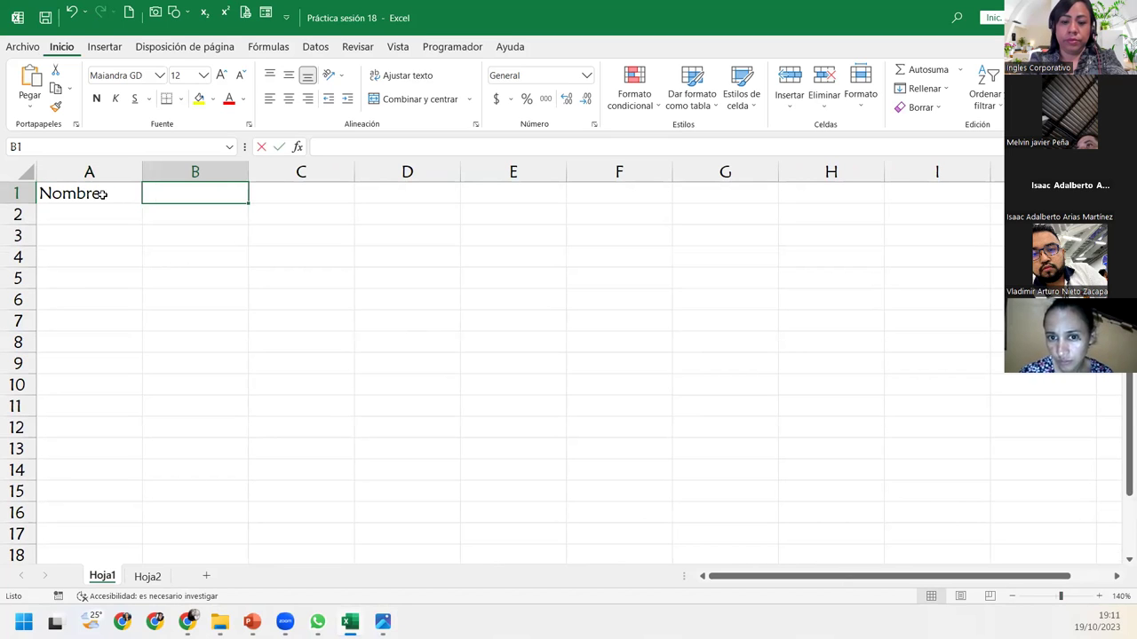
text(Apeelli)
key(BackSpace)
key(BackSpace)
key(BackSpace)
key(BackSpace)
text(llido)
key(Tab)
text(D)
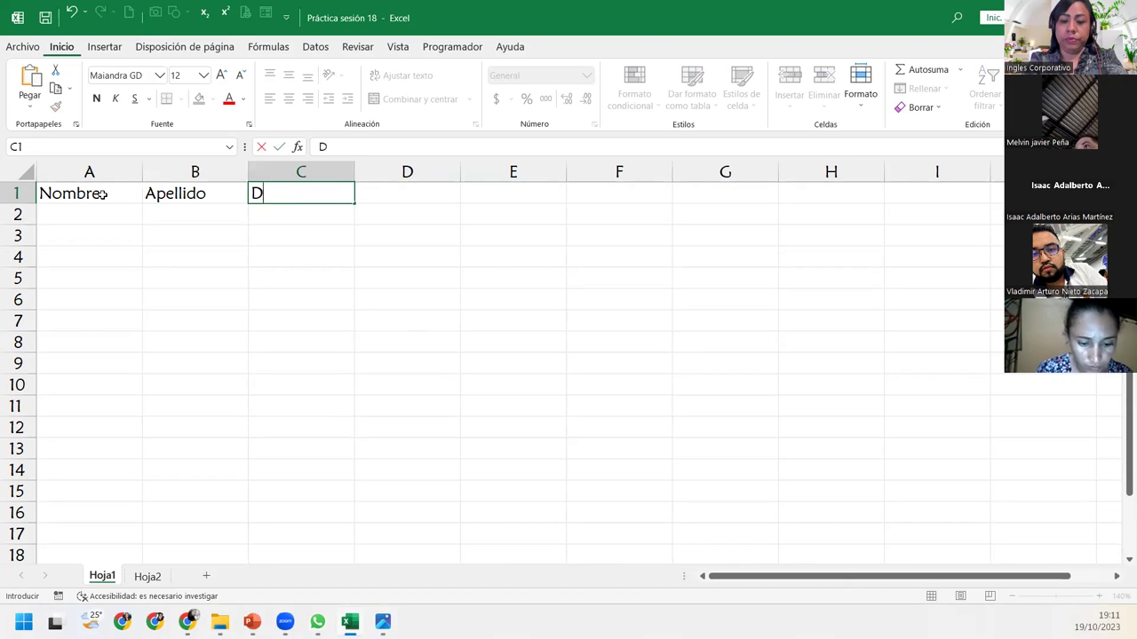
text(epartamento)
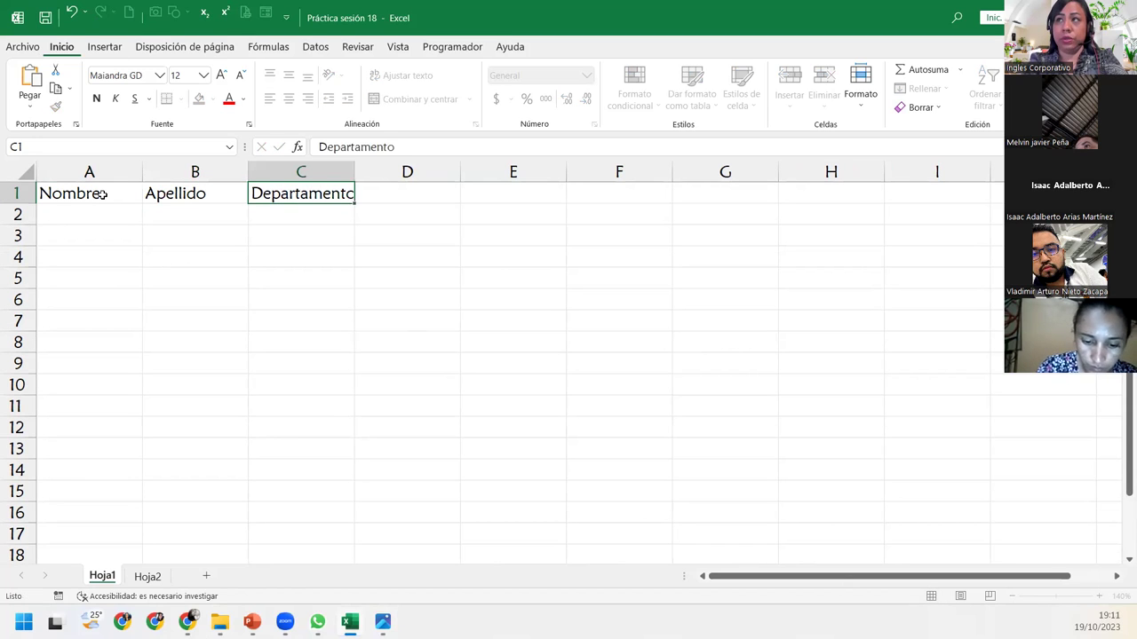
key(Tab)
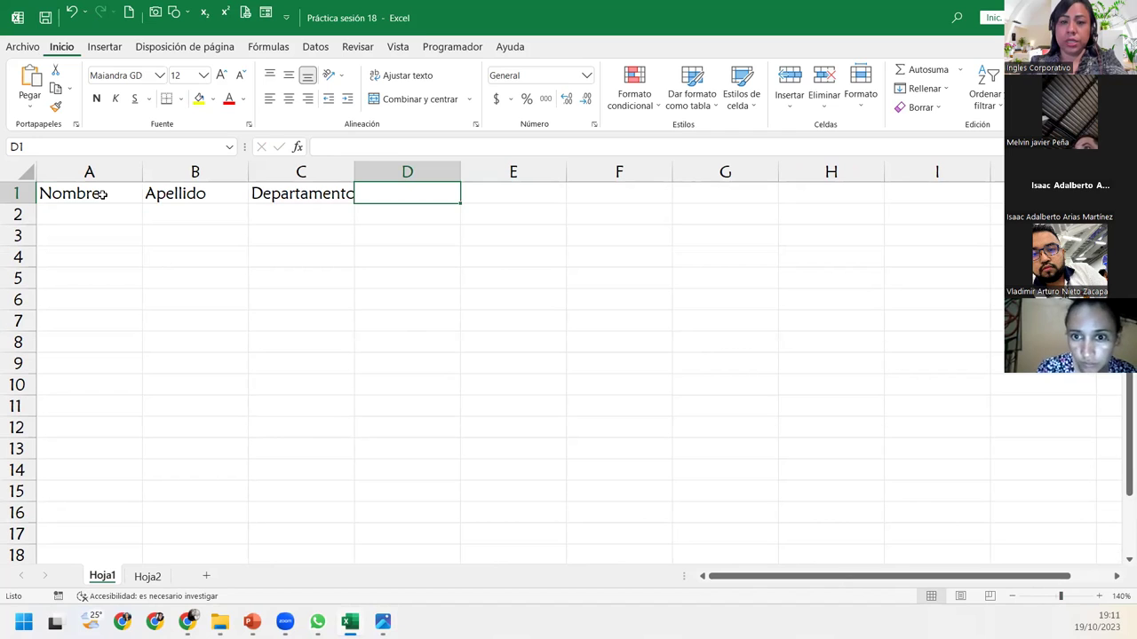
text(Carga)
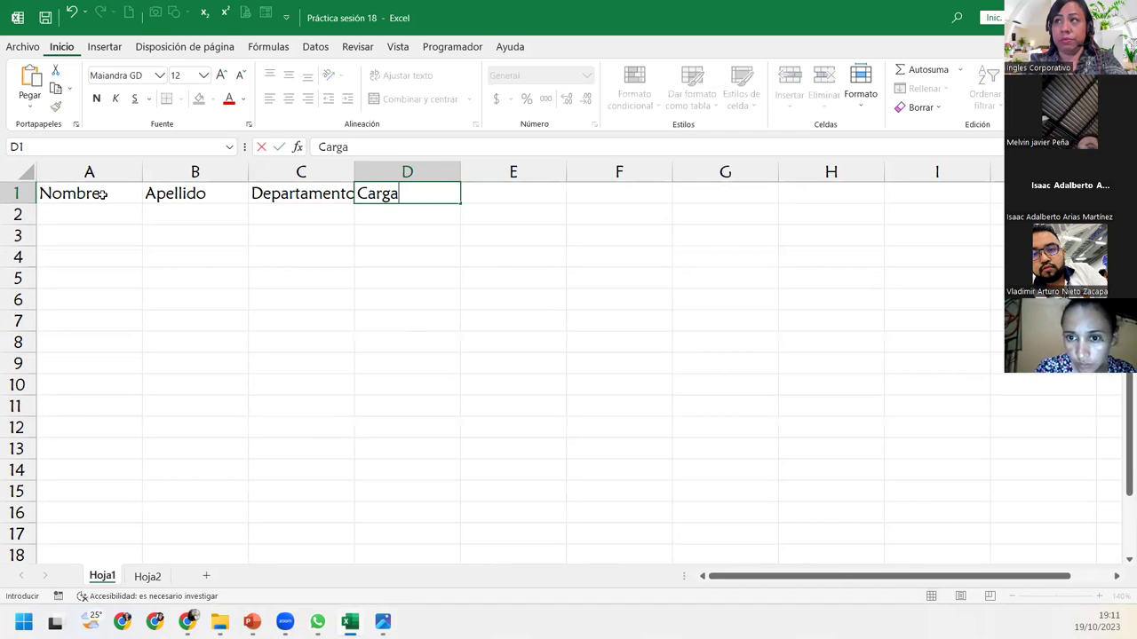
key(Tab)
text(Salario)
key(Tab)
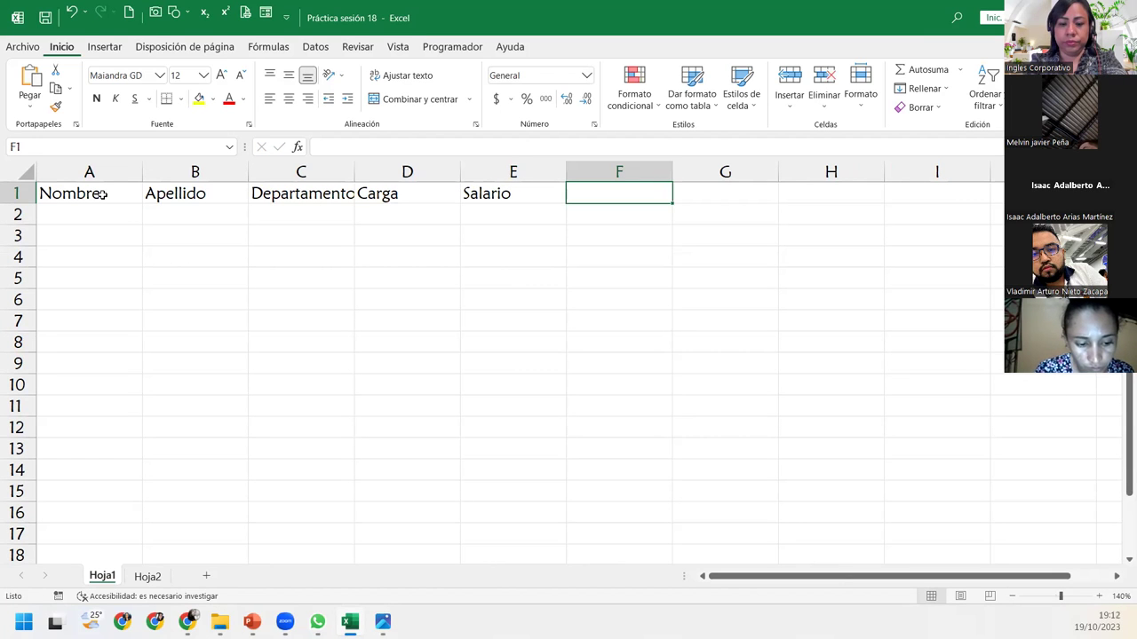
Enter headers ISSS, AFP, Renta, Otros Desc. and Salario Neto in F1:J1.
text(ISSS)
key(Tab)
text(AFP)
key(Tab)
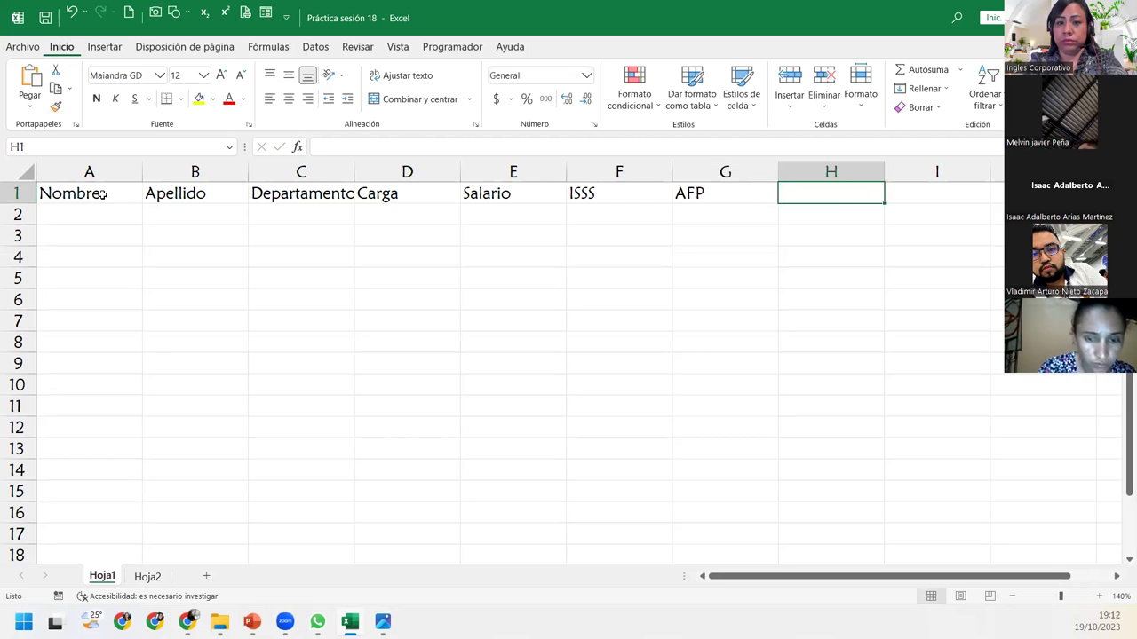
text(Renta)
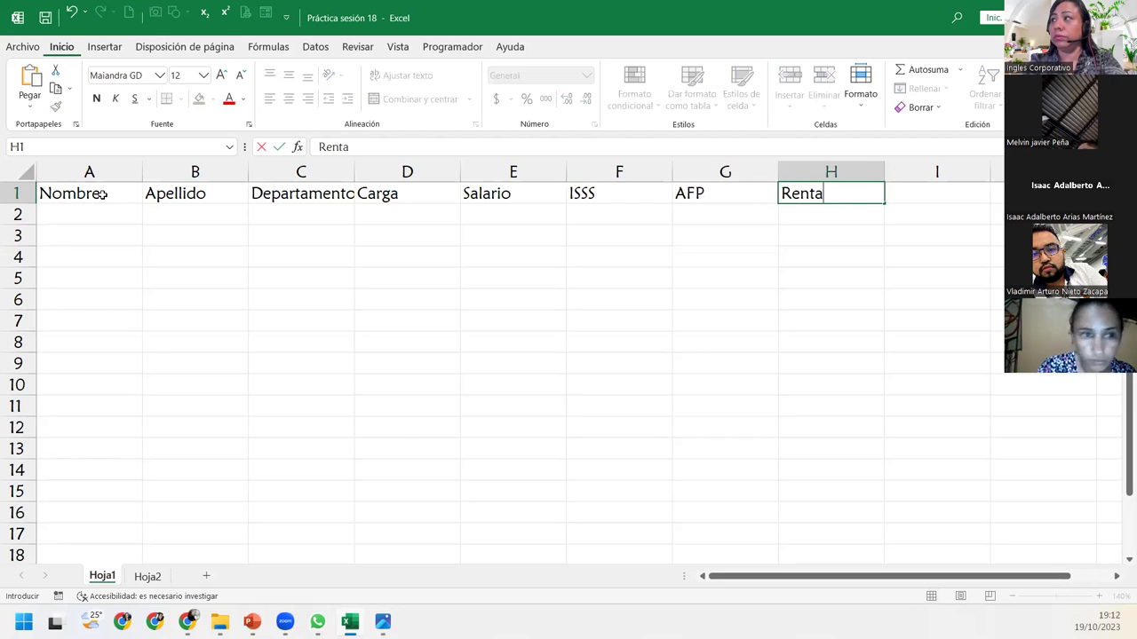
key(Tab)
text(O)
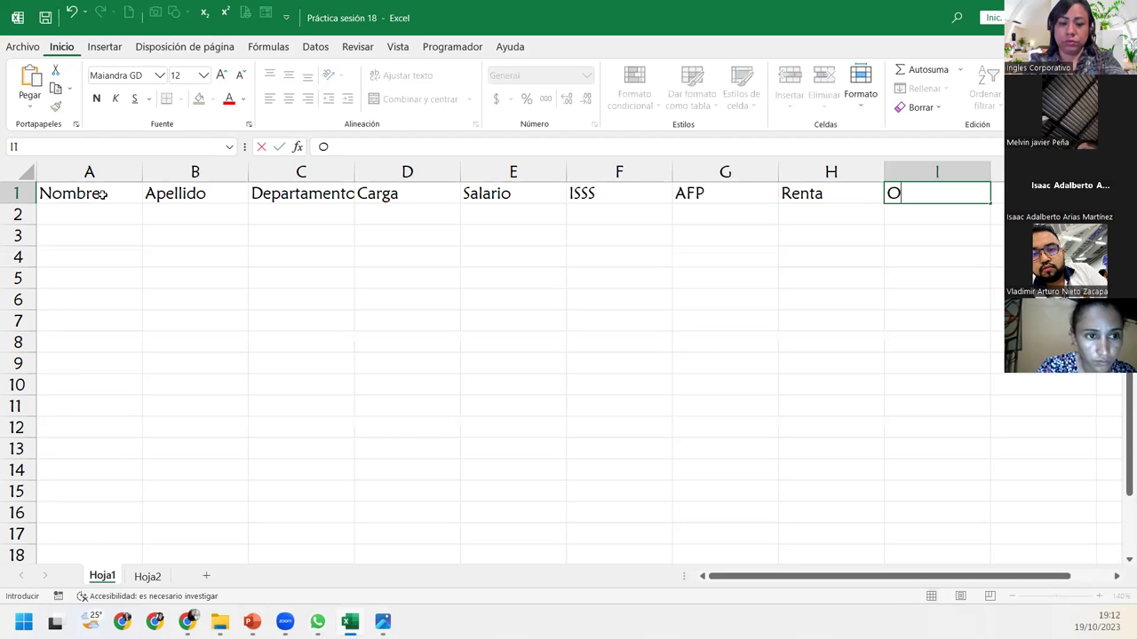
text(tros Desc.)
key(Tab)
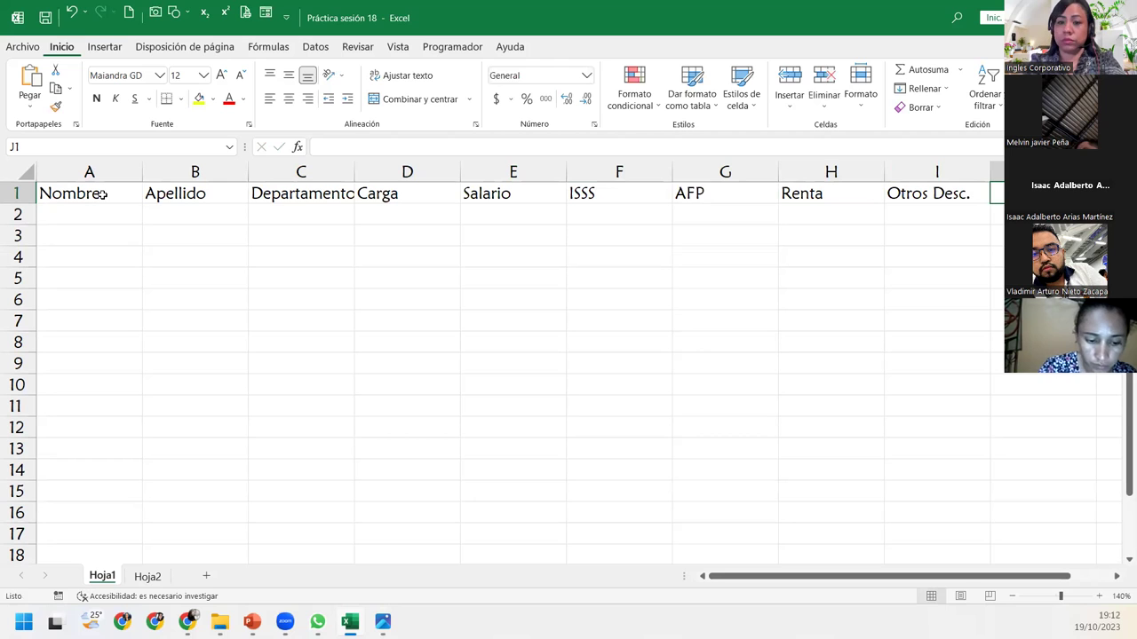
text(Salario Neto)
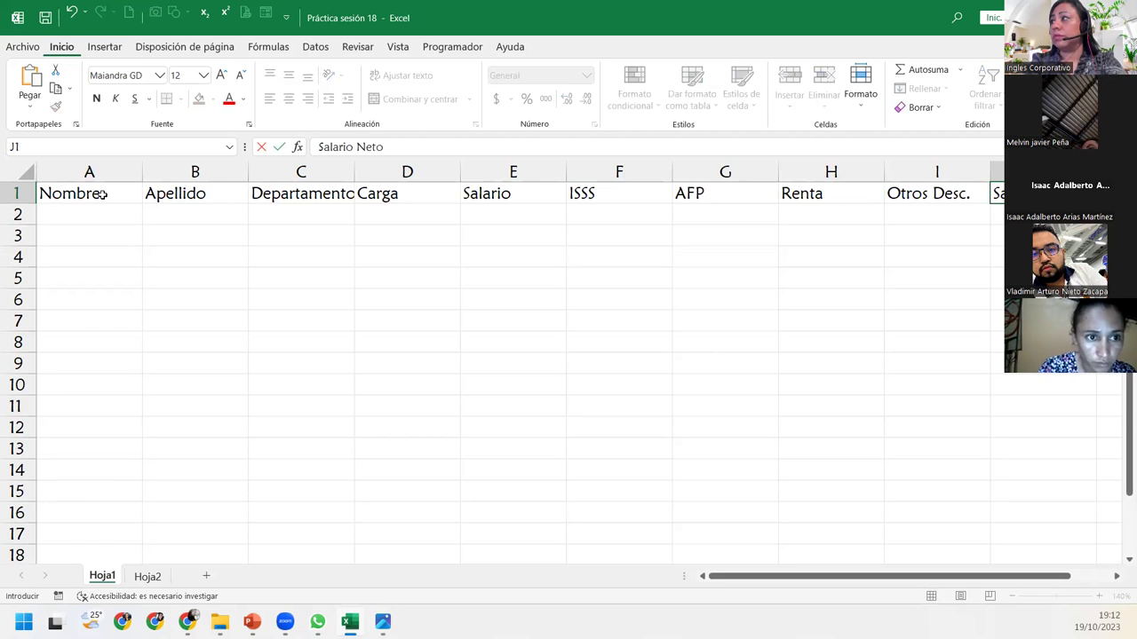
key(Return)
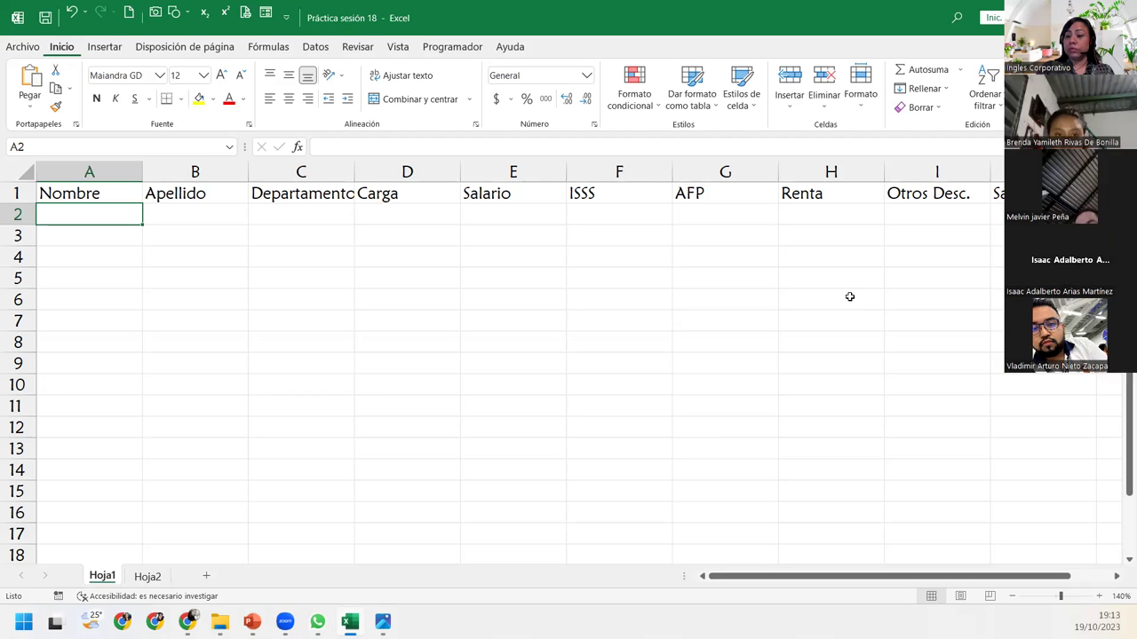
Format A1:J2 as a blue-styled table whose first row is the header row.
drag(119, 193, 995, 214)
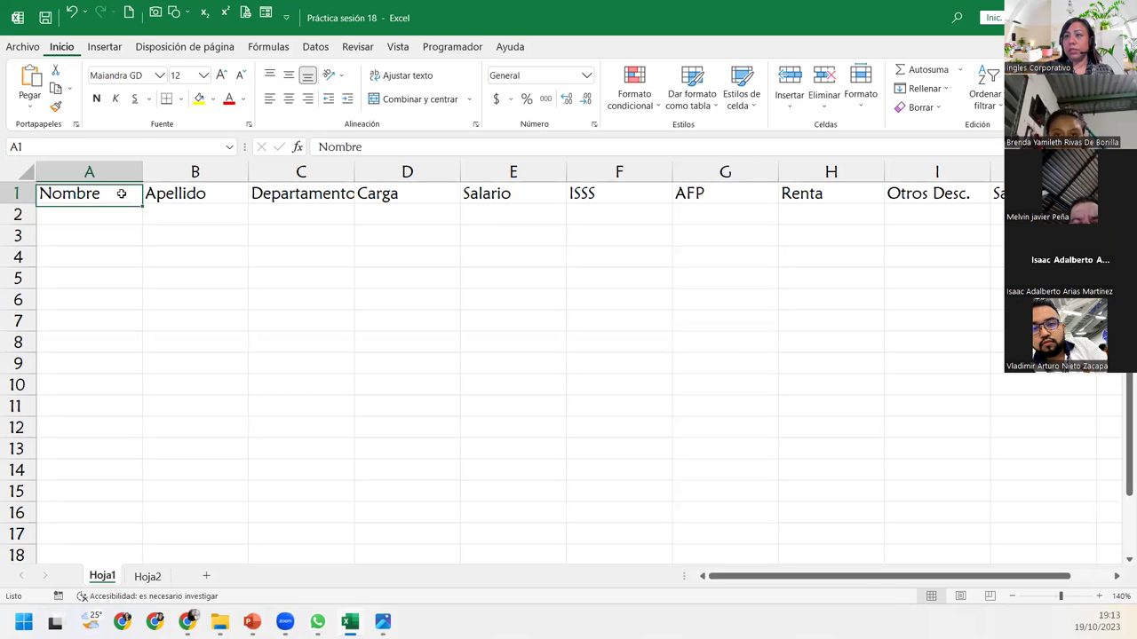
click(695, 100)
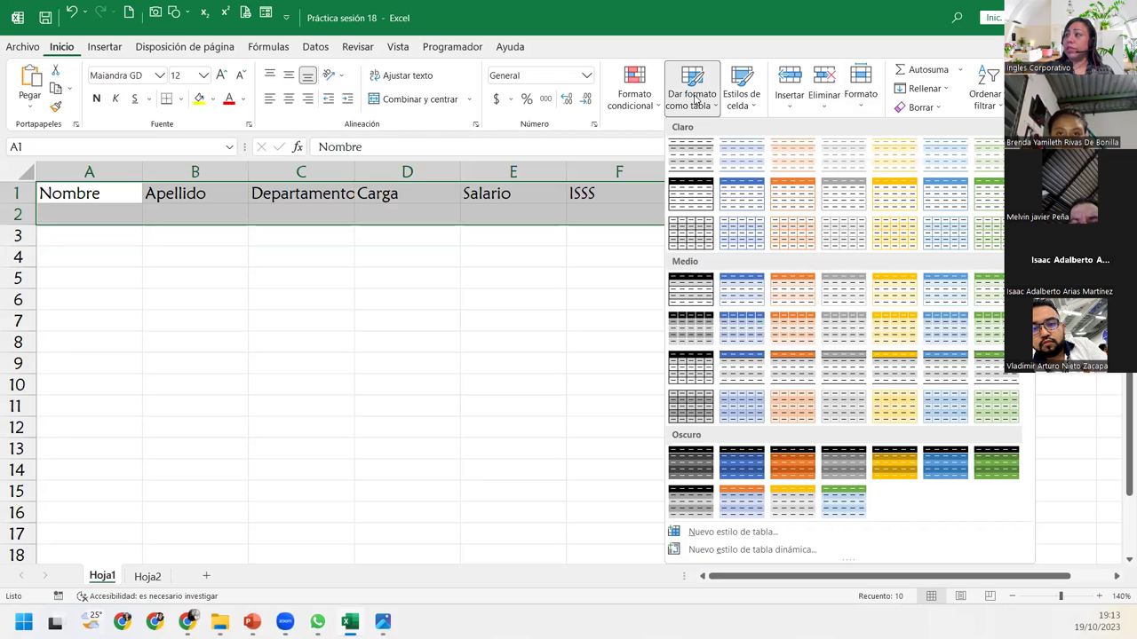
click(944, 210)
click(481, 338)
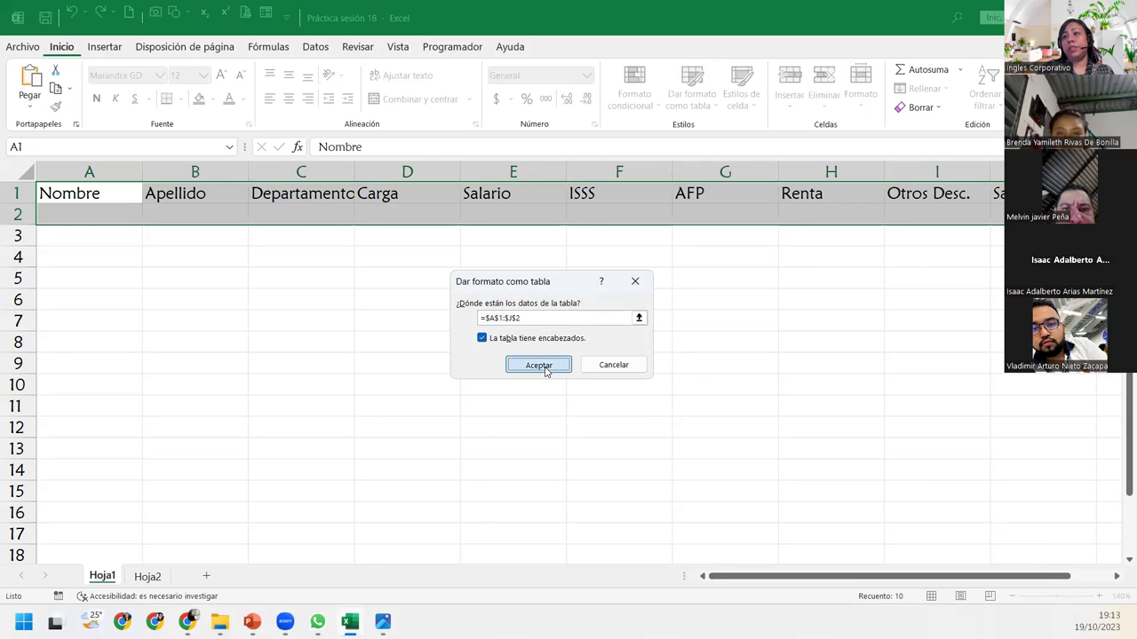
click(538, 365)
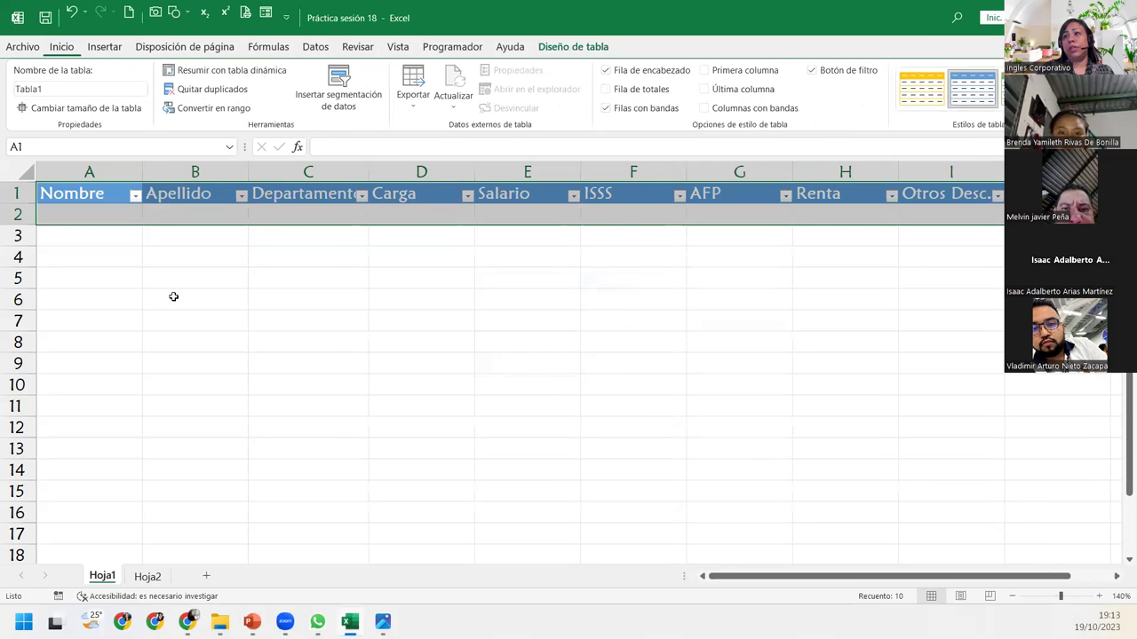
Turn off the table's filter buttons and leave the table at cell A7.
click(814, 71)
click(51, 216)
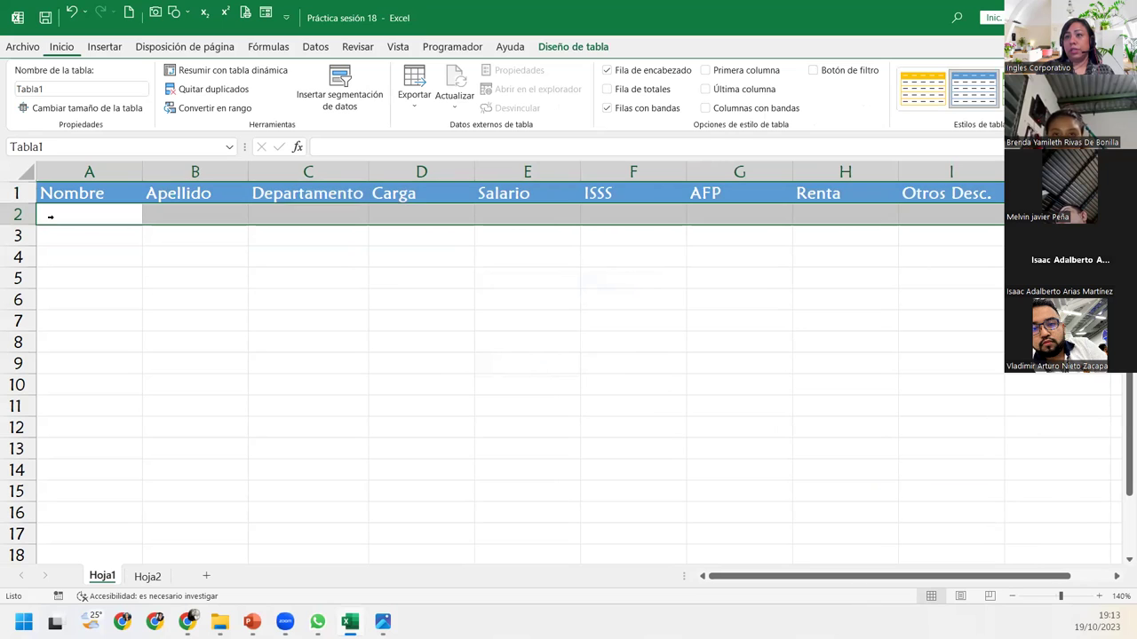
click(109, 216)
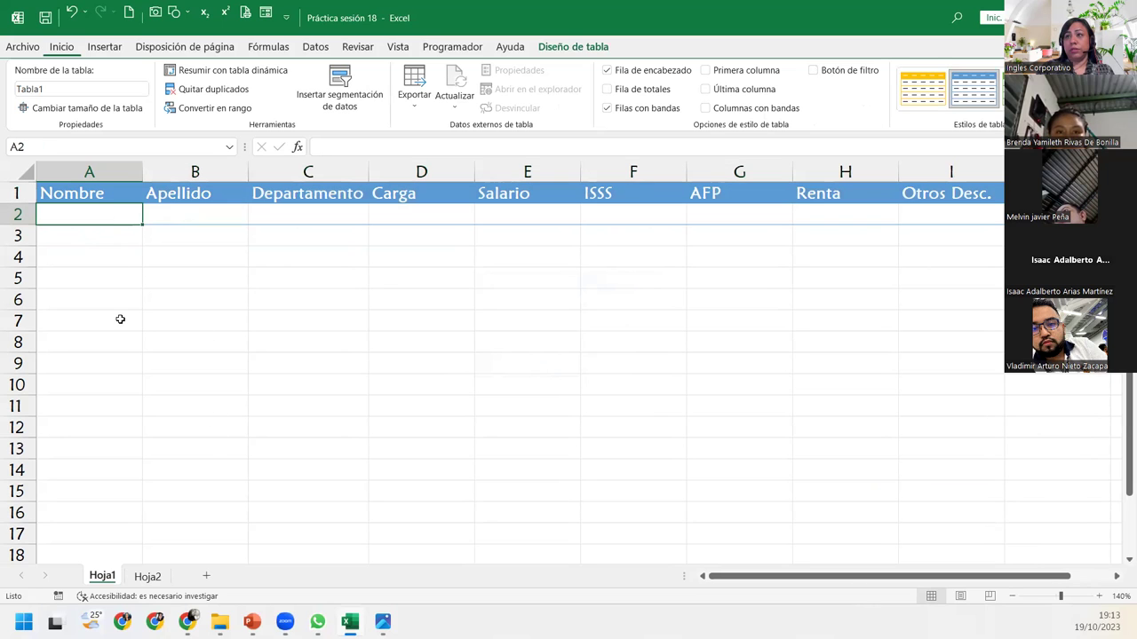
click(120, 319)
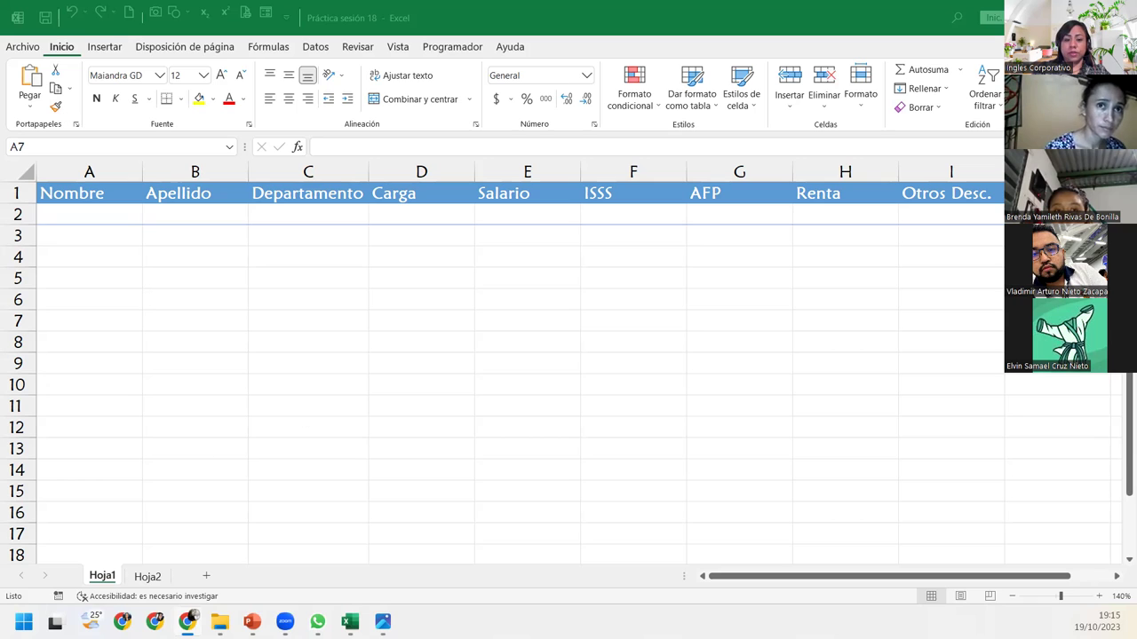
Rename the first sheet, entering 'Planilla' as its new name.
click(112, 576)
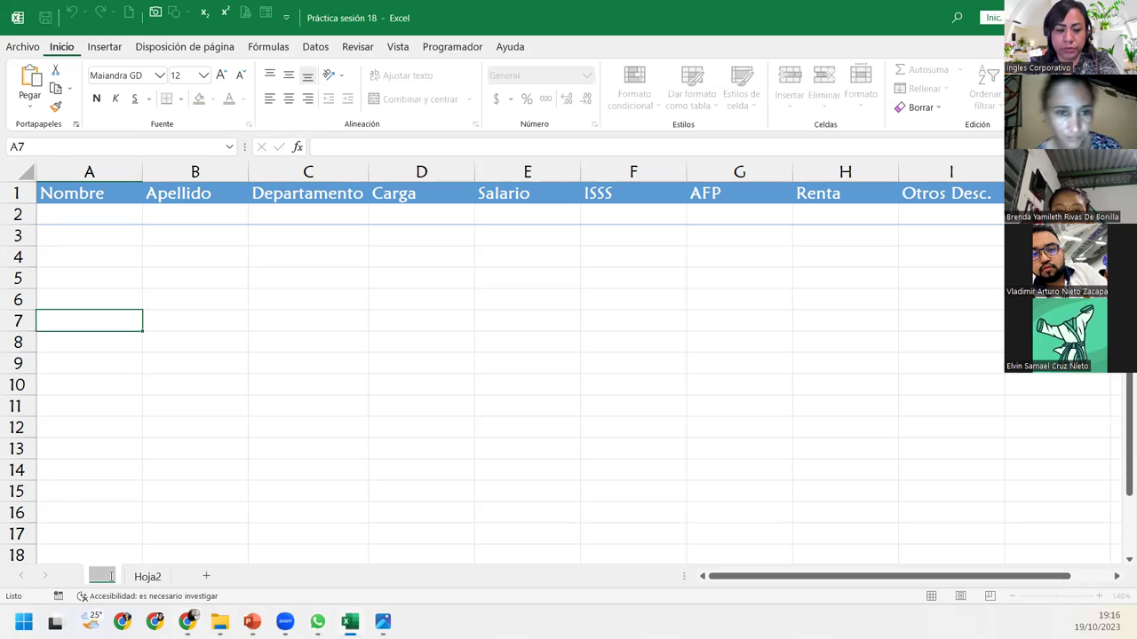
key(BackSpace)
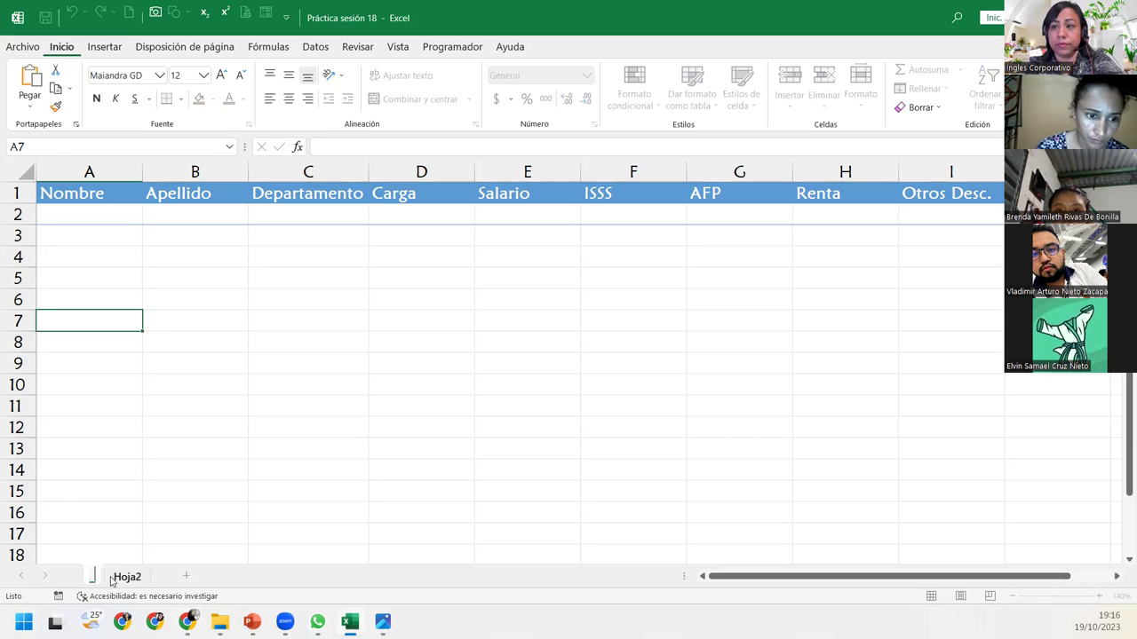
text(Planilla)
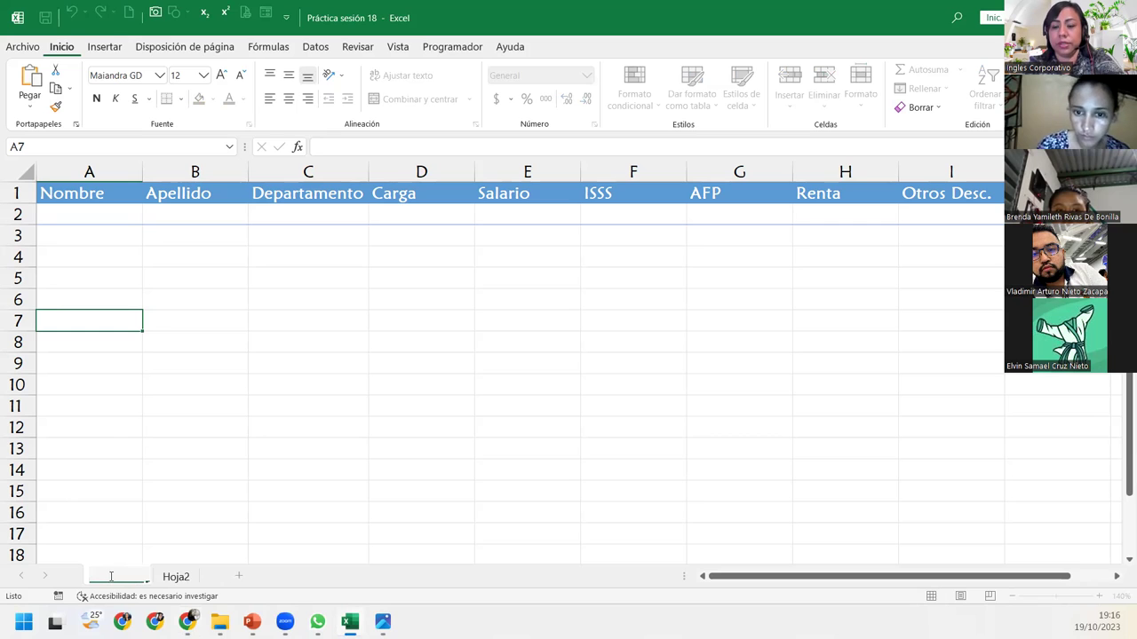
key(Return)
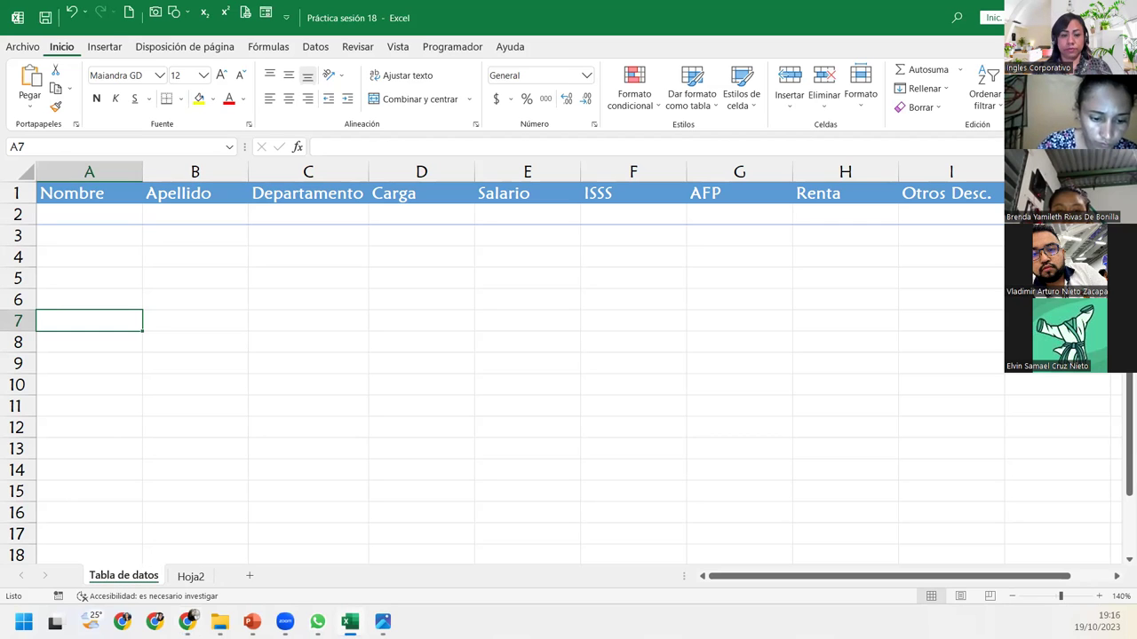
key(alt+Tab)
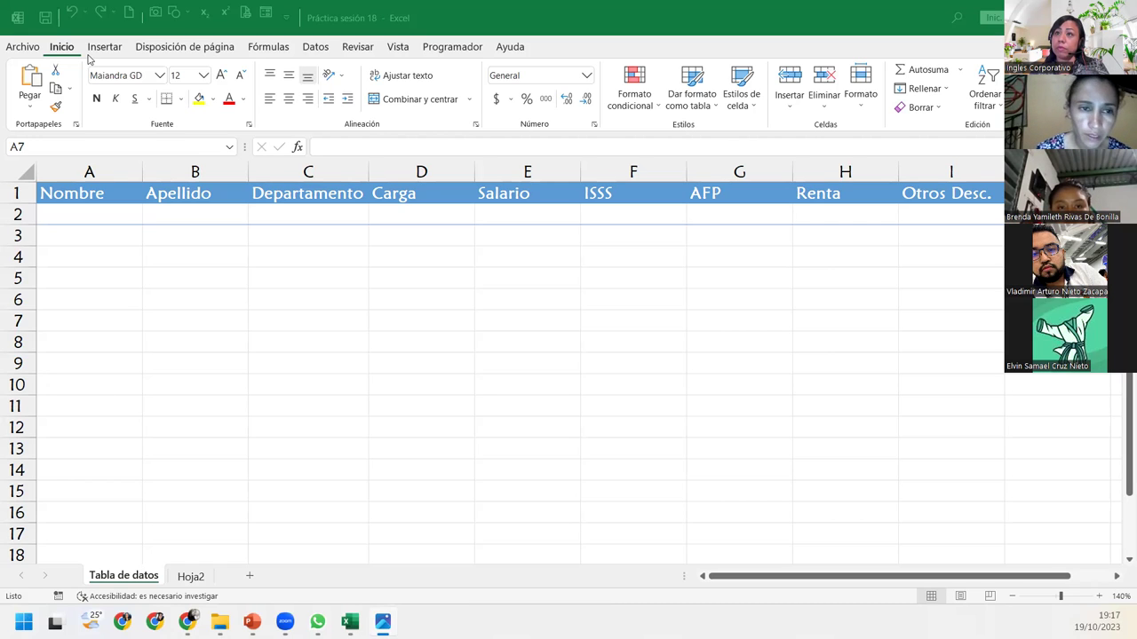
Centre the table's header names vertically and horizontally in row 1.
click(17, 192)
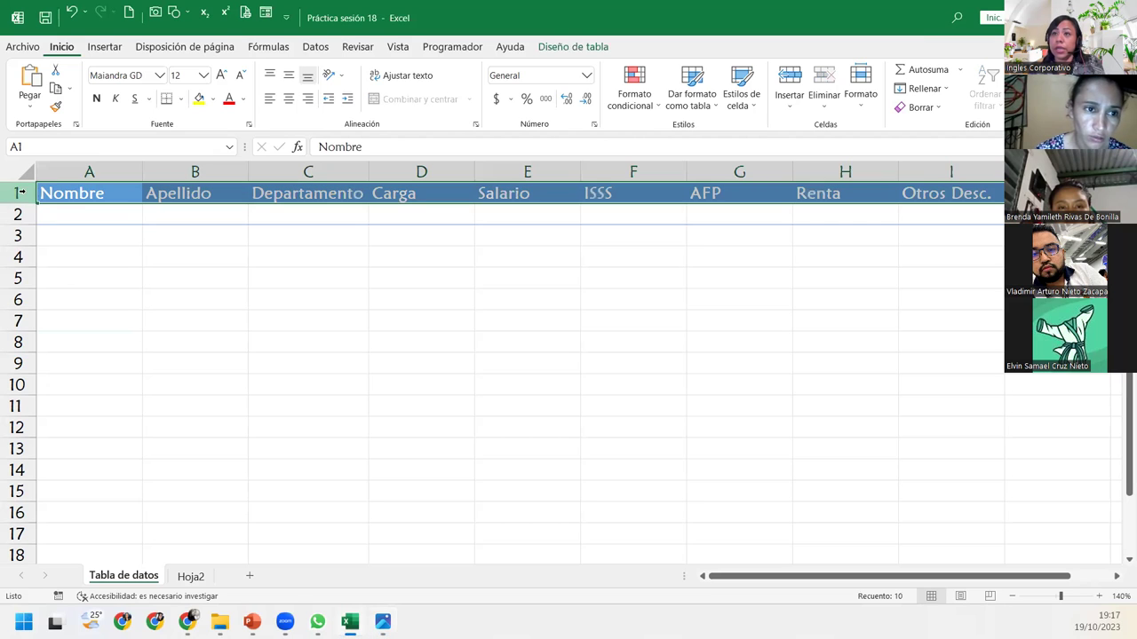
click(288, 76)
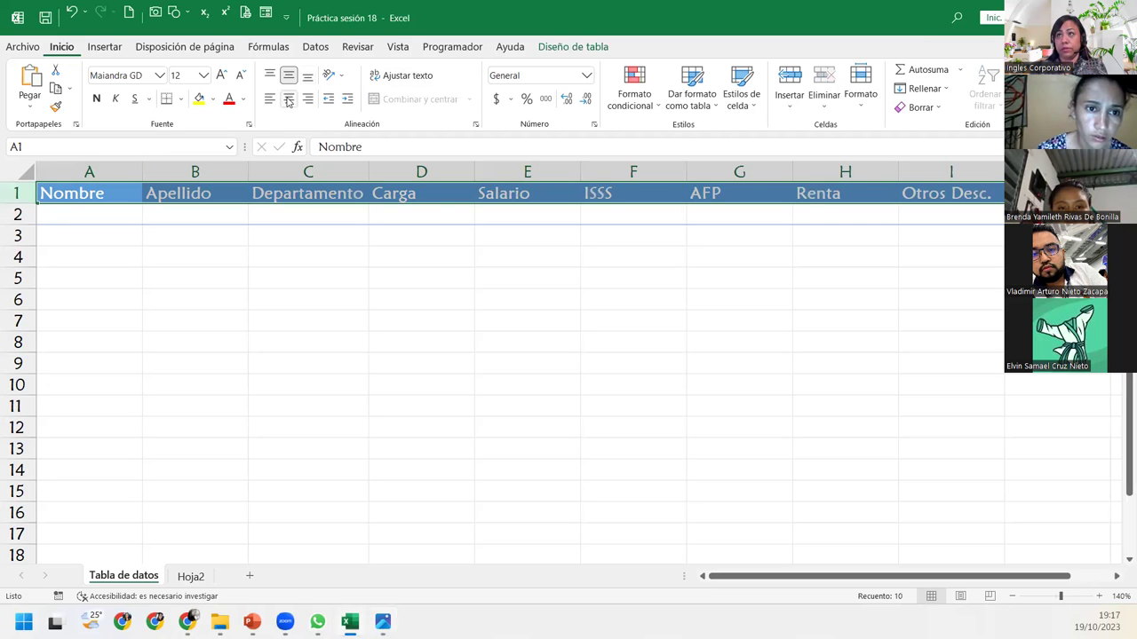
click(289, 99)
click(90, 218)
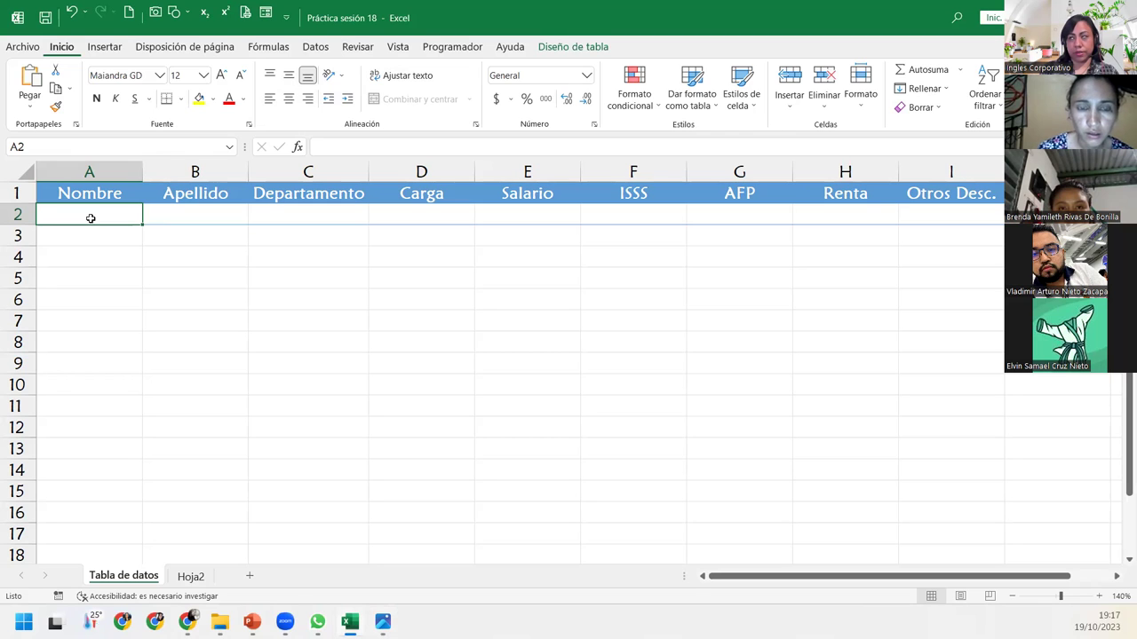
click(596, 53)
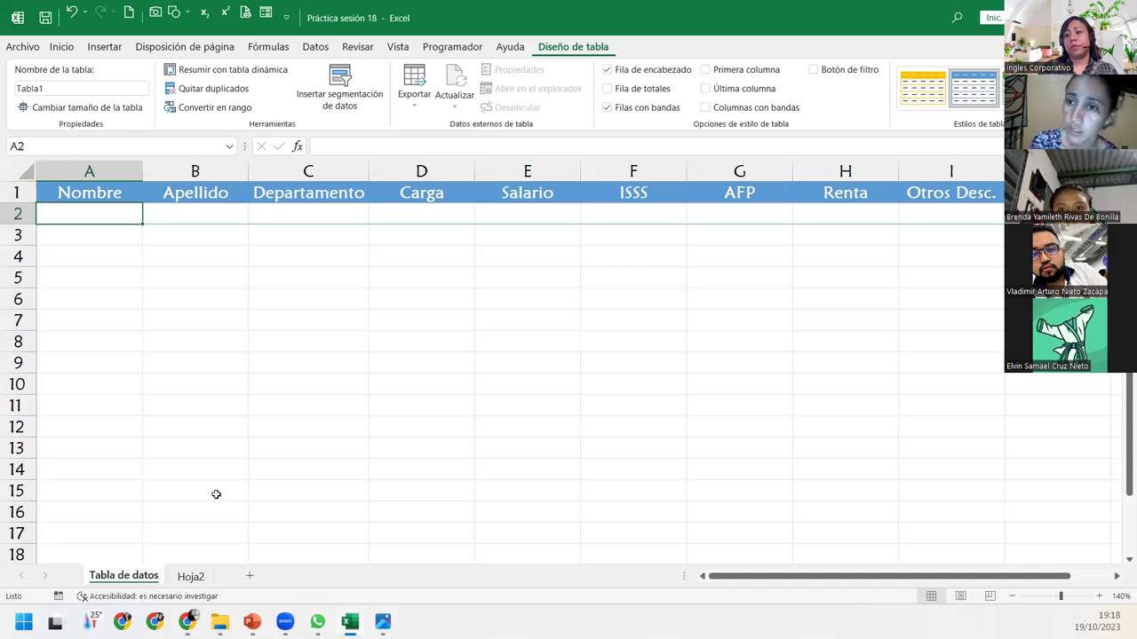
Rename the Hoja2 sheet to 'Departamentos'.
click(191, 578)
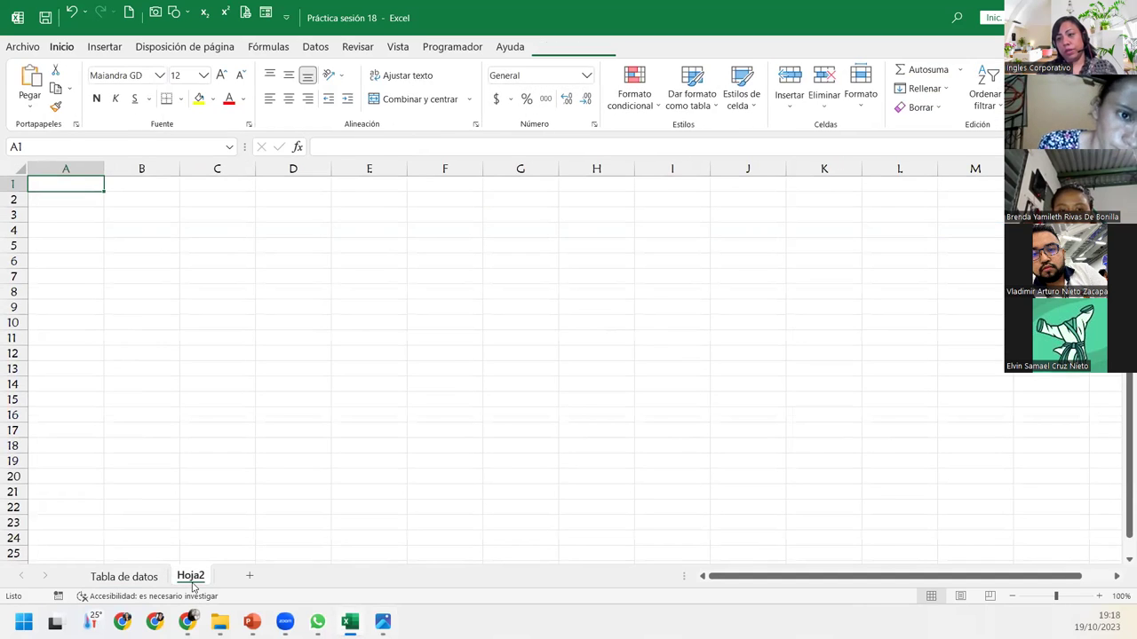
double_click(192, 579)
text(Resumen)
text(entos)
key(Return)
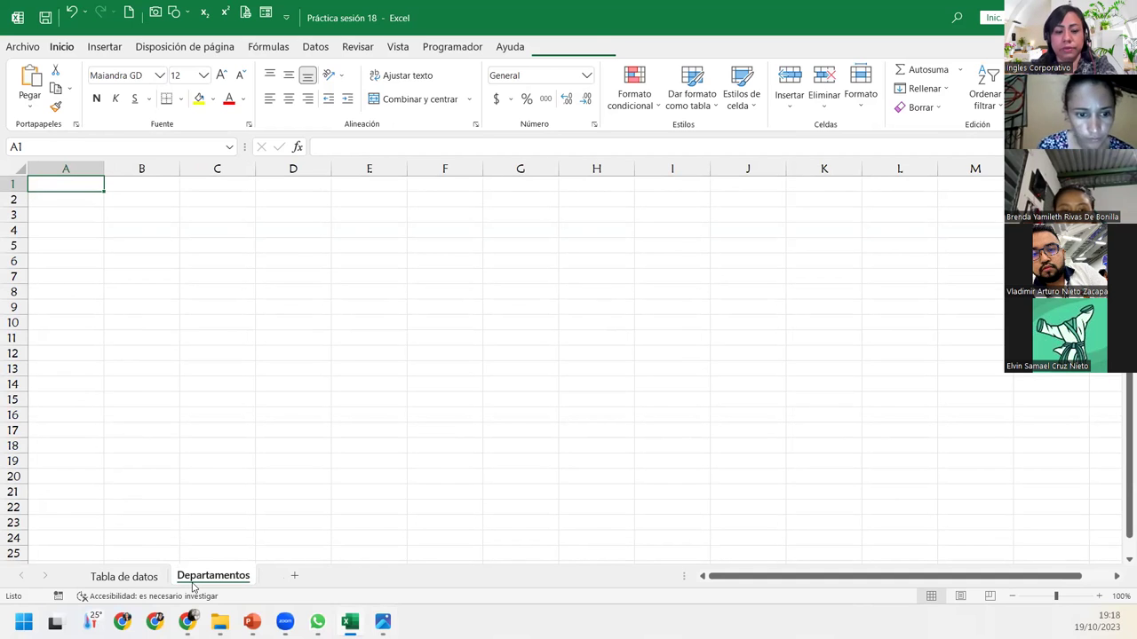
Enter the Departamentos heading in A1, then Compras and Fiananzas in A2 and A3.
text(Departamentos)
key(Return)
text(Compar)
key(BackSpace)
key(BackSpace)
text(ras)
key(Return)
text(F)
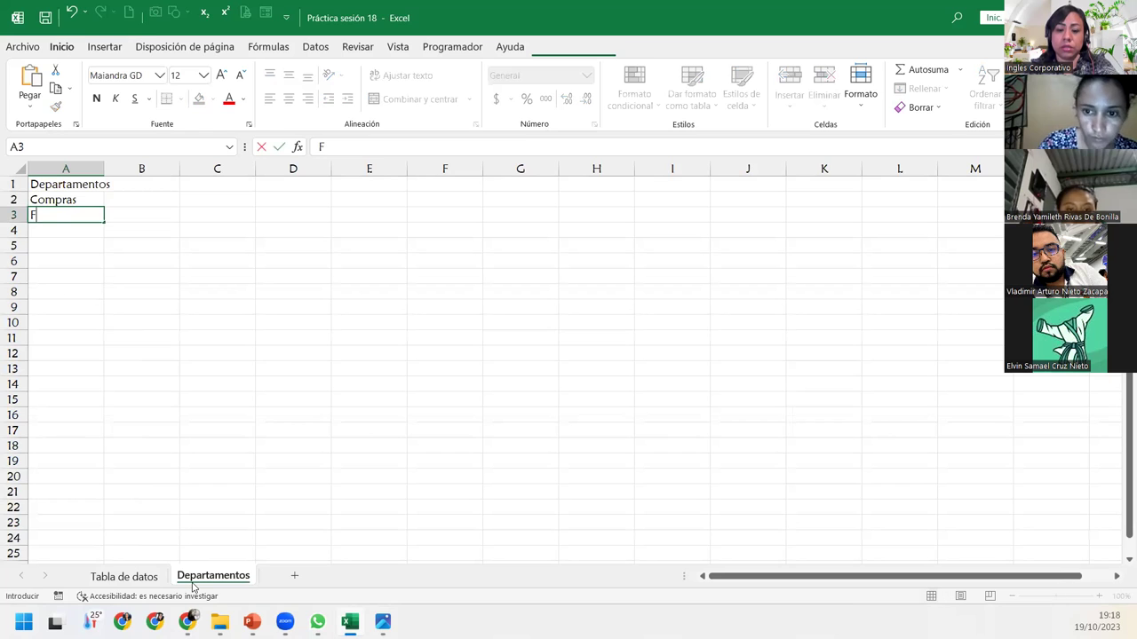
text(iannzas)
key(BackSpace)
key(BackSpace)
key(BackSpace)
key(BackSpace)
key(BackSpace)
text(na)
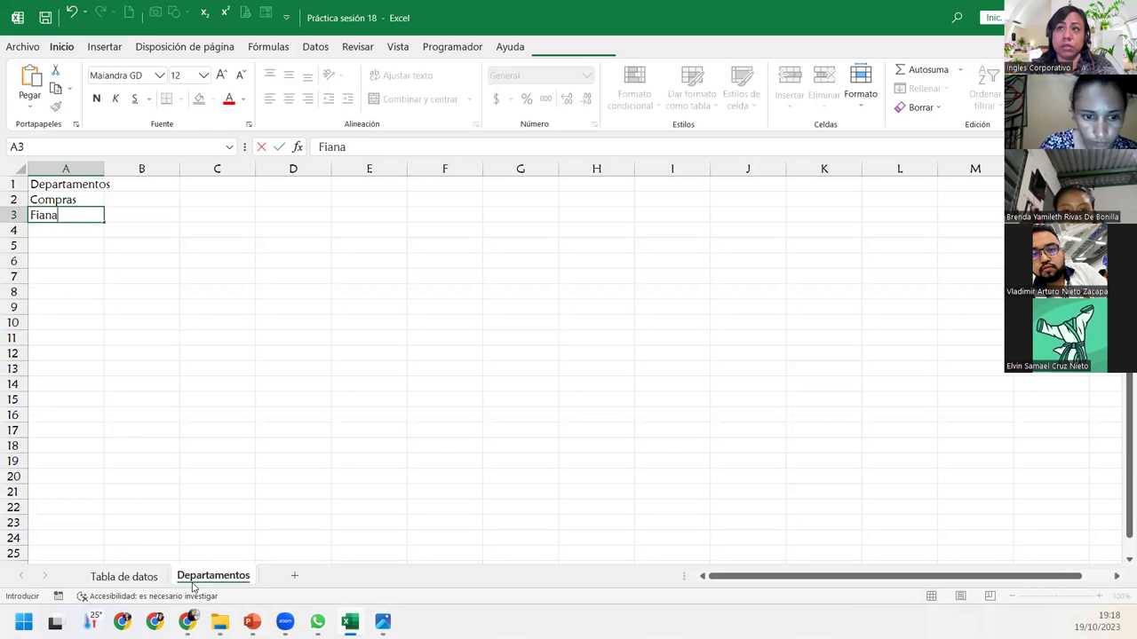
text(nzas)
key(Return)
Enter Recursos Humanos in A4 and ventas in A5.
text(R)
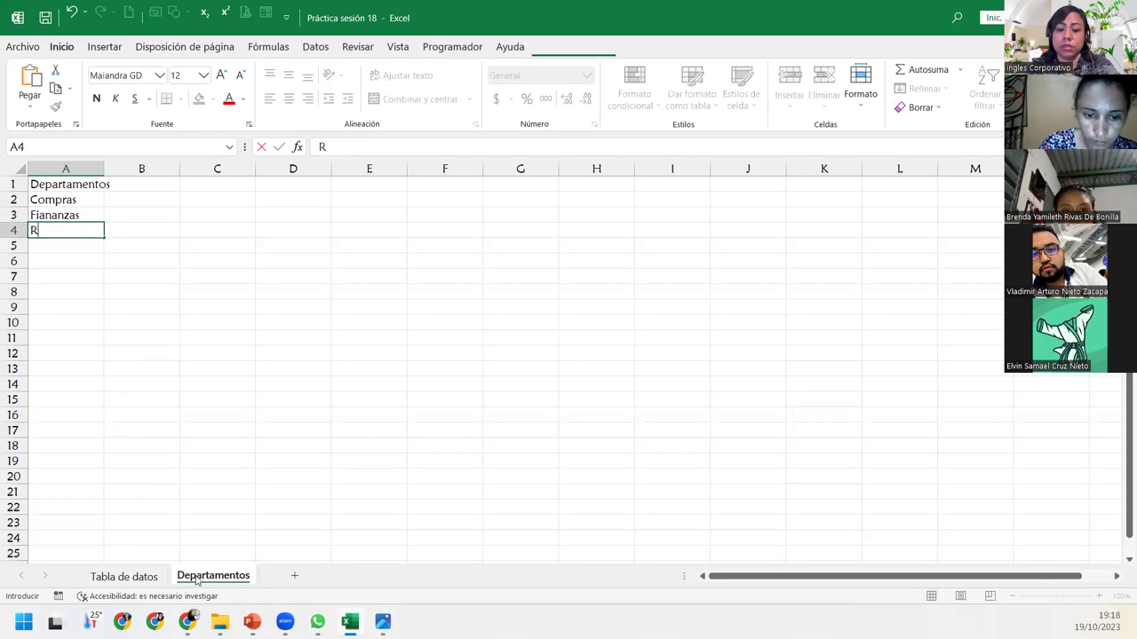
text(ecursos Humanos)
key(Return)
text(entas)
key(BackSpace)
key(BackSpace)
key(BackSpace)
key(BackSpace)
text(ventas)
key(Return)
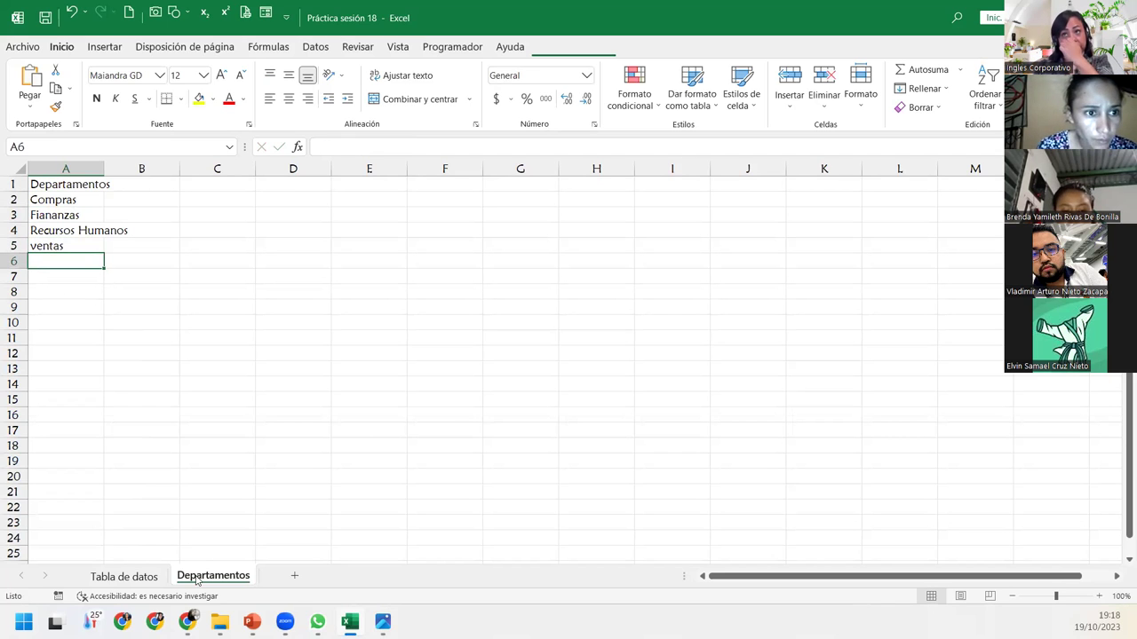
Edit cell A5 so it reads Ventas with a capital V.
click(34, 245)
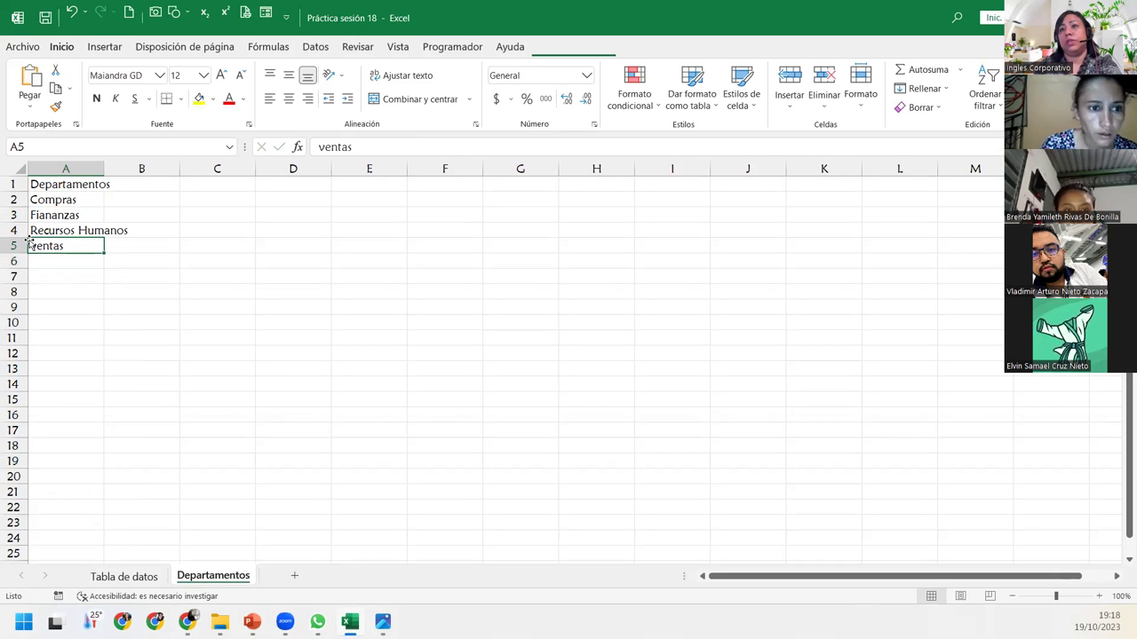
double_click(31, 245)
key(Delete)
text(V)
key(Return)
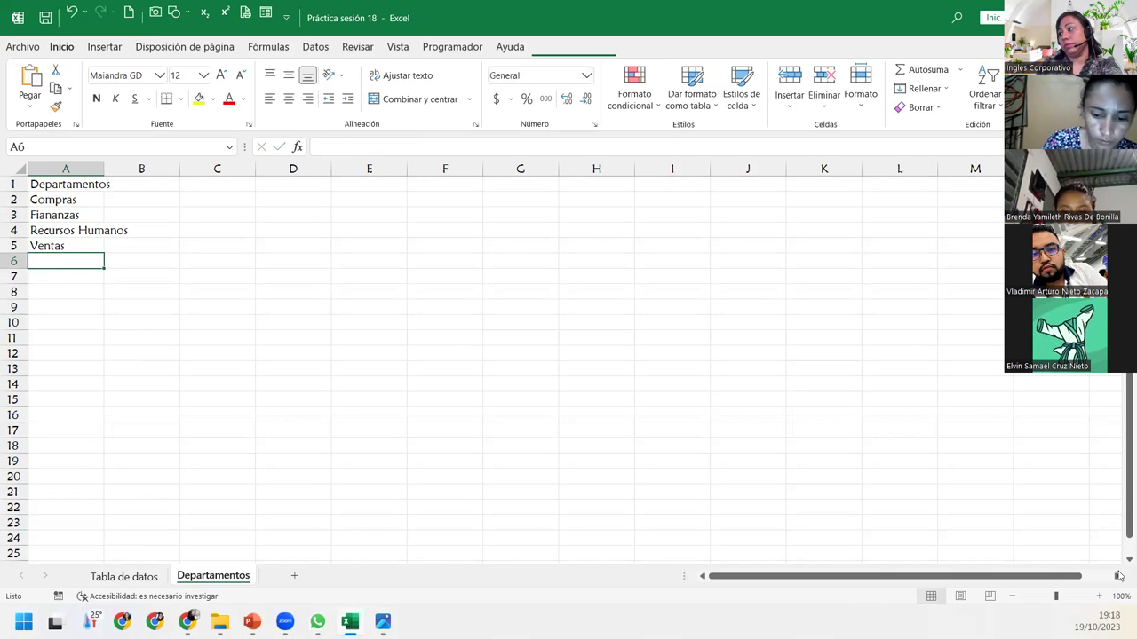
Format A1:A5 as a light blue table with headers, hiding the filter arrow.
click(1099, 596)
click(1098, 596)
click(1099, 596)
click(1099, 596)
click(1099, 595)
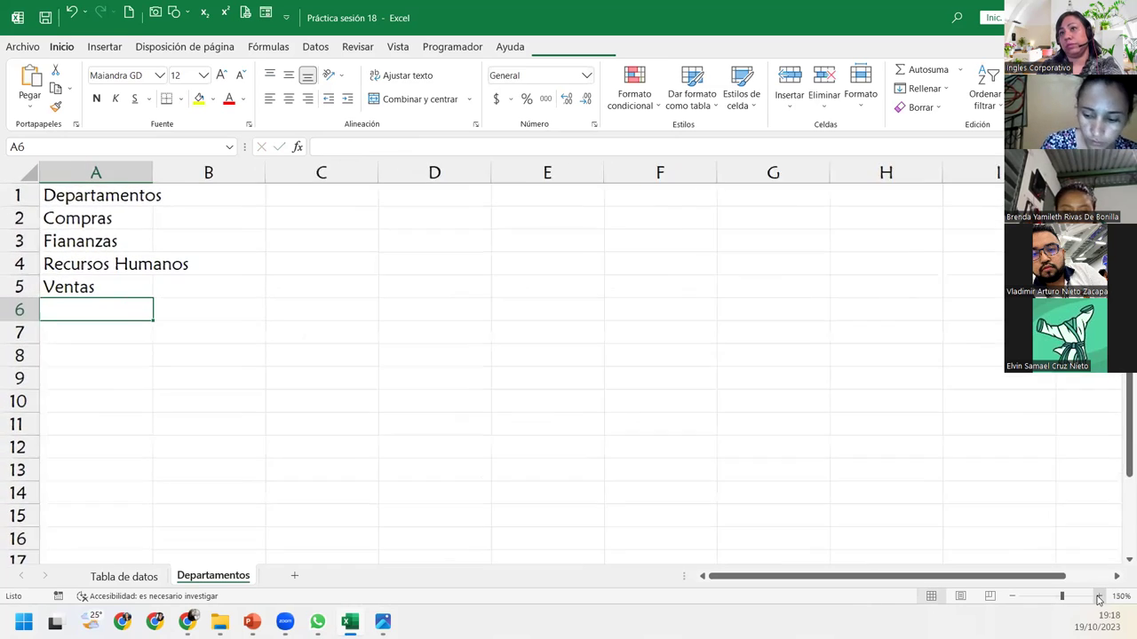
drag(51, 195, 94, 287)
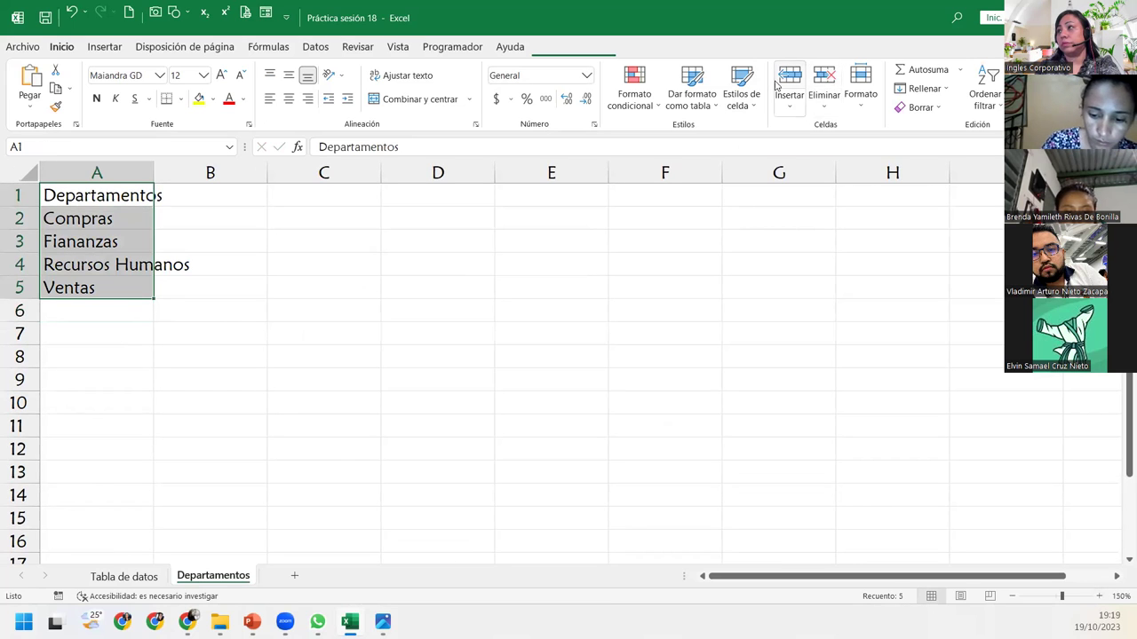
click(692, 93)
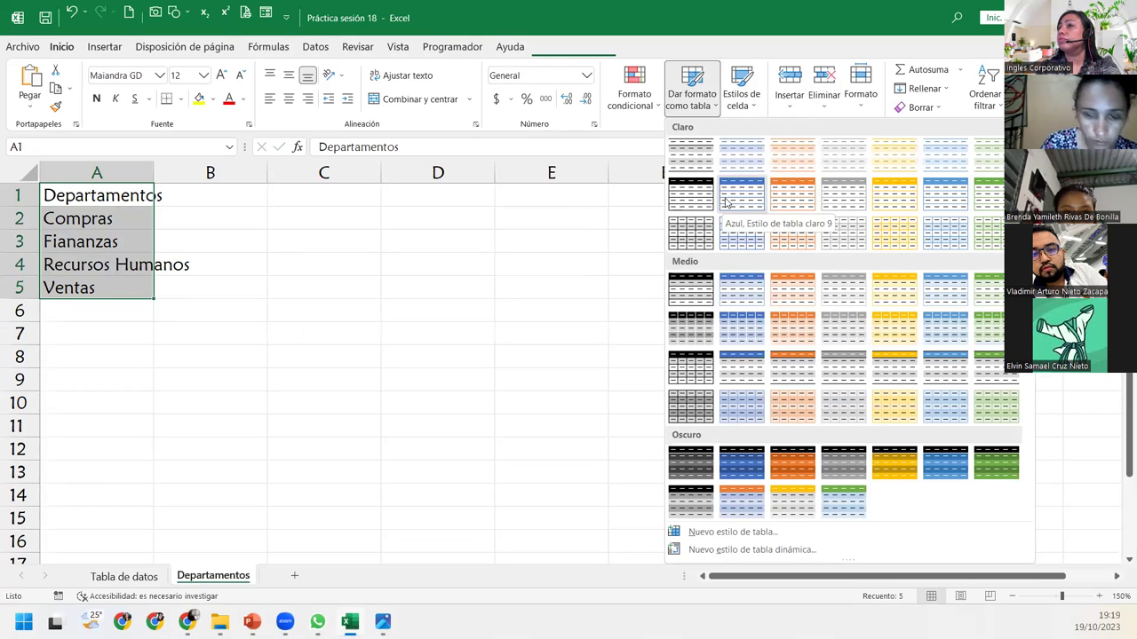
click(723, 204)
click(482, 339)
click(533, 365)
click(813, 70)
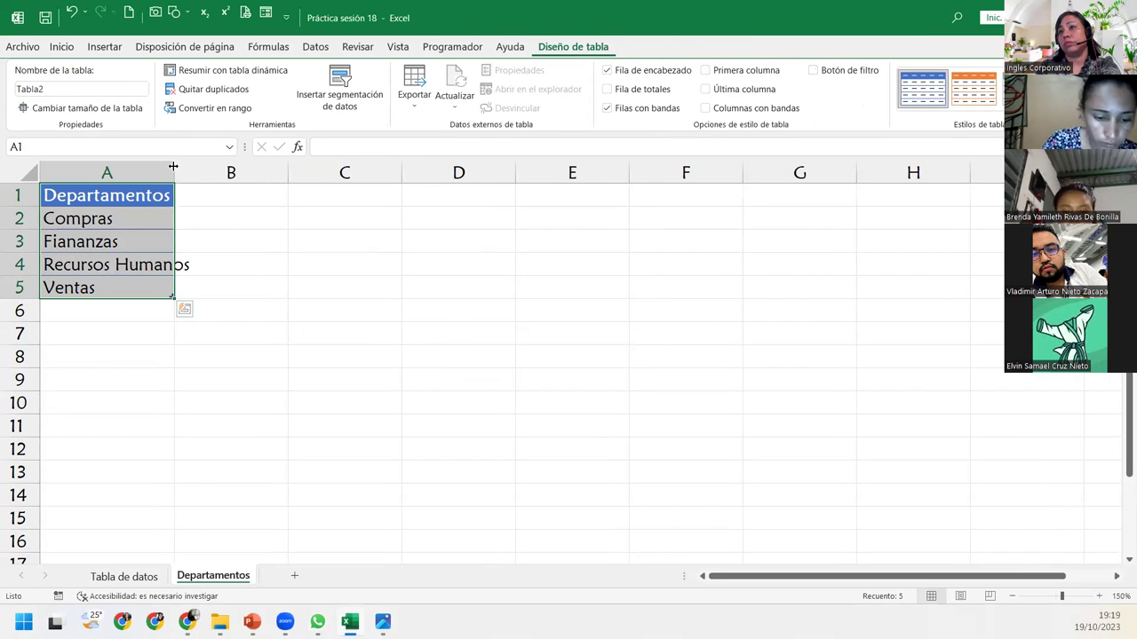
Widen column A to fit Recursos Humanos and make all sheet rows taller.
drag(174, 186, 198, 186)
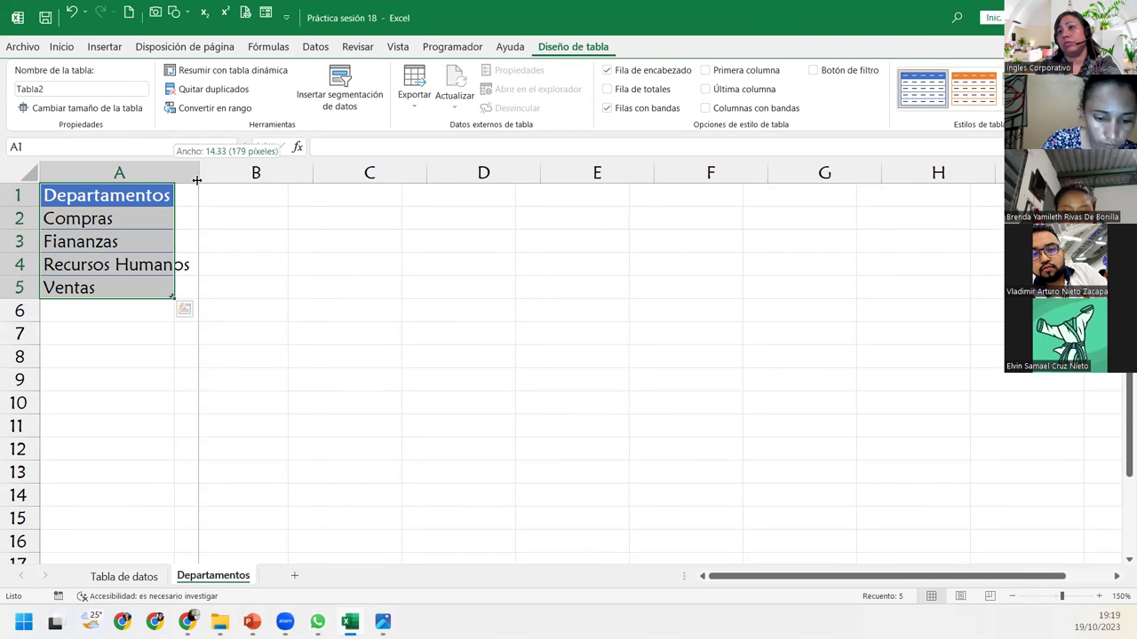
click(30, 173)
drag(26, 206, 26, 219)
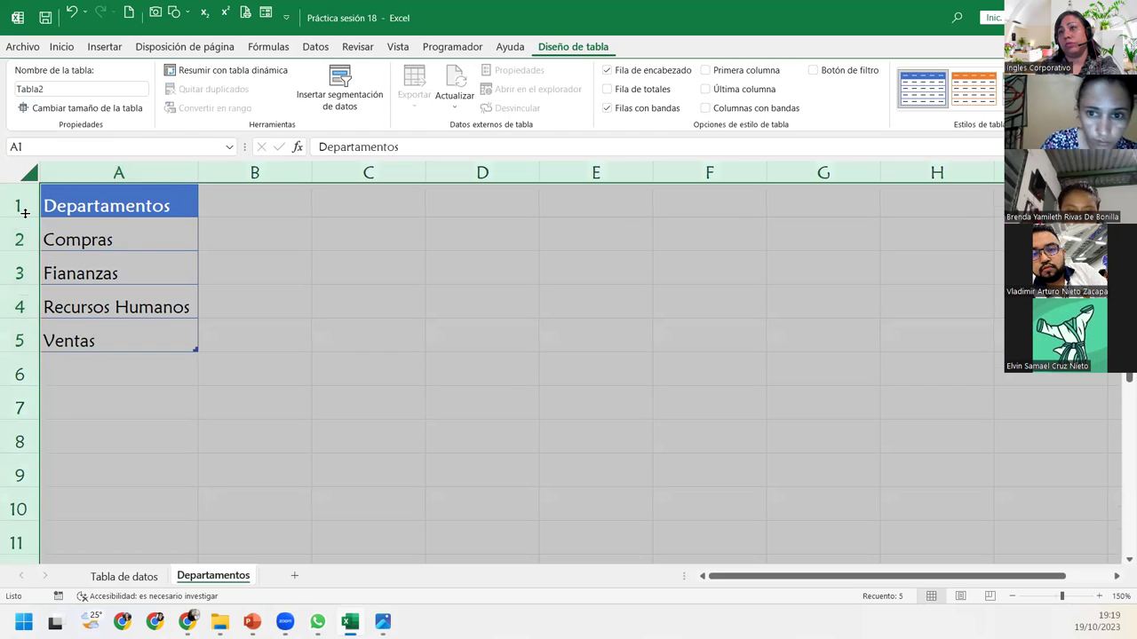
click(144, 197)
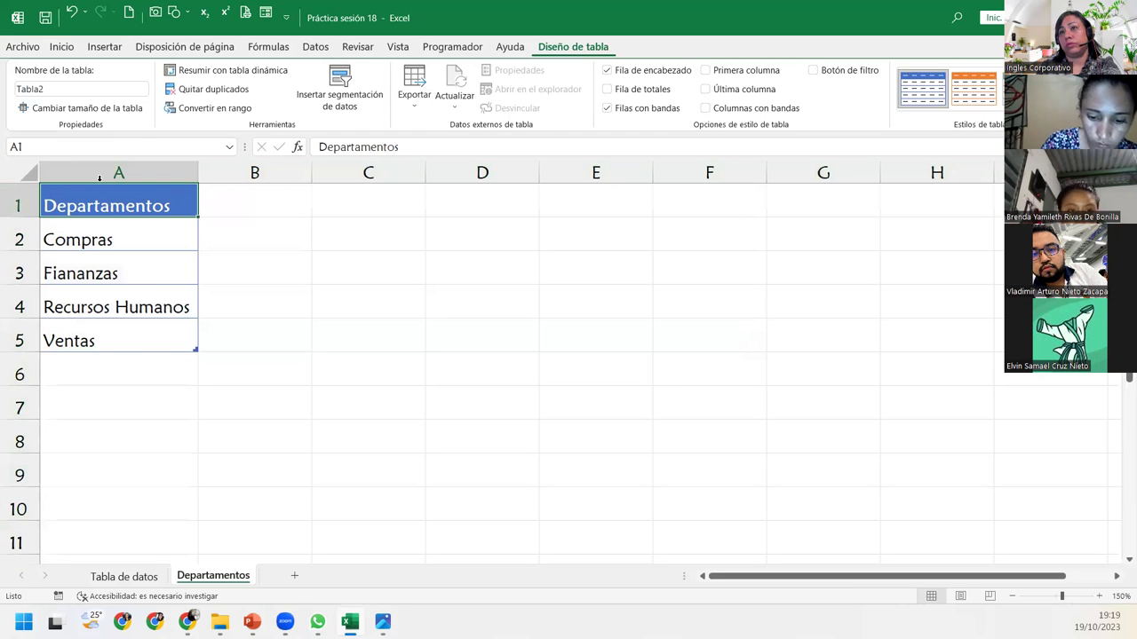
Top-align column A and centre the Departamentos header in A1.
click(91, 165)
click(62, 46)
click(288, 75)
click(177, 199)
click(289, 99)
click(301, 328)
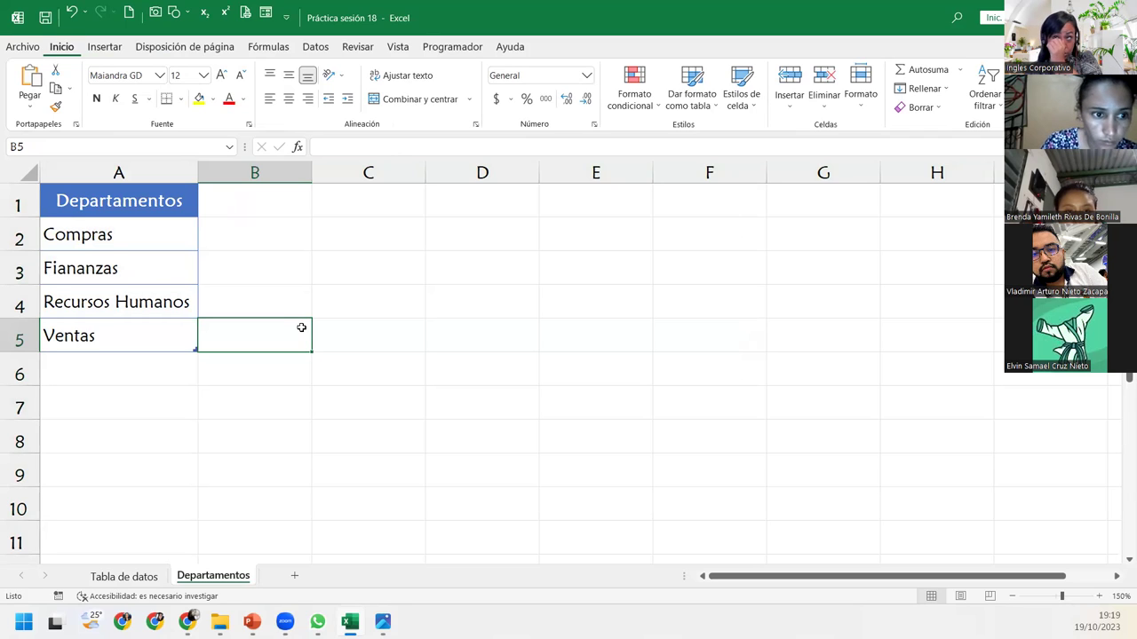
click(272, 531)
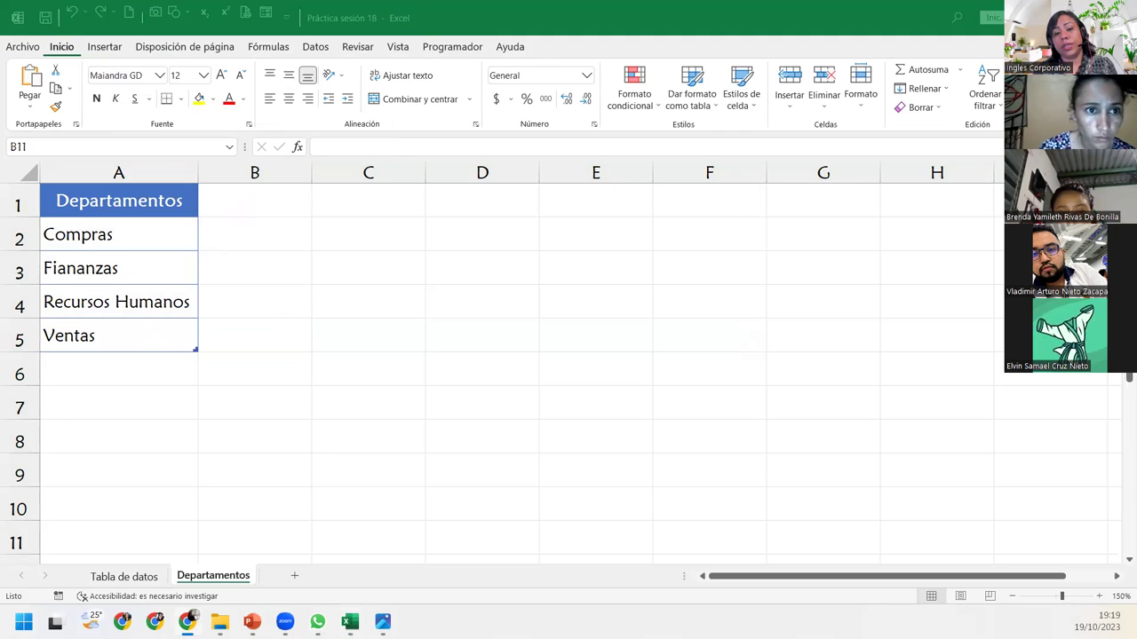
key(alt+Tab)
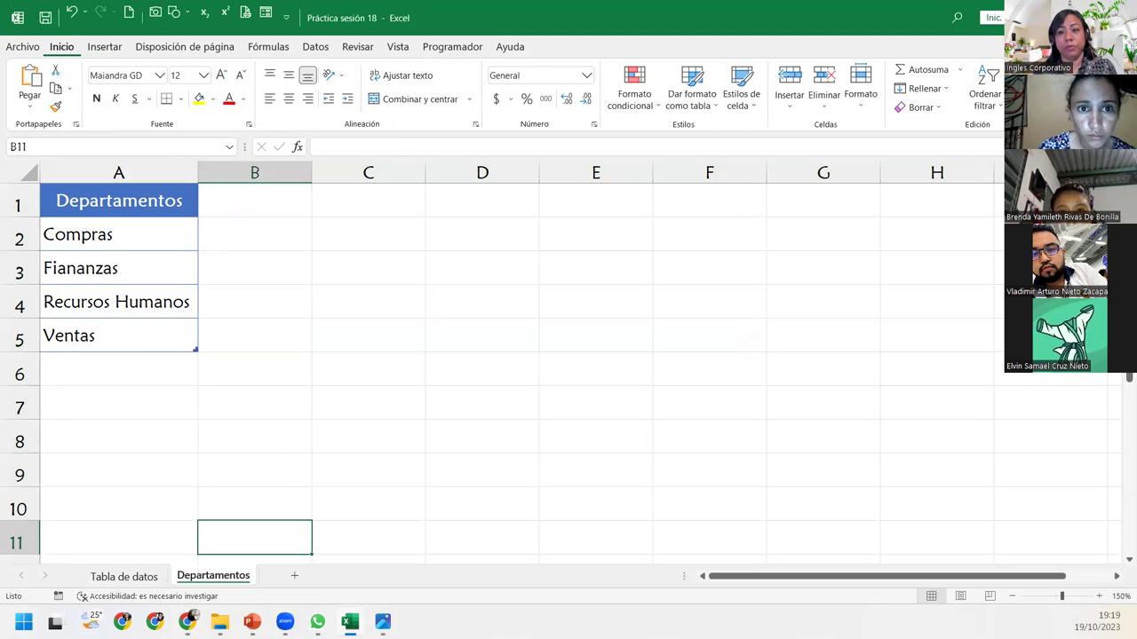
key(alt+Tab)
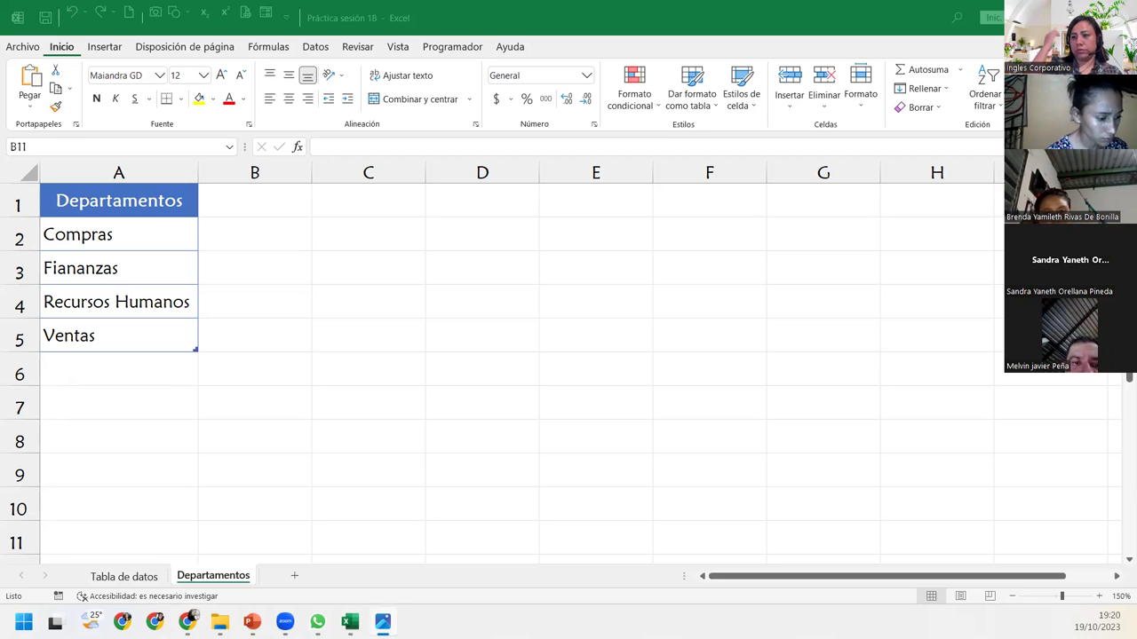
Correct cell A3 to read Finanzas, then select empty cell A7 below the table.
click(56, 269)
double_click(59, 268)
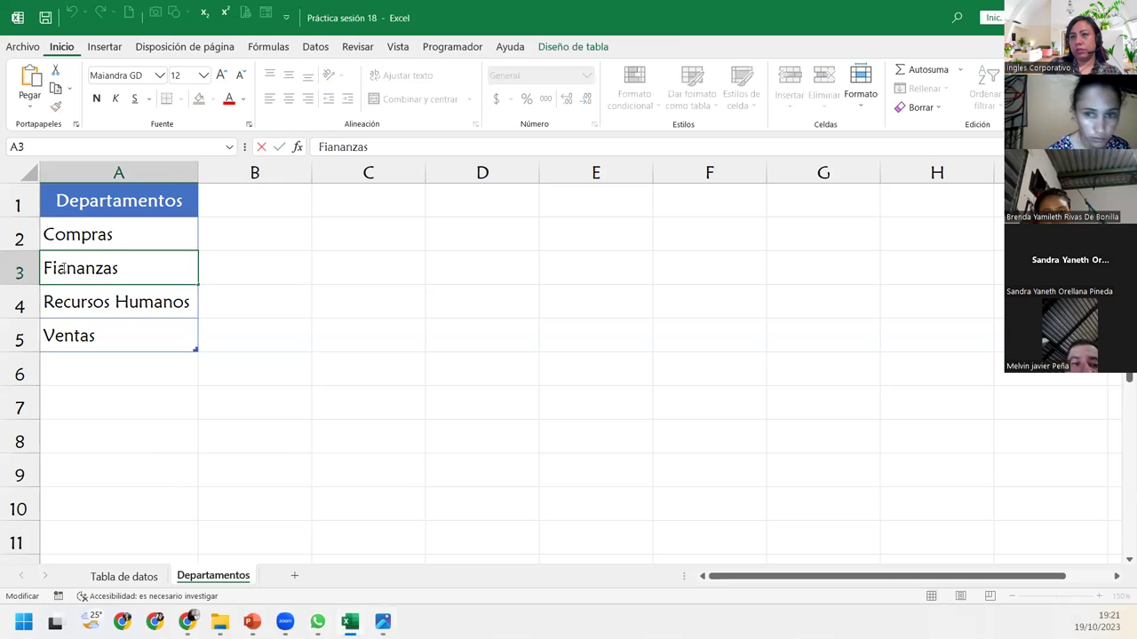
key(BackSpace)
key(Return)
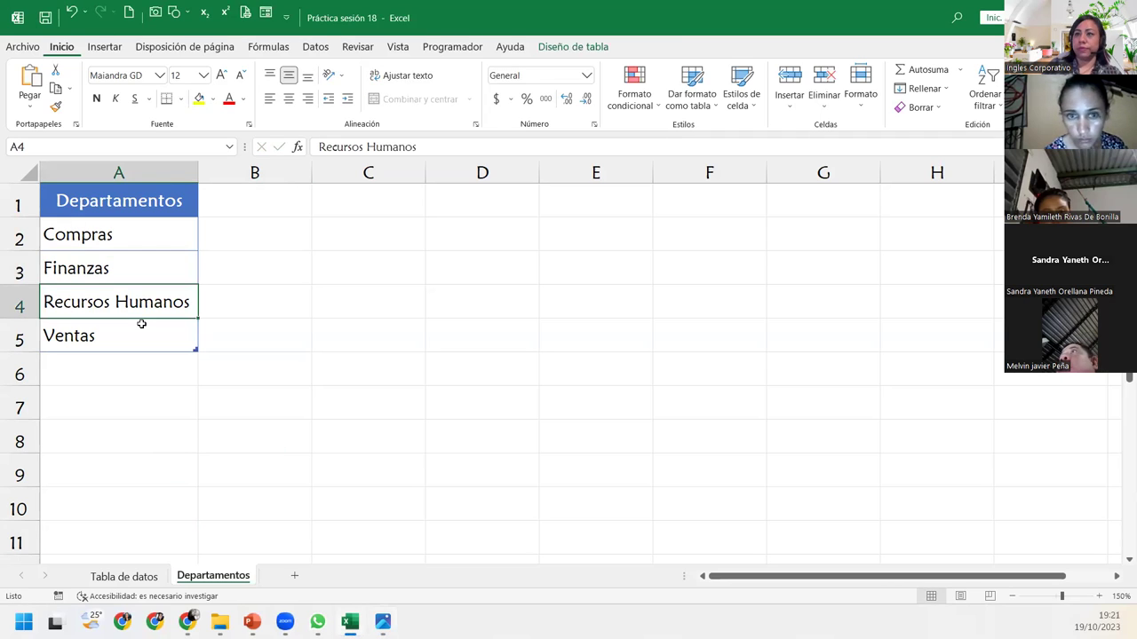
click(148, 332)
click(151, 404)
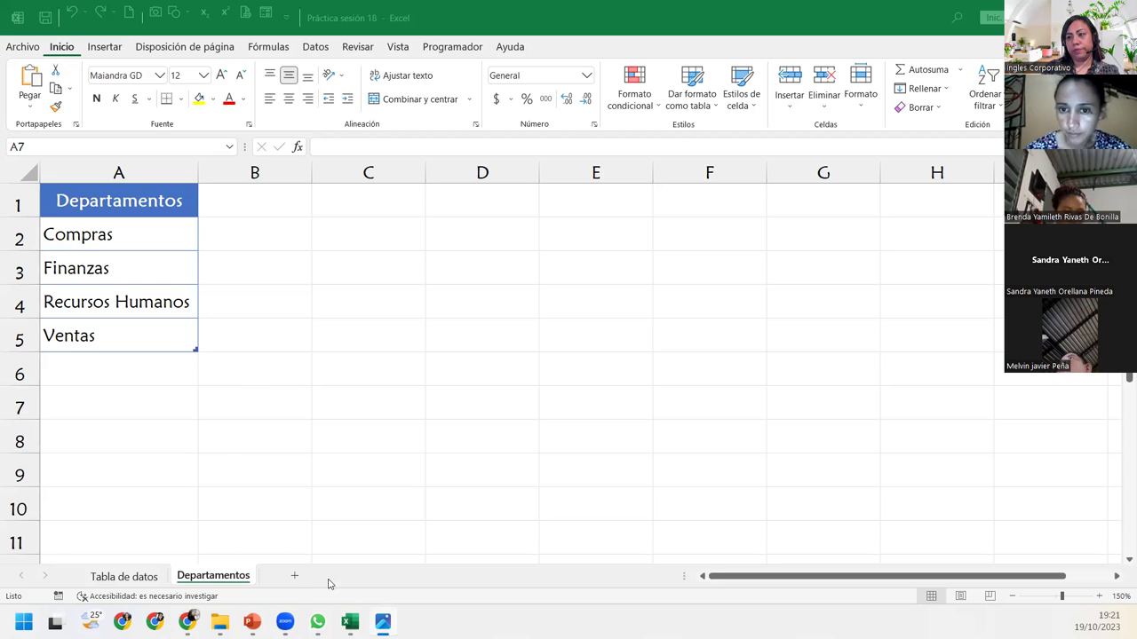
Add a new worksheet named Cargos and zoom it to 140%.
click(293, 578)
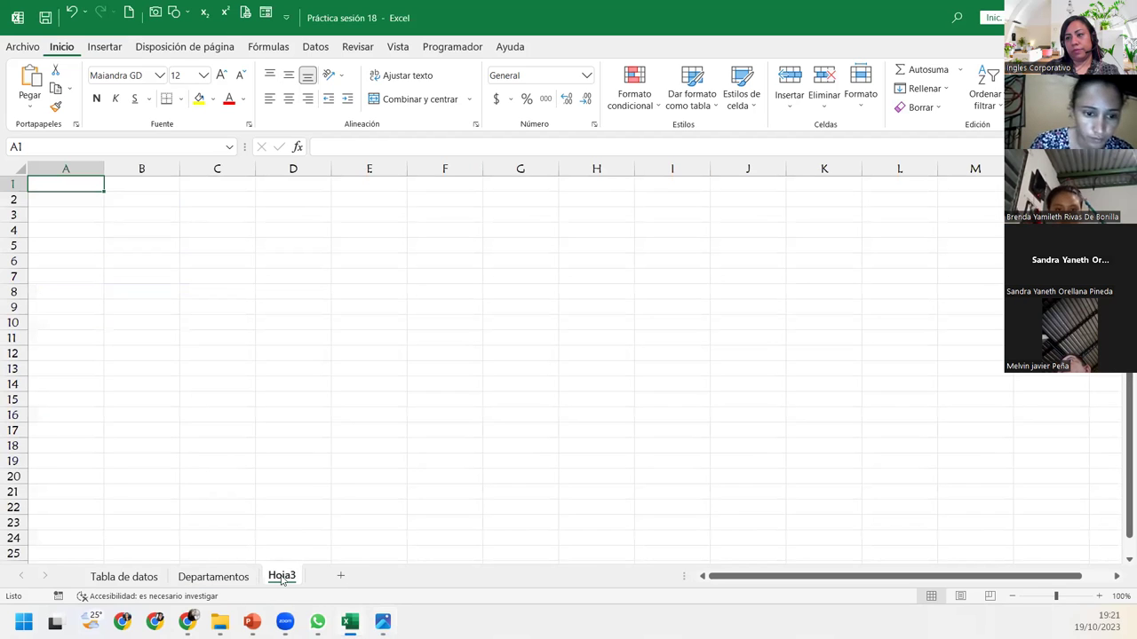
double_click(282, 576)
text(Ventas)
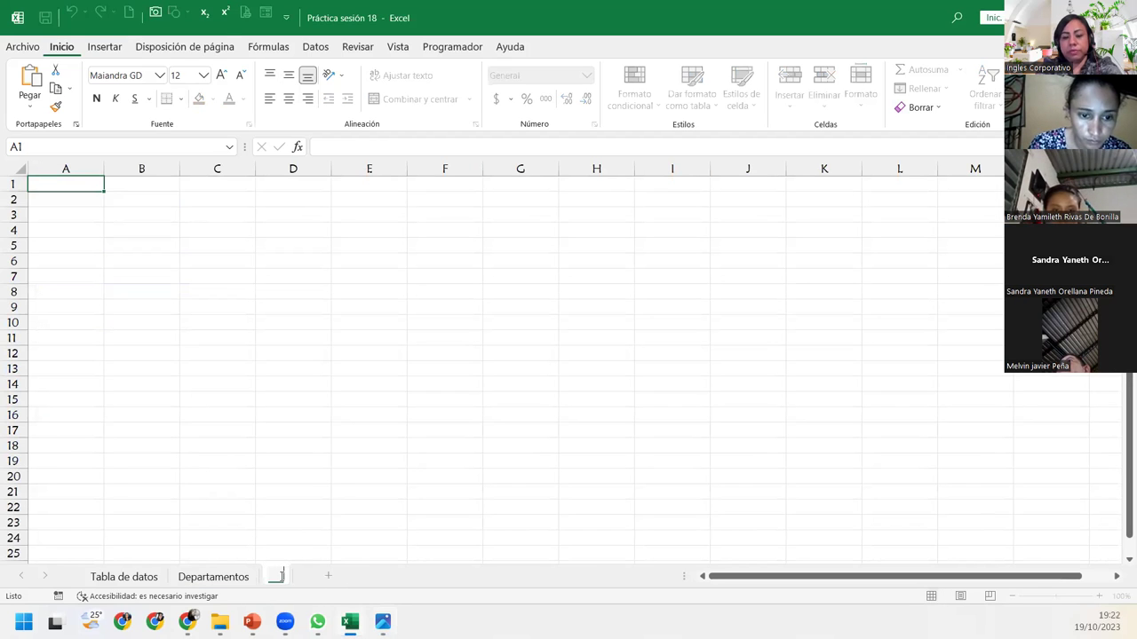
key(Return)
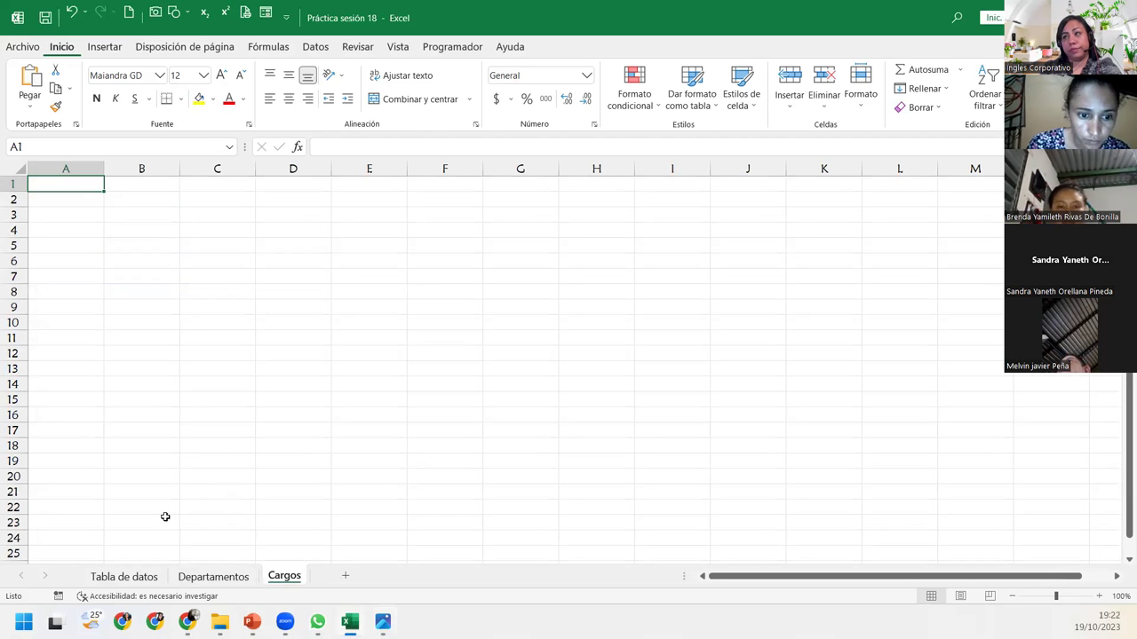
click(1100, 597)
click(1100, 597)
click(1100, 597)
click(1100, 597)
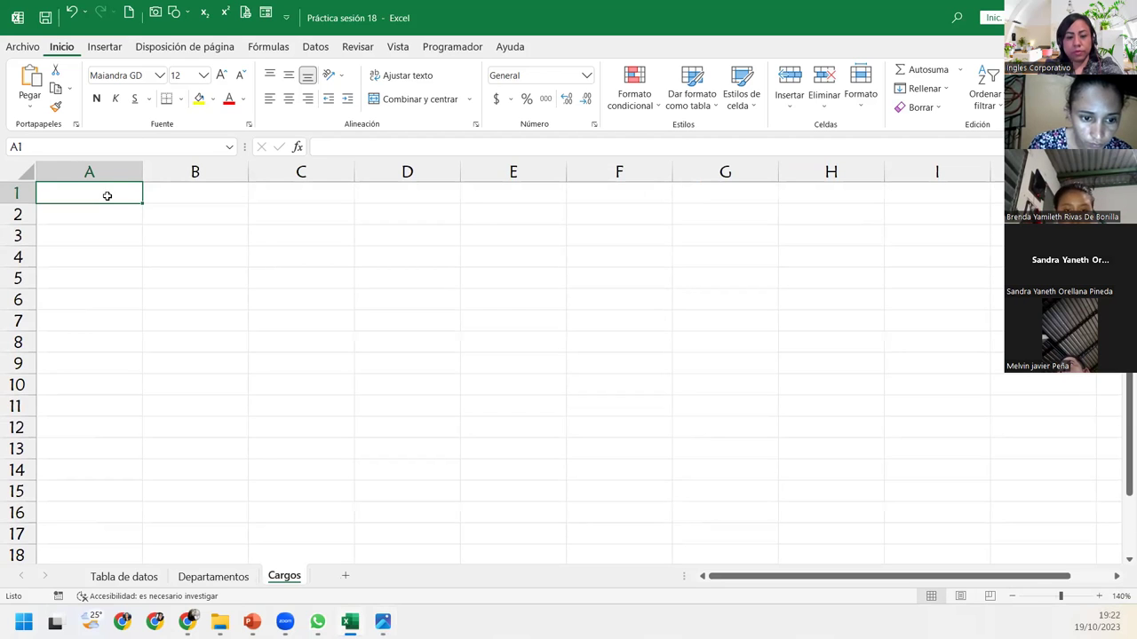
Enter the Cargo heading plus Jefe de compras, Asistente de compras, Contador and Auxiliar contable.
text(Cargo)
key(Return)
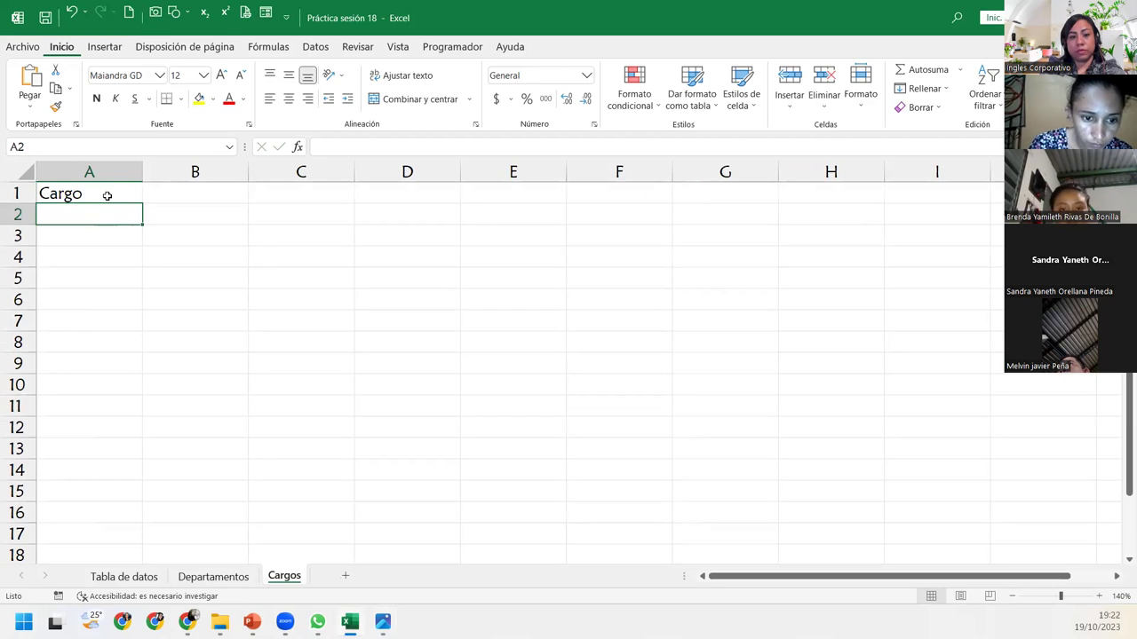
text(Jefe de compras)
key(Return)
text(Asistente de compras)
key(Return)
text(Contador)
key(Return)
text(Aus)
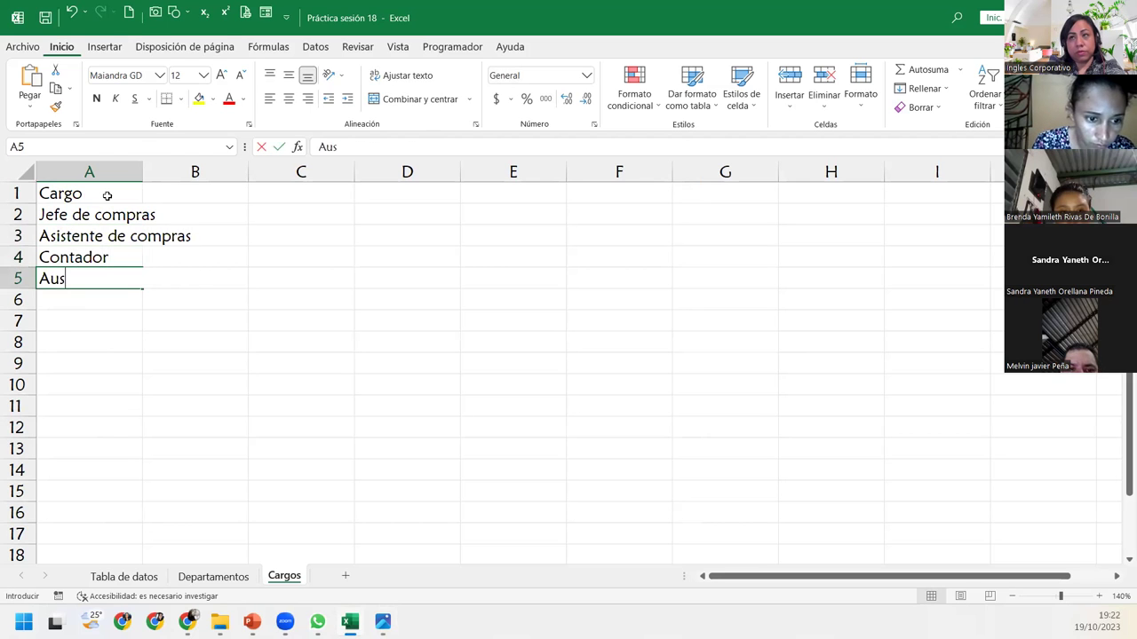
key(BackSpace)
text(xiliar contable)
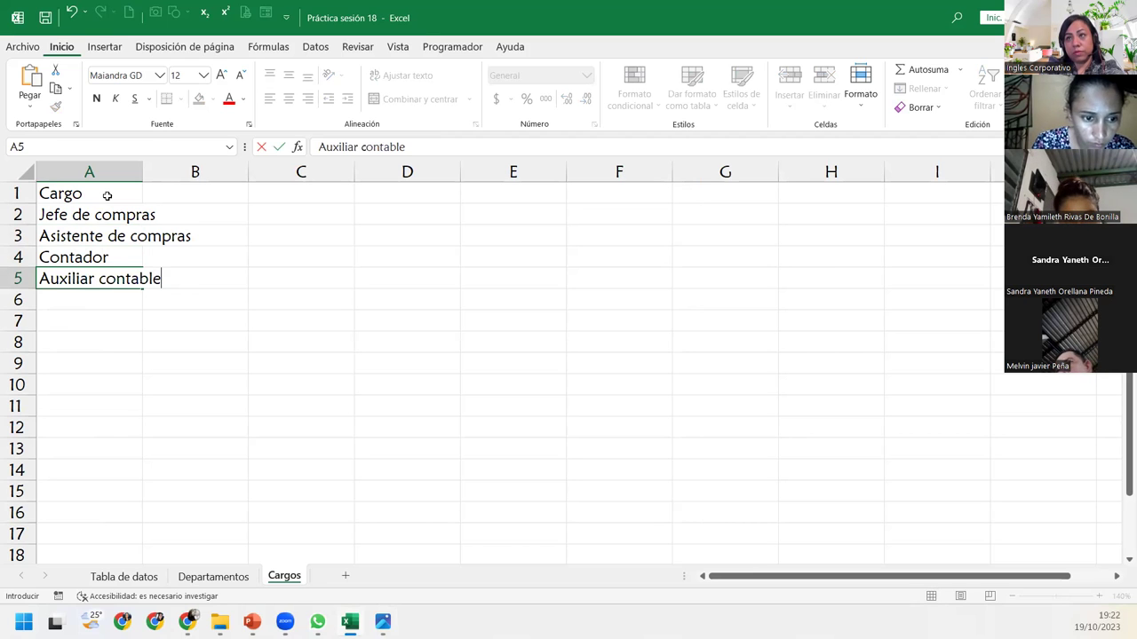
key(Return)
Add Selección de personal, Gerente de Recursos Humanos, Vendedor and Supervisor down to A9.
text(Selección de personal)
key(Return)
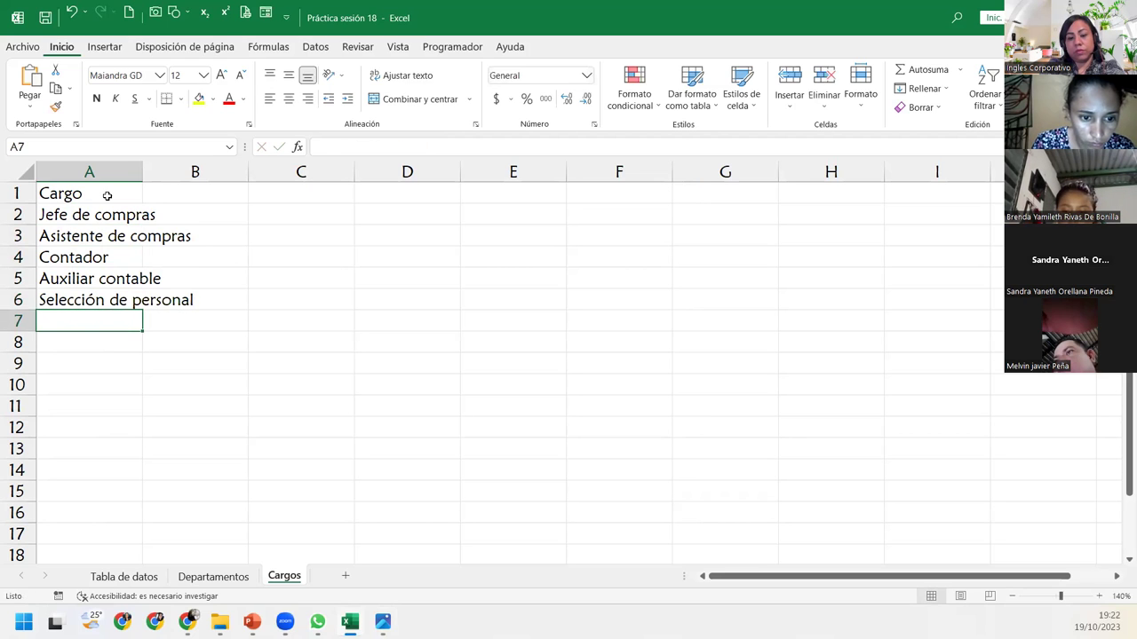
text(Gerente de Recursos )
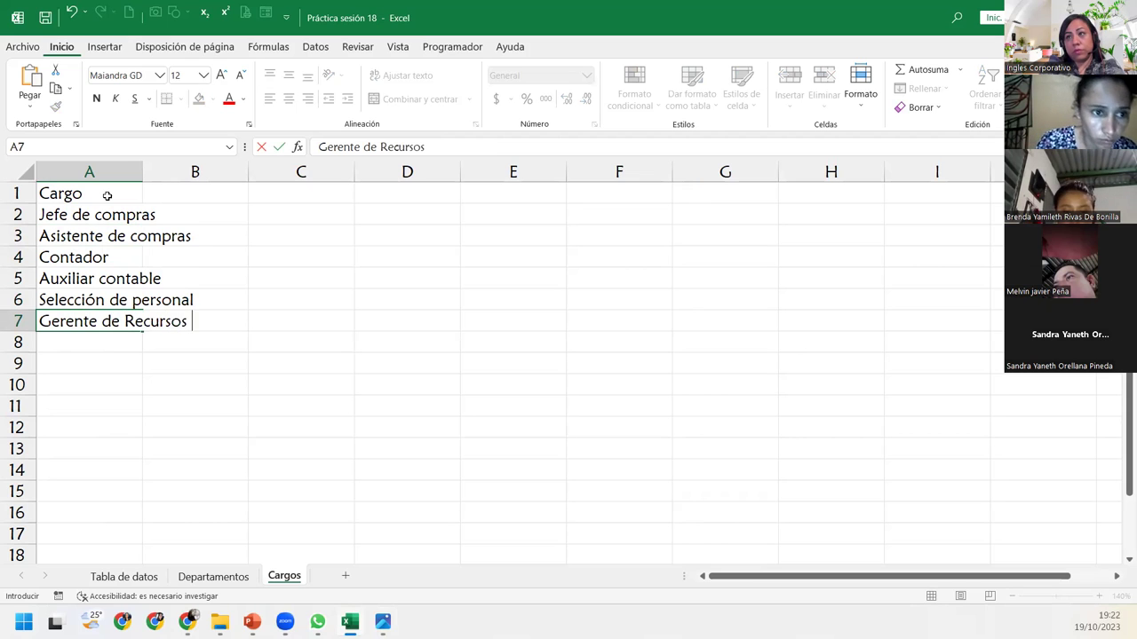
text(Humanos)
key(Return)
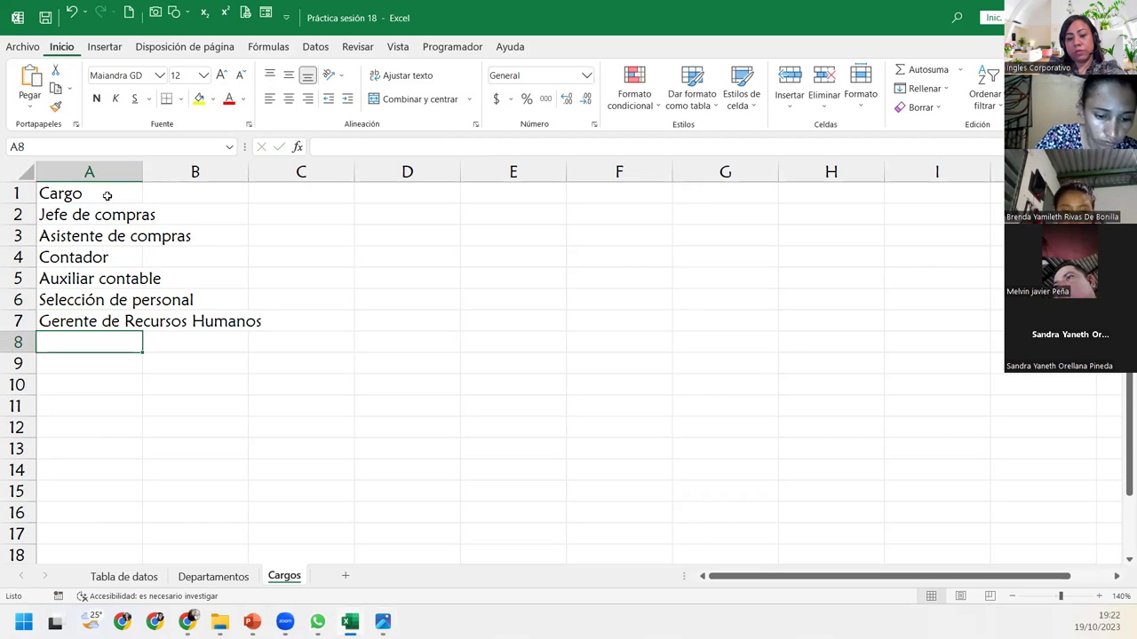
text(Vendedor)
key(Return)
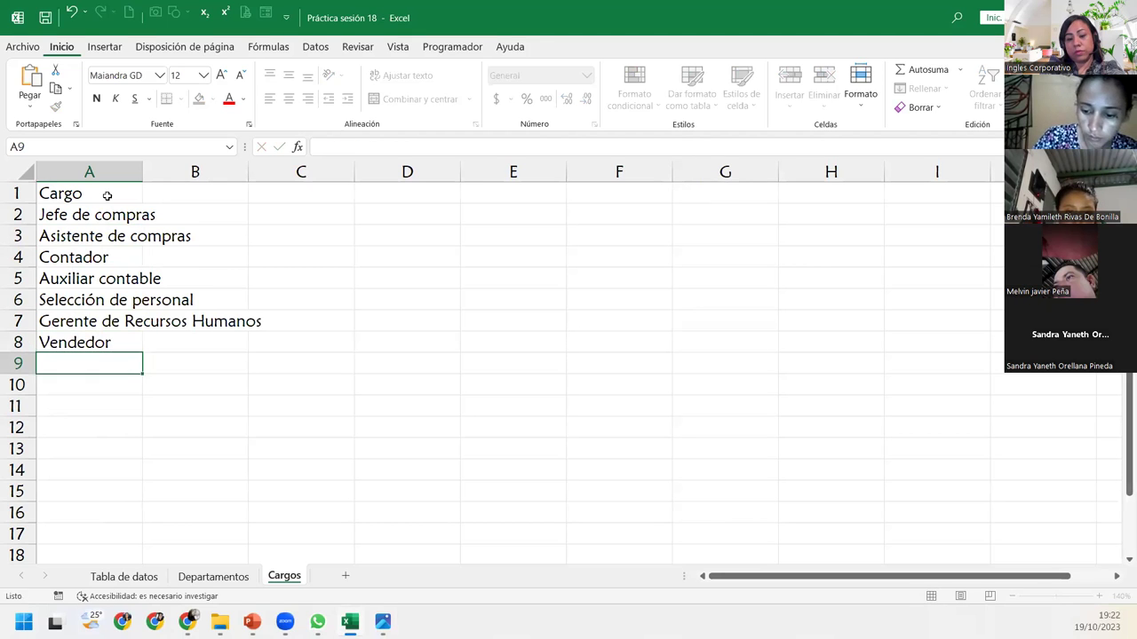
text(Supervisor)
key(Return)
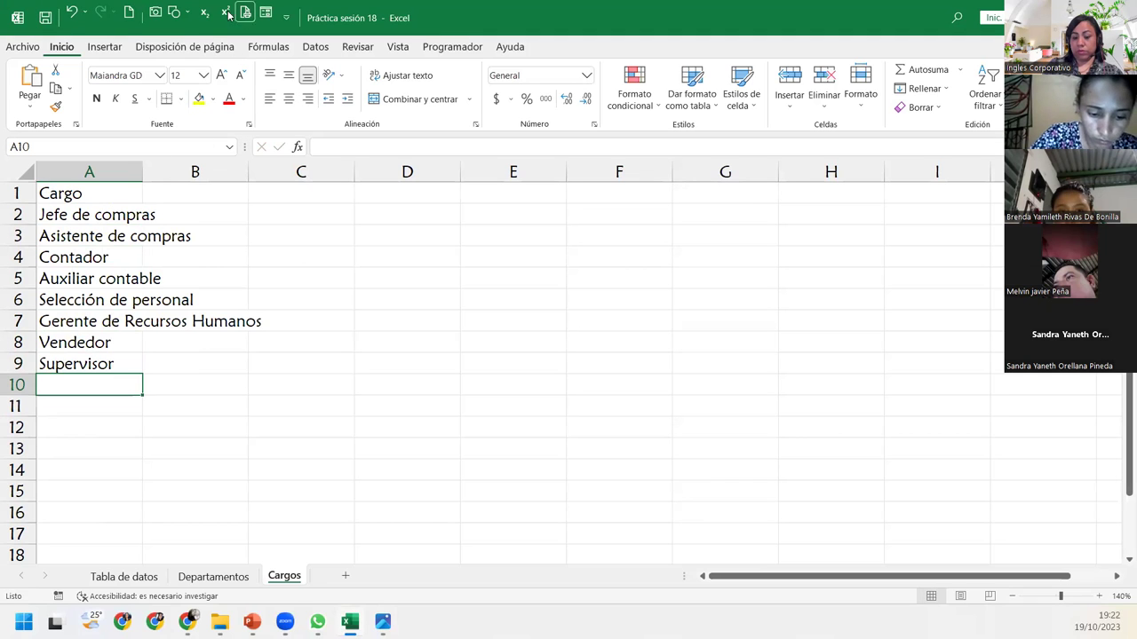
Autofit column A and format A1:A9 as a blue table with headers and no filter arrow.
double_click(142, 171)
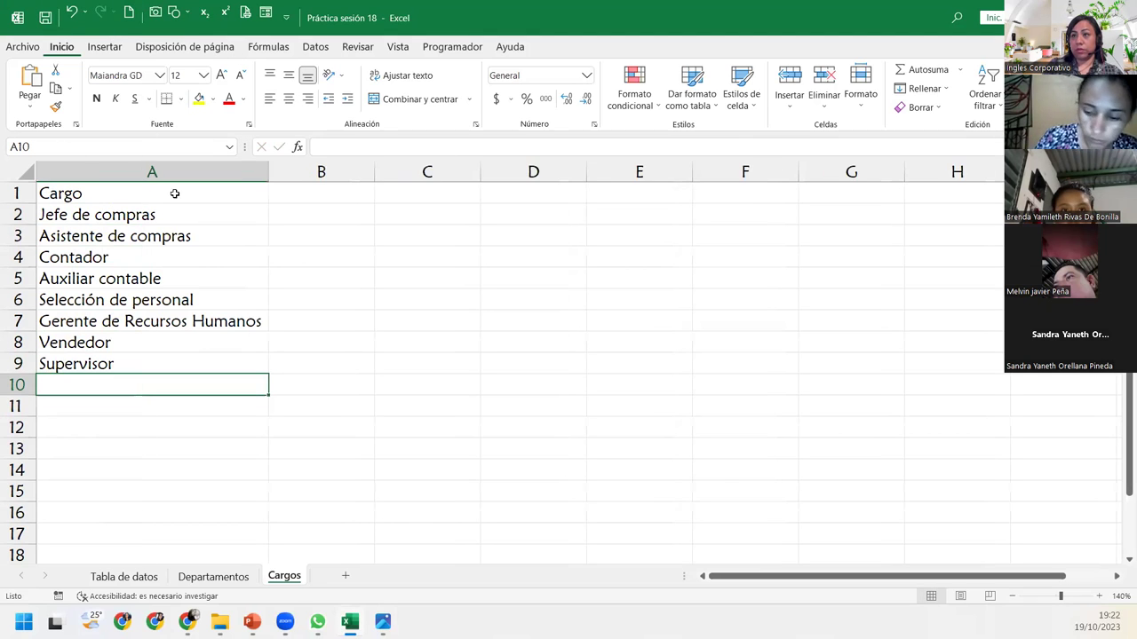
drag(94, 194, 190, 370)
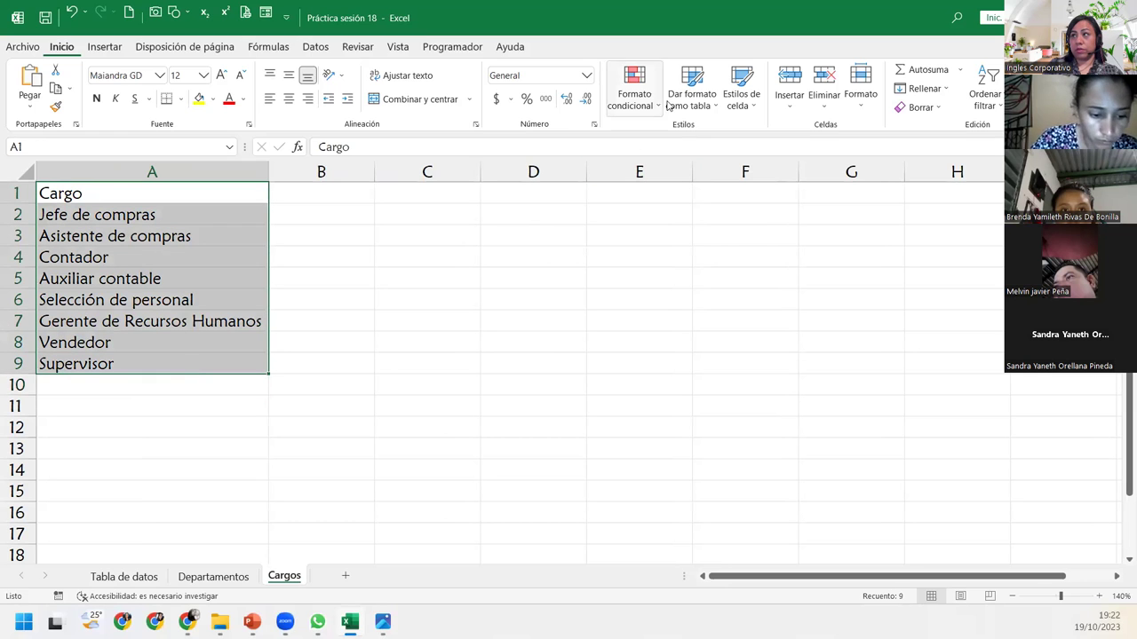
click(668, 105)
click(729, 193)
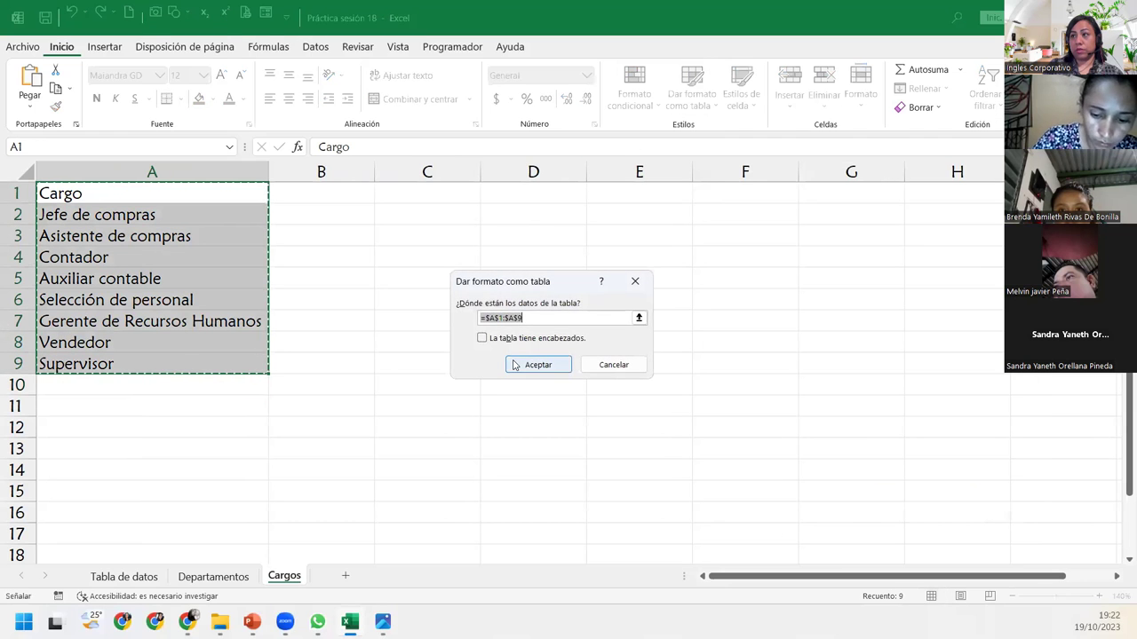
click(481, 338)
click(538, 365)
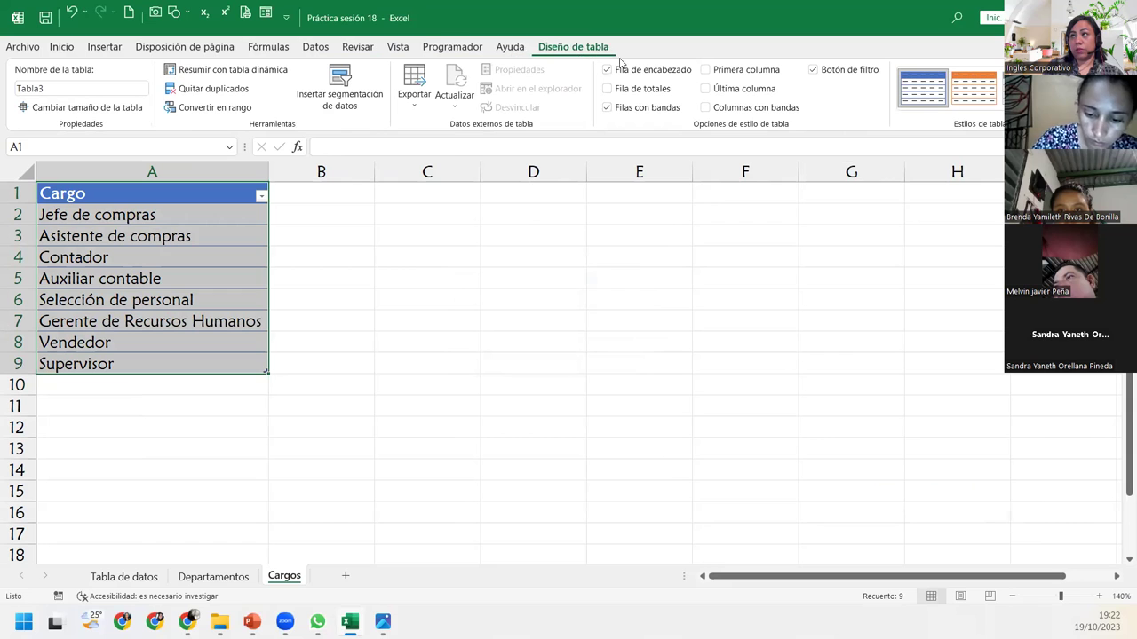
click(831, 66)
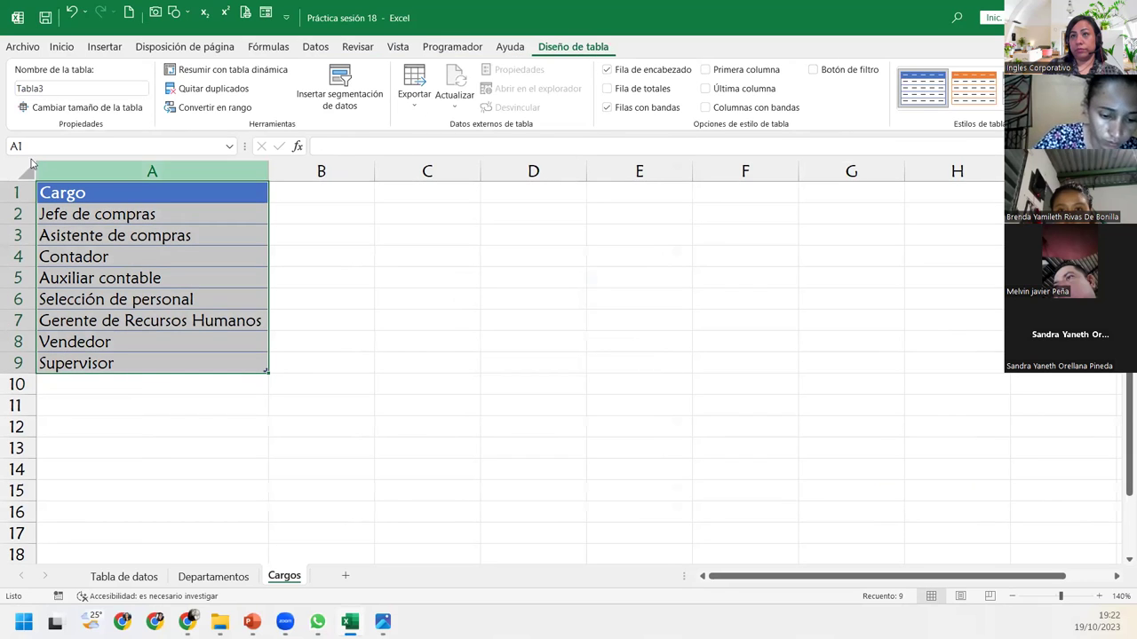
Make all rows taller, centre column A vertically and centre the Cargo heading horizontally.
click(31, 163)
drag(18, 224, 18, 244)
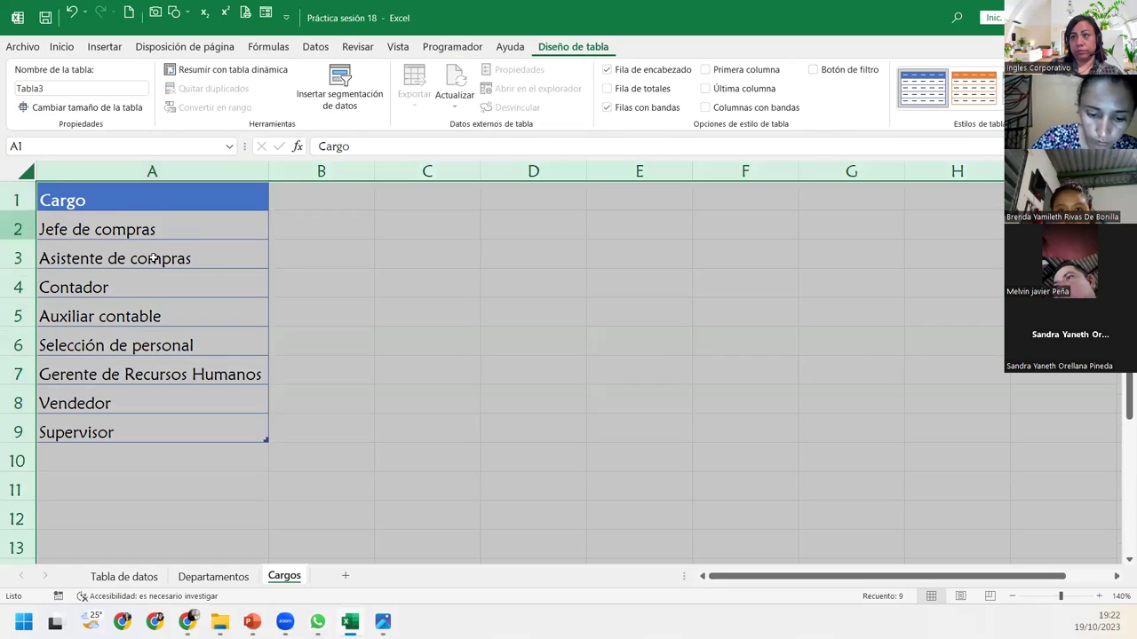
click(189, 204)
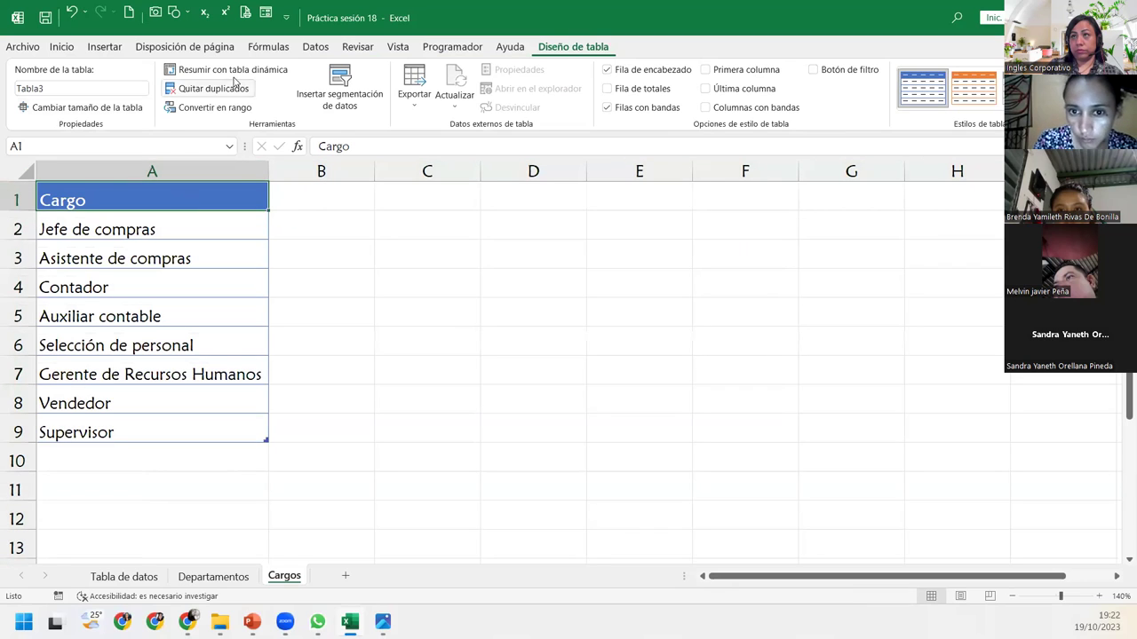
click(68, 50)
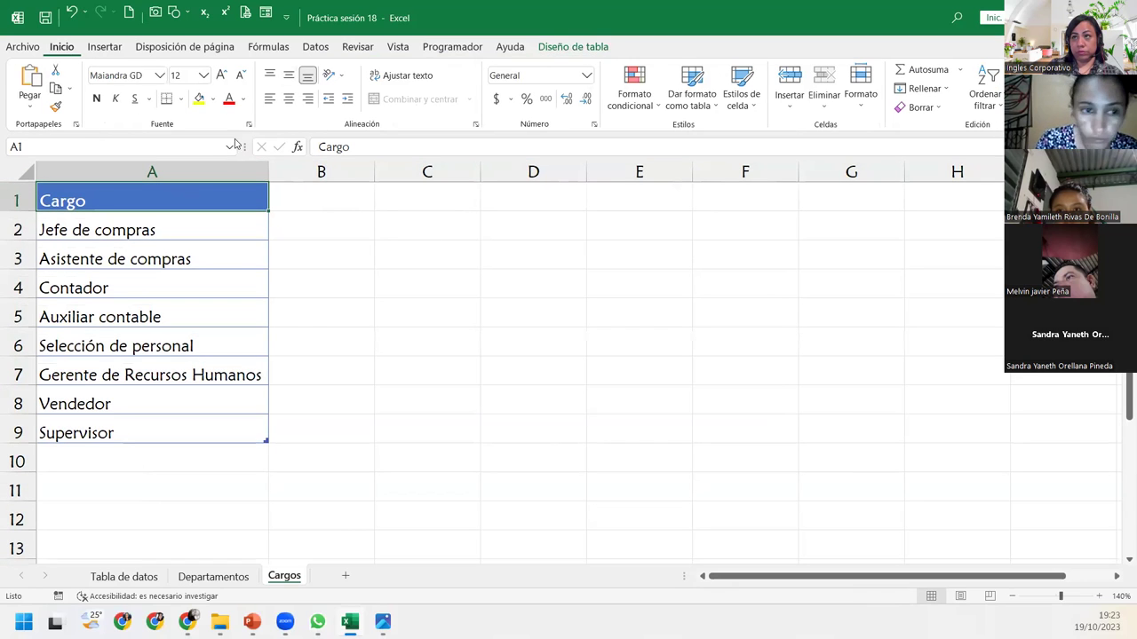
click(235, 174)
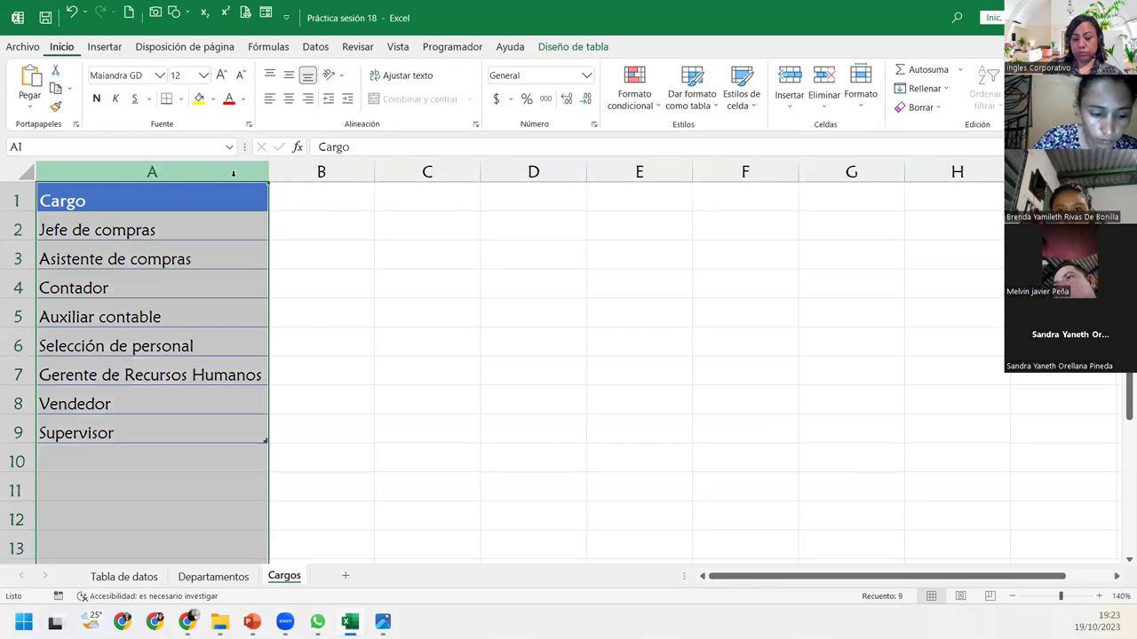
click(288, 74)
click(186, 199)
click(289, 99)
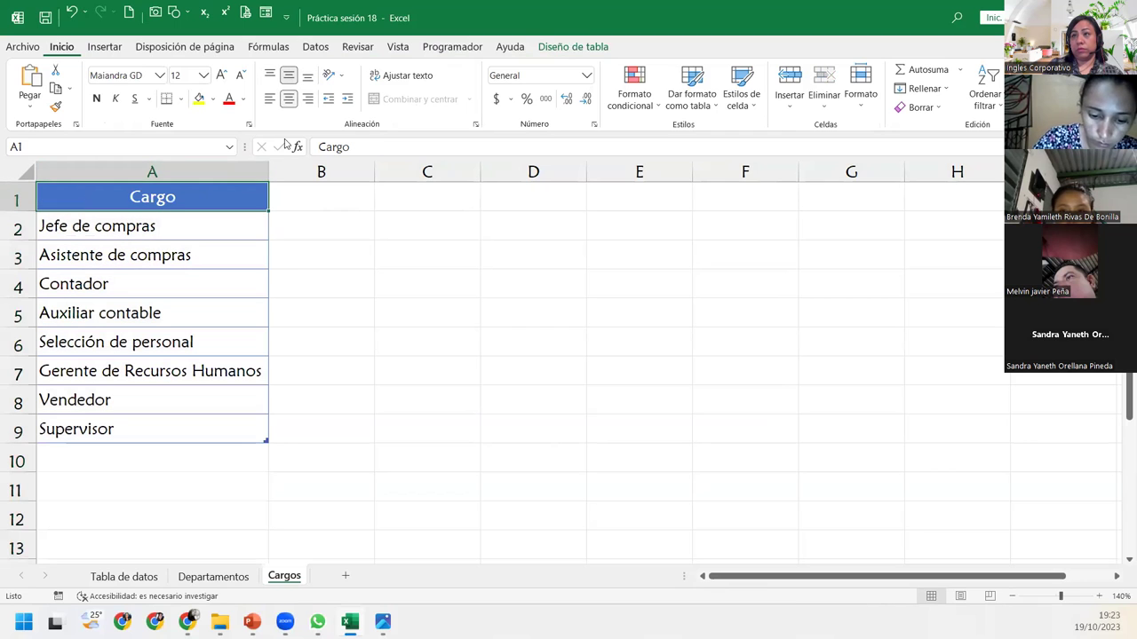
click(408, 510)
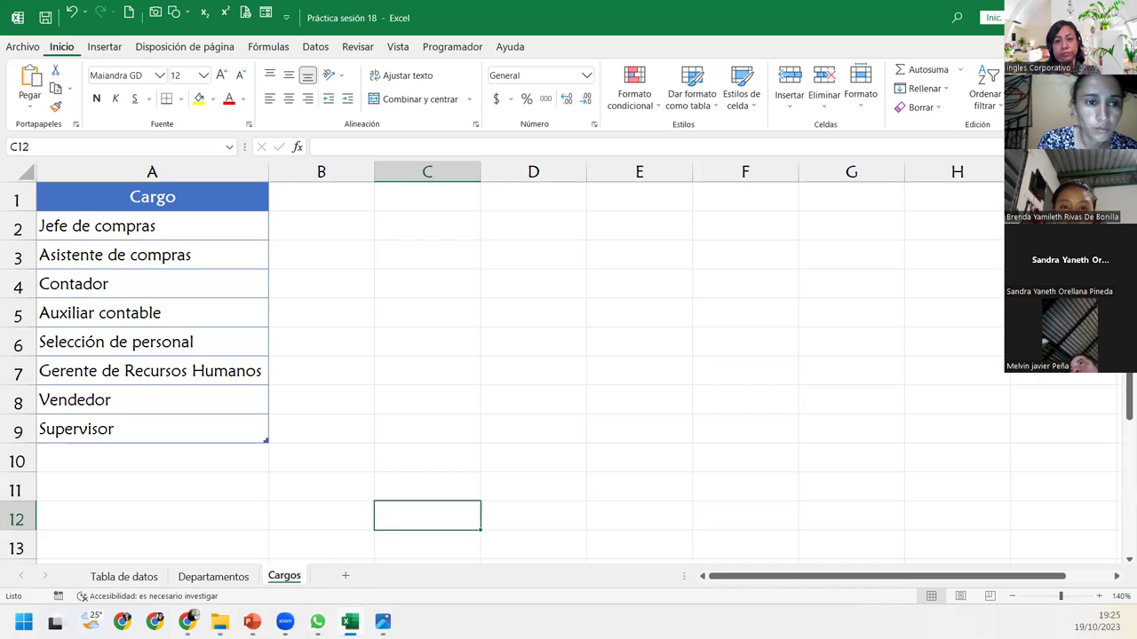
Show the Programador tab's macro and Visual Basic tools on the ribbon.
key(alt+Tab)
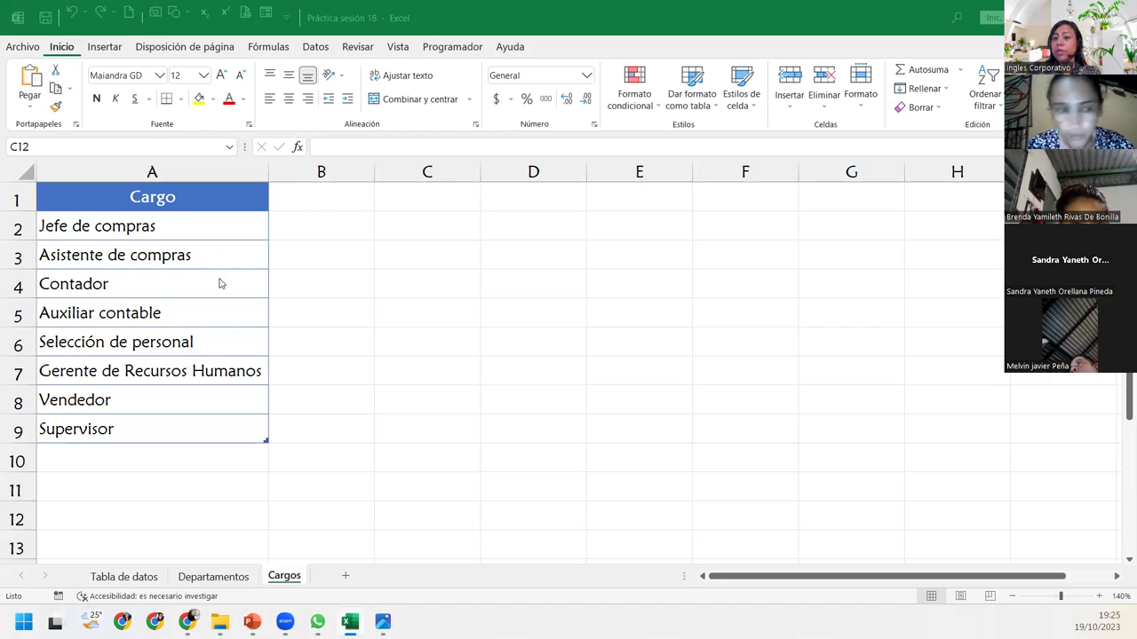
click(466, 51)
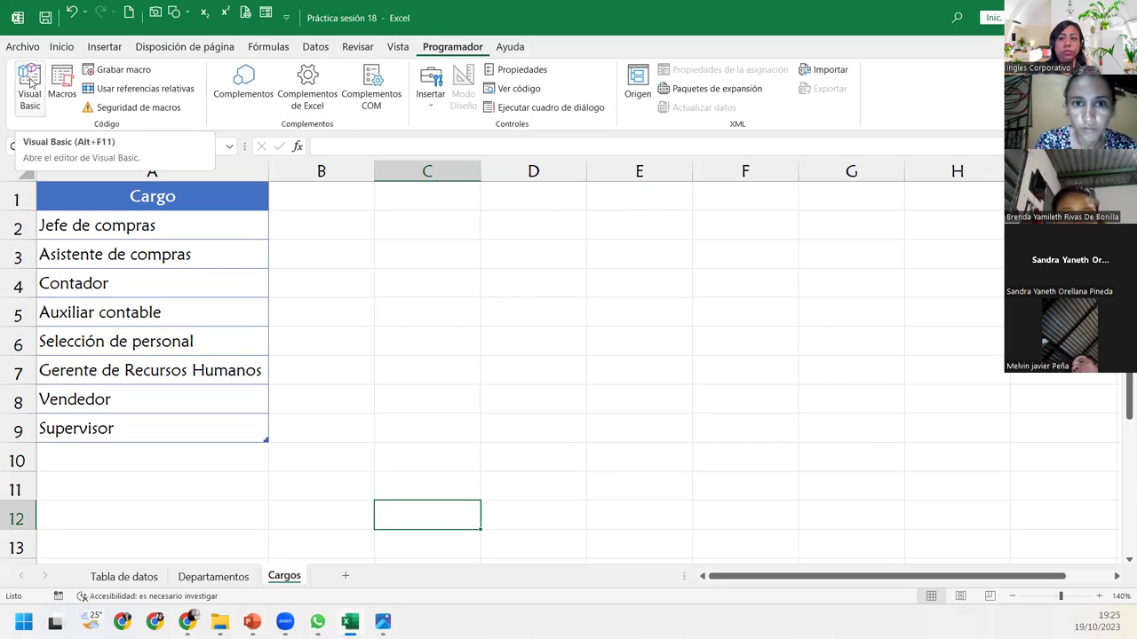
Switch to the Tabla de datos sheet and launch the Visual Basic editor.
click(127, 577)
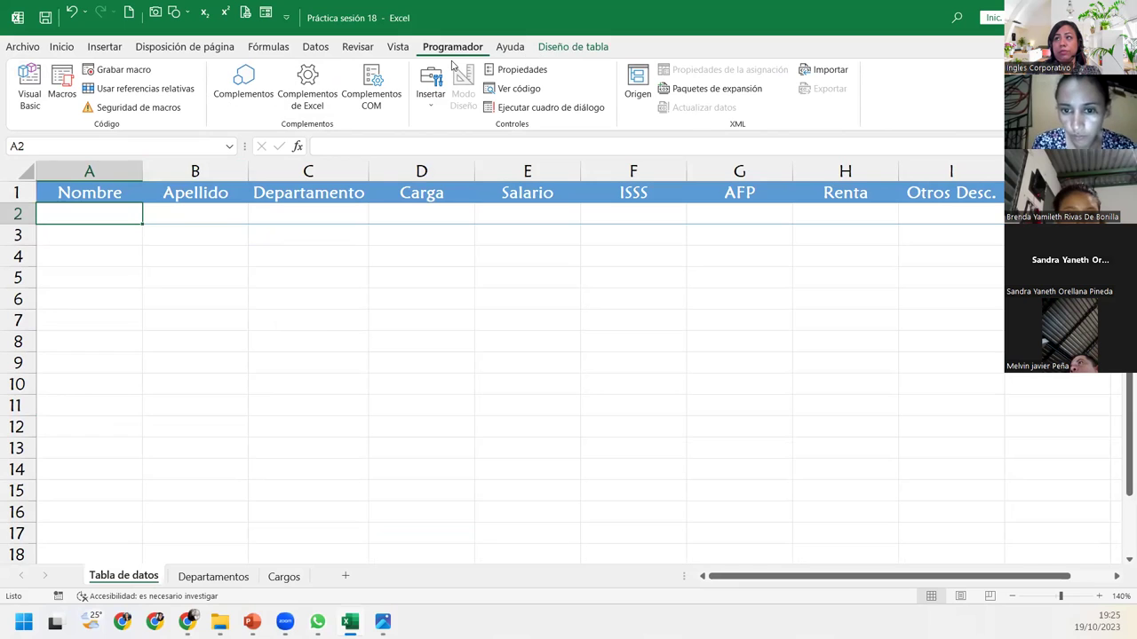
click(26, 82)
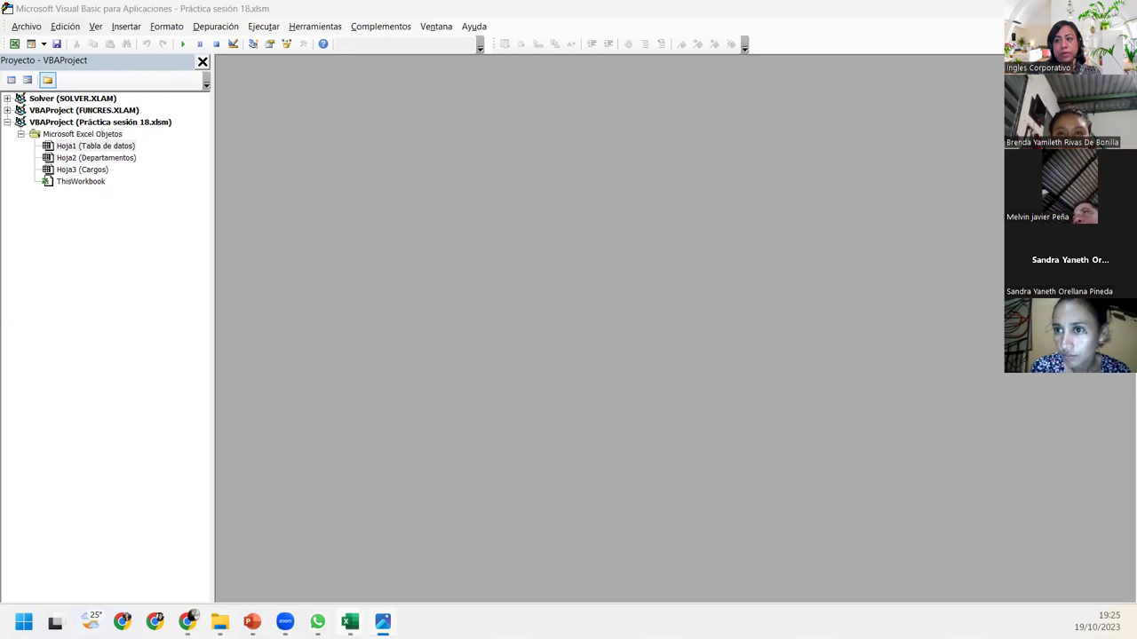
mouse_move(350, 622)
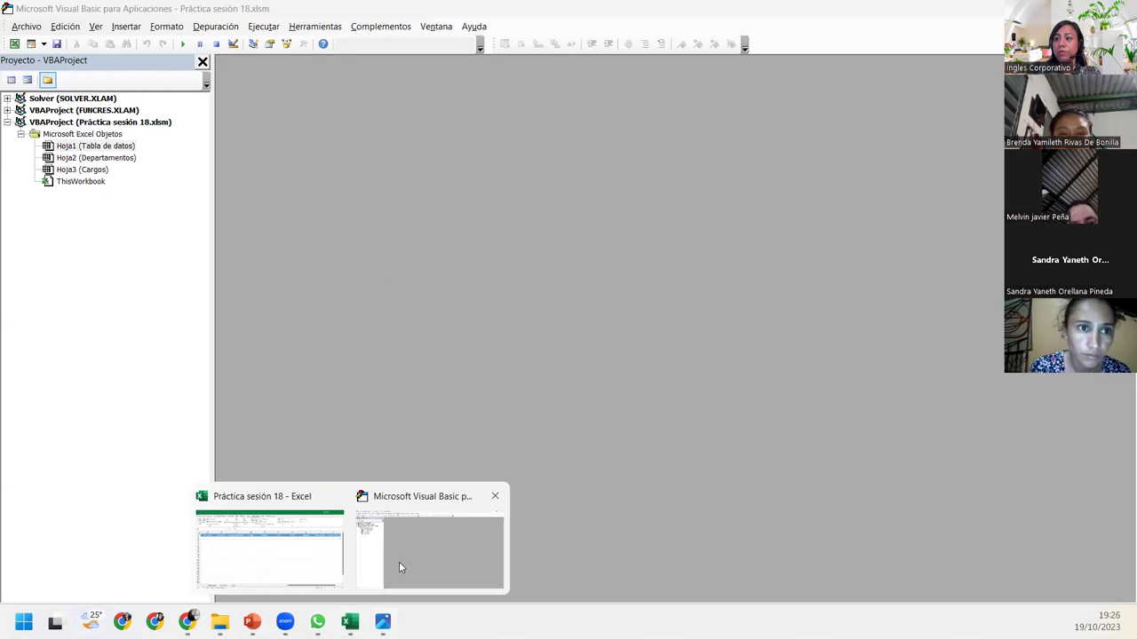
Return to the Excel workbook's Cargos sheet and select an empty cell below the table.
click(265, 561)
click(284, 576)
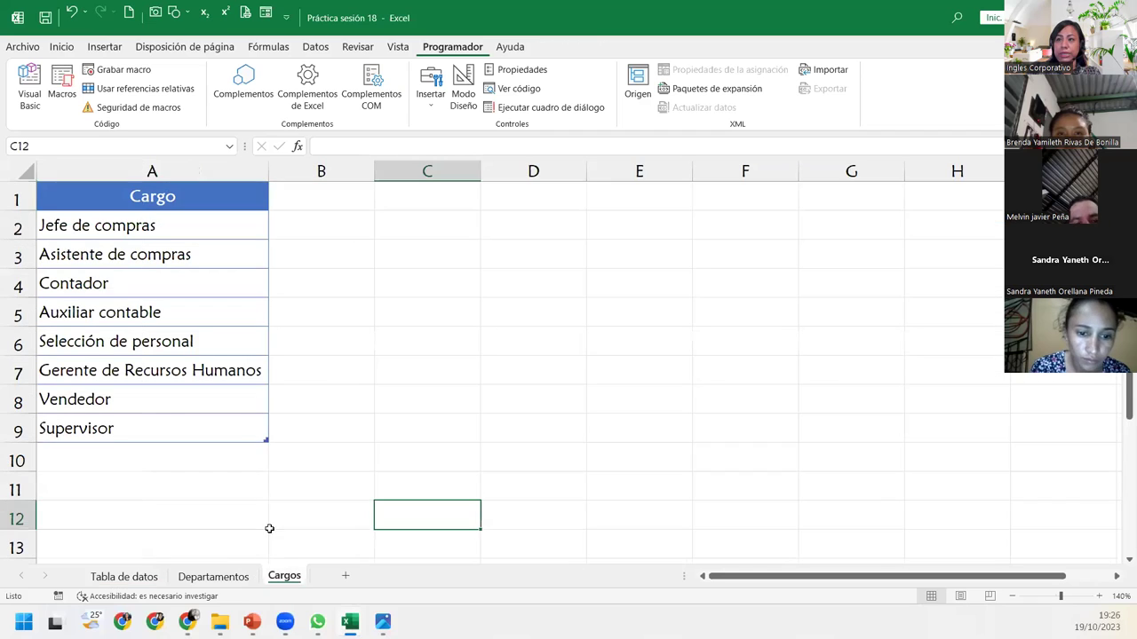
click(257, 446)
click(241, 504)
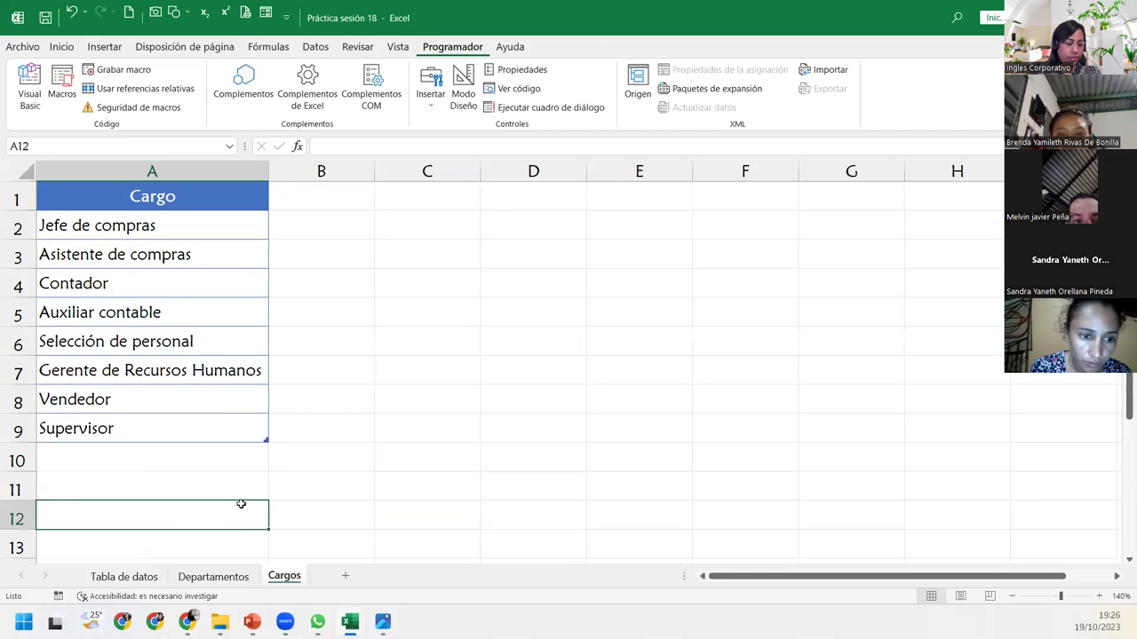
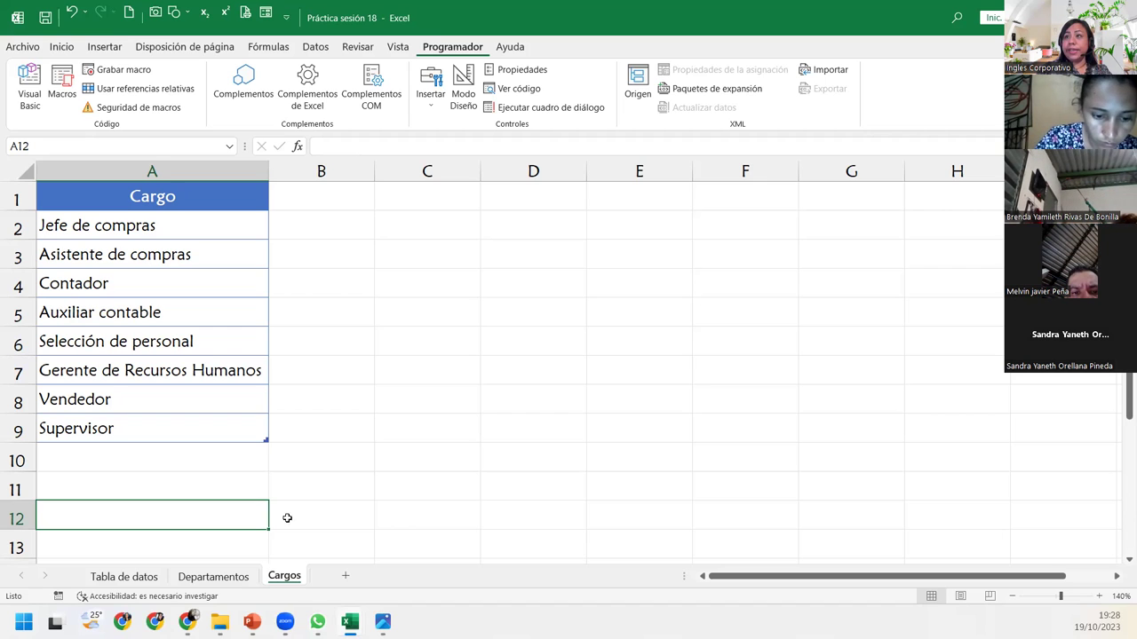
Check the Tabla de datos headers starting at Nombre, then launch the Visual Basic editor.
click(107, 228)
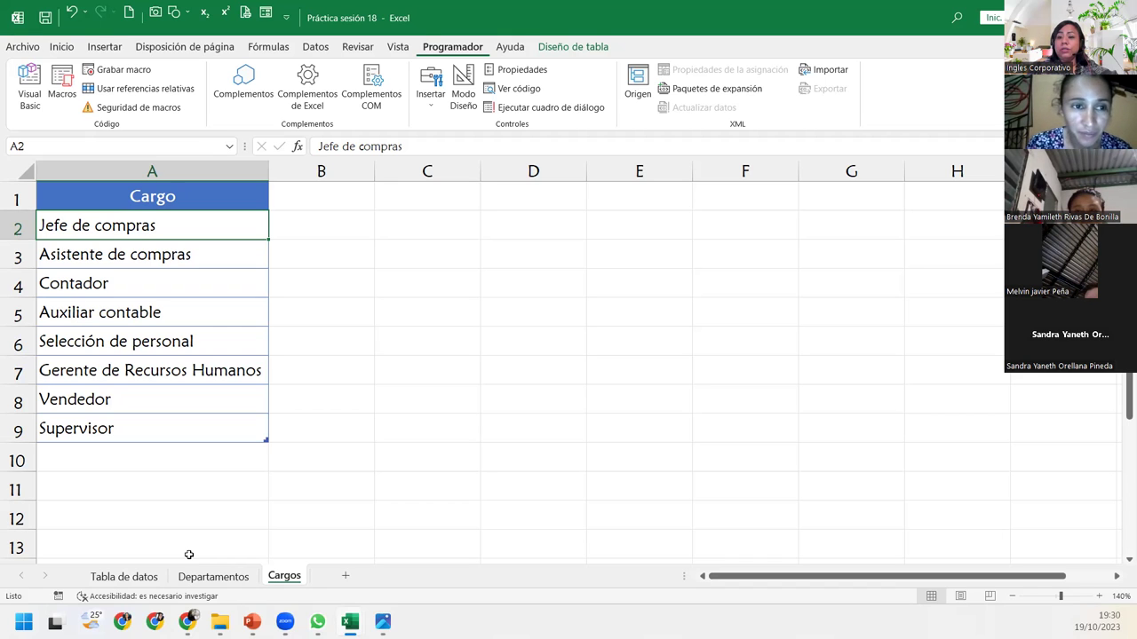
click(145, 586)
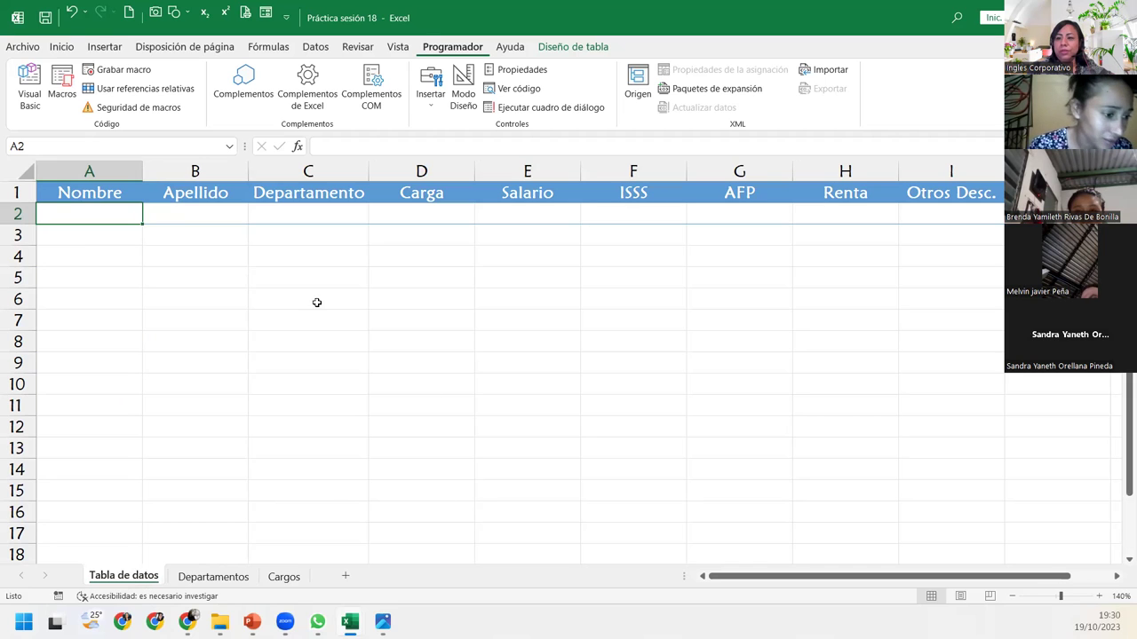
click(117, 197)
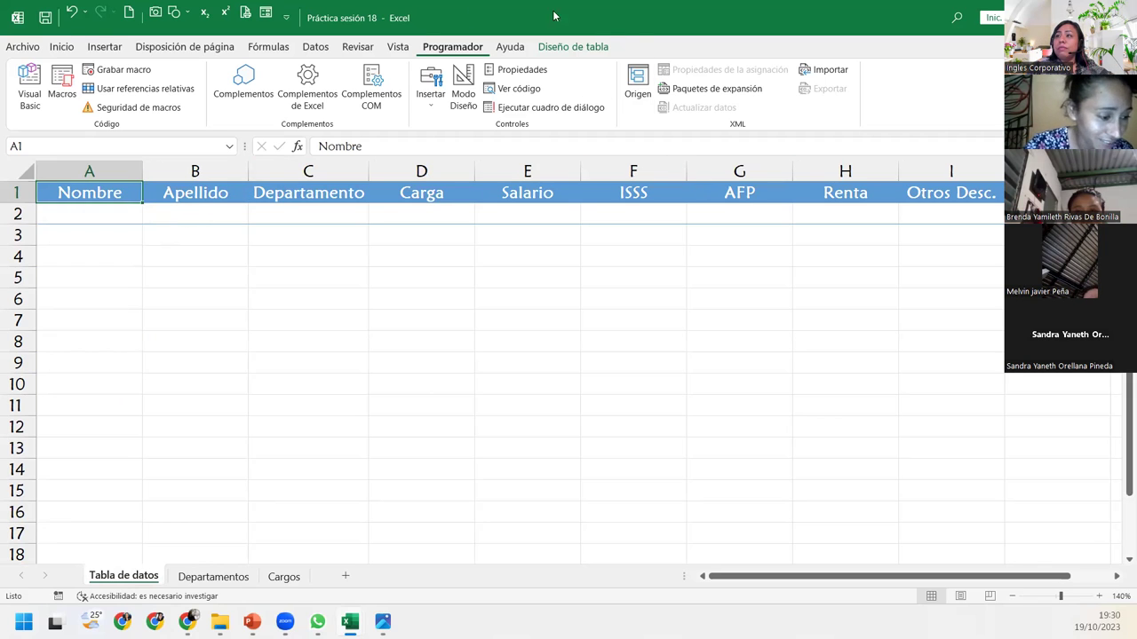
click(30, 89)
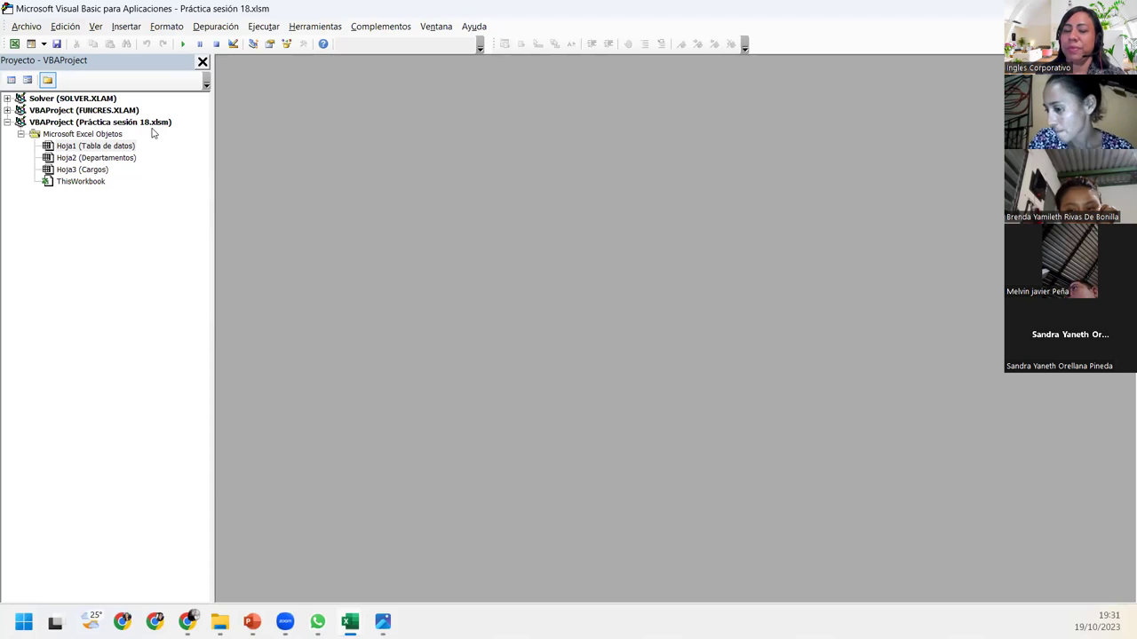
click(114, 122)
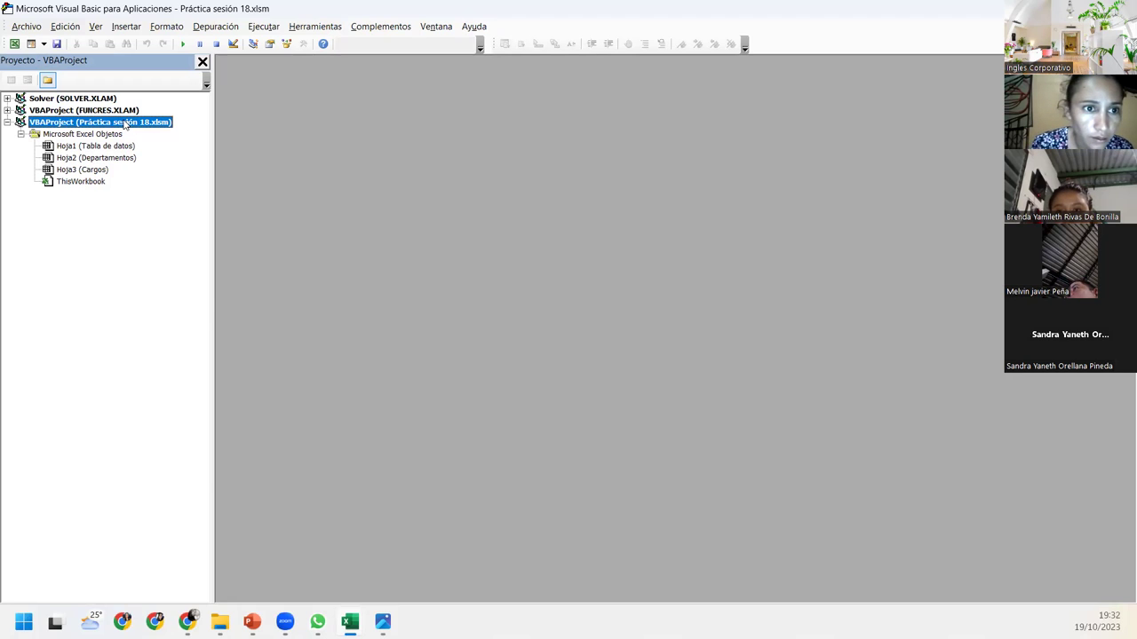
Insert a new UserForm into the workbook's project, reposition the Toolbox, and show the Properties window.
right_click(125, 124)
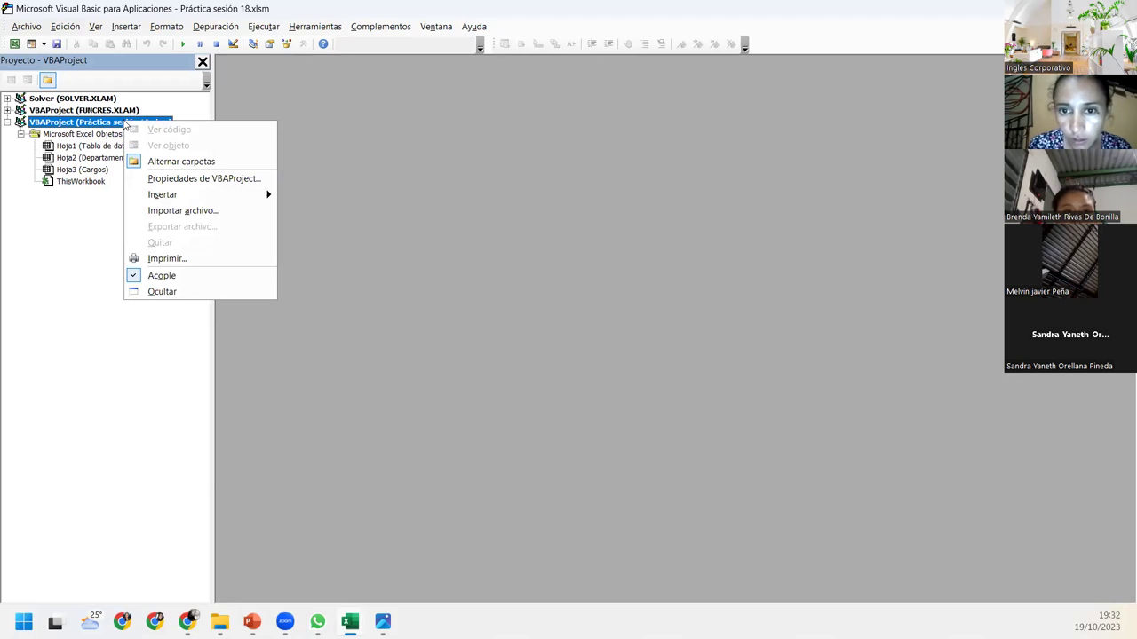
mouse_move(163, 194)
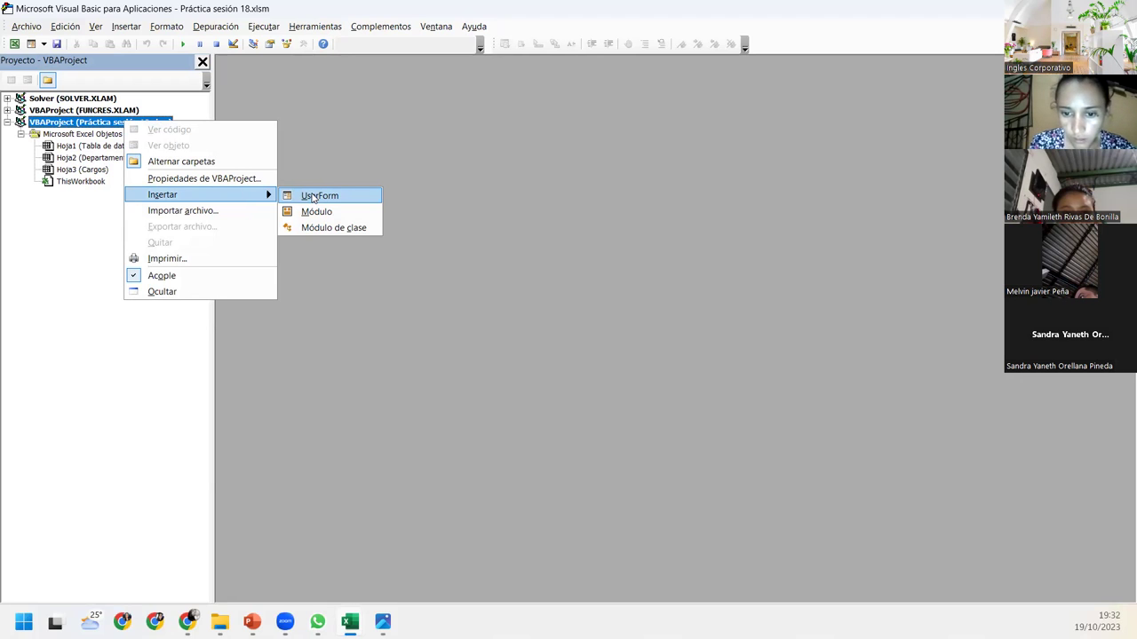
click(315, 197)
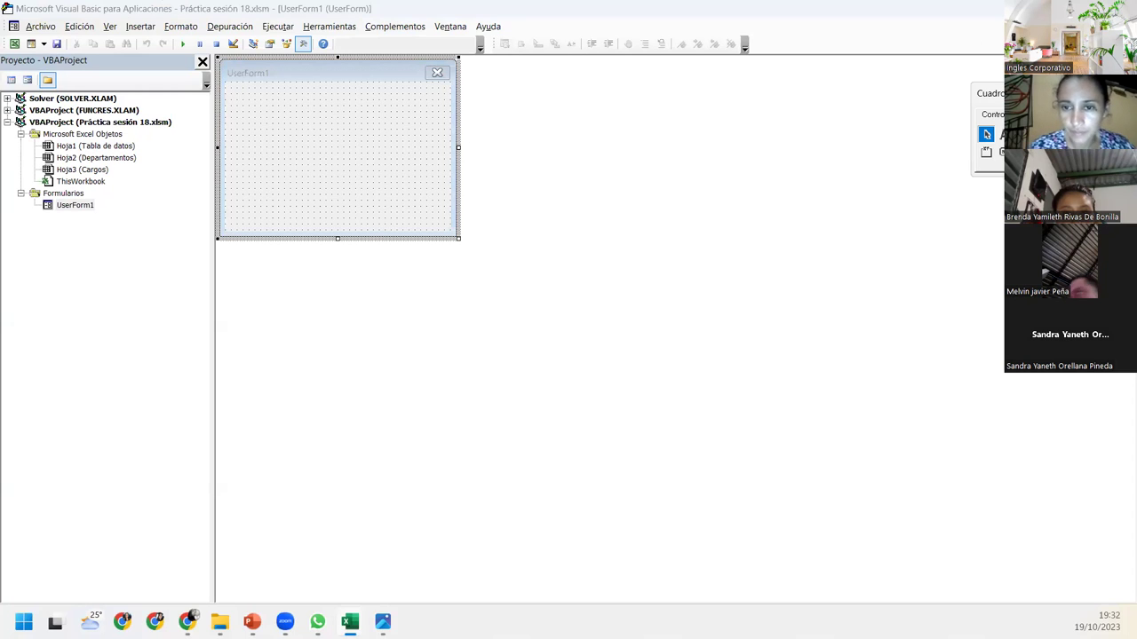
drag(1024, 96, 378, 258)
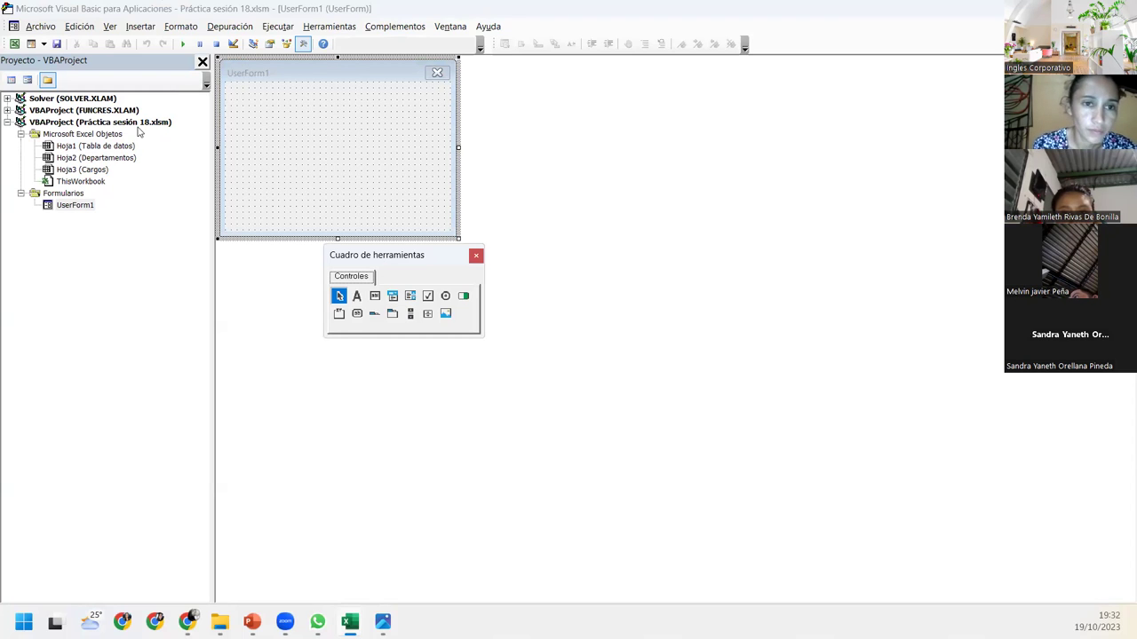
click(109, 26)
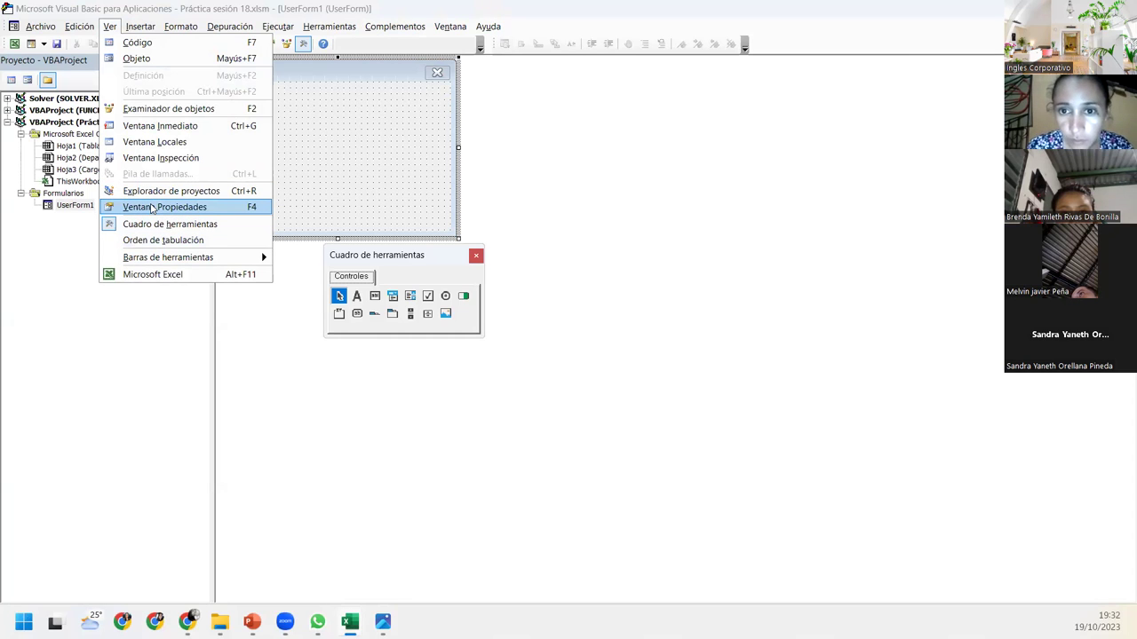
click(152, 206)
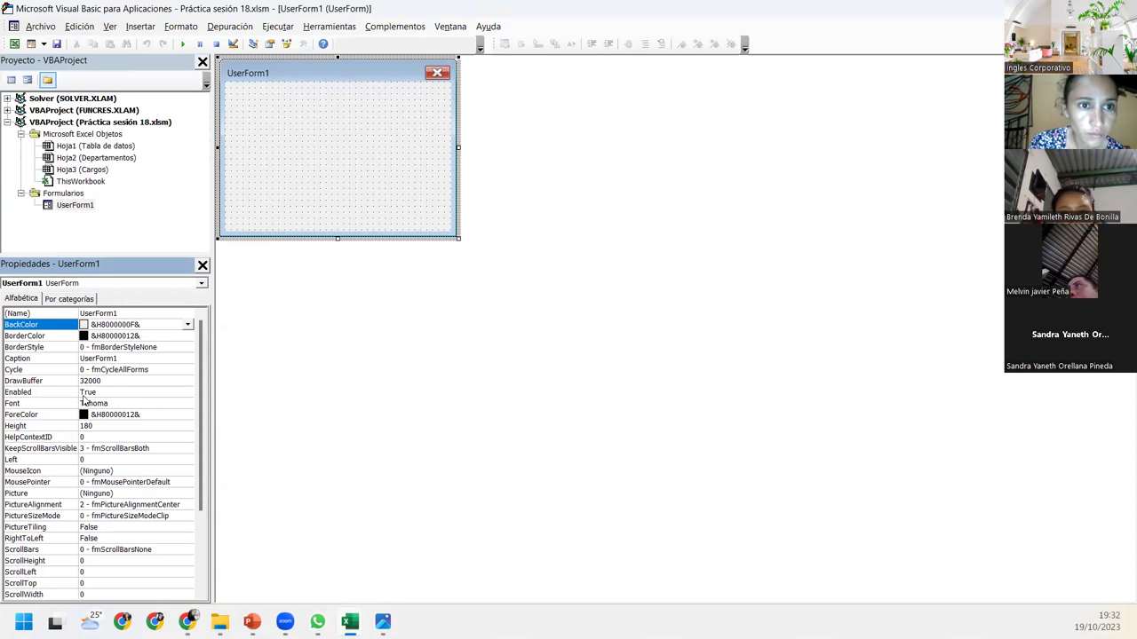
click(376, 136)
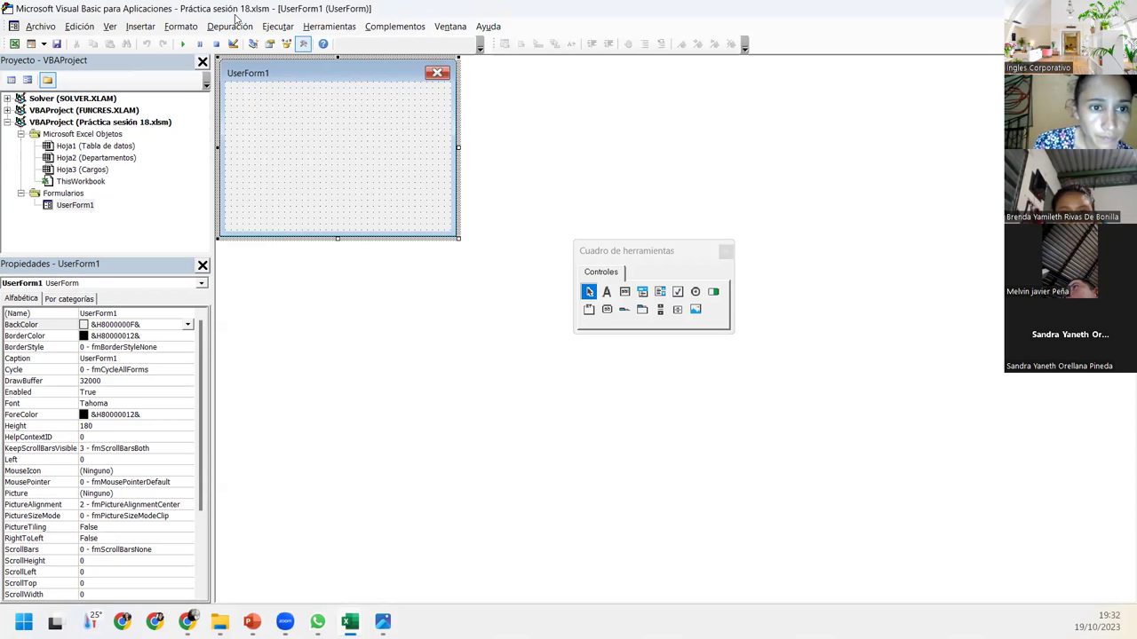
click(109, 27)
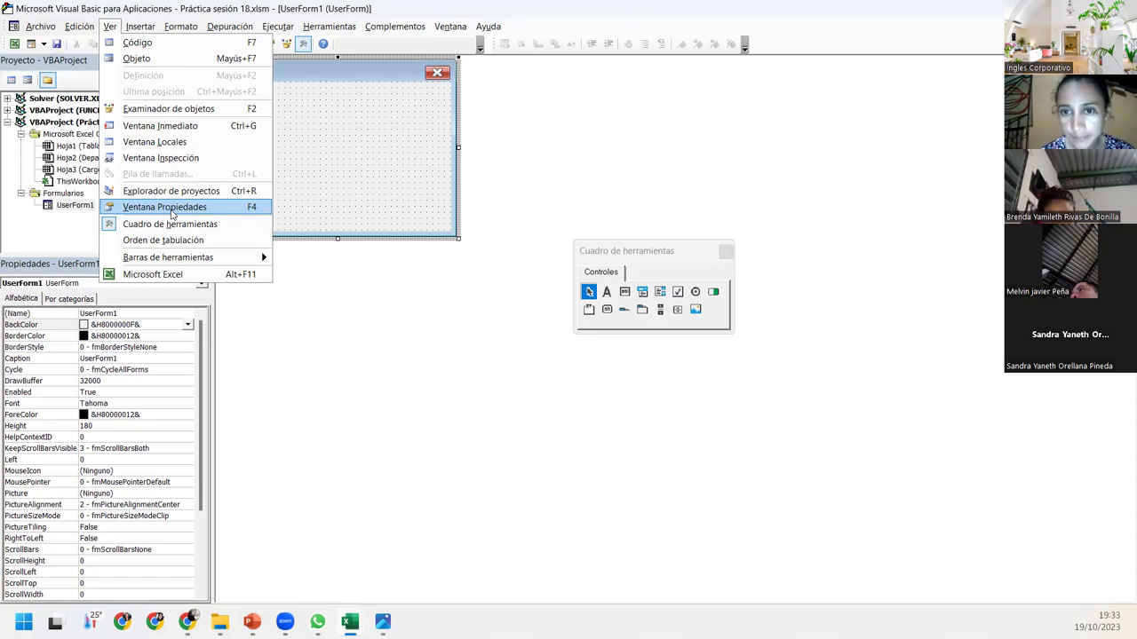
click(398, 197)
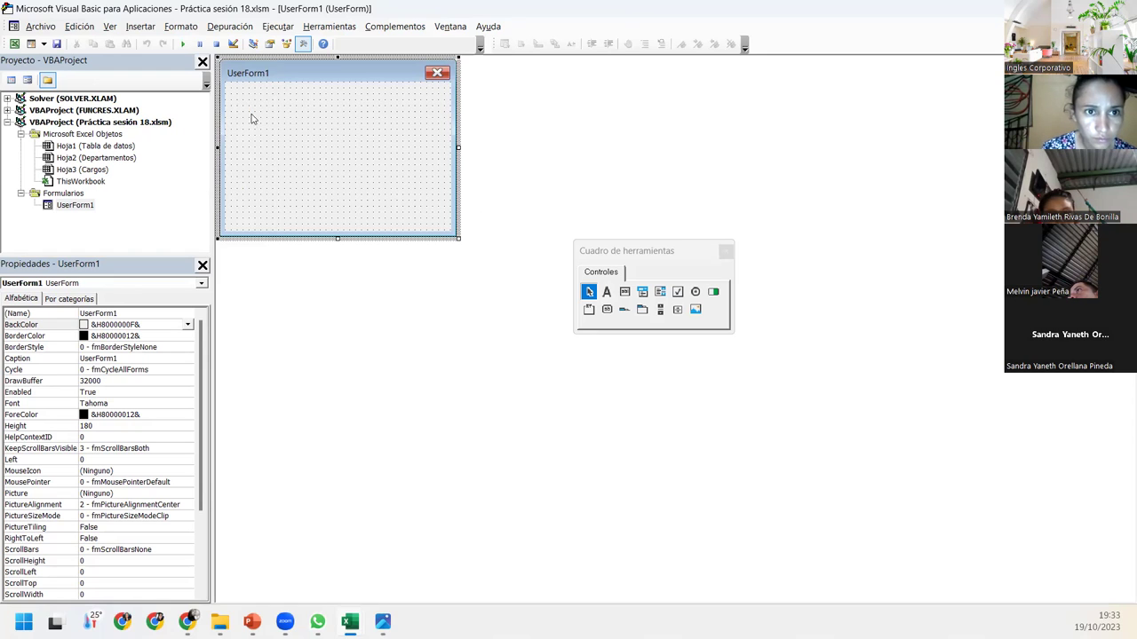
click(132, 313)
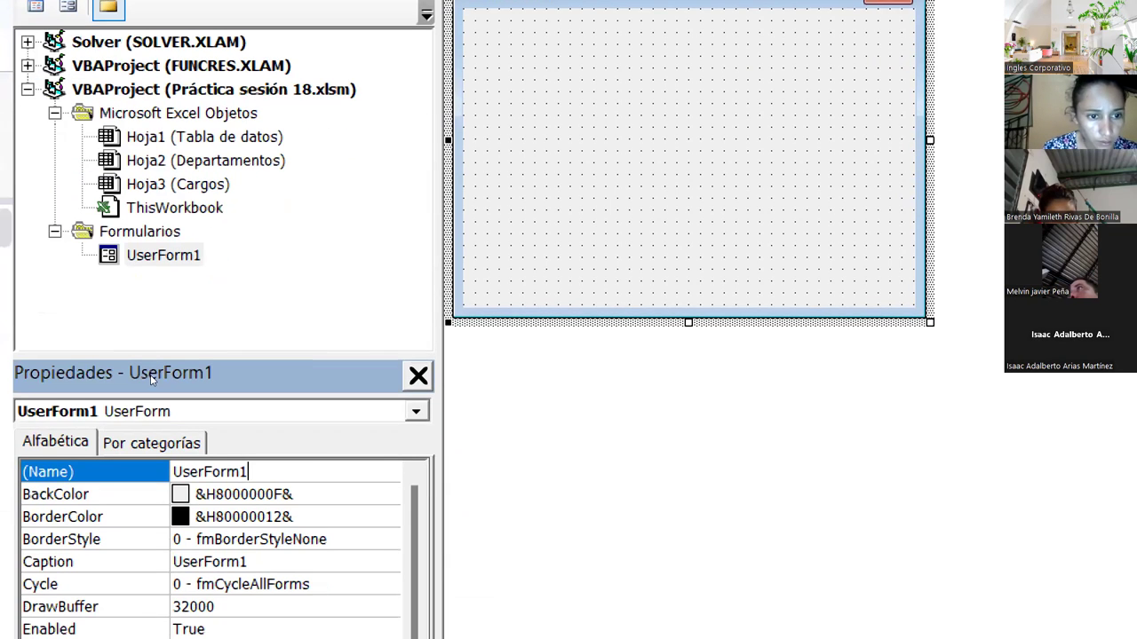
Name the form FrmCapturadatos and set its caption to 'Captura de datos'.
key(shift+Home)
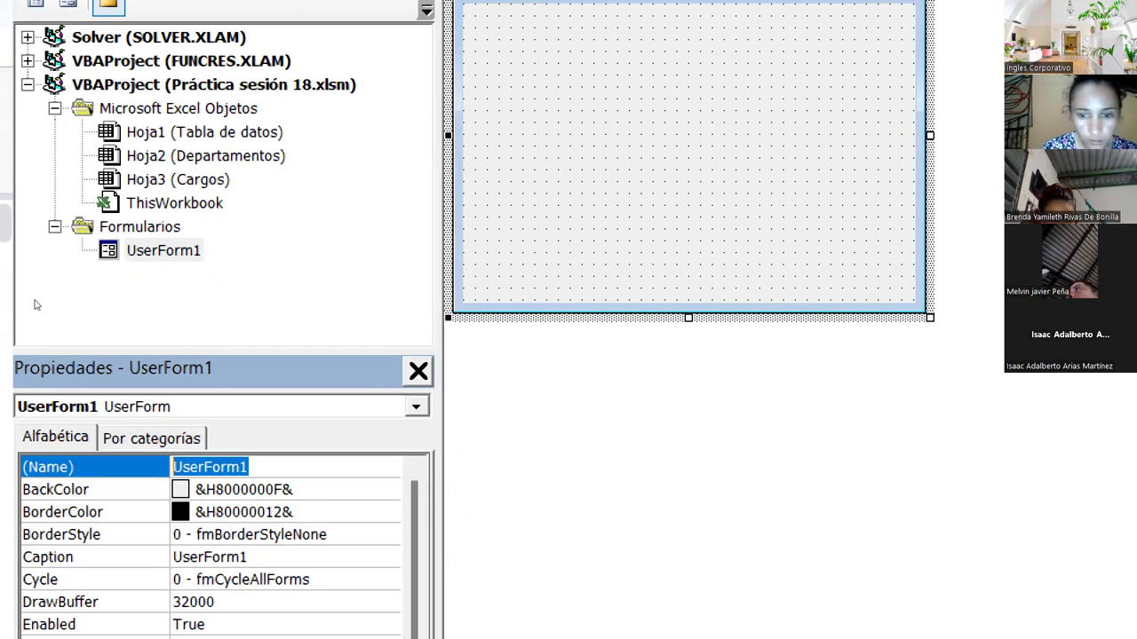
text(F)
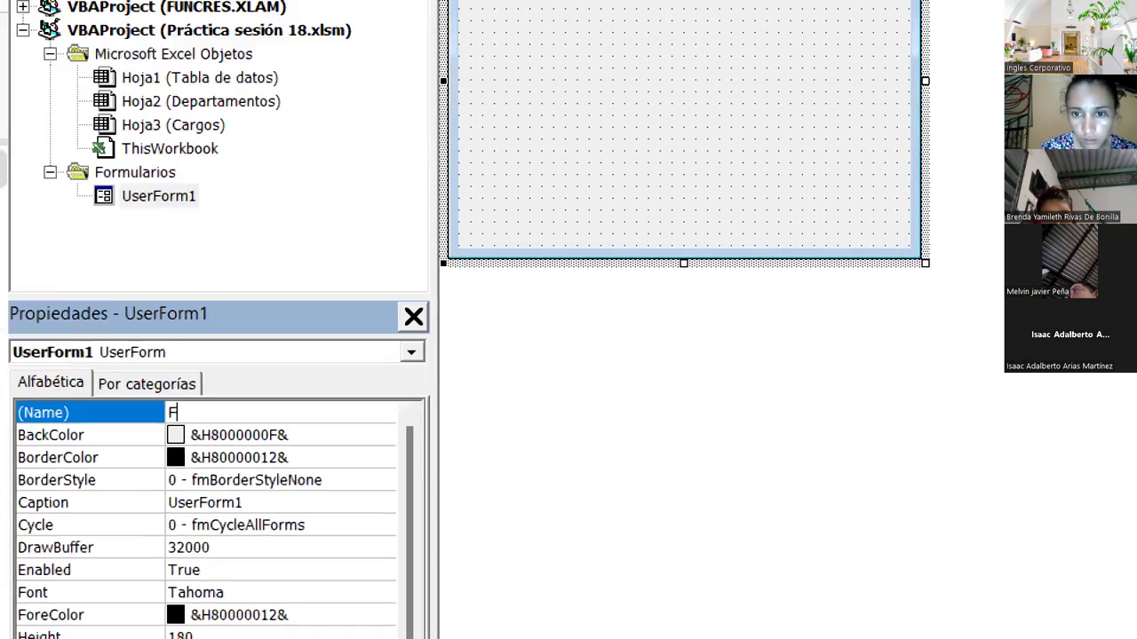
text(r)
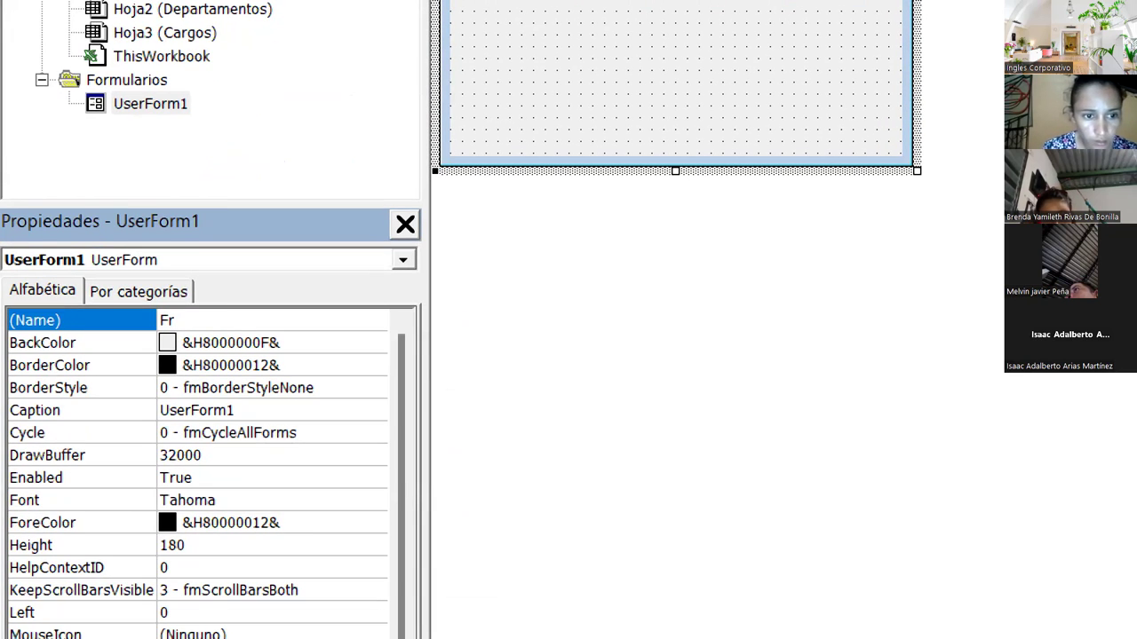
text(m)
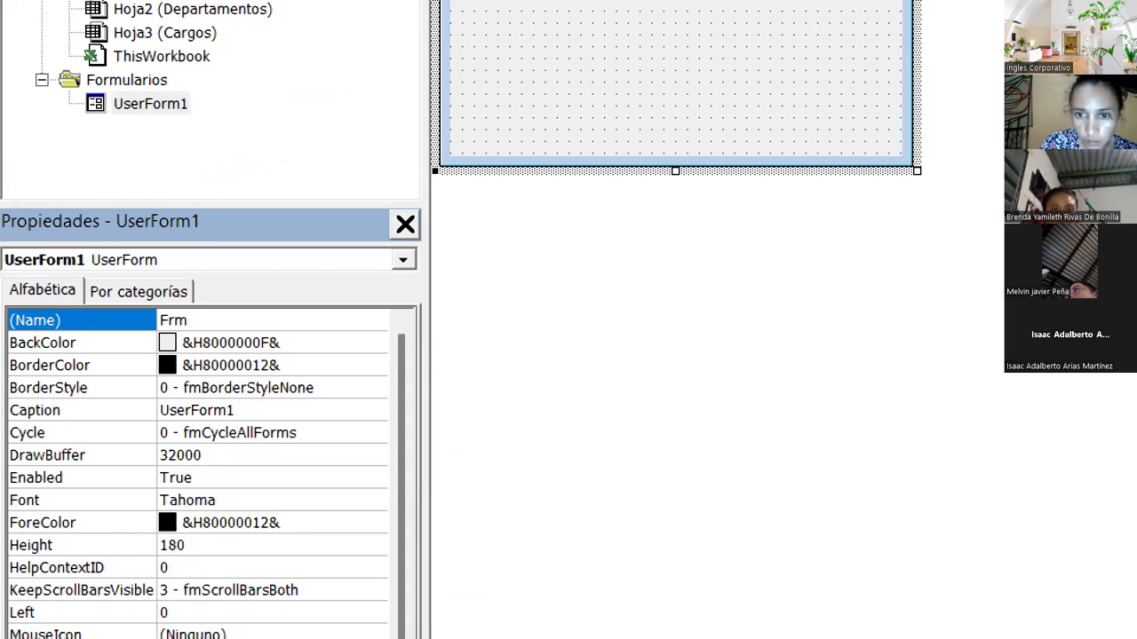
text(Capturadatos)
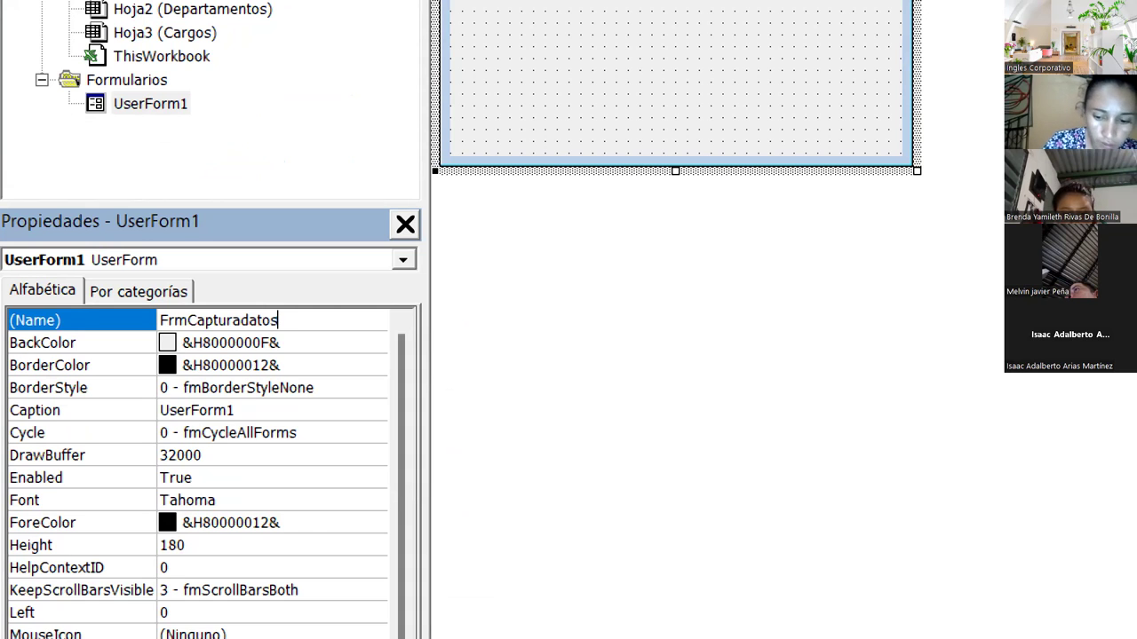
key(Return)
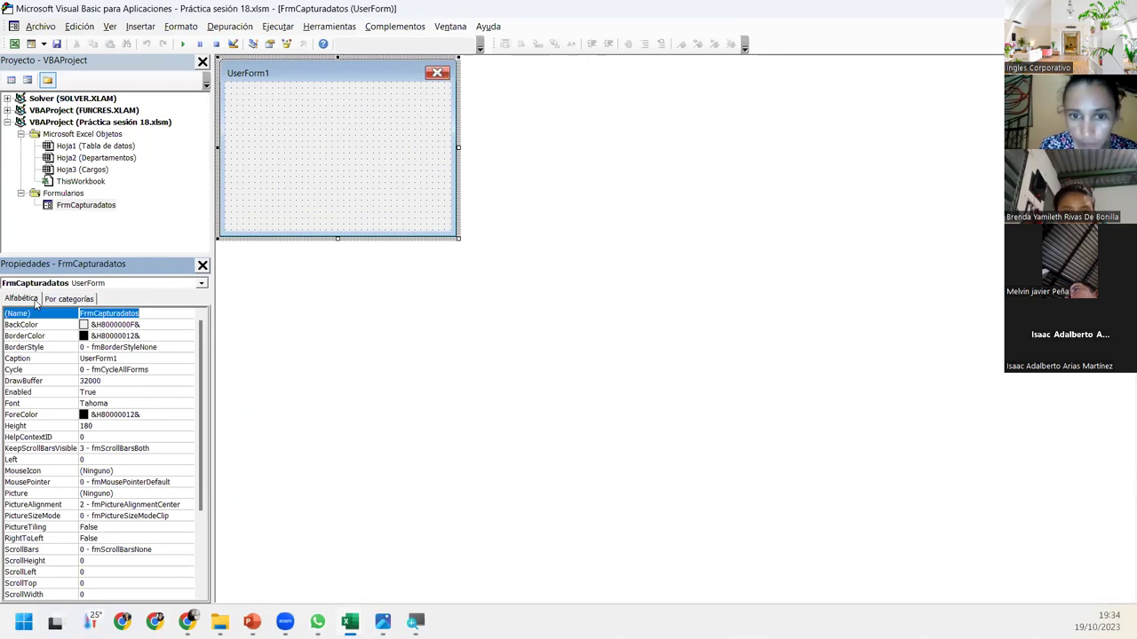
click(129, 393)
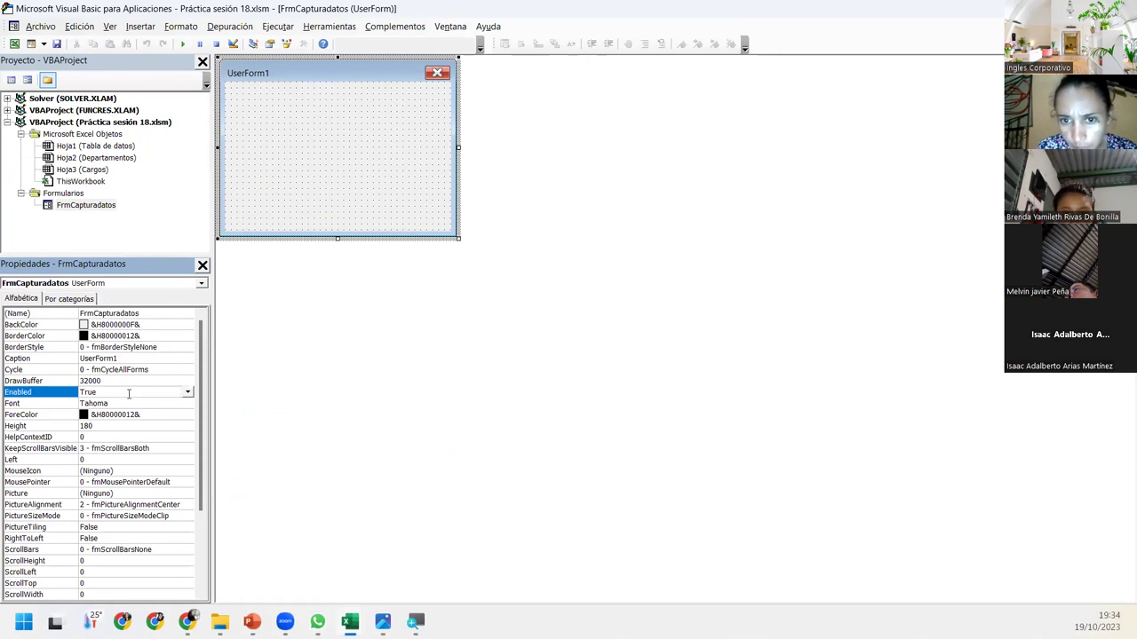
click(129, 358)
double_click(129, 359)
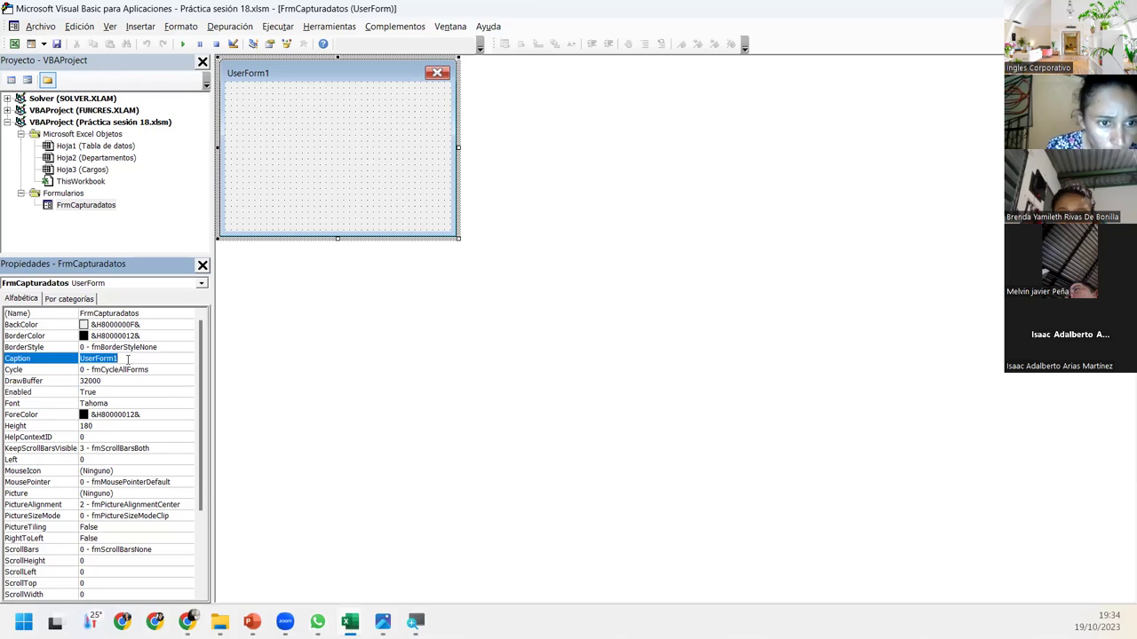
text(C)
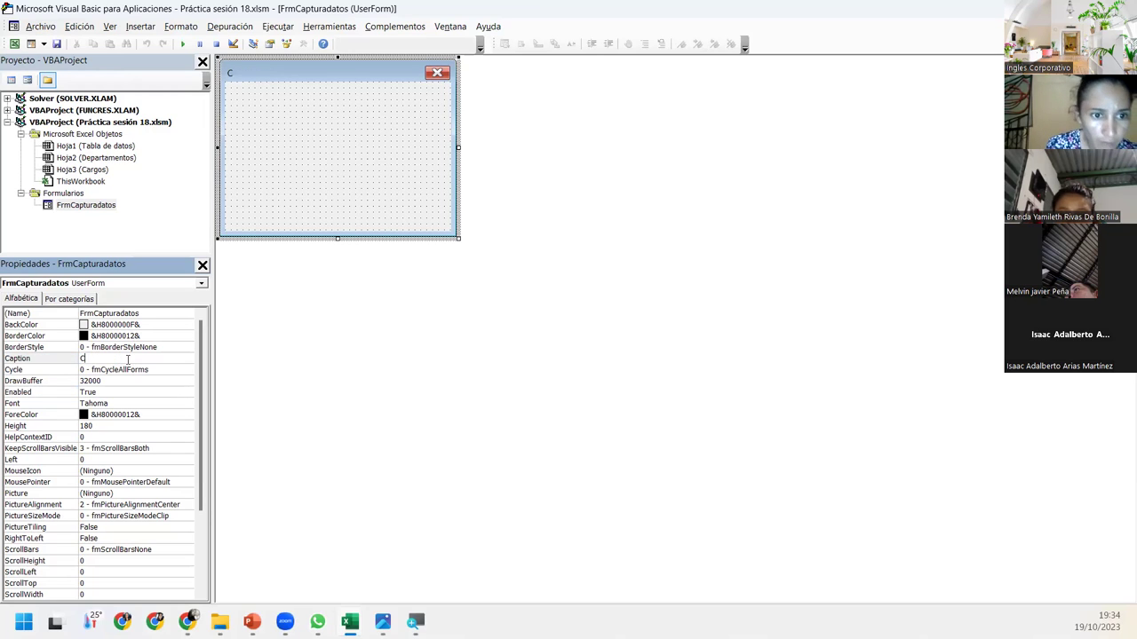
text(aptura de d)
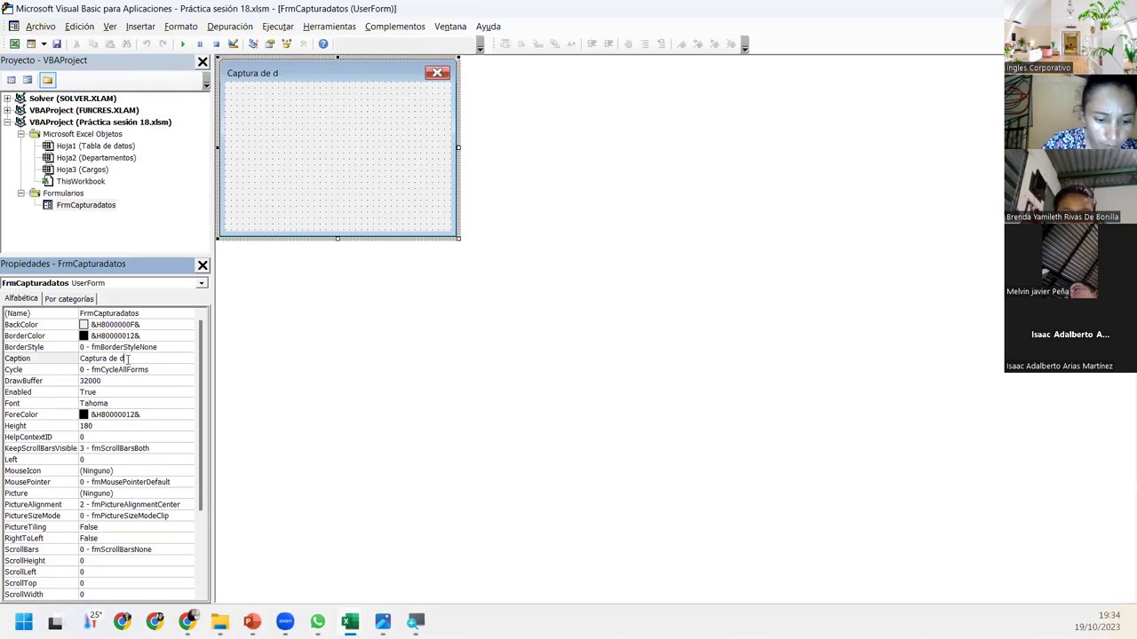
text(atos)
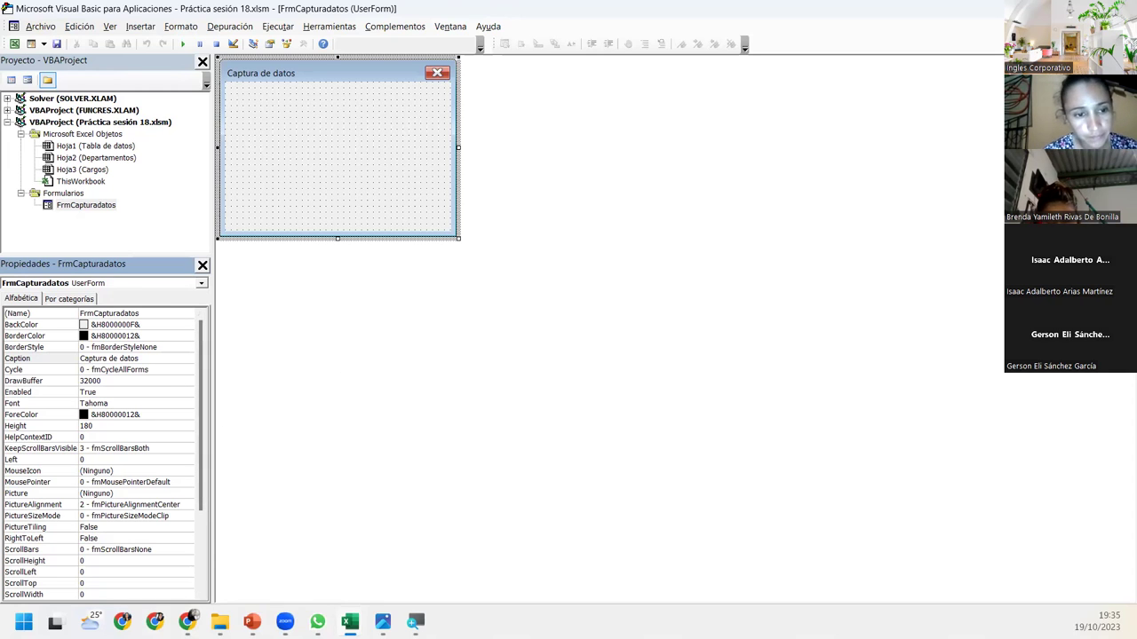
Move the controls toolbox closer to the form, then switch to the Excel workbook.
key(alt+Tab)
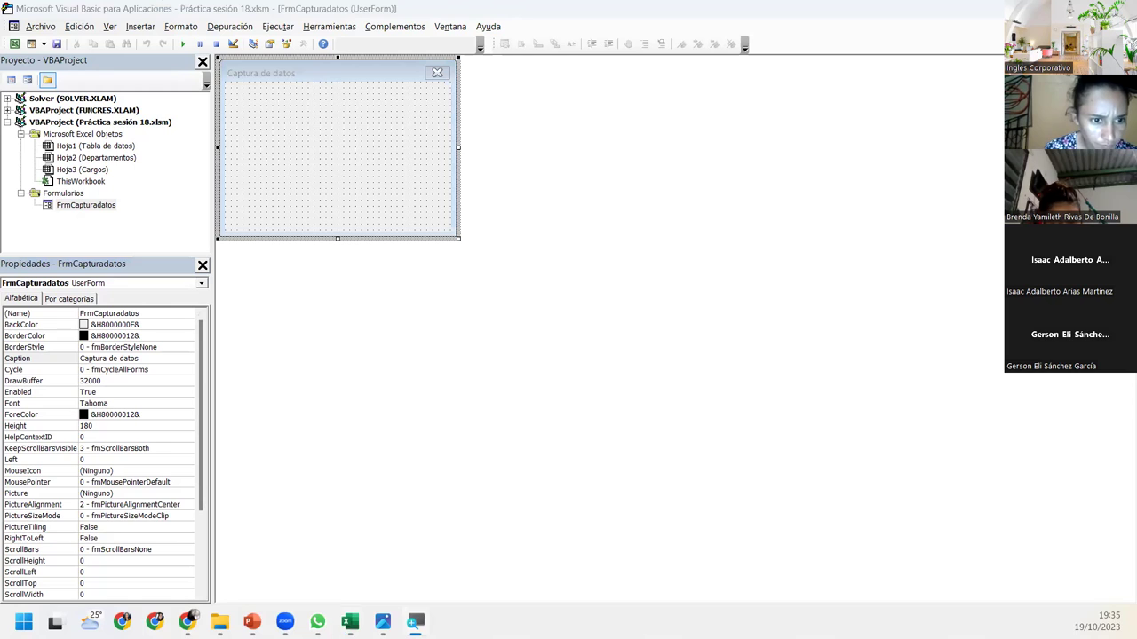
click(296, 153)
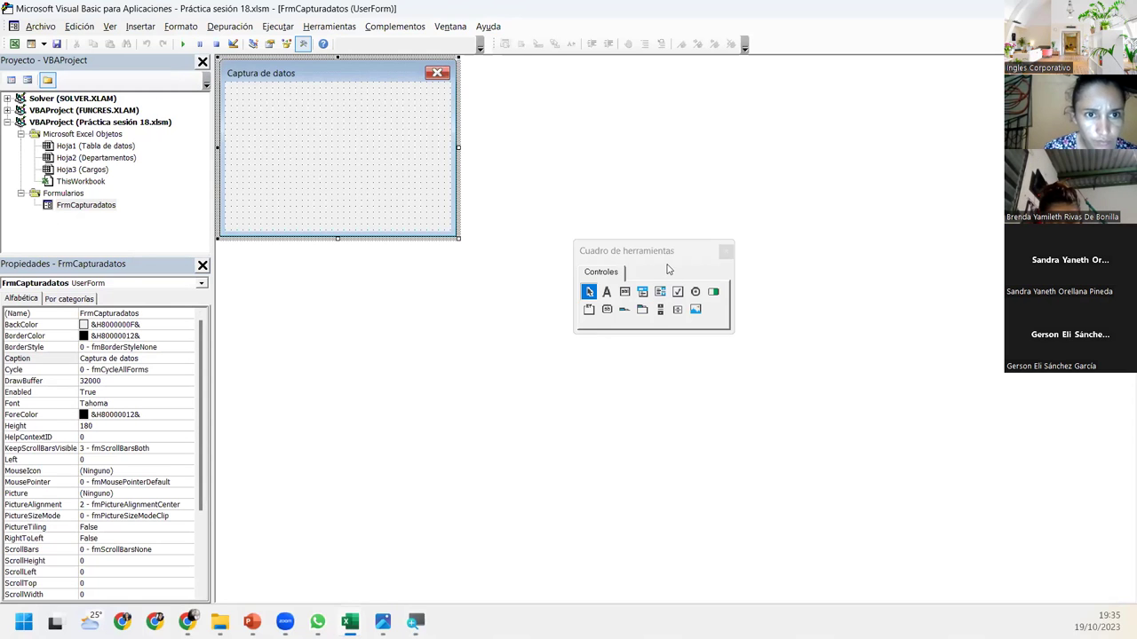
click(658, 257)
drag(658, 256, 517, 220)
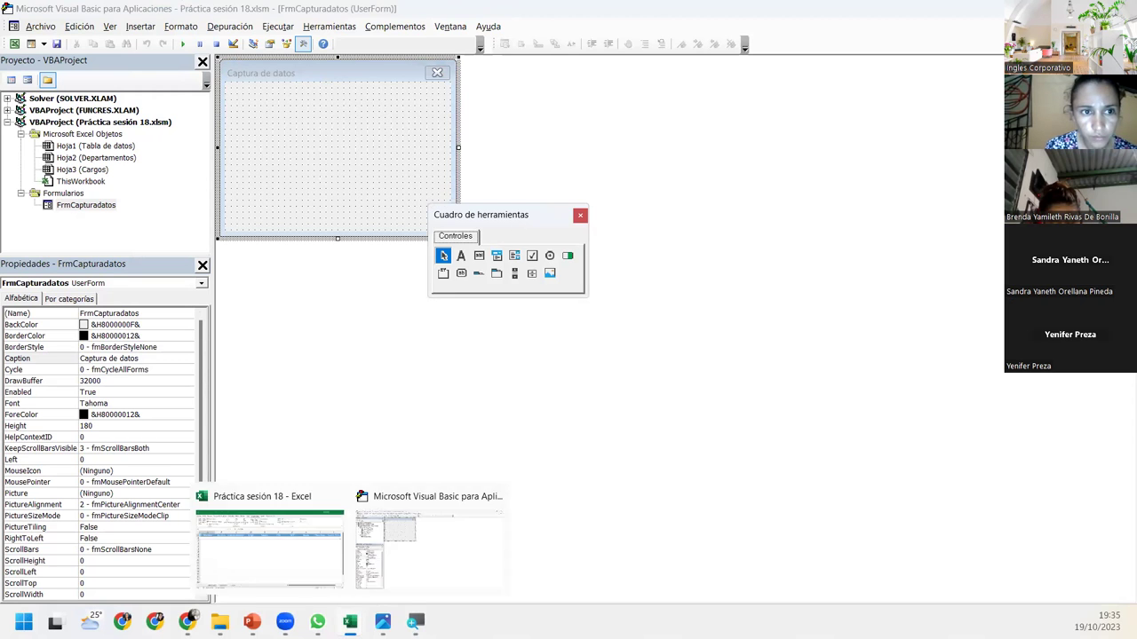
click(303, 545)
Check the Tabla de datos headers from Apellido through Renta, then return to the form designer.
click(169, 195)
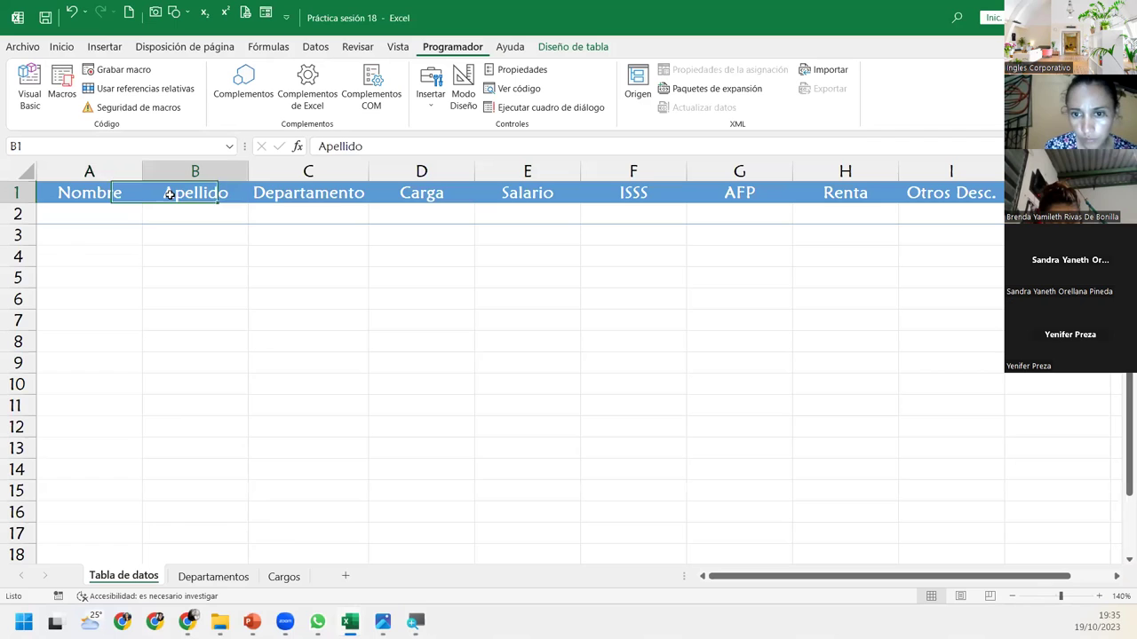
click(268, 191)
click(419, 194)
click(573, 188)
click(655, 190)
click(737, 192)
click(810, 192)
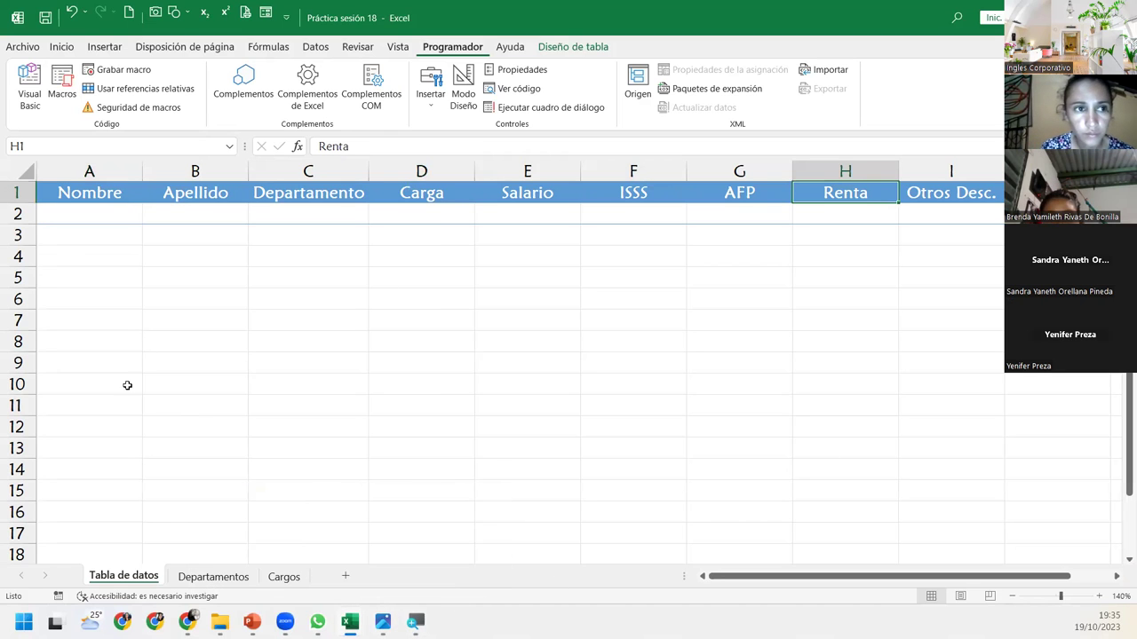
click(413, 533)
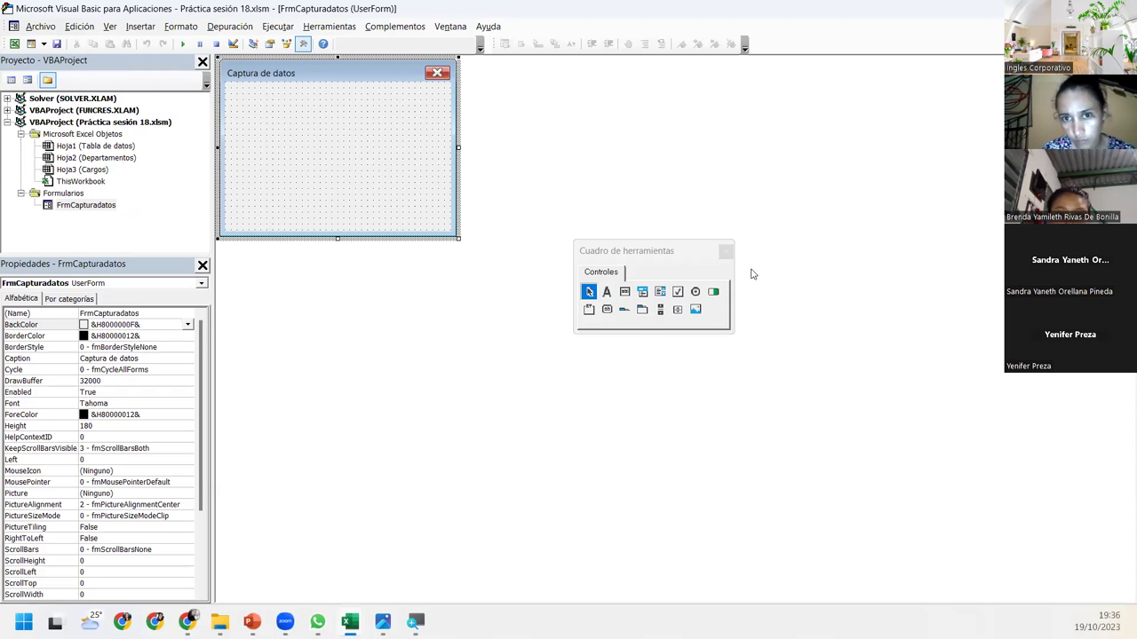
Place a label at the form's top-left and change its caption to Nombre.
click(607, 291)
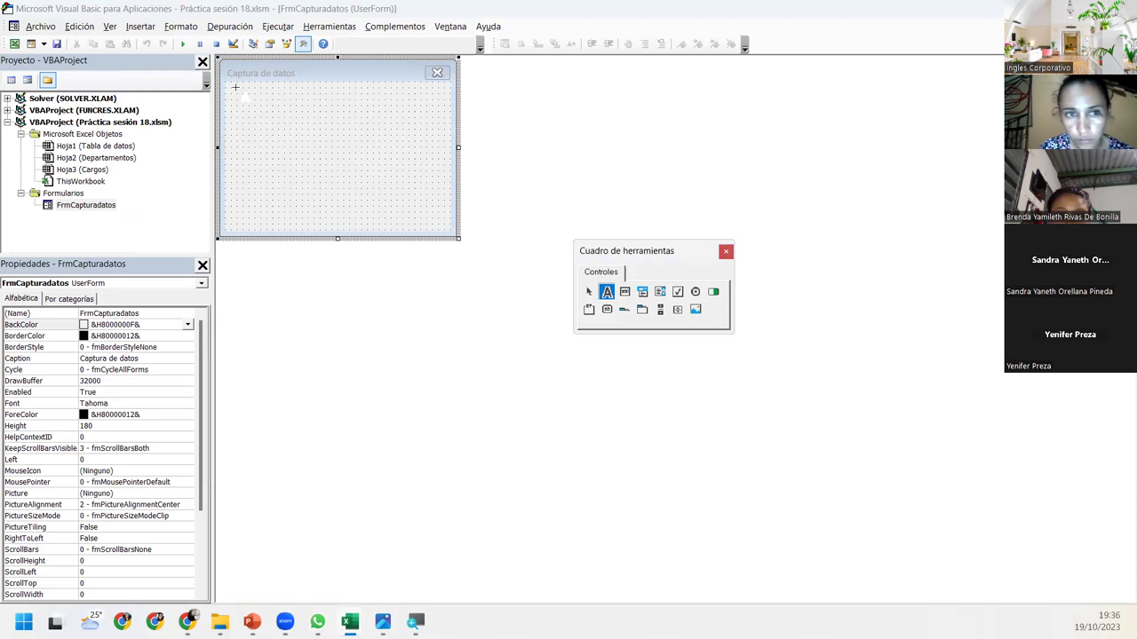
click(236, 86)
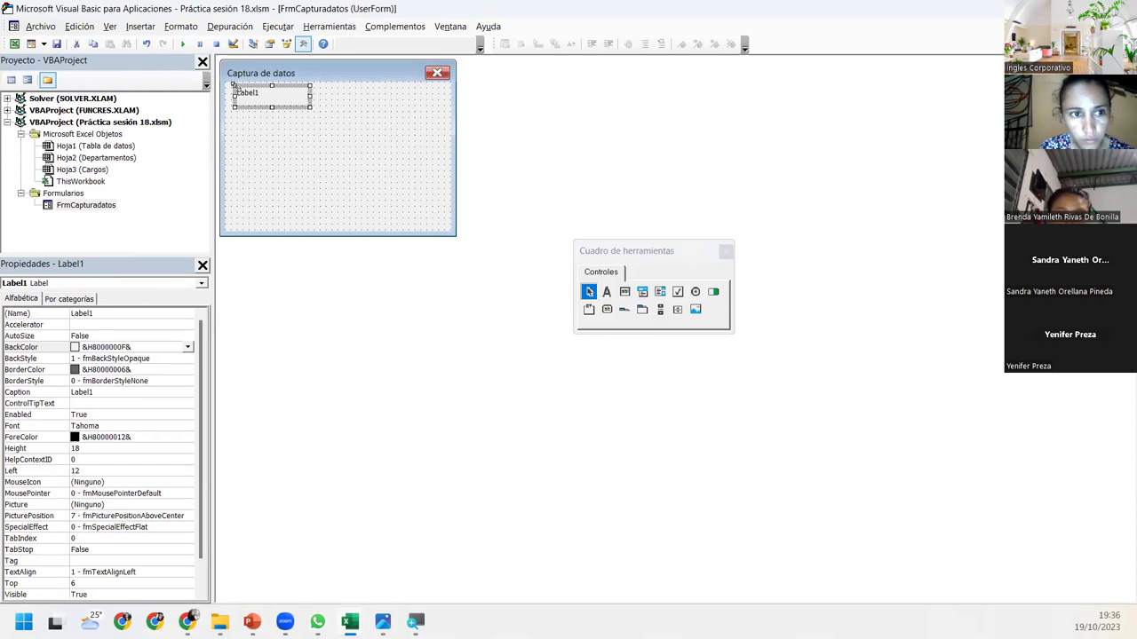
click(119, 391)
double_click(119, 391)
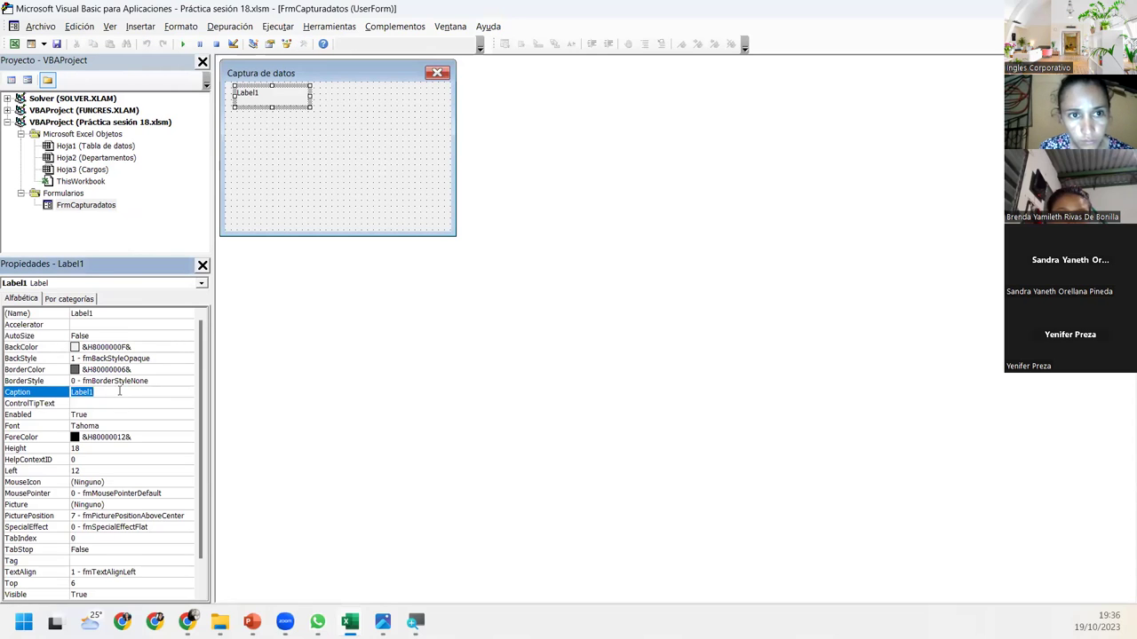
text(Nombre)
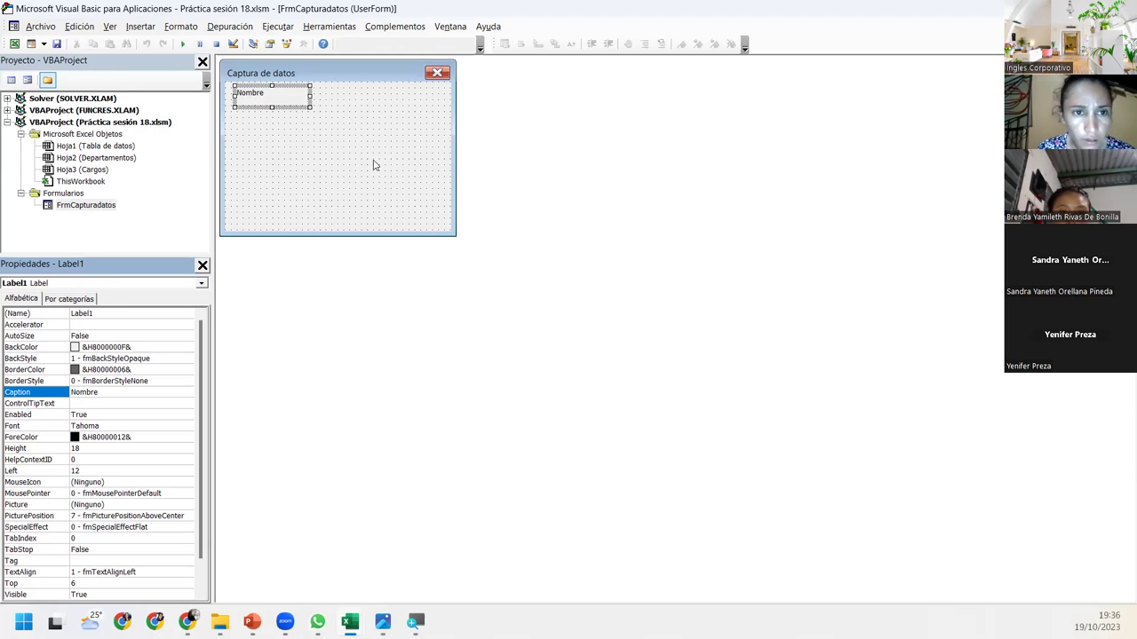
click(298, 127)
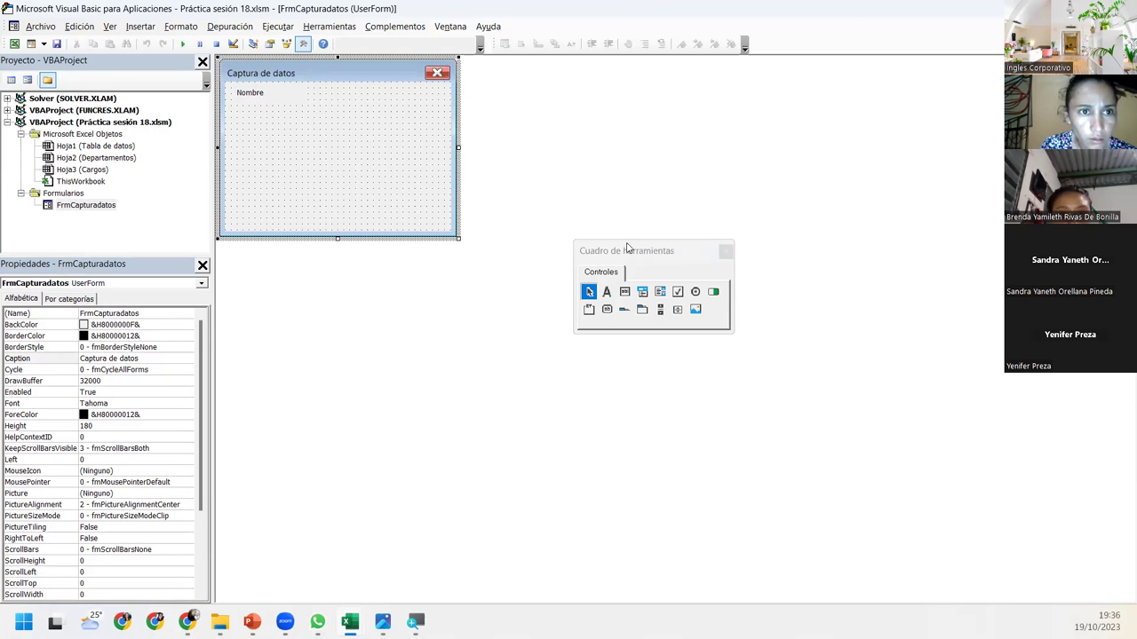
Place a second label directly beneath Nombre and caption it Apellido.
drag(629, 250, 544, 171)
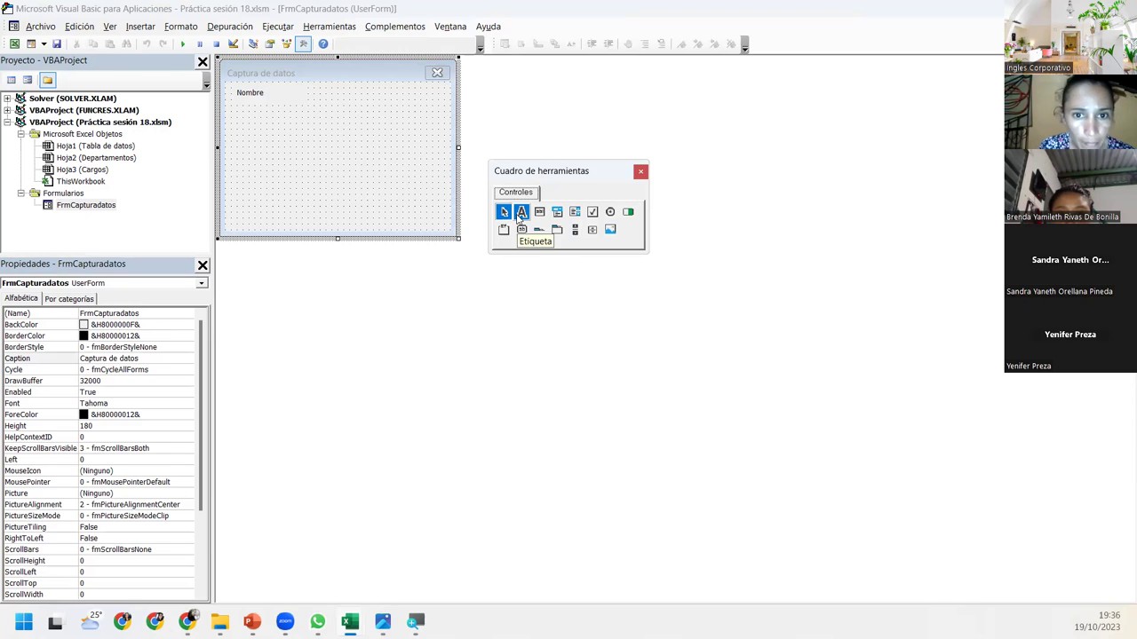
click(520, 215)
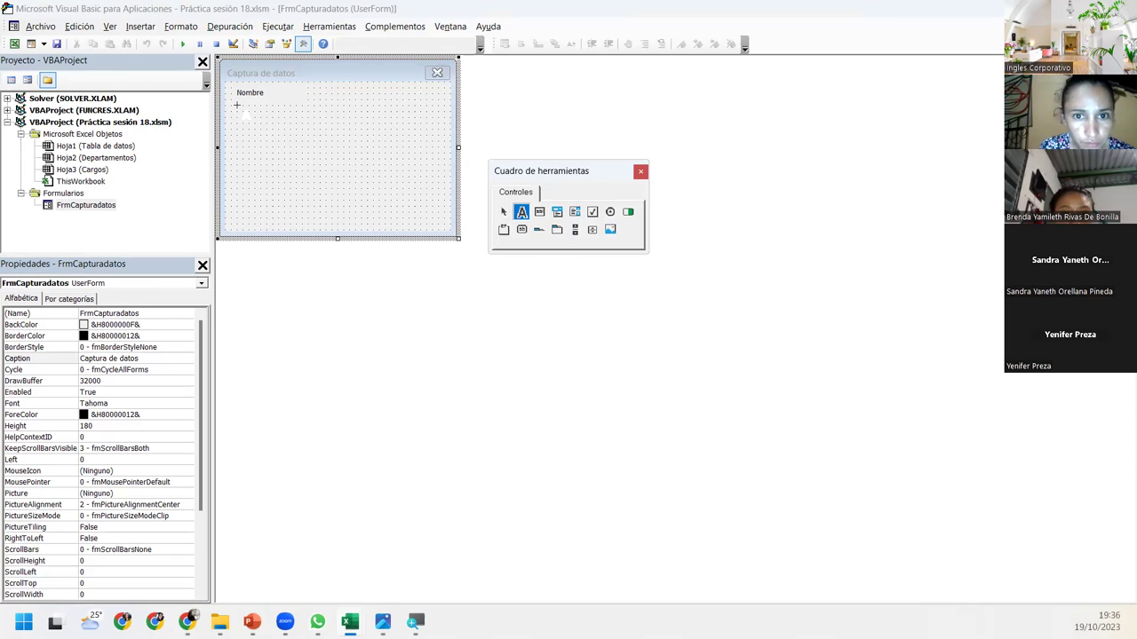
click(236, 105)
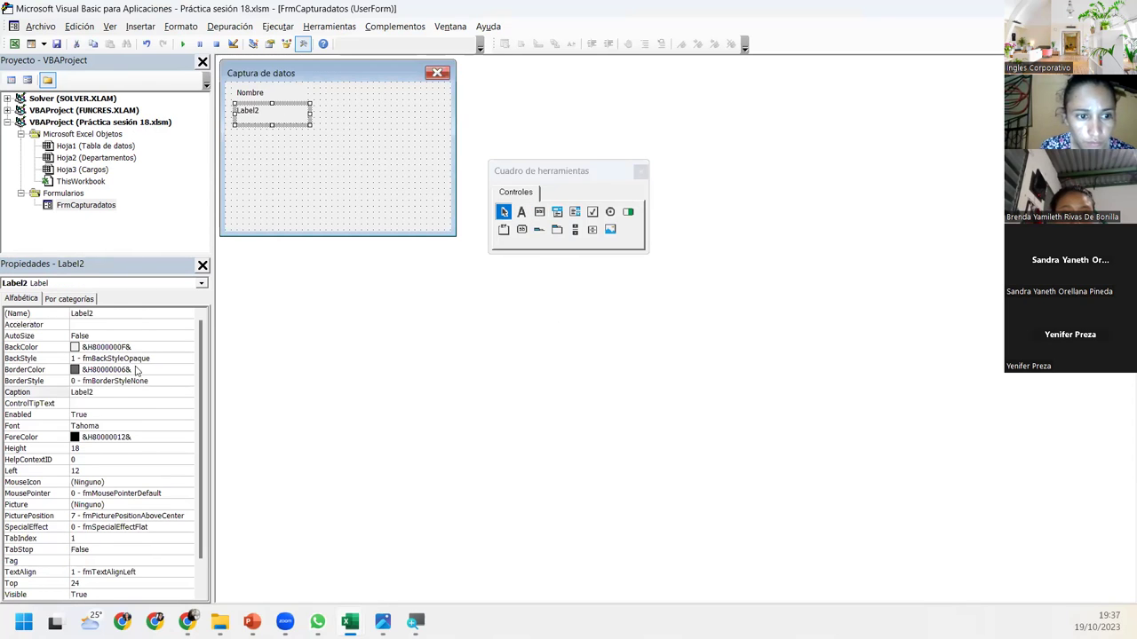
click(94, 392)
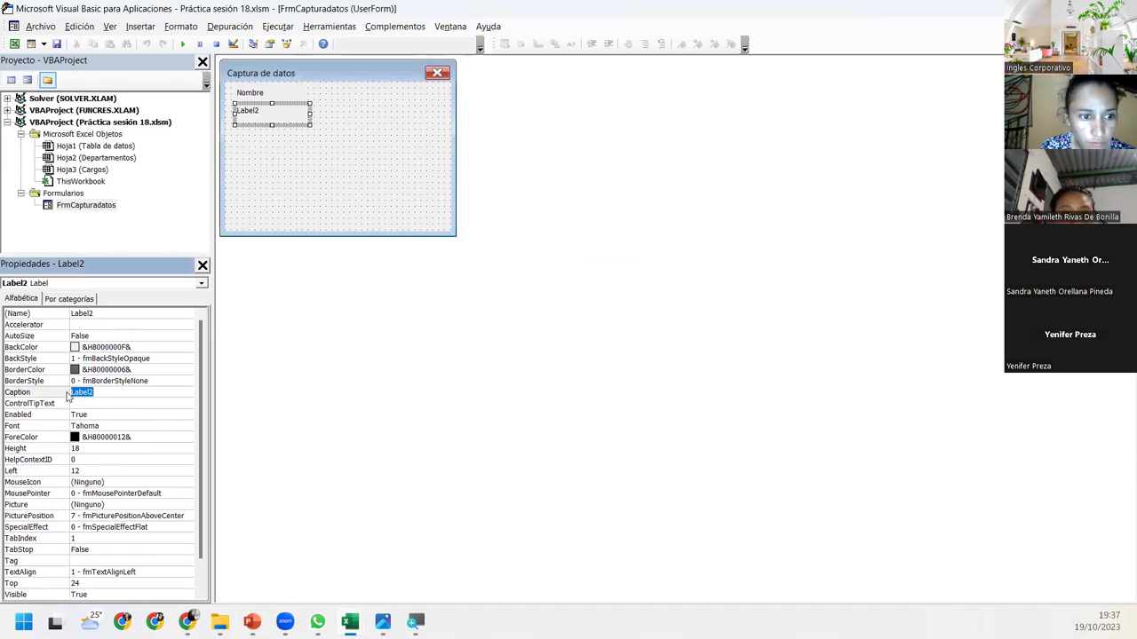
text(Apellido)
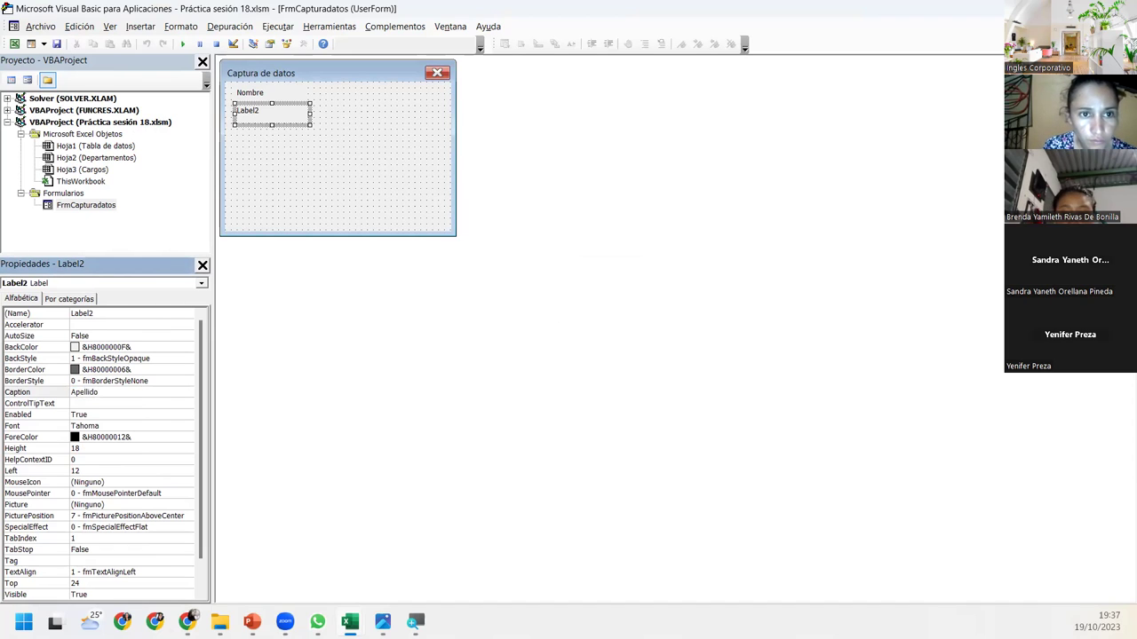
key(Return)
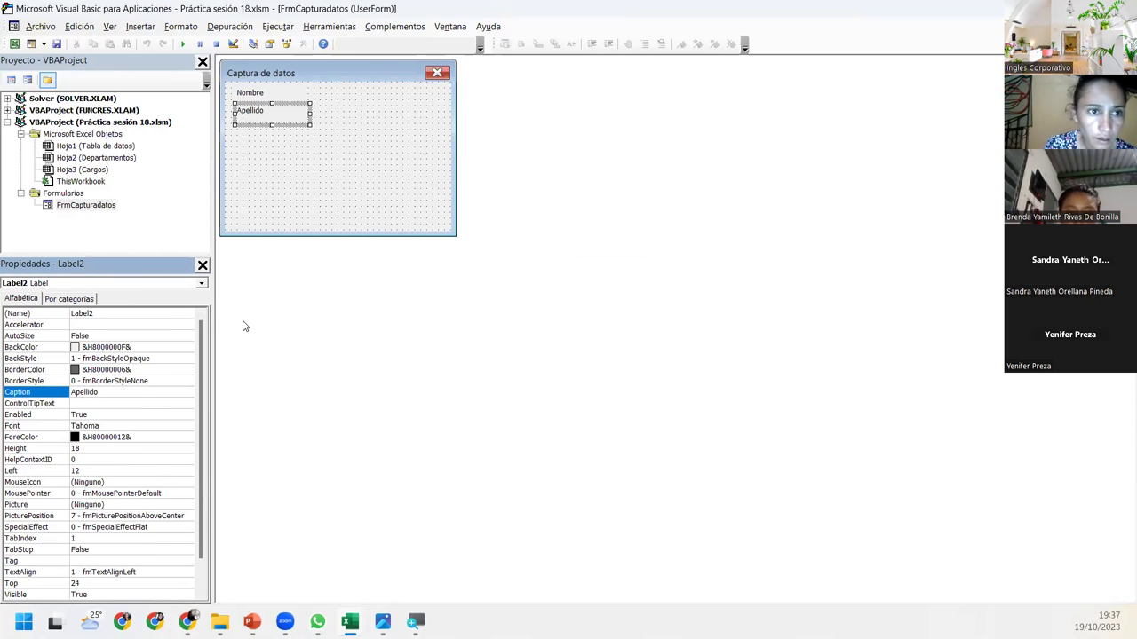
click(343, 146)
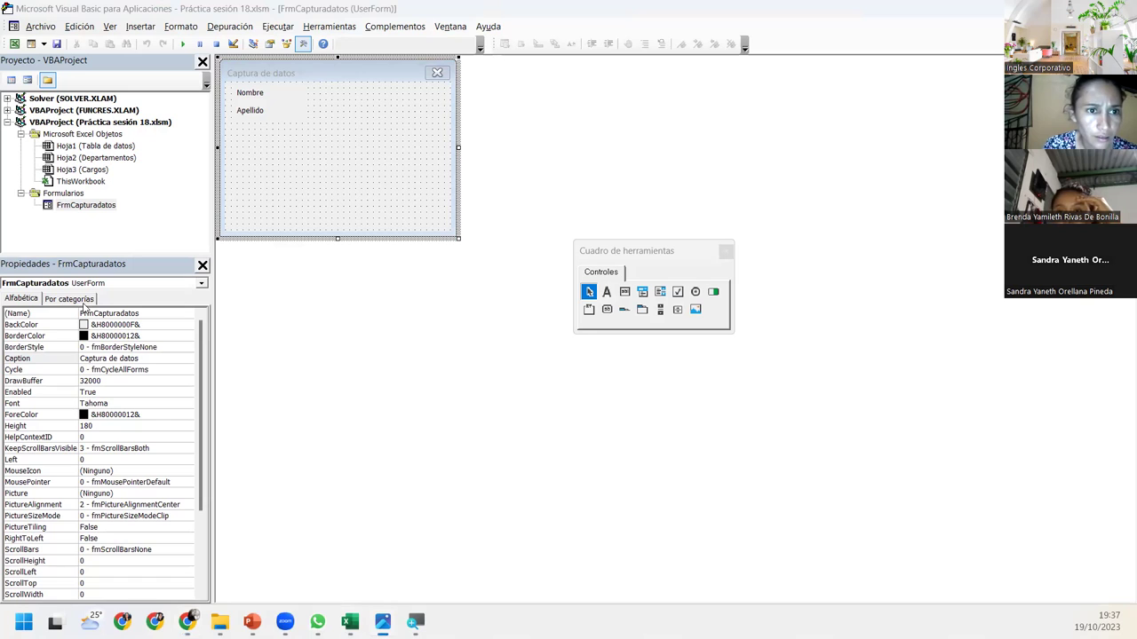
Place a third label beneath Apellido and caption it Departamento.
click(608, 297)
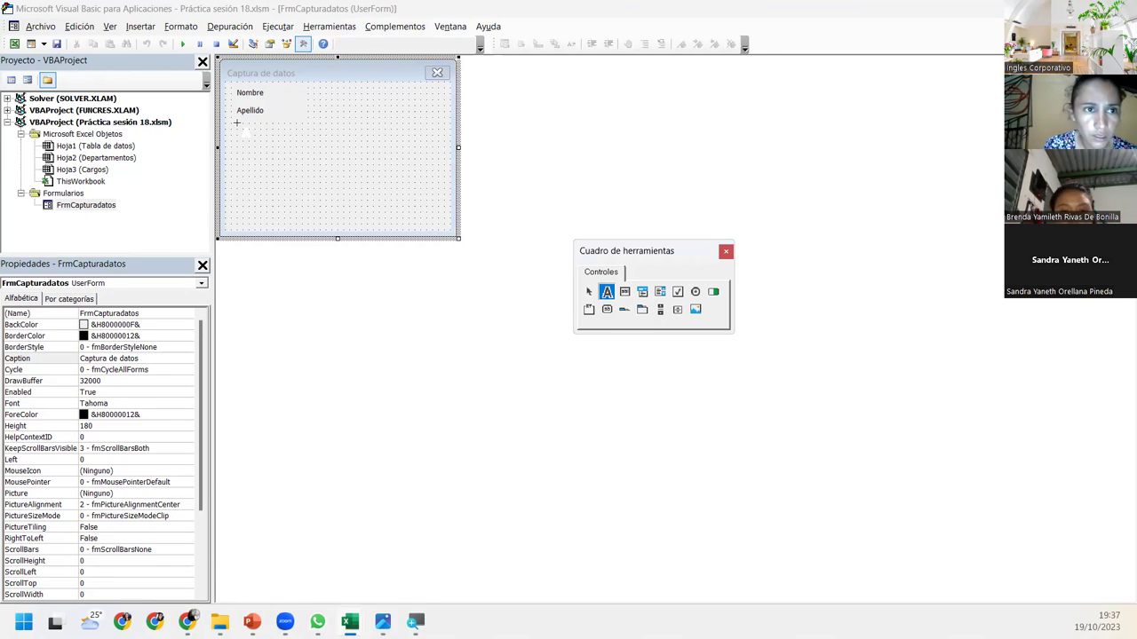
click(237, 122)
click(237, 122)
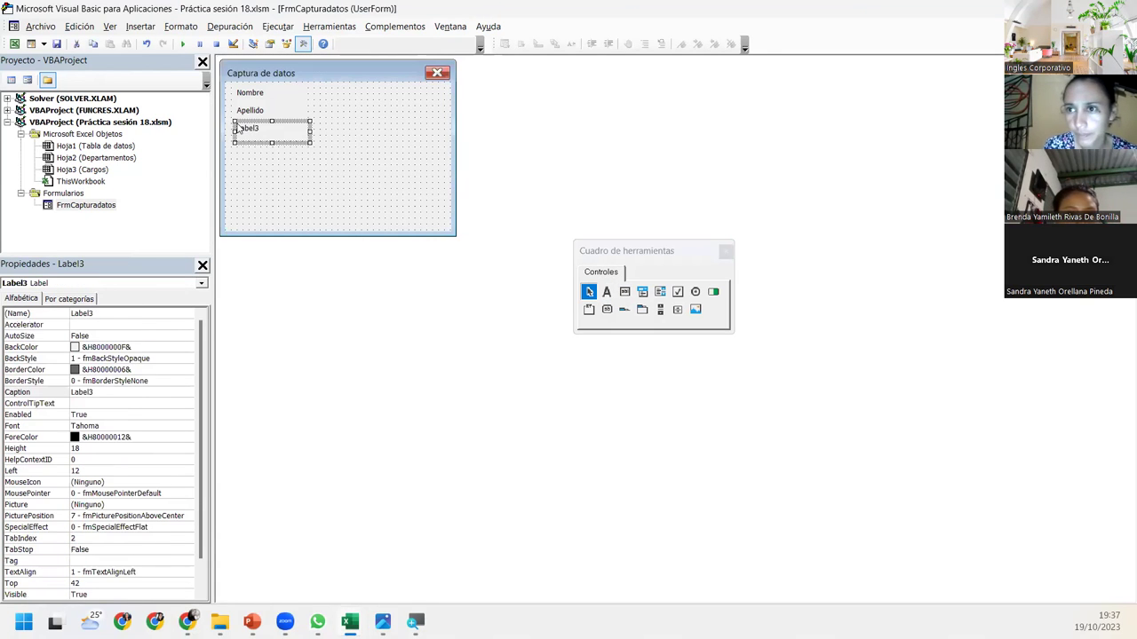
click(122, 395)
text(Departamento)
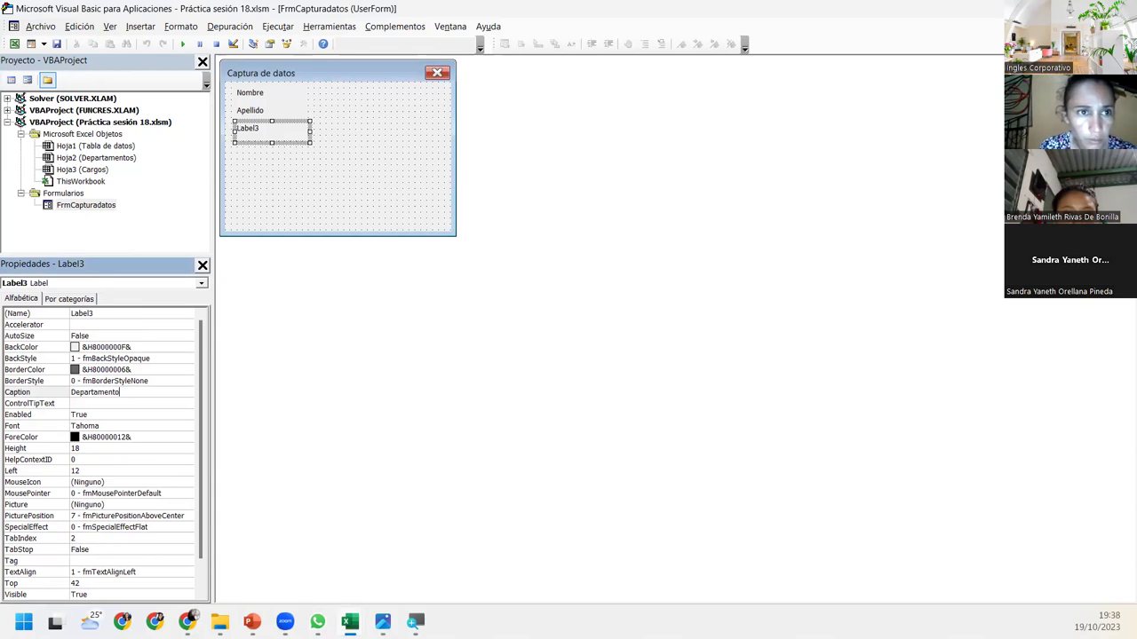
key(Return)
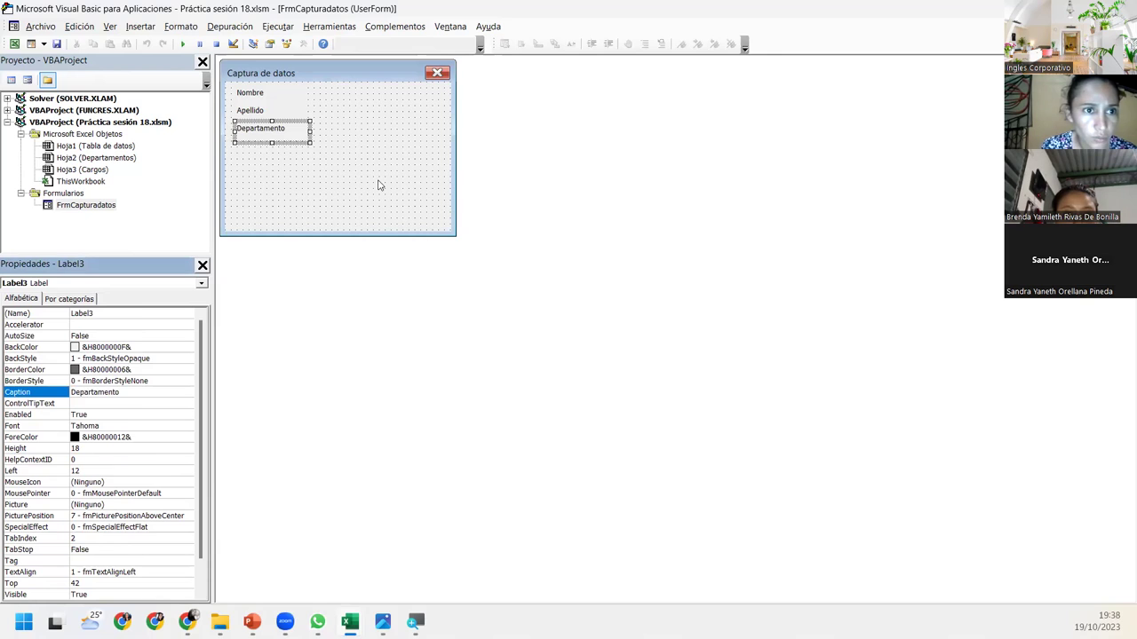
click(337, 167)
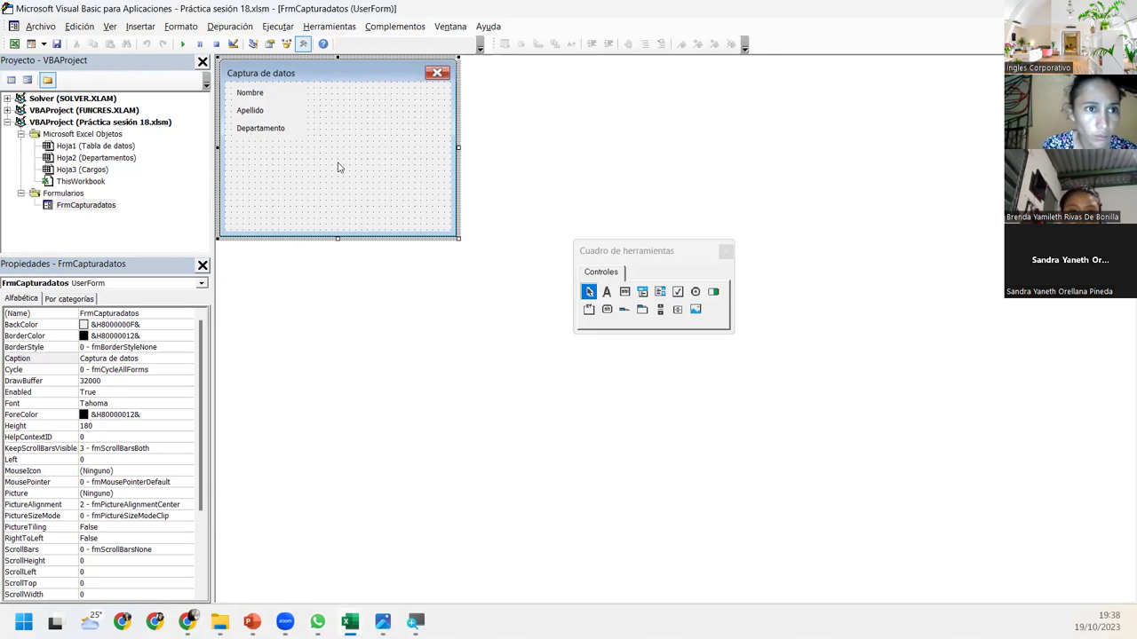
Shift the Apellido and Departamento labels lower, nudging Departamento down a little more.
drag(338, 163, 228, 108)
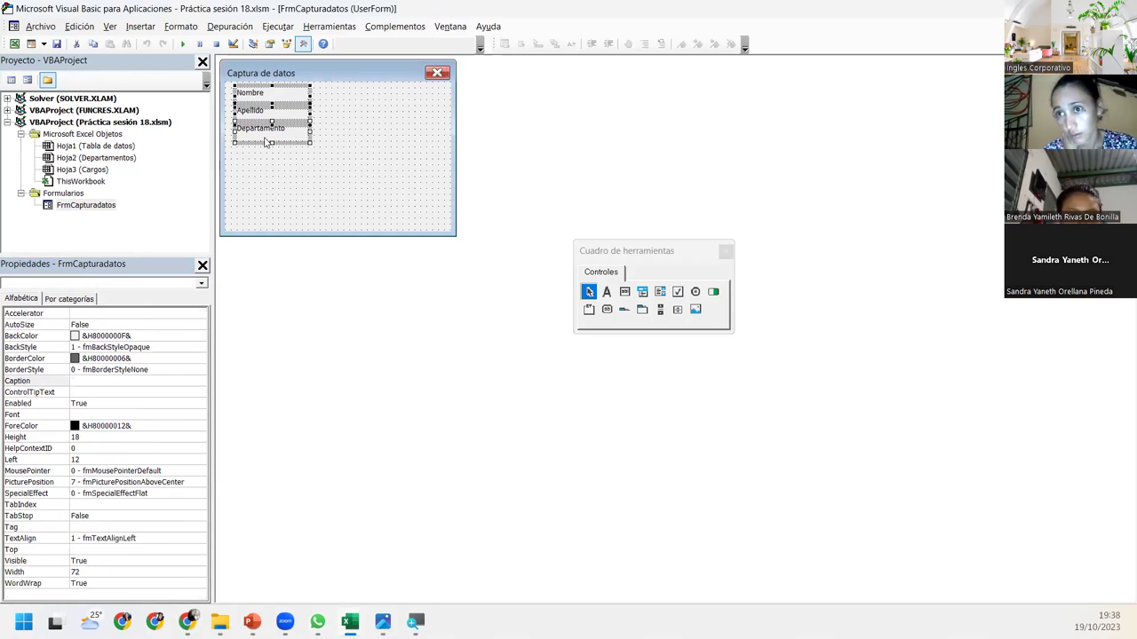
click(296, 179)
mouse_move(239, 171)
mouse_down()
mouse_move(232, 108)
mouse_move(259, 127)
mouse_up()
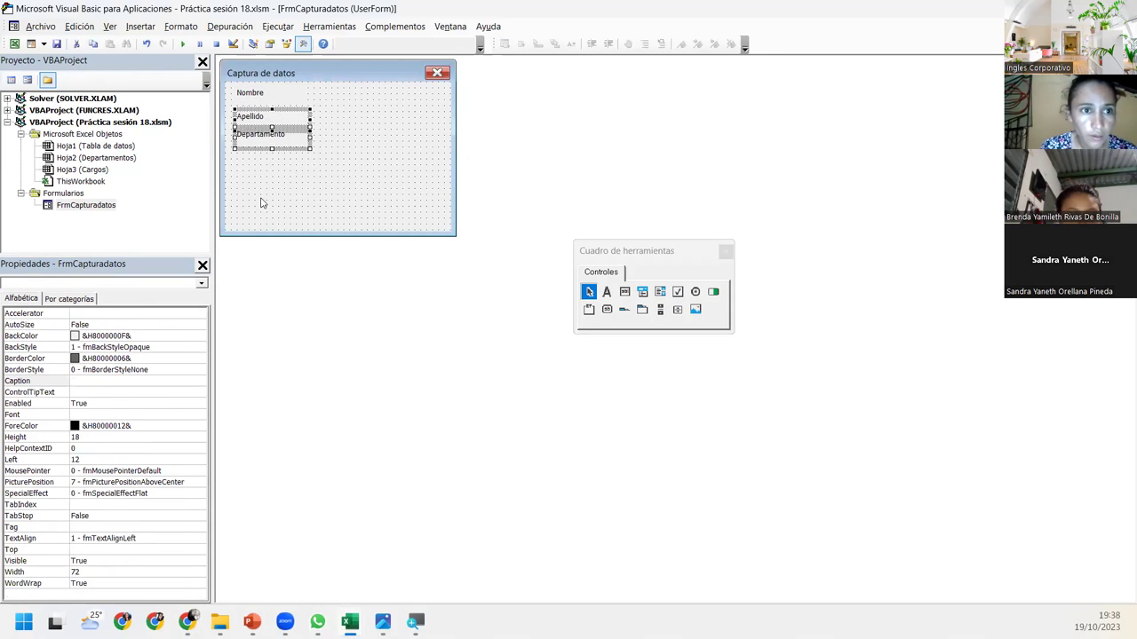
click(265, 202)
drag(341, 188, 245, 137)
drag(230, 133, 265, 150)
click(254, 175)
click(264, 143)
click(342, 197)
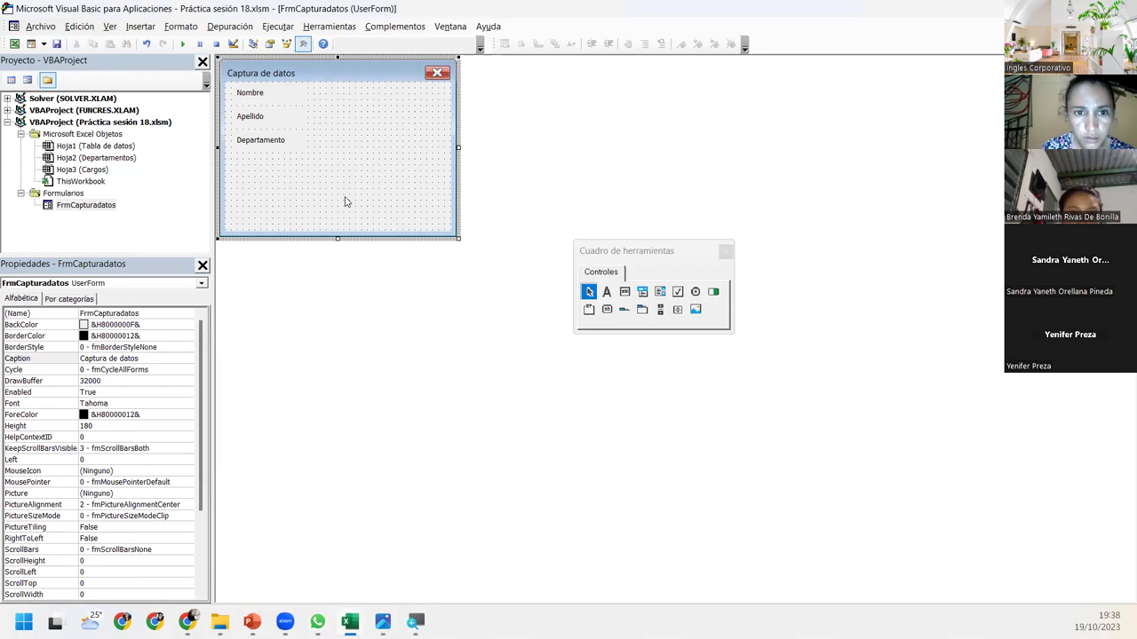
Move Nombre, Apellido and Departamento together slightly down the form.
drag(329, 204, 237, 86)
click(255, 96)
drag(256, 96, 256, 101)
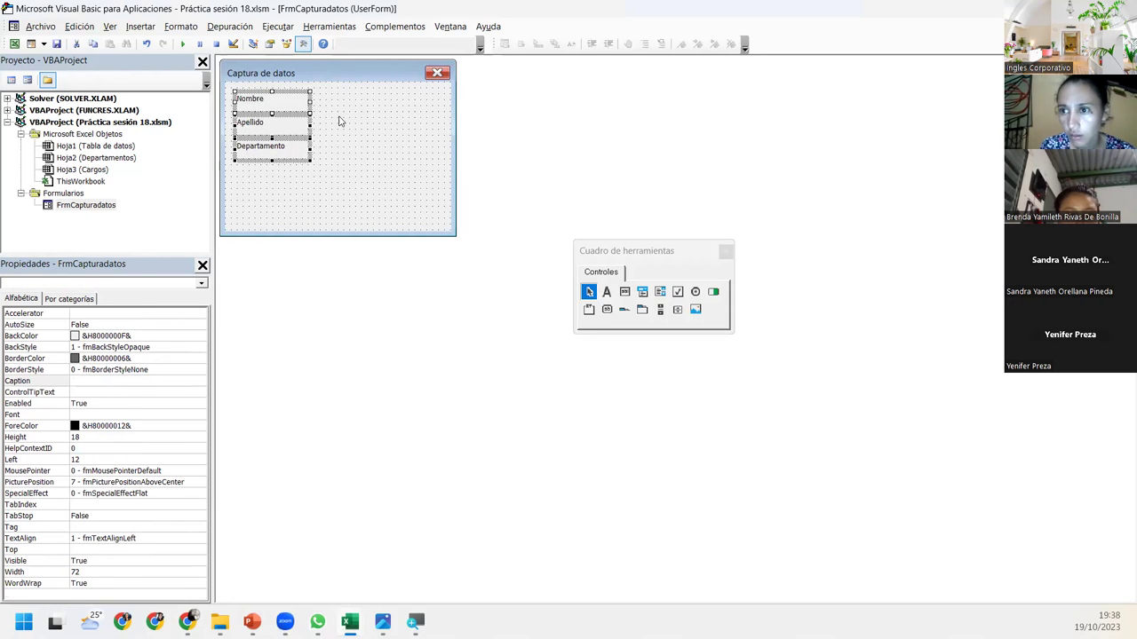
click(339, 120)
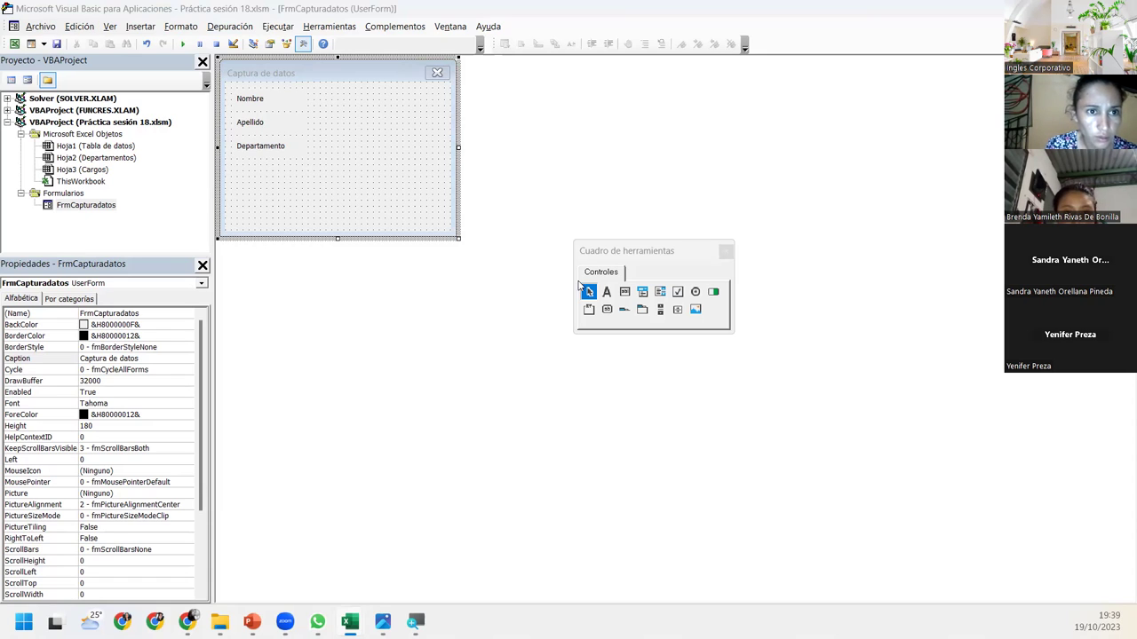
Place a fourth label below Departamento and caption it Cargo.
click(607, 291)
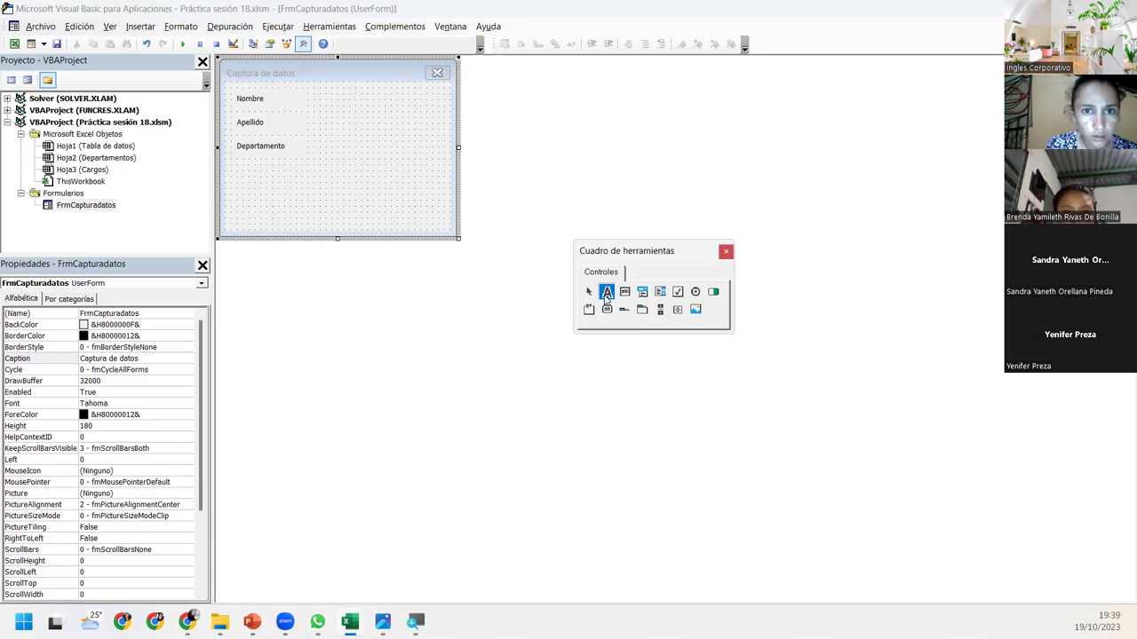
click(236, 163)
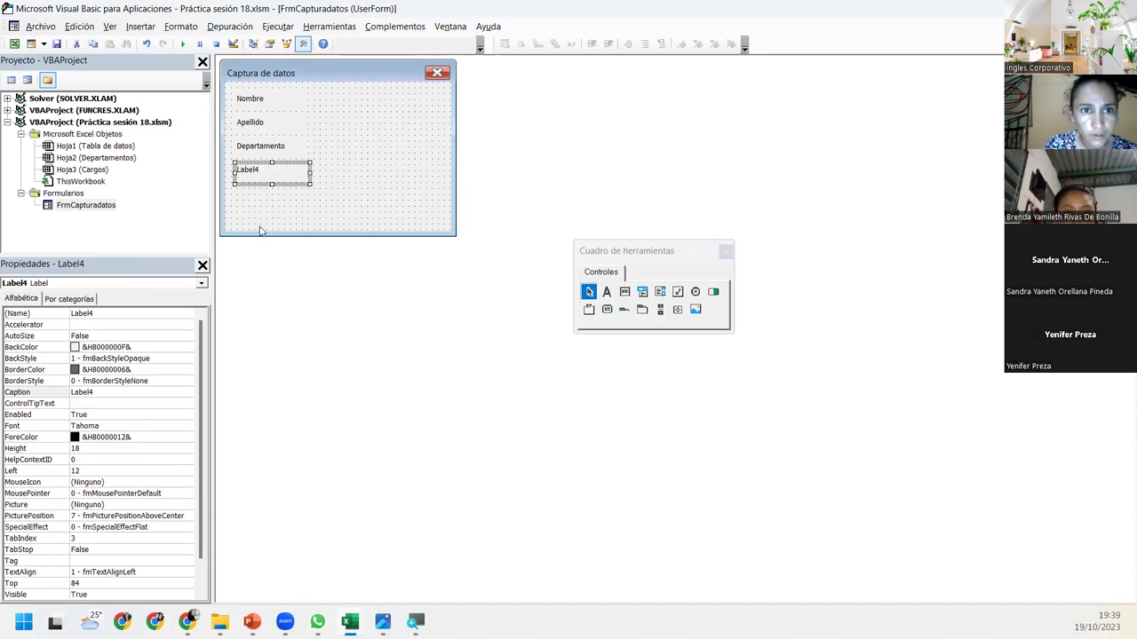
double_click(100, 394)
text(Cargo)
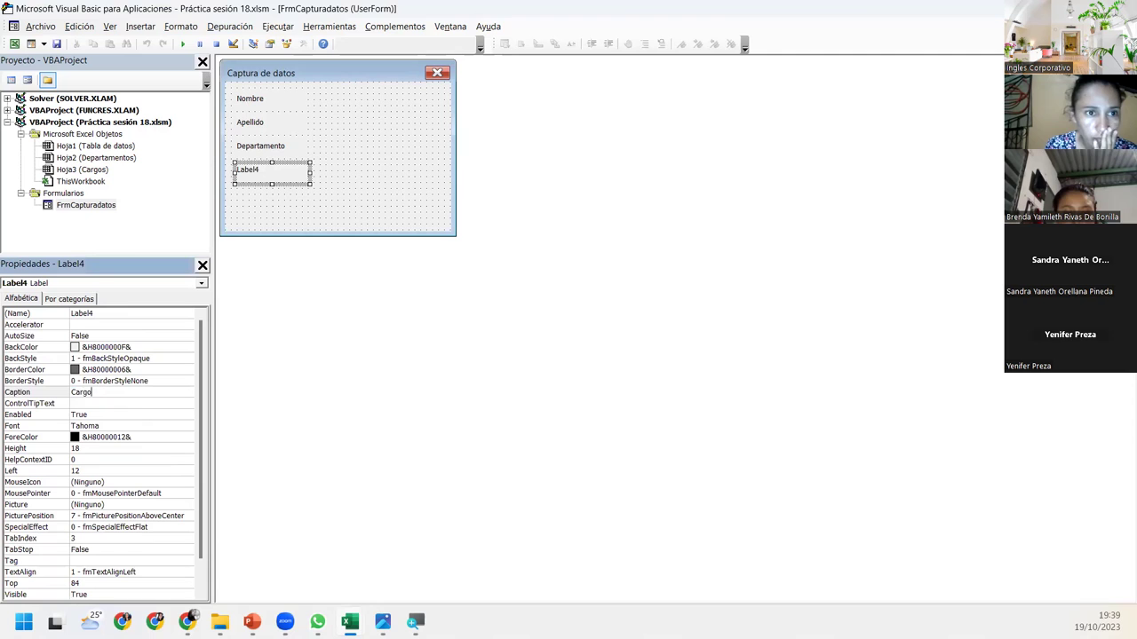
key(Return)
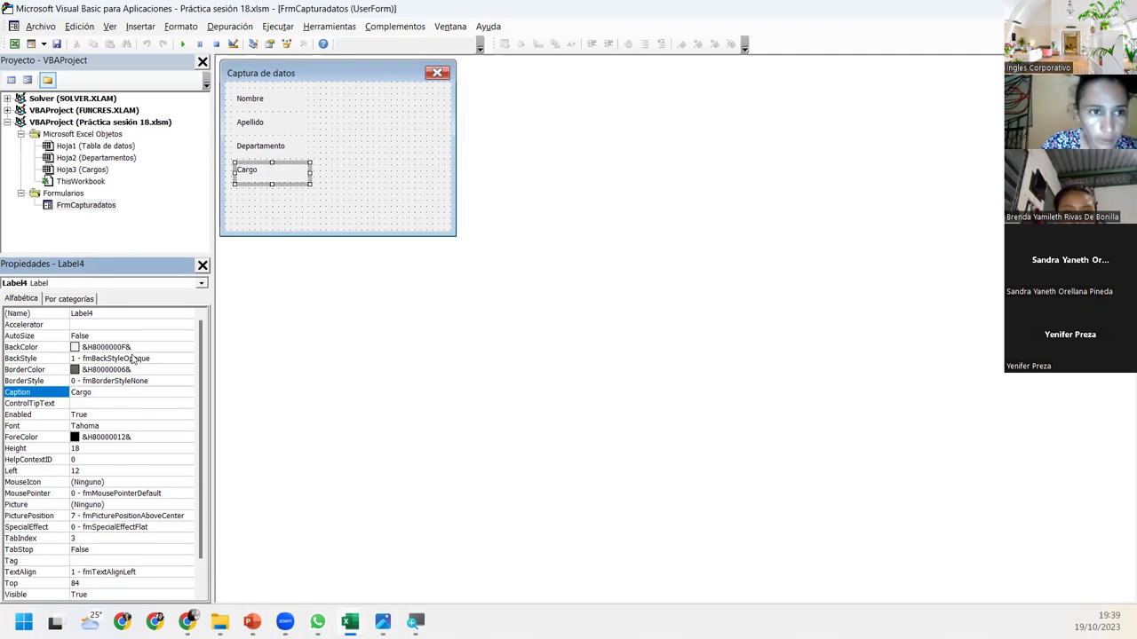
click(295, 213)
Narrow all four labels together to width 54.
mouse_move(339, 215)
mouse_down()
mouse_move(262, 165)
mouse_move(221, 77)
mouse_up()
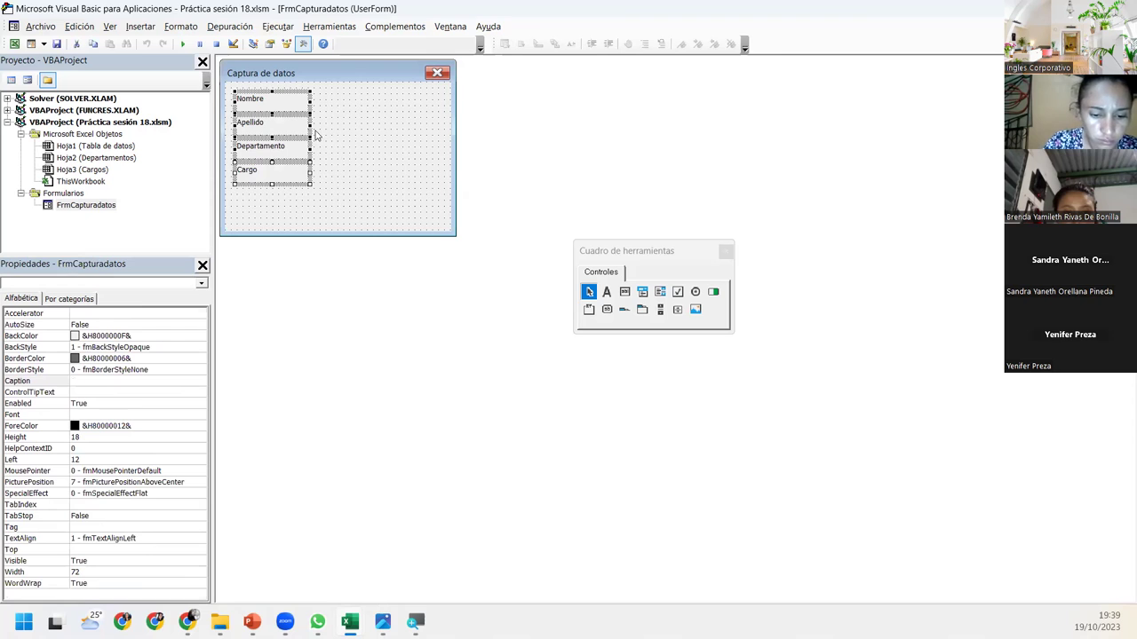
drag(310, 125, 293, 125)
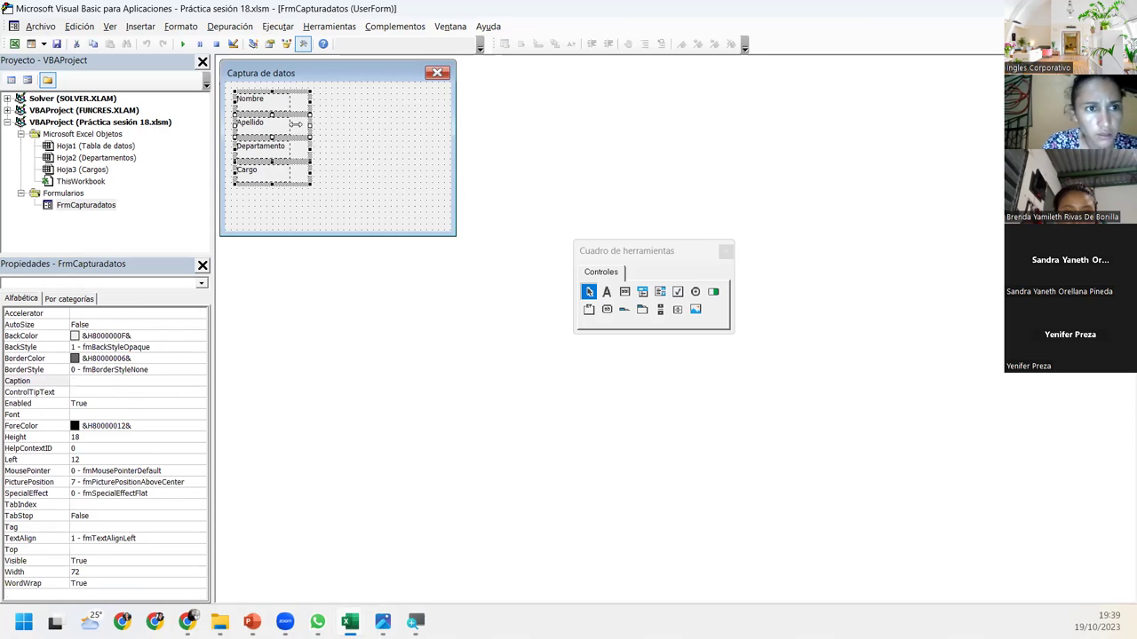
click(360, 184)
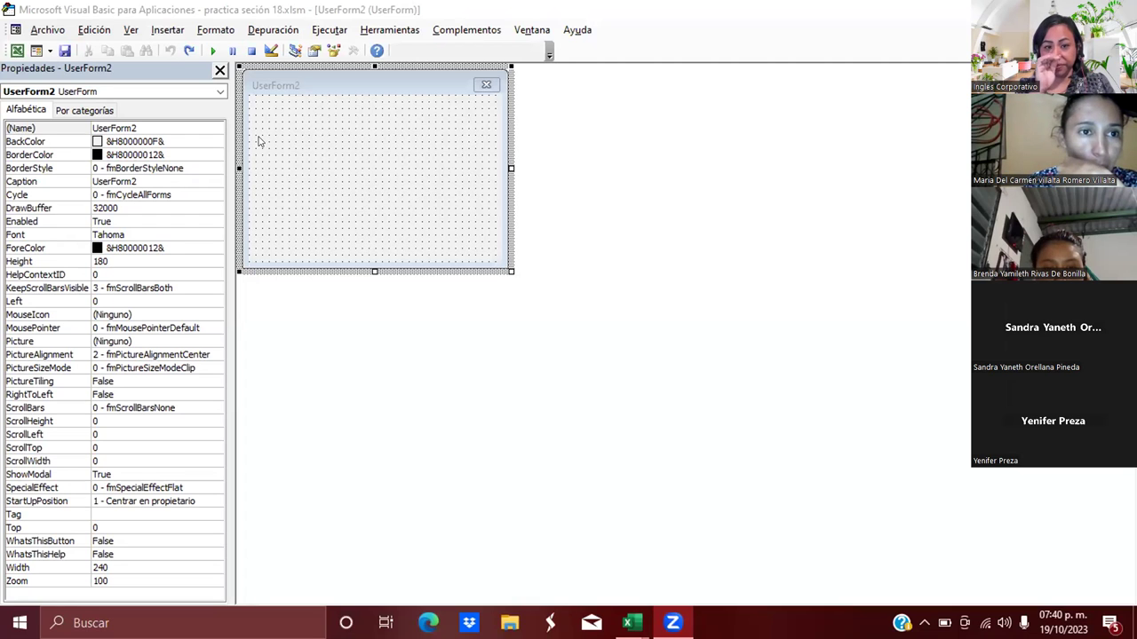
Show the Project Explorer and remove UserForm1 without exporting it.
click(132, 31)
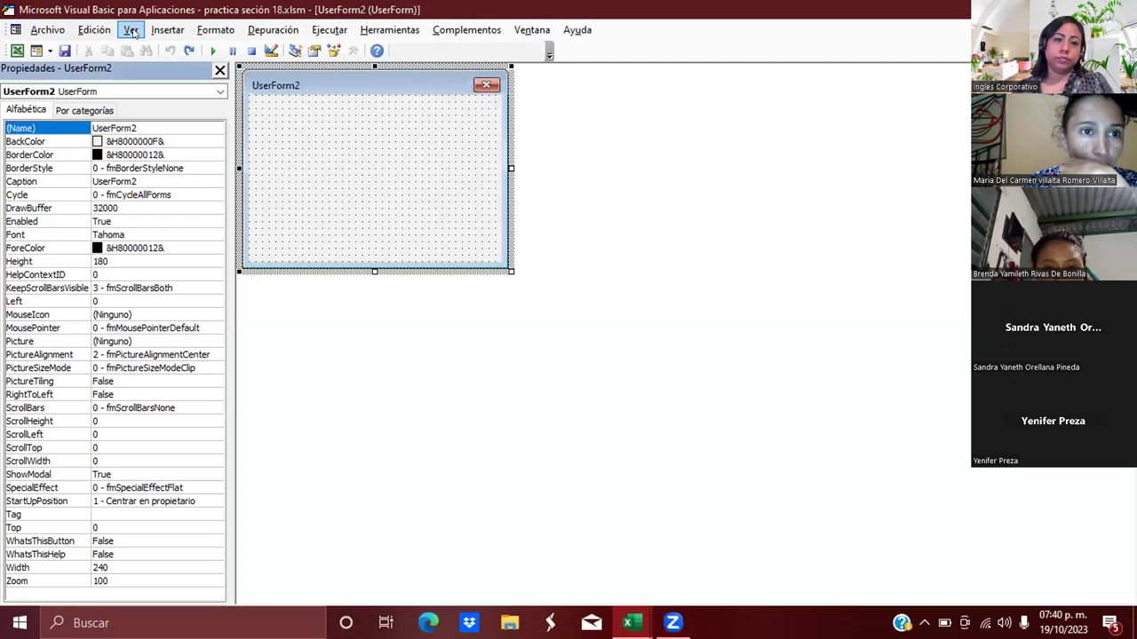
click(132, 31)
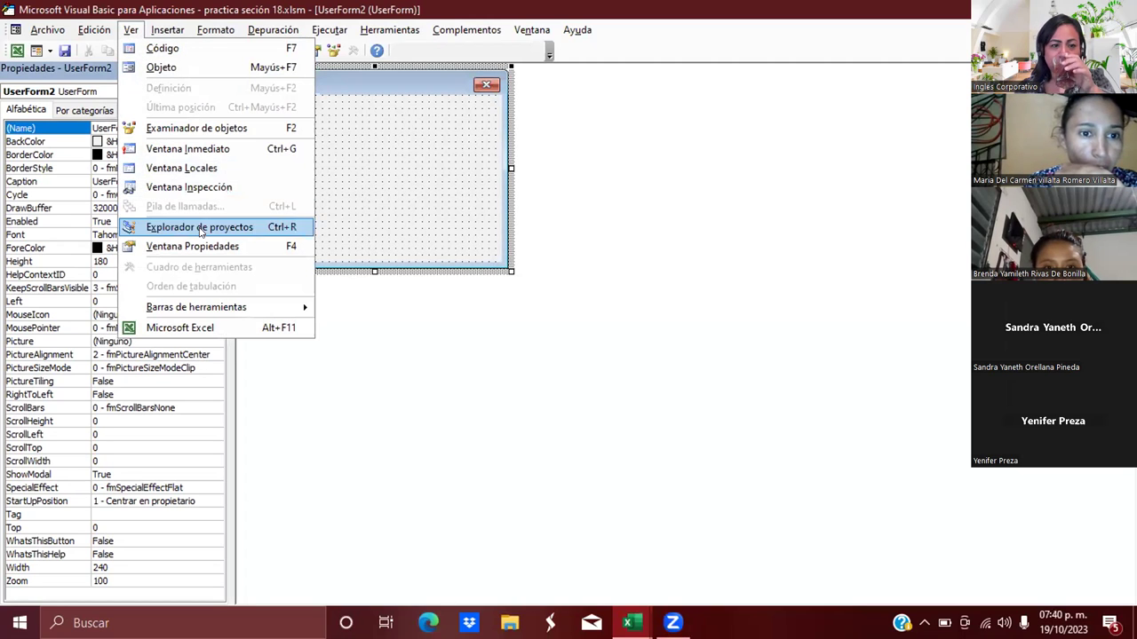
click(201, 229)
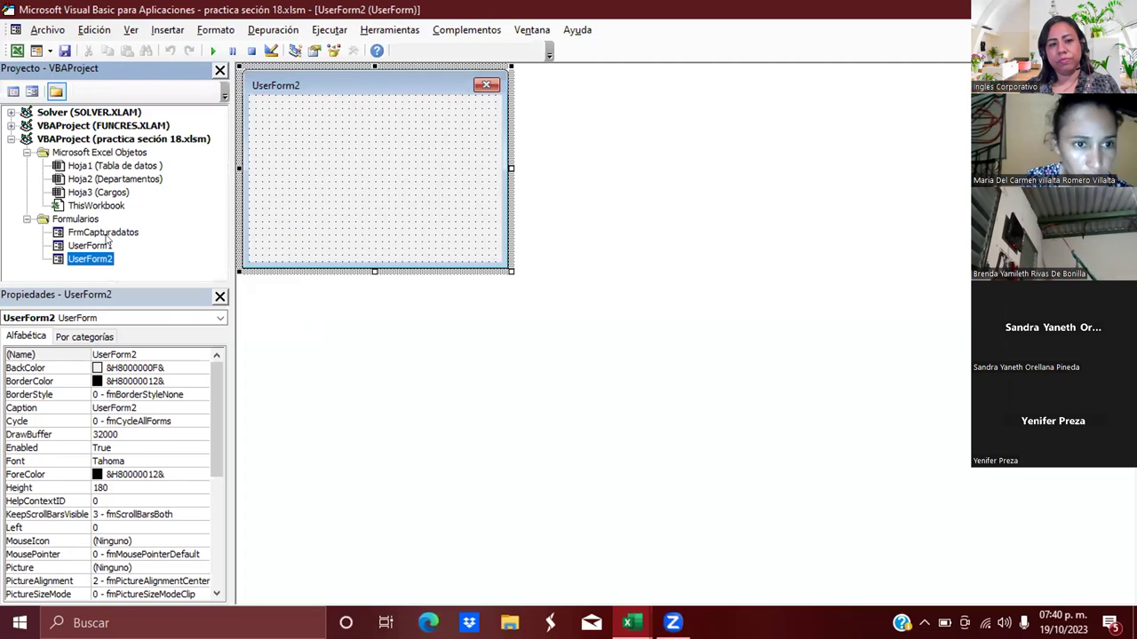
click(57, 247)
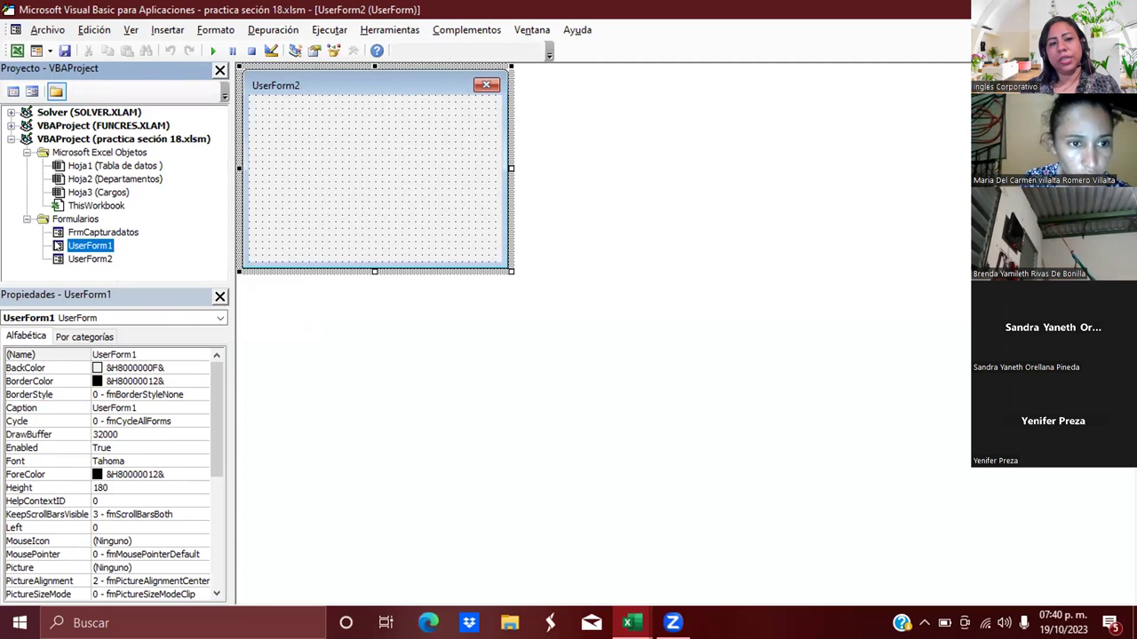
right_click(57, 247)
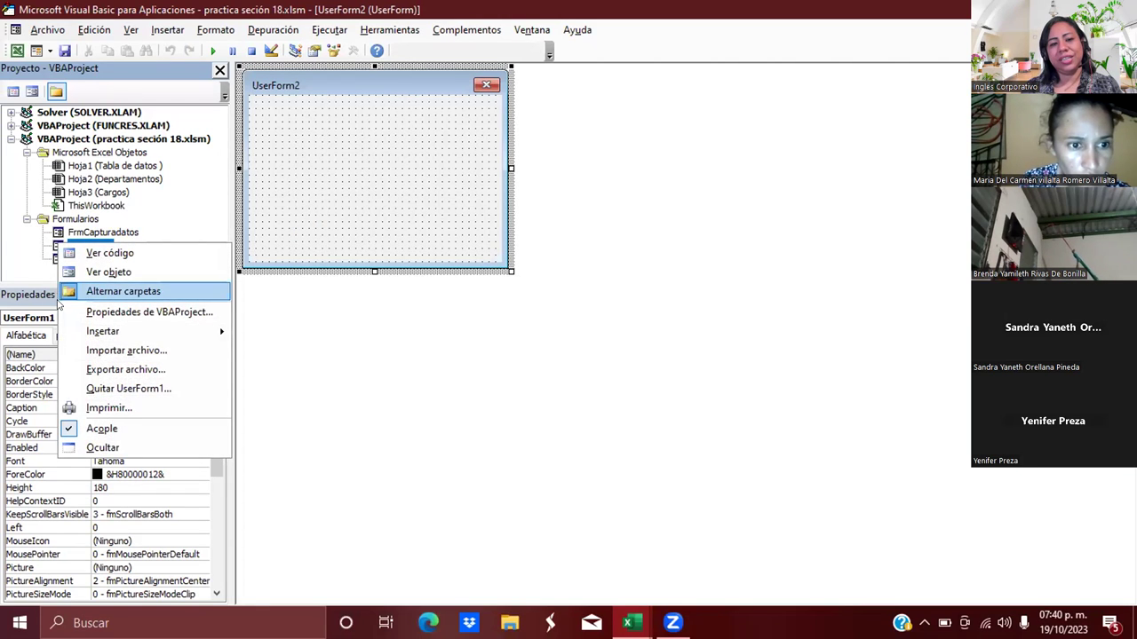
click(130, 388)
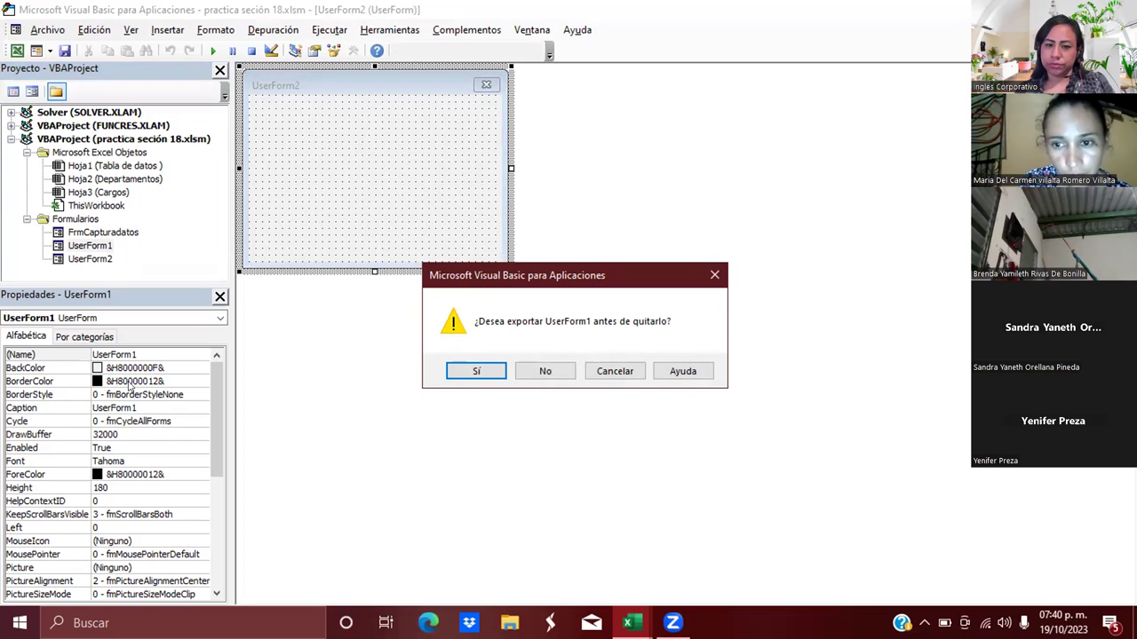
click(547, 370)
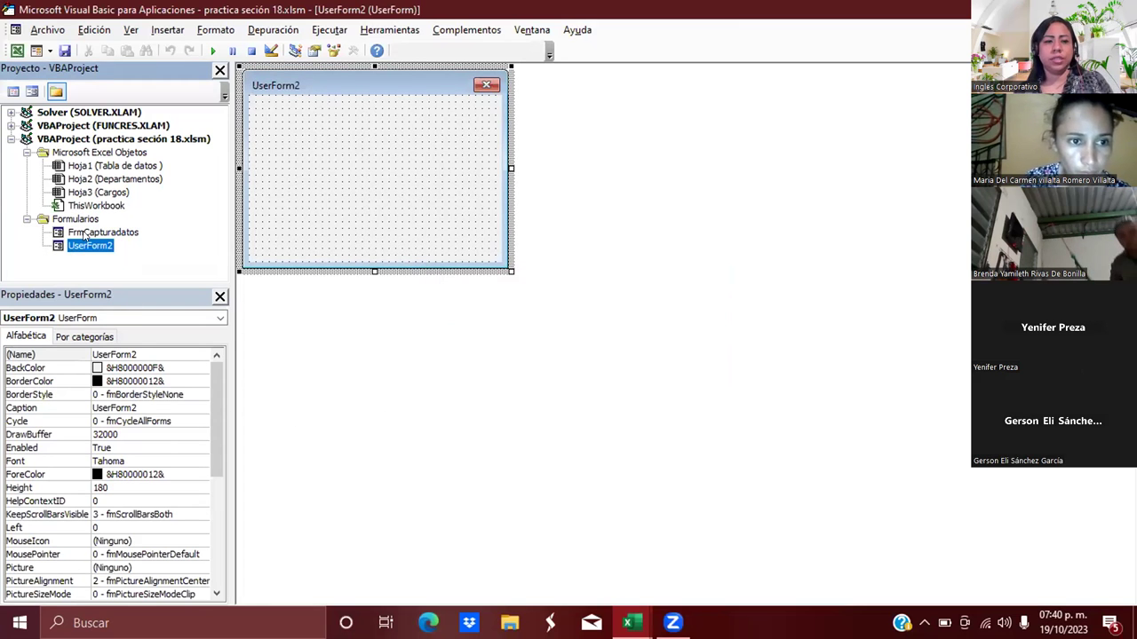
Remove UserForm2 from the project as well, declining the export.
right_click(89, 246)
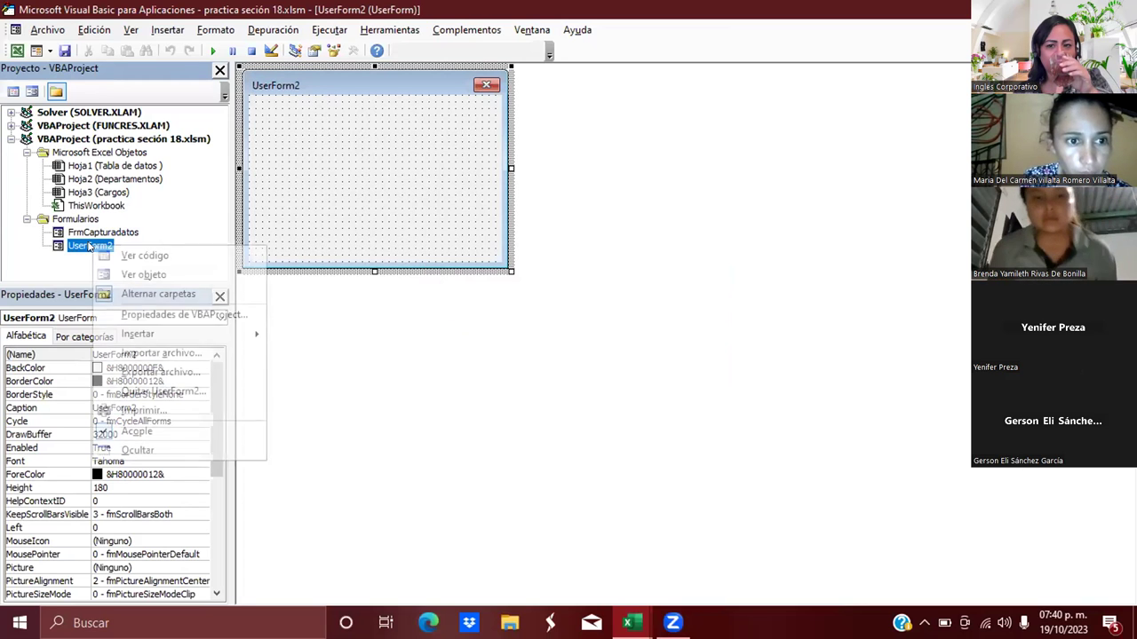
click(155, 392)
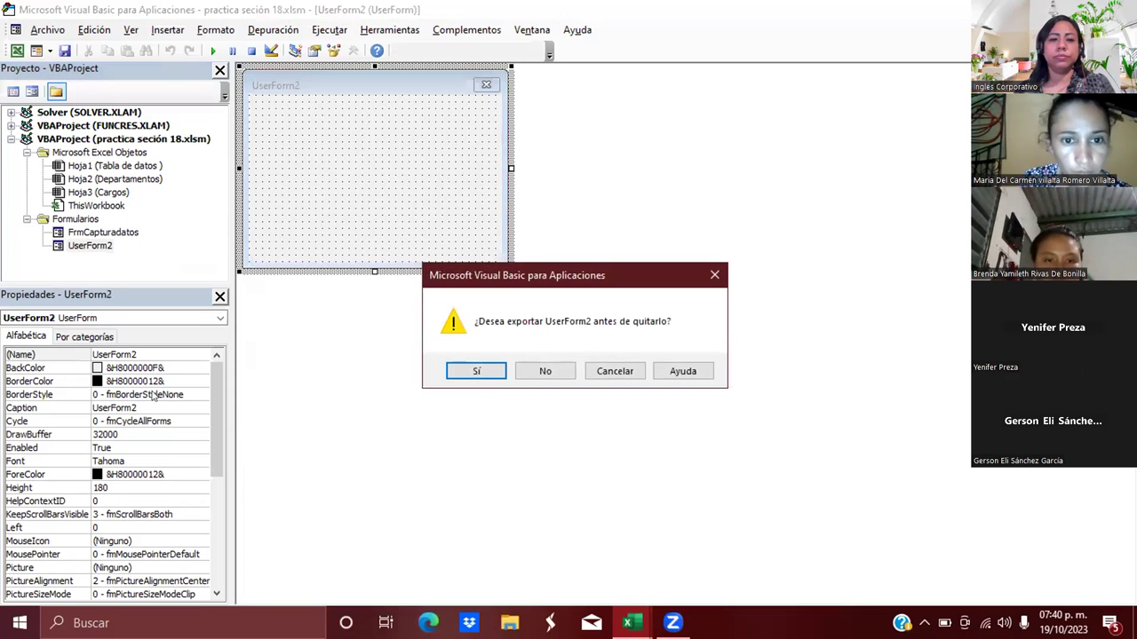
click(543, 372)
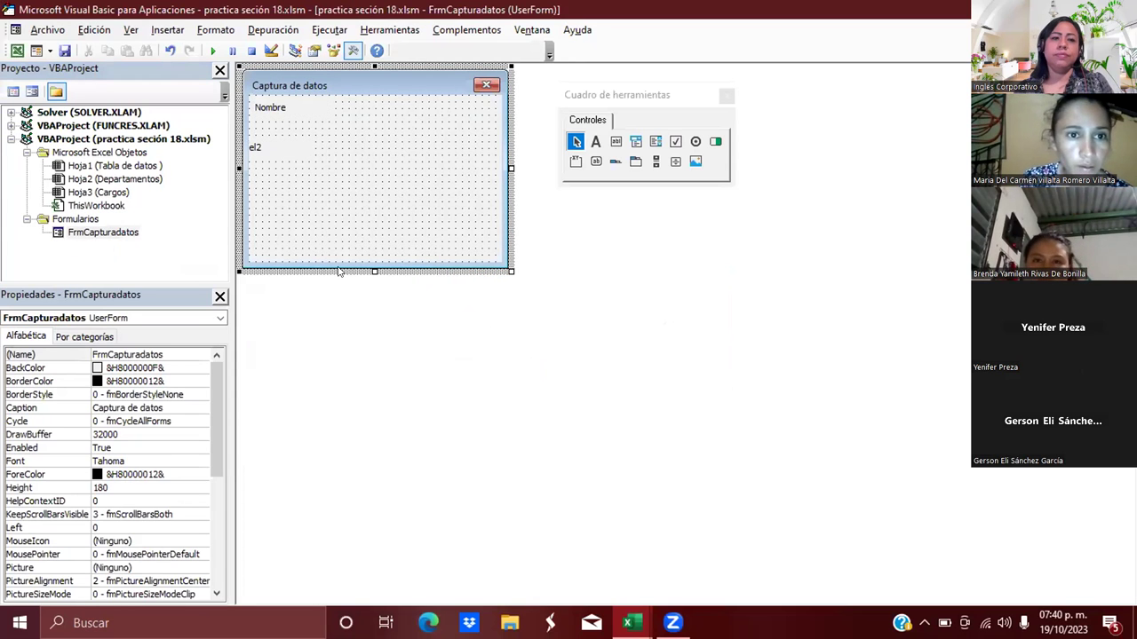
Move Label2 directly under Nombre and nudge it right so its left edge lines up.
click(281, 151)
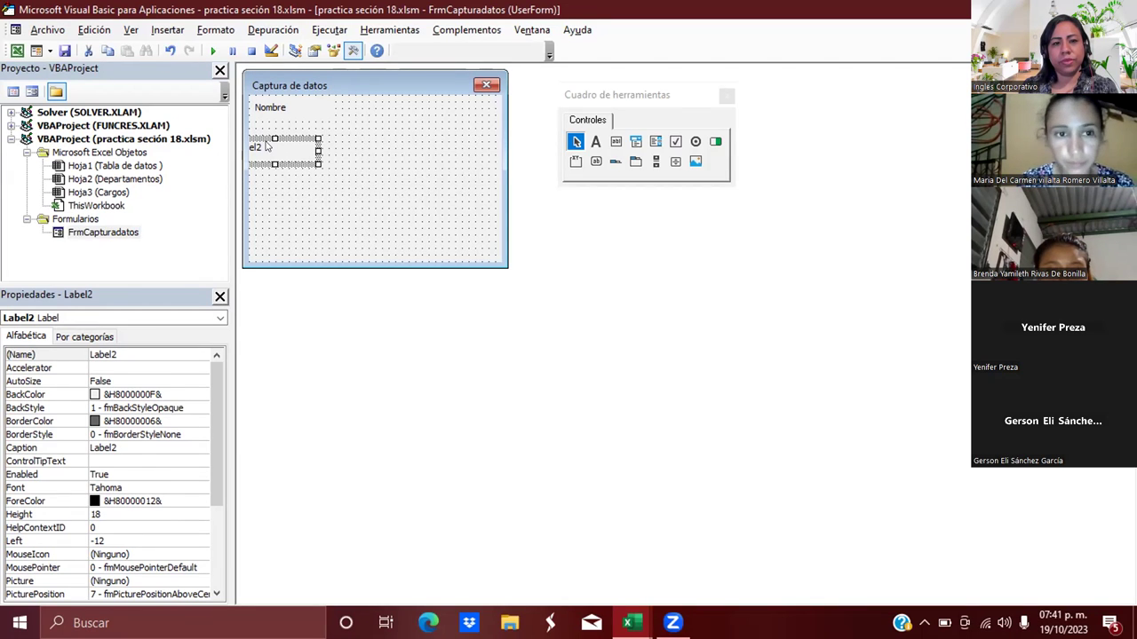
mouse_move(266, 147)
mouse_down()
mouse_move(319, 142)
mouse_move(374, 112)
mouse_up()
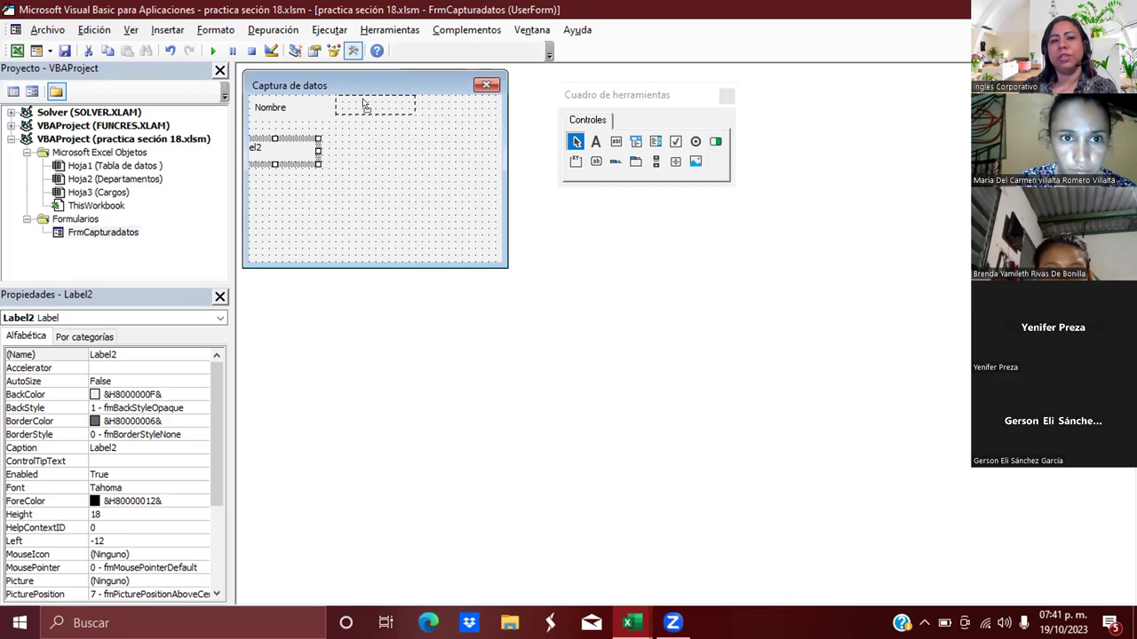
drag(374, 112, 276, 128)
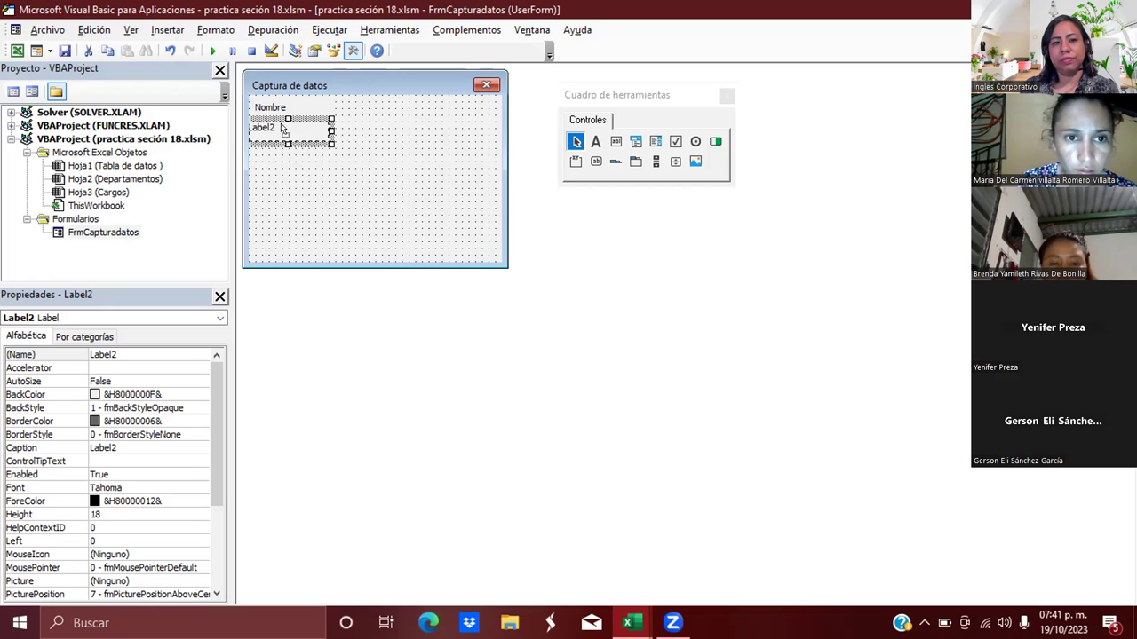
right_click(278, 118)
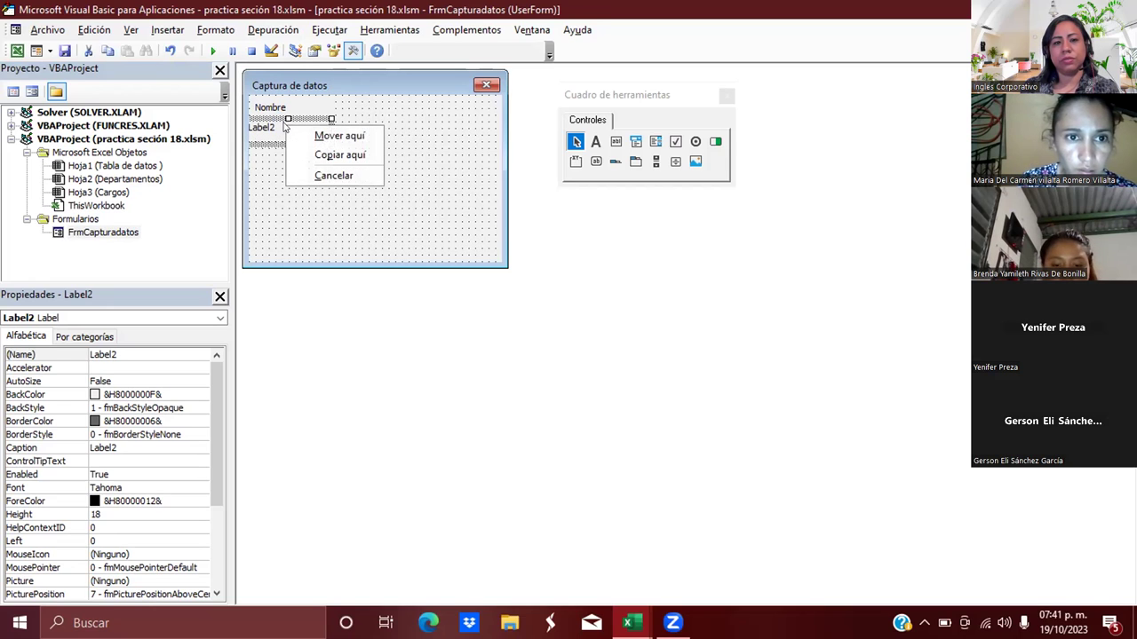
key(Escape)
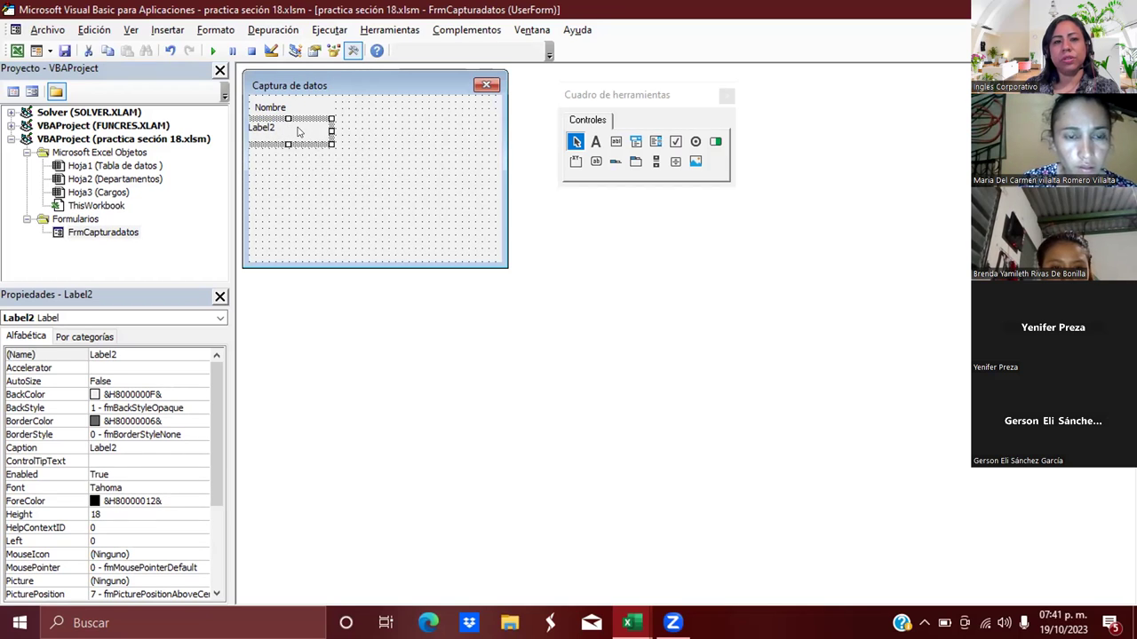
click(293, 181)
click(285, 126)
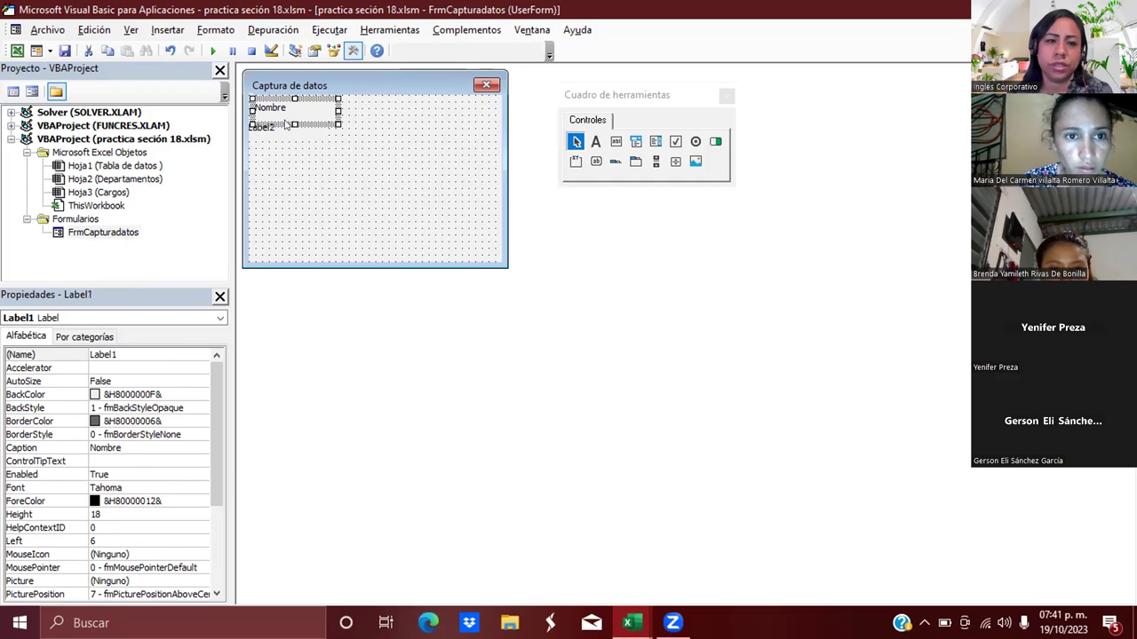
click(287, 135)
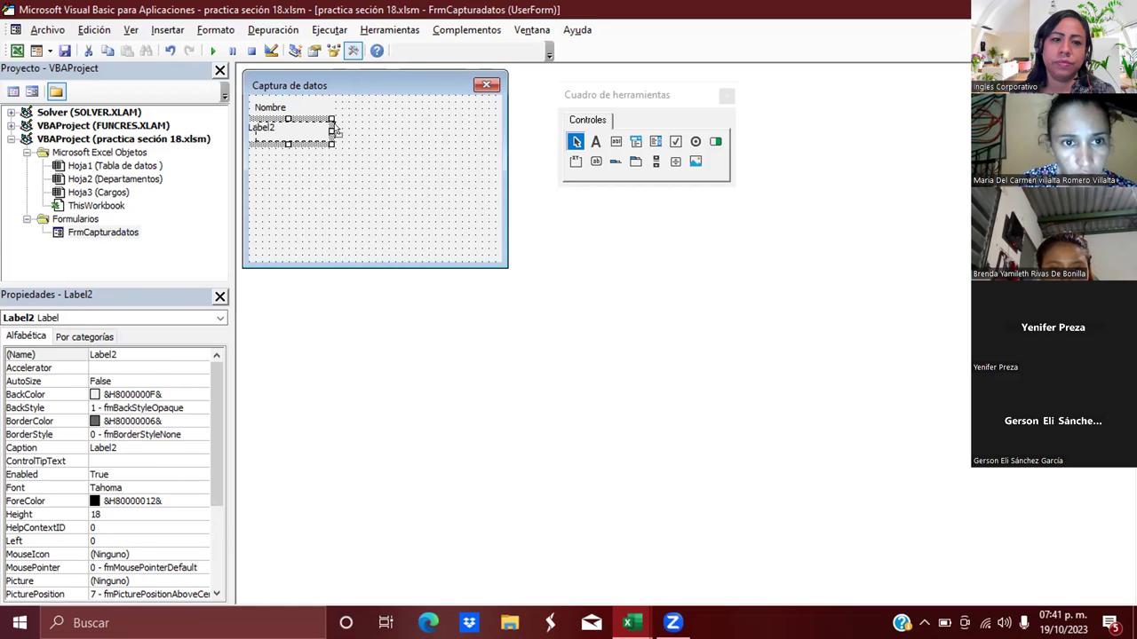
key(Right)
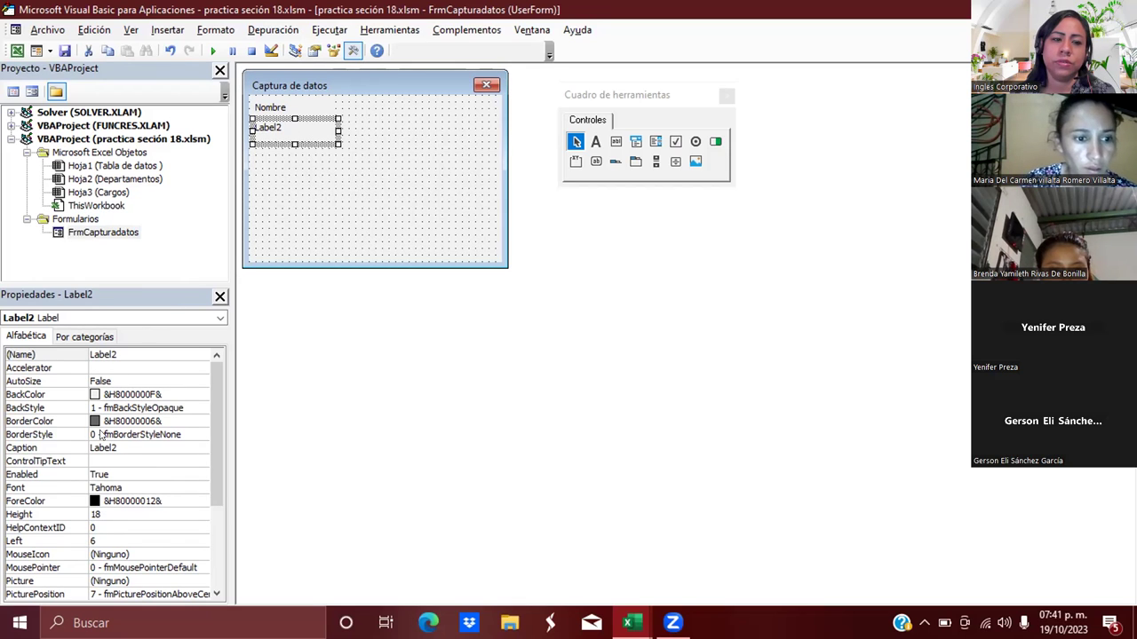
Change Label2's Caption property to Apellido.
click(123, 448)
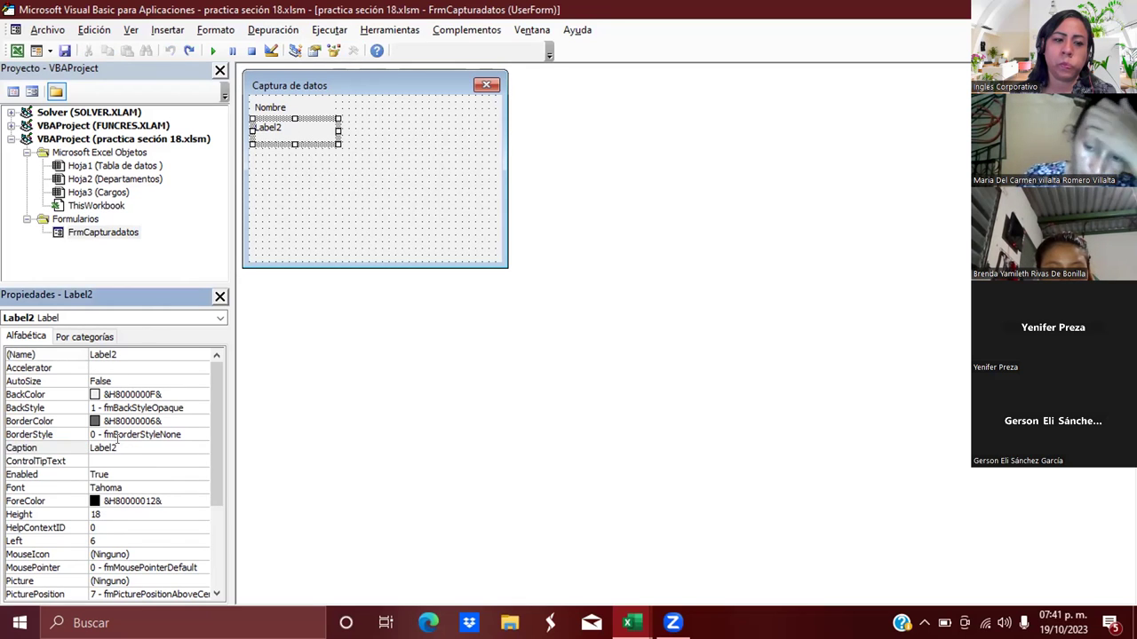
key(BackSpace)
key(BackSpace)
key(BackSpace)
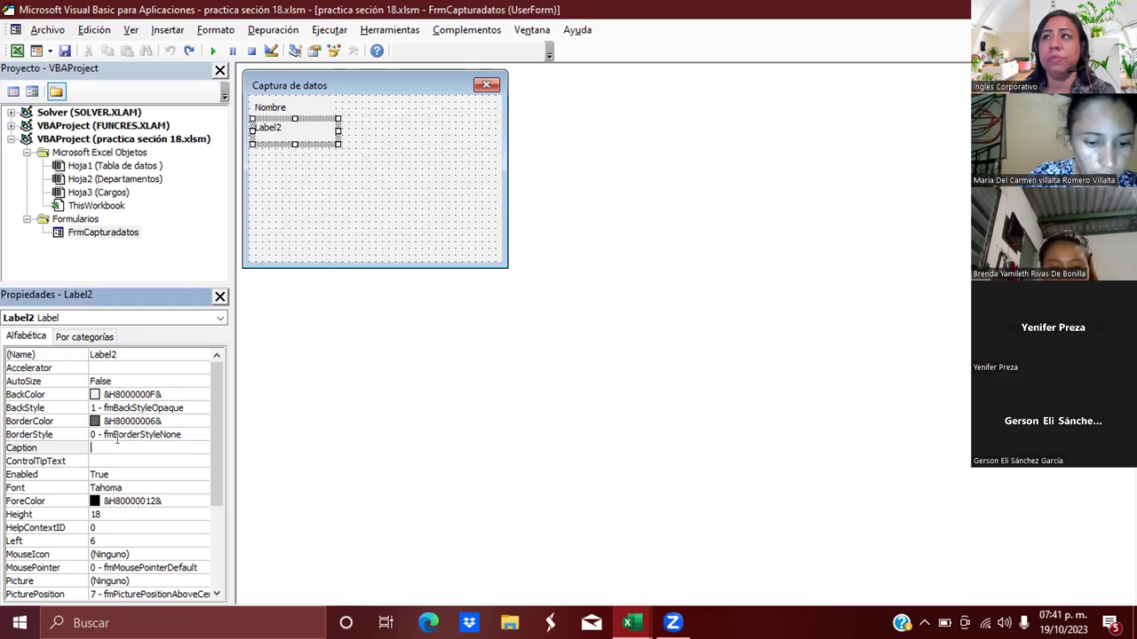
text(Apellido)
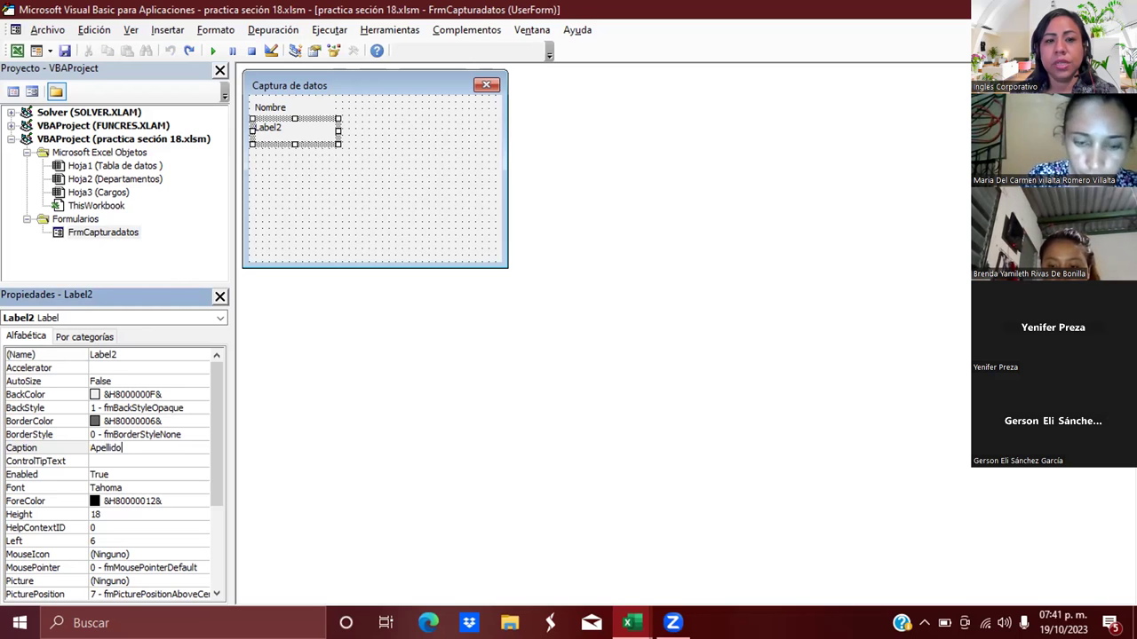
key(Return)
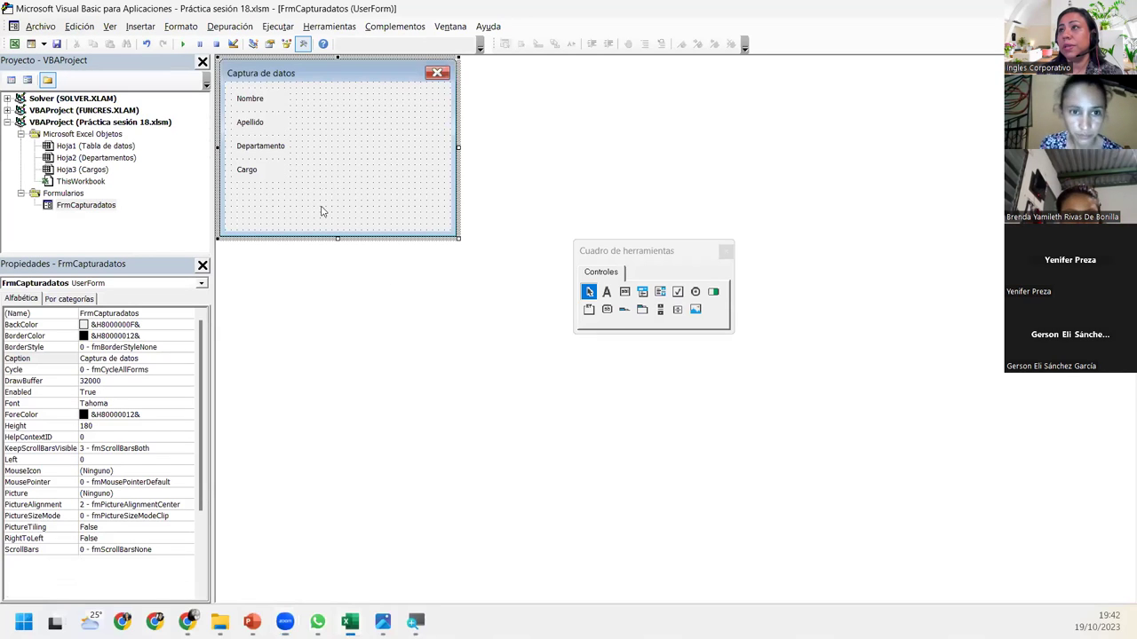
Select the Nombre, Apellido, Departamento and Cargo labels together and widen them into a neat left column.
click(319, 210)
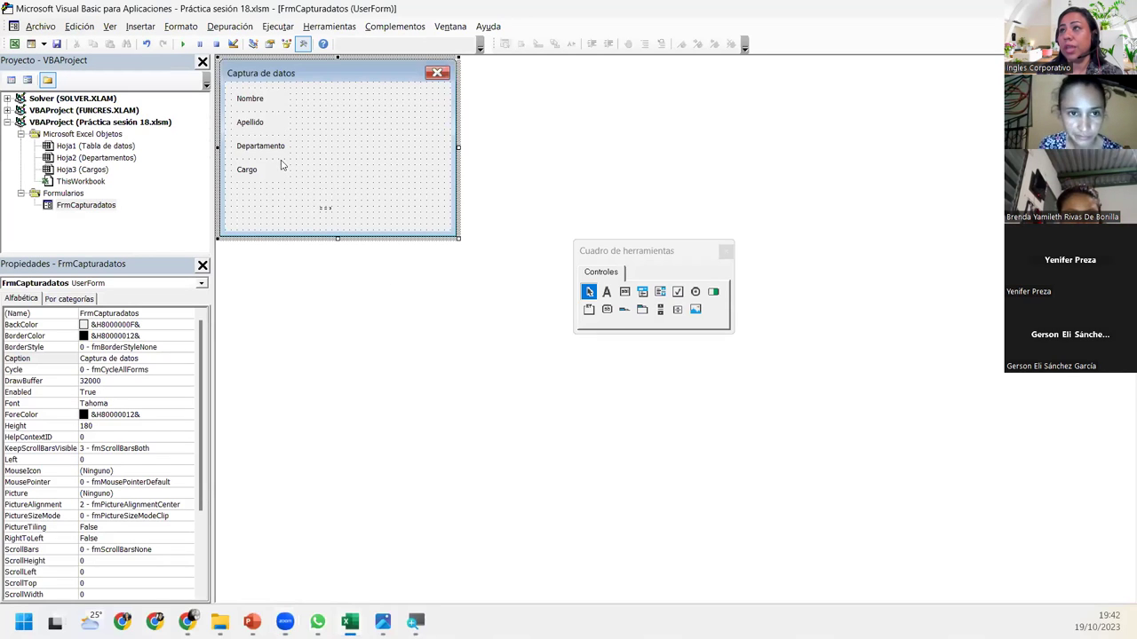
drag(229, 80, 238, 172)
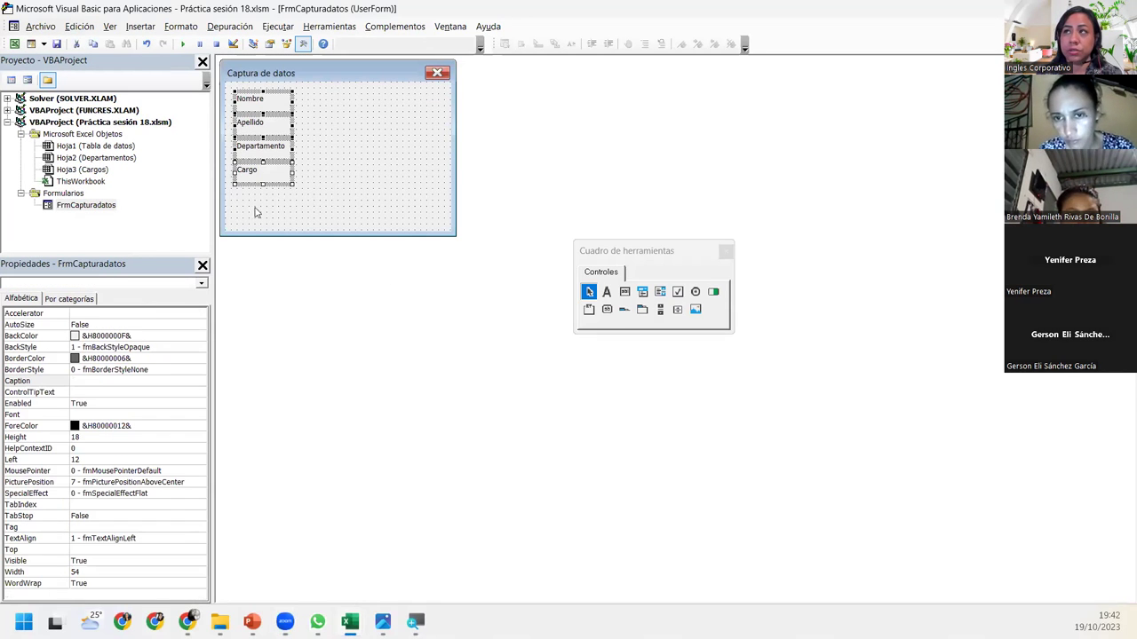
click(305, 206)
drag(326, 209, 223, 83)
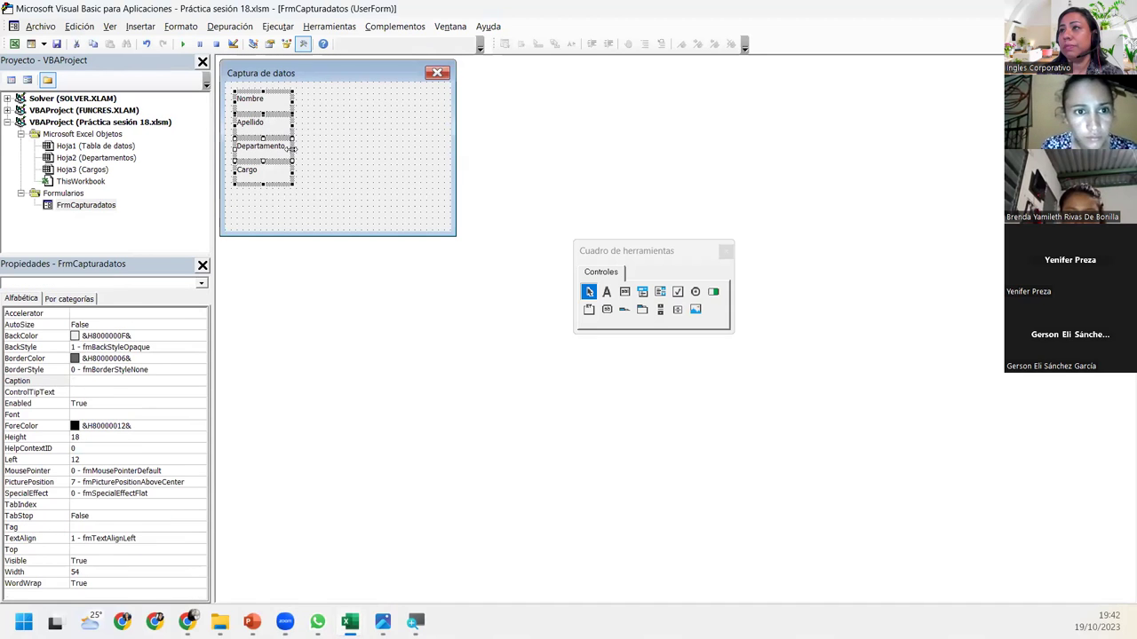
mouse_move(292, 149)
mouse_down()
mouse_move(363, 169)
mouse_move(315, 149)
mouse_move(292, 159)
mouse_up()
click(317, 210)
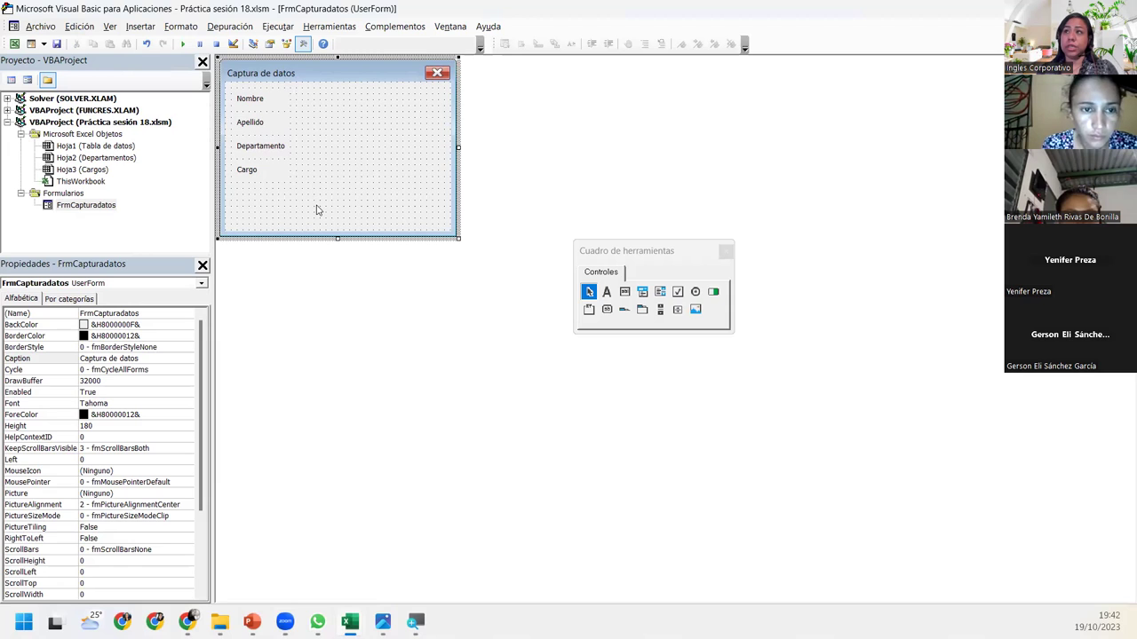
mouse_move(313, 211)
mouse_down()
mouse_move(246, 95)
mouse_move(228, 93)
mouse_up()
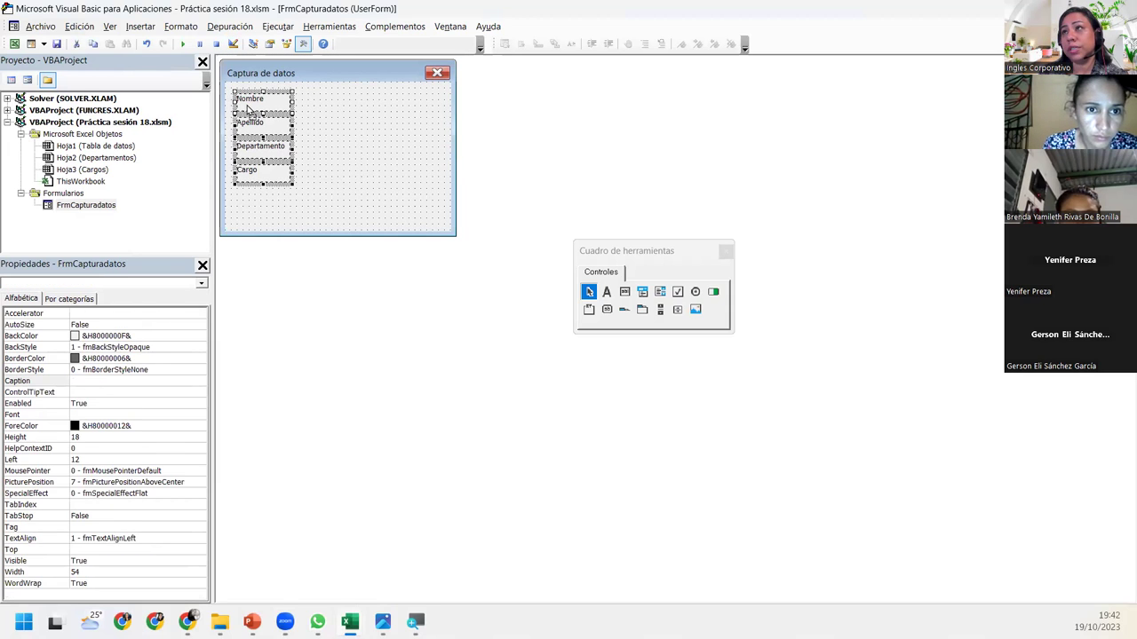
click(342, 130)
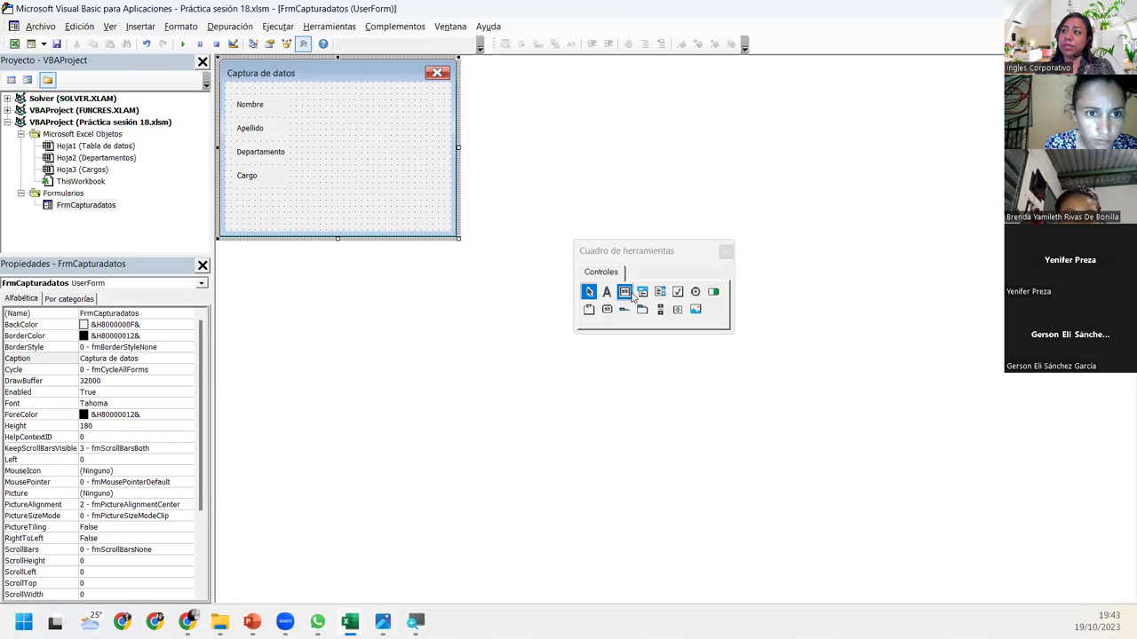
Place text boxes beside the Nombre and Apellido labels.
drag(626, 251, 502, 130)
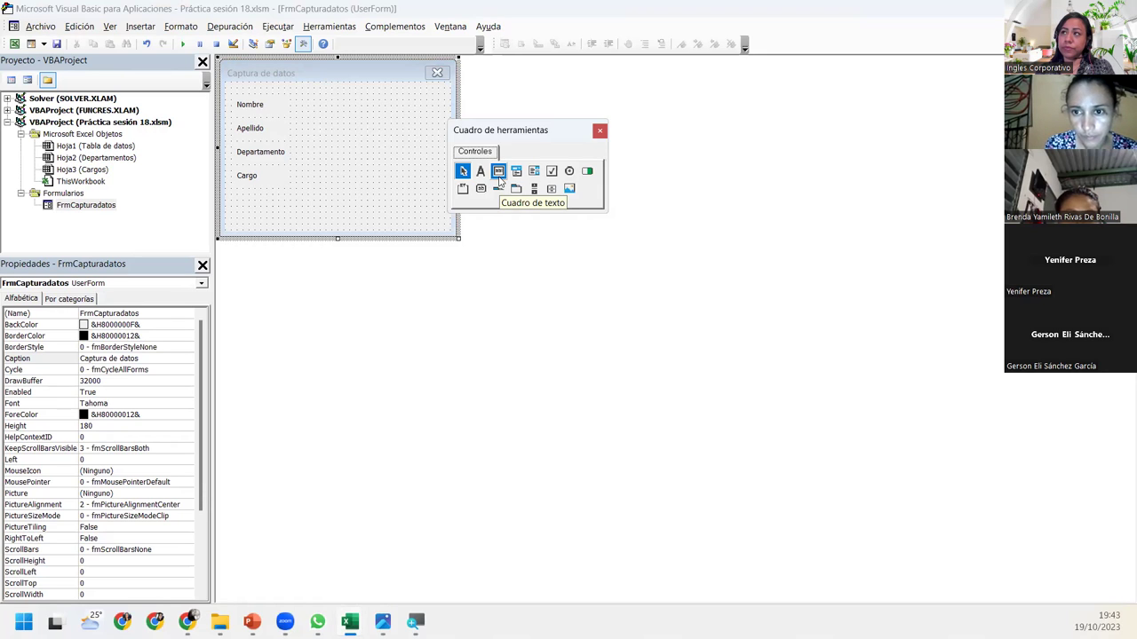
click(500, 172)
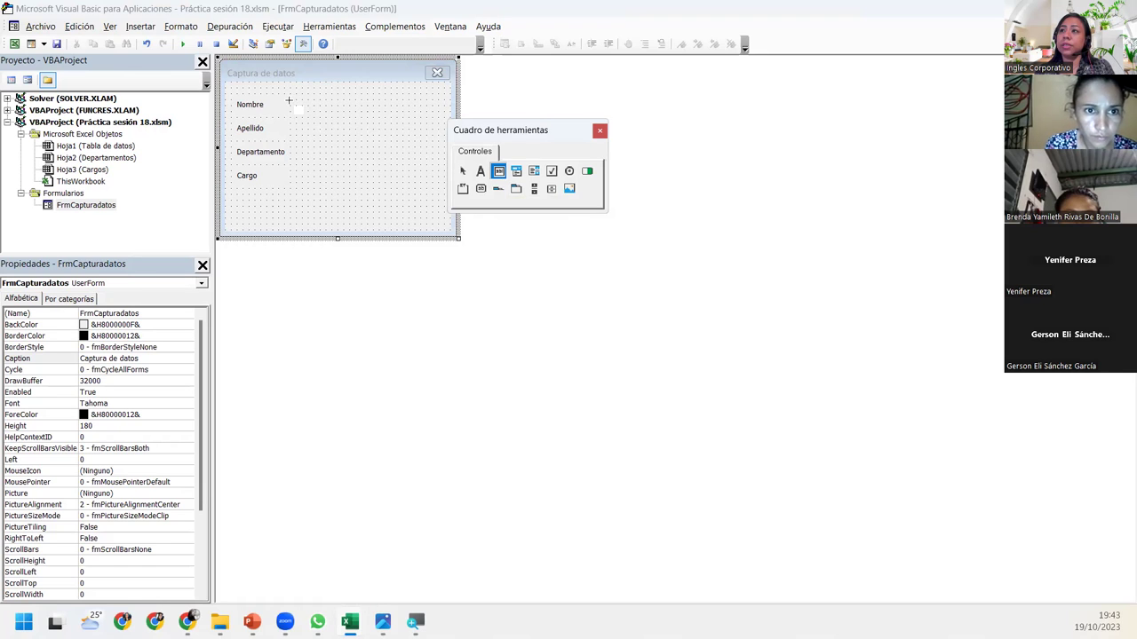
click(288, 100)
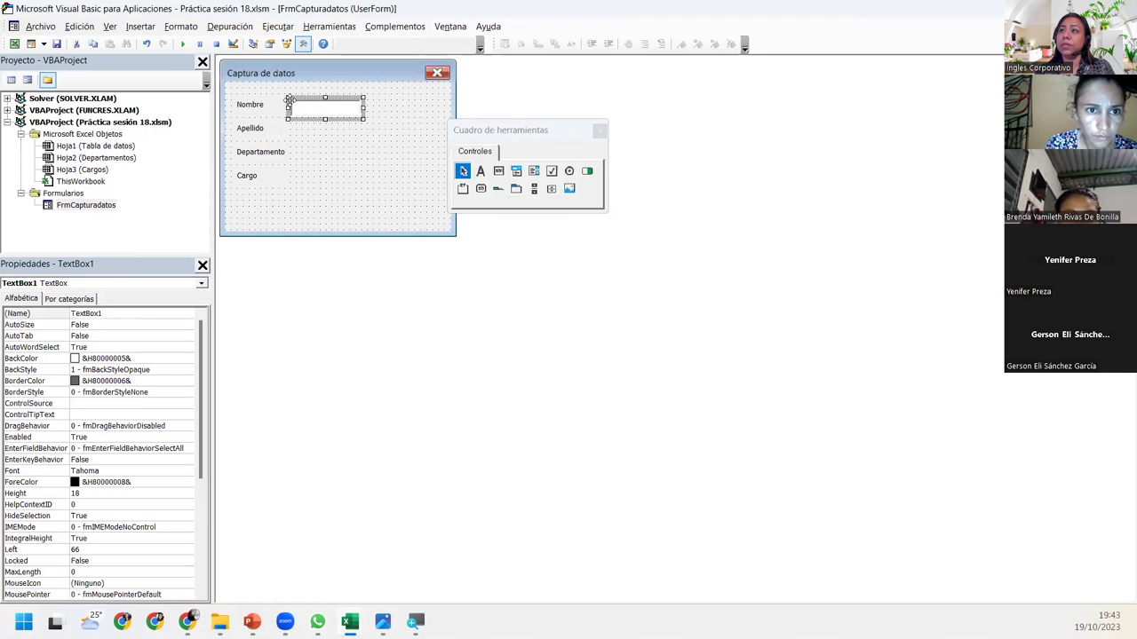
click(503, 173)
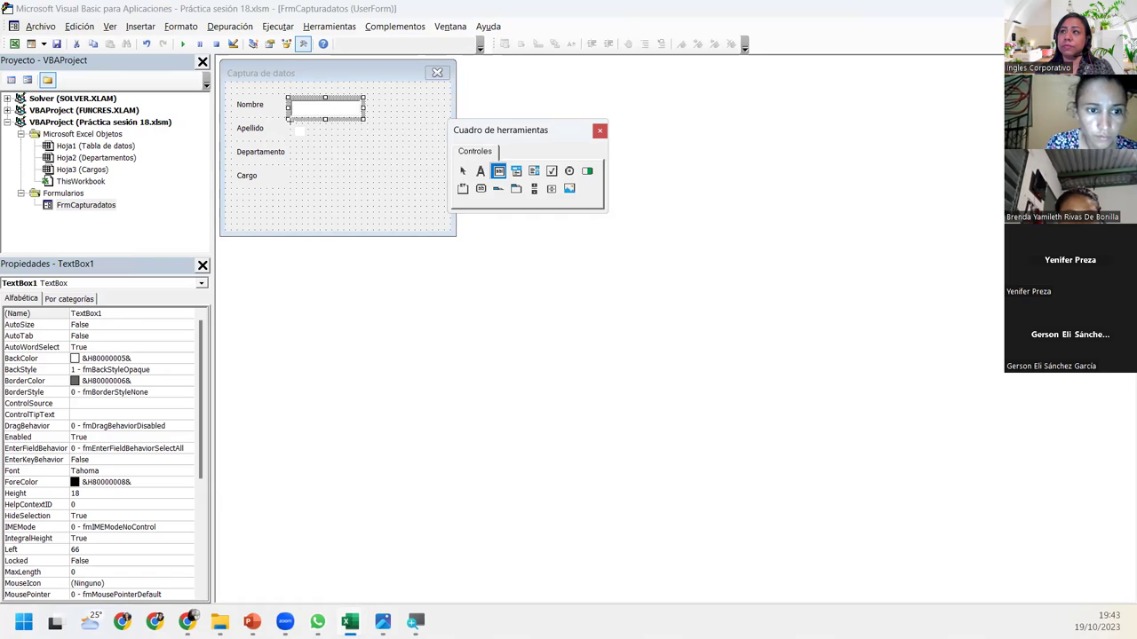
click(289, 121)
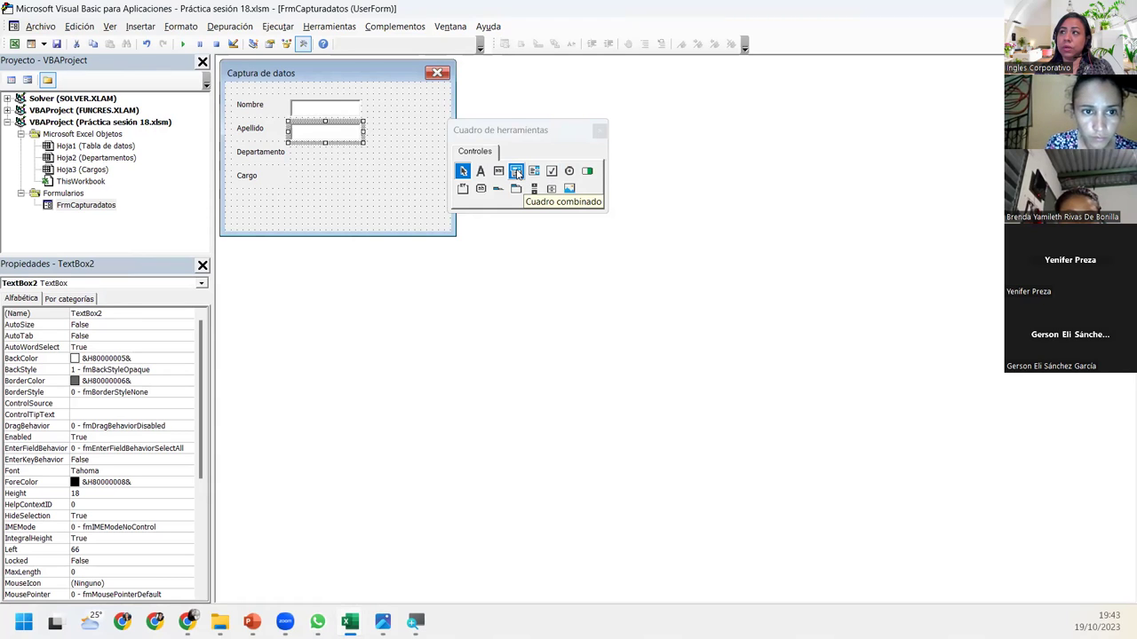
Draw combo boxes beside the Departamento and Cargo labels.
click(515, 174)
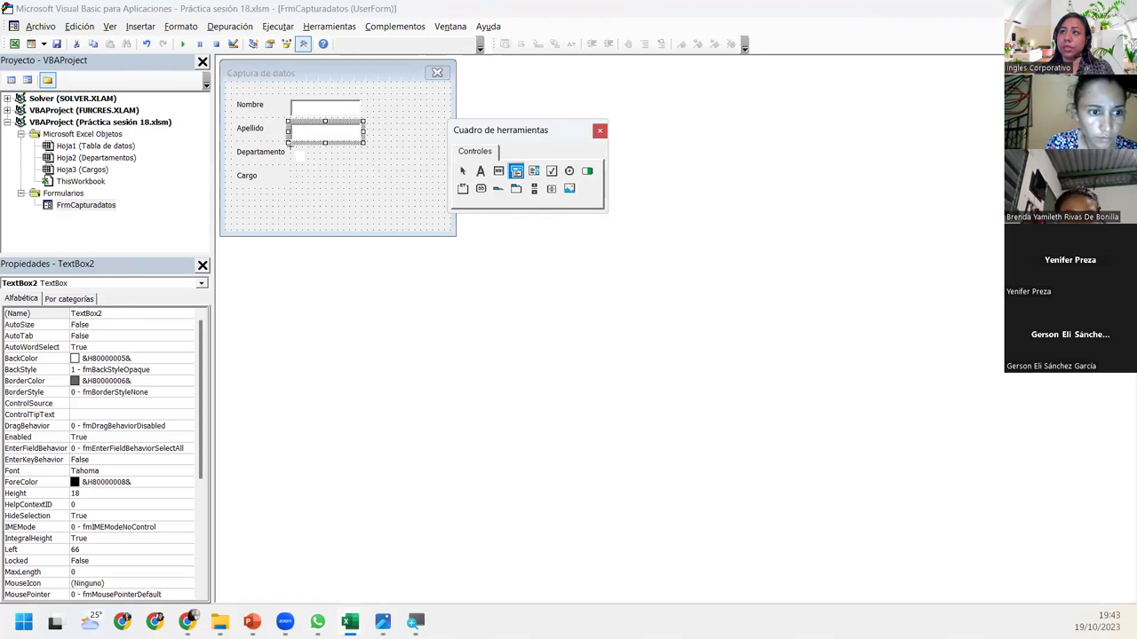
drag(287, 145, 363, 166)
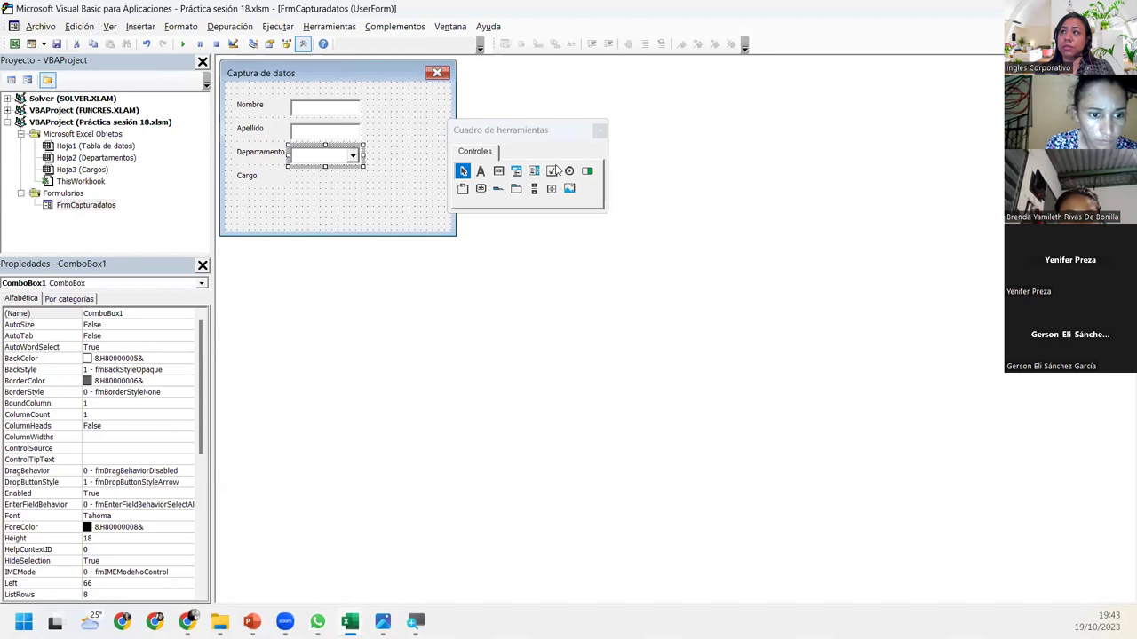
click(516, 172)
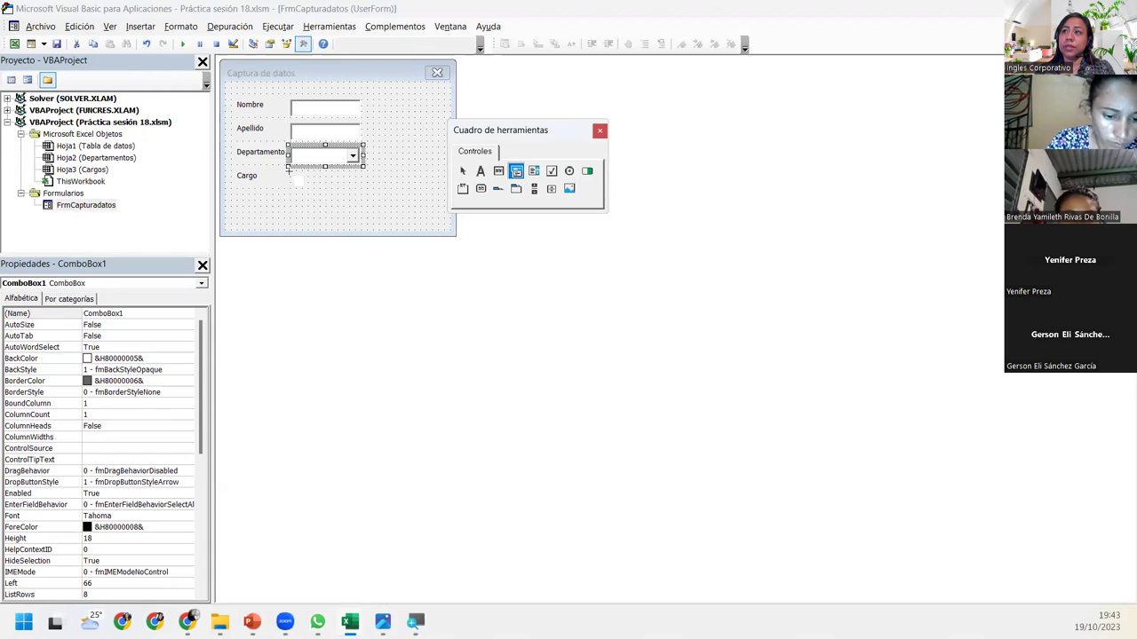
click(289, 171)
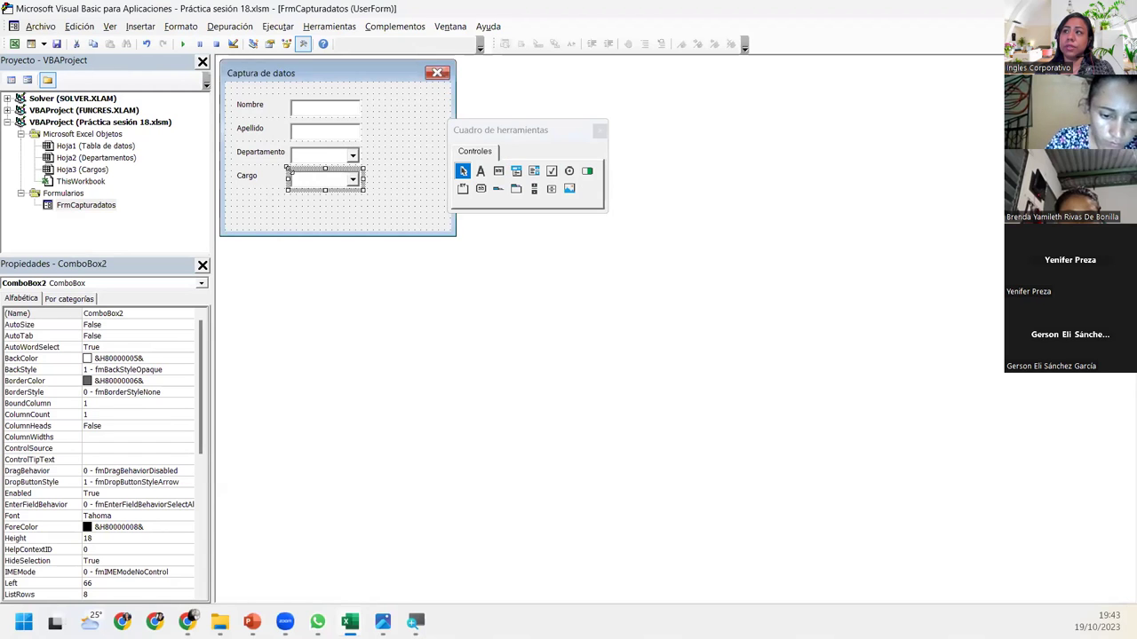
click(417, 201)
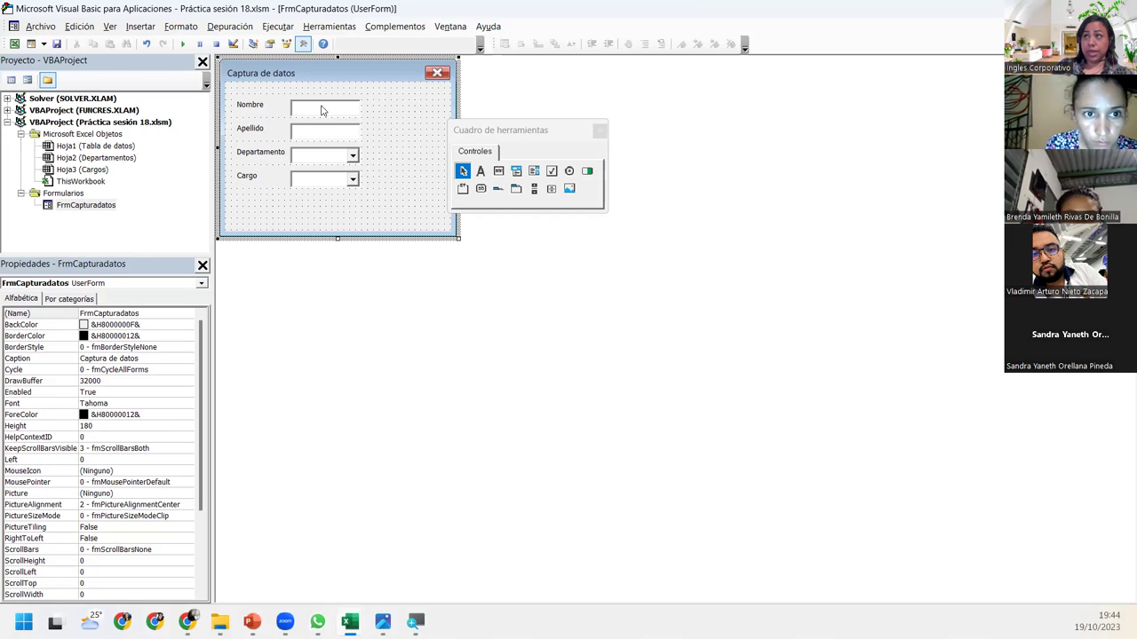
click(322, 110)
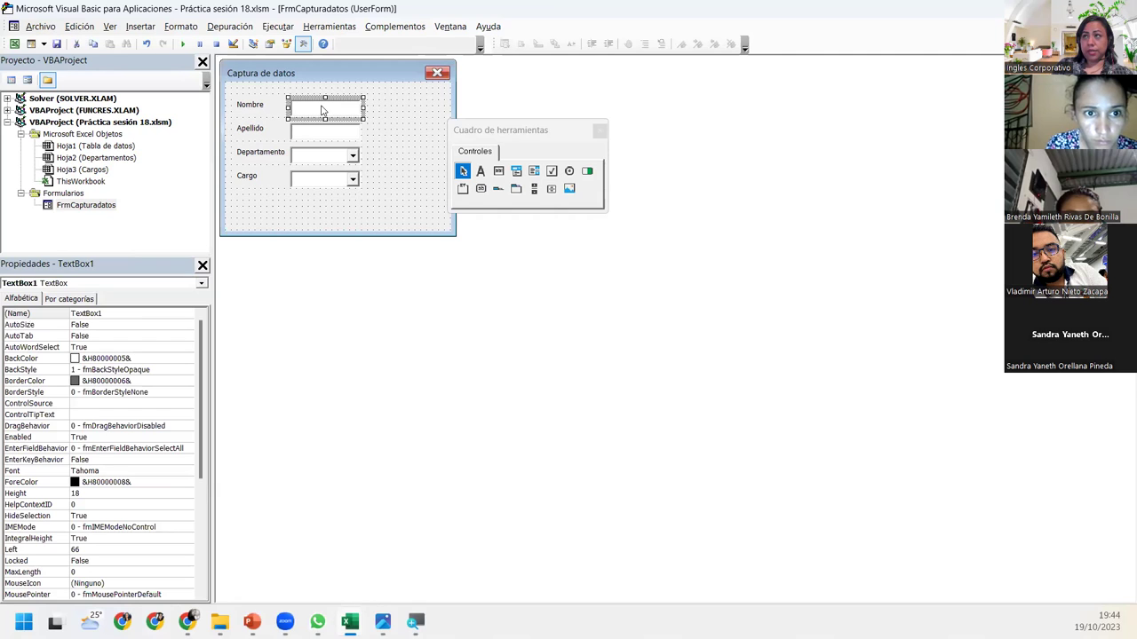
click(322, 133)
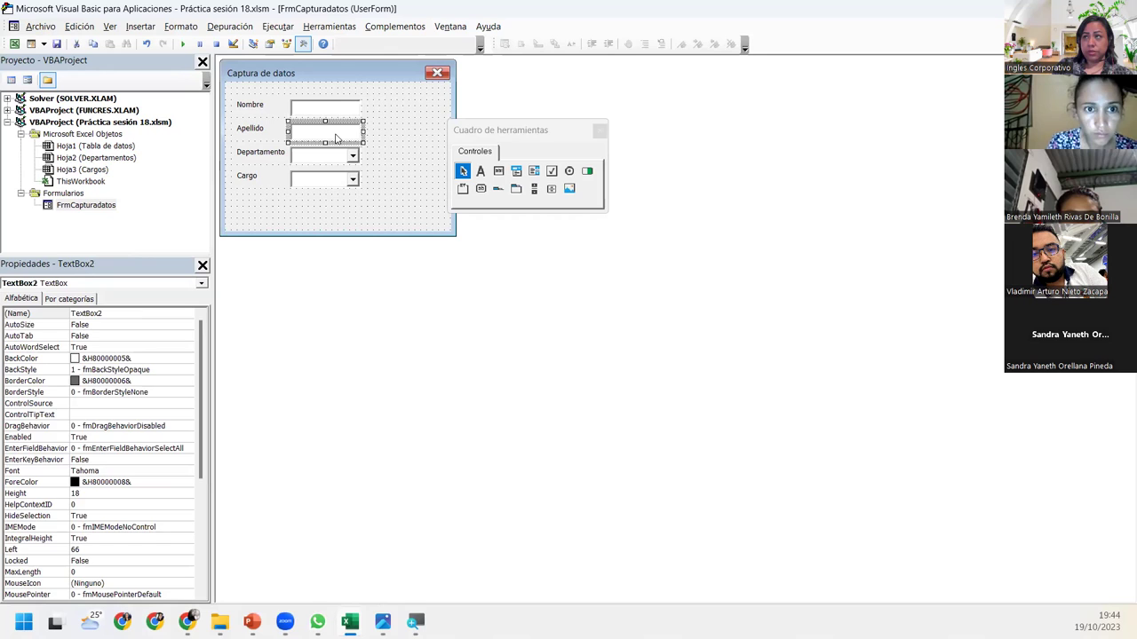
click(330, 160)
click(328, 180)
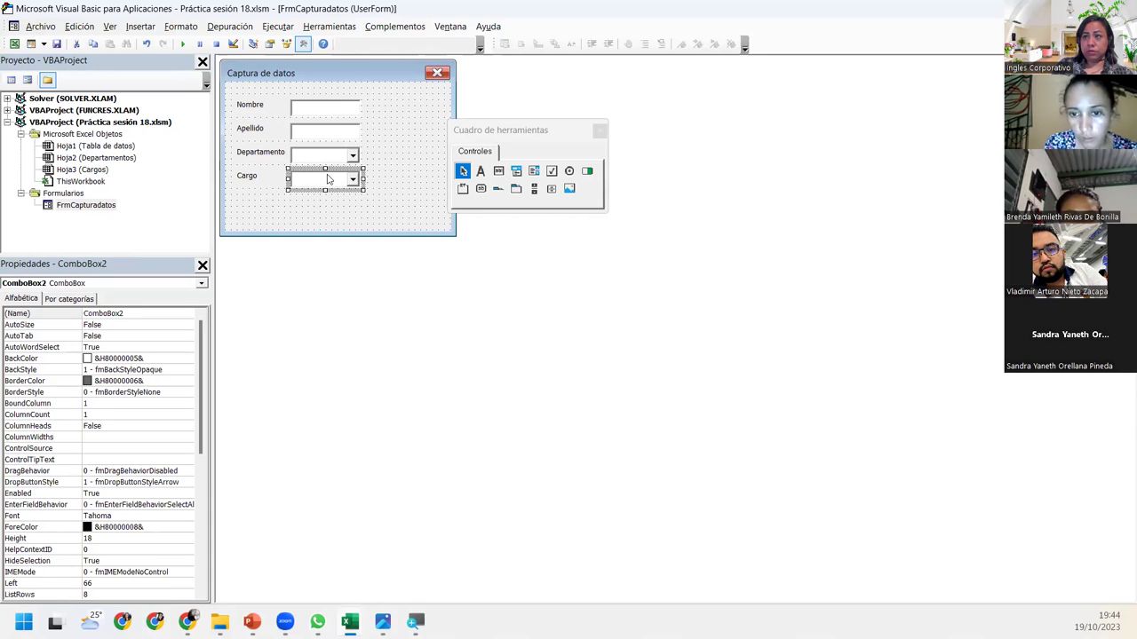
click(333, 110)
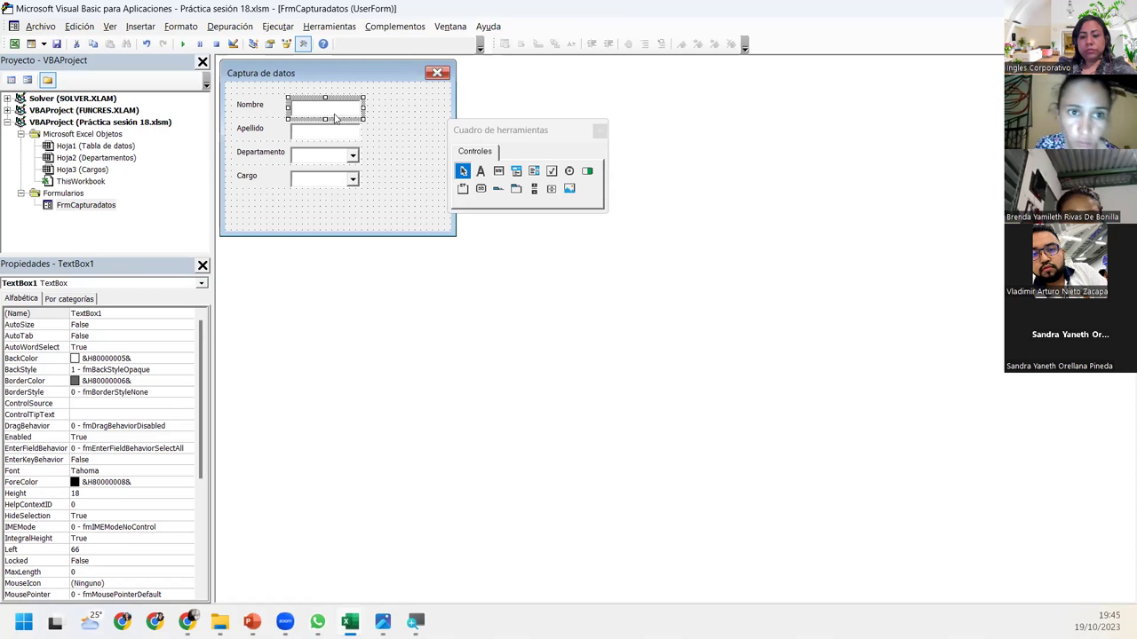
Zoom in and select both text boxes and both combo boxes together with a selection rectangle.
key(super+plus)
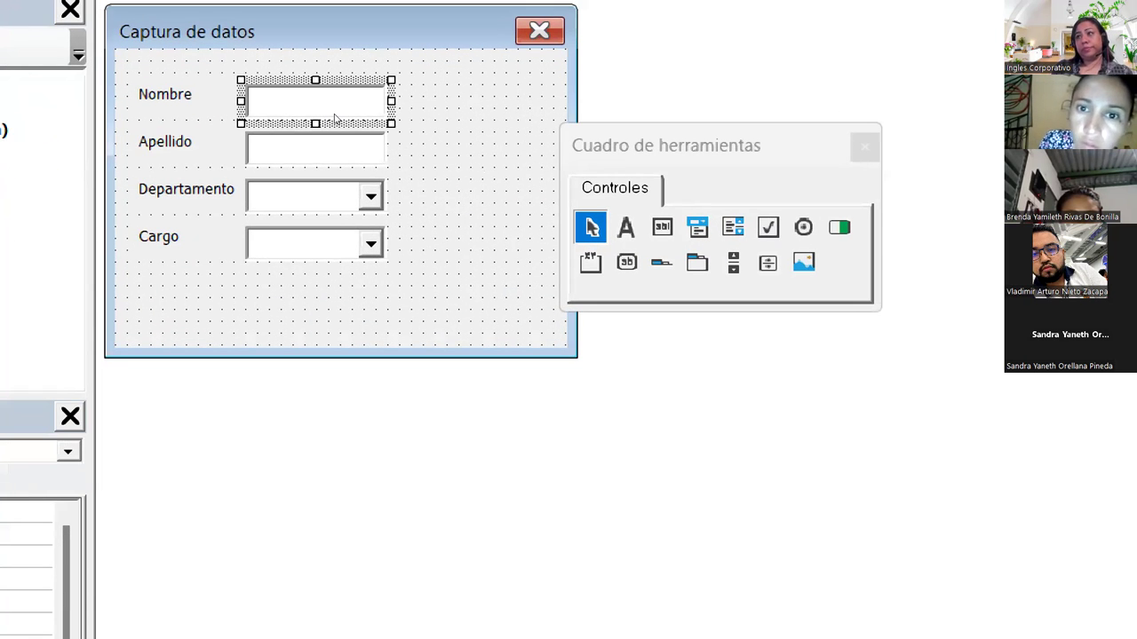
click(402, 149)
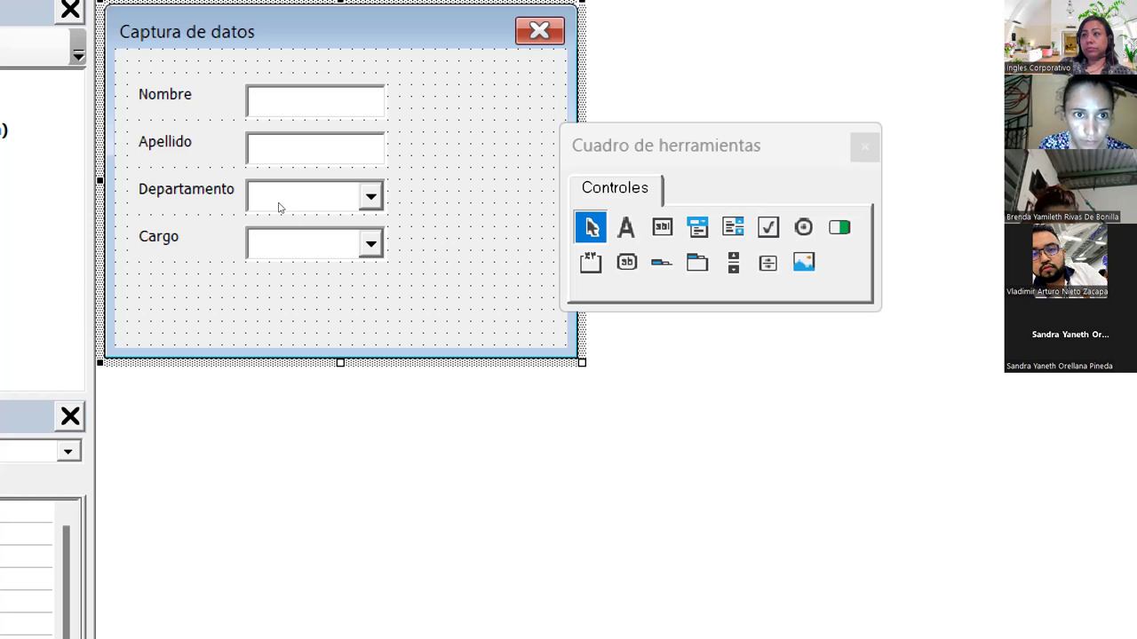
drag(426, 293, 307, 57)
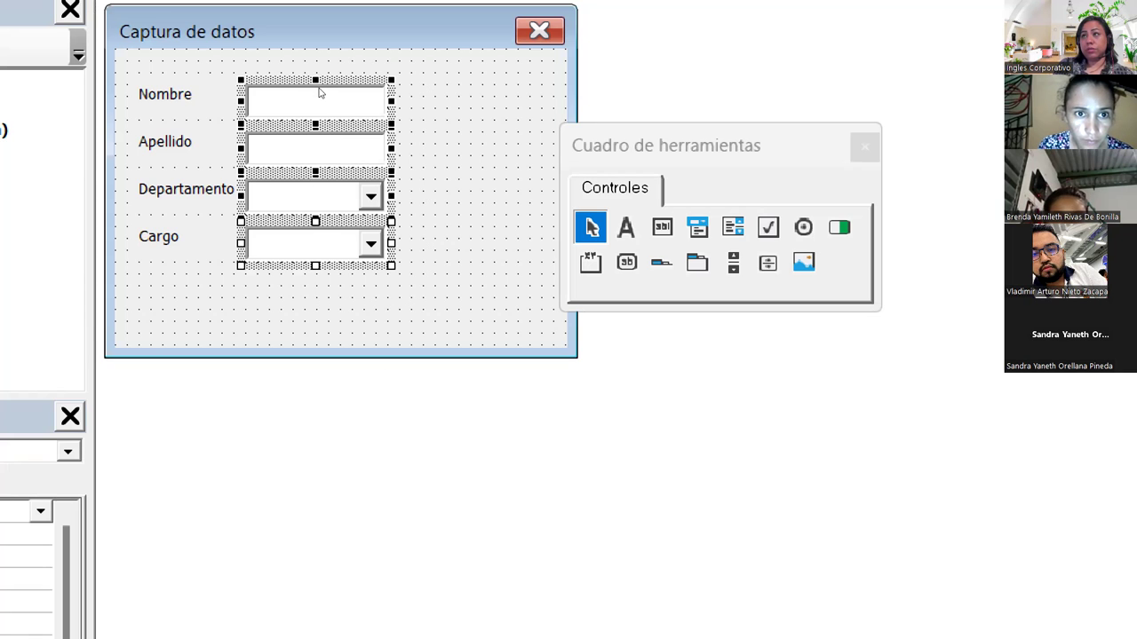
click(361, 219)
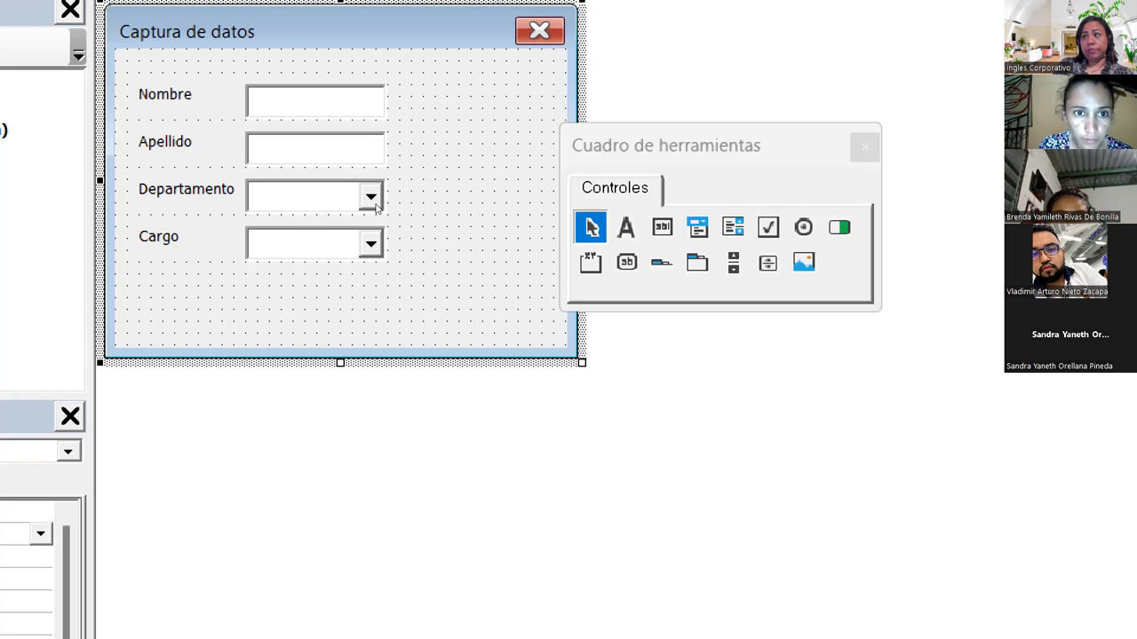
drag(408, 287, 319, 115)
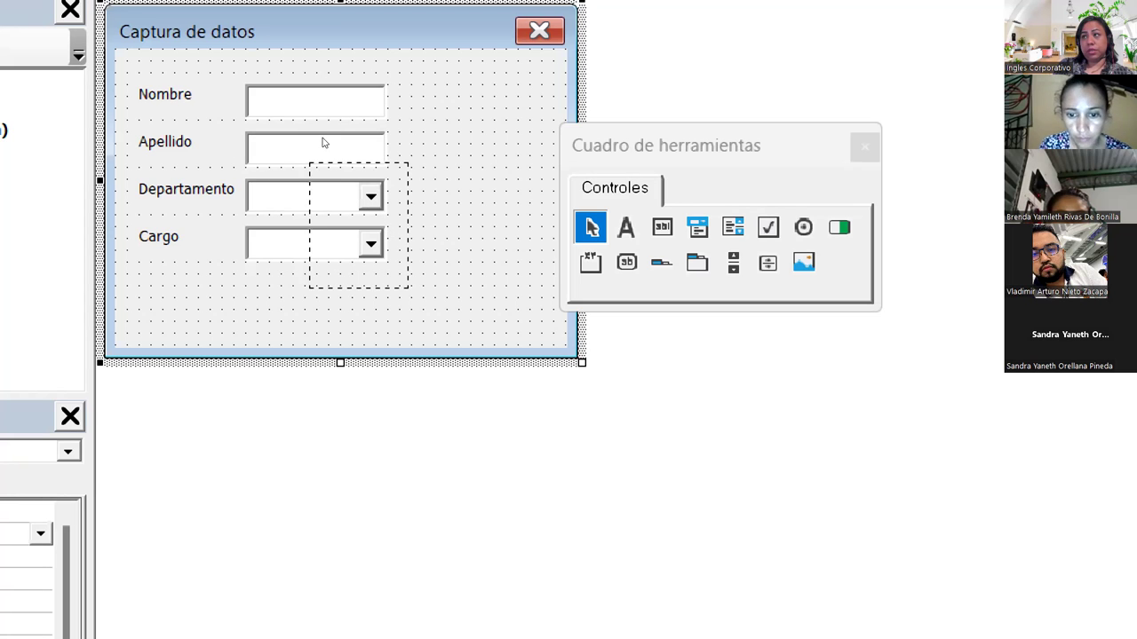
drag(320, 116, 310, 95)
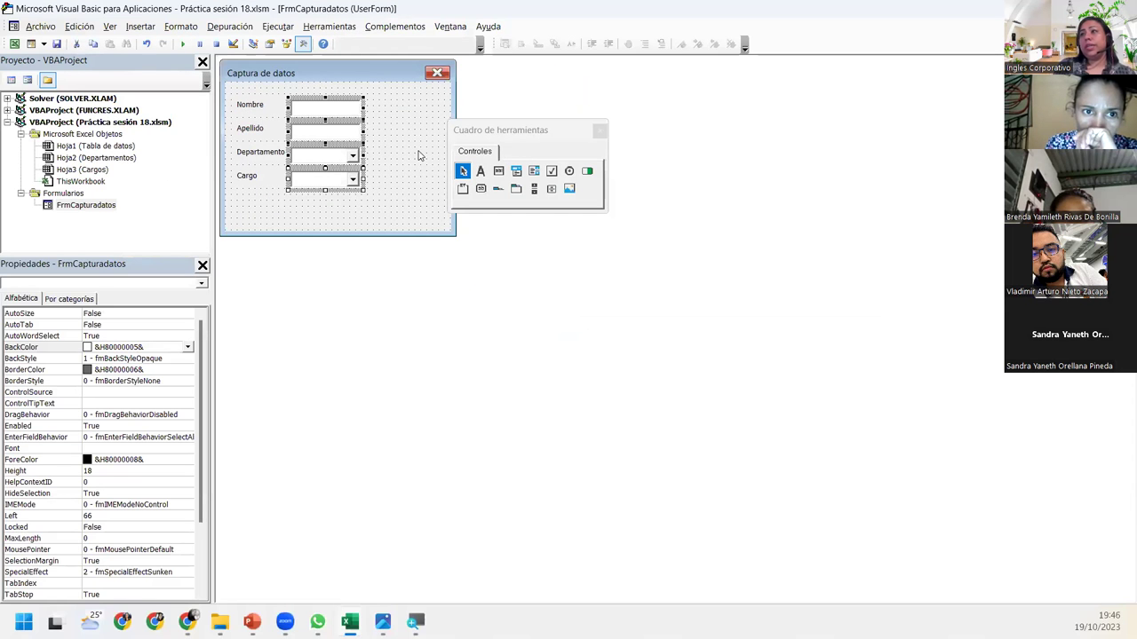
Align the four input fields on their left edges with Formato > Alinear > Izquierda, placing the group at Left 66.
click(397, 180)
click(348, 186)
mouse_move(359, 188)
mouse_down()
mouse_move(375, 189)
mouse_move(327, 156)
mouse_move(302, 94)
mouse_up()
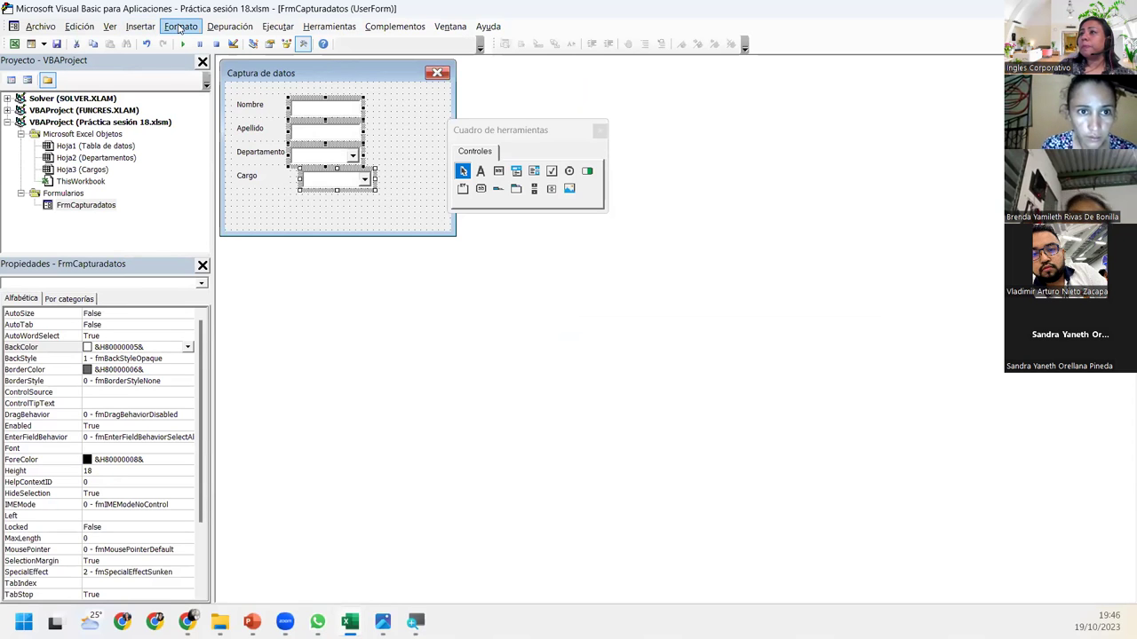
click(178, 28)
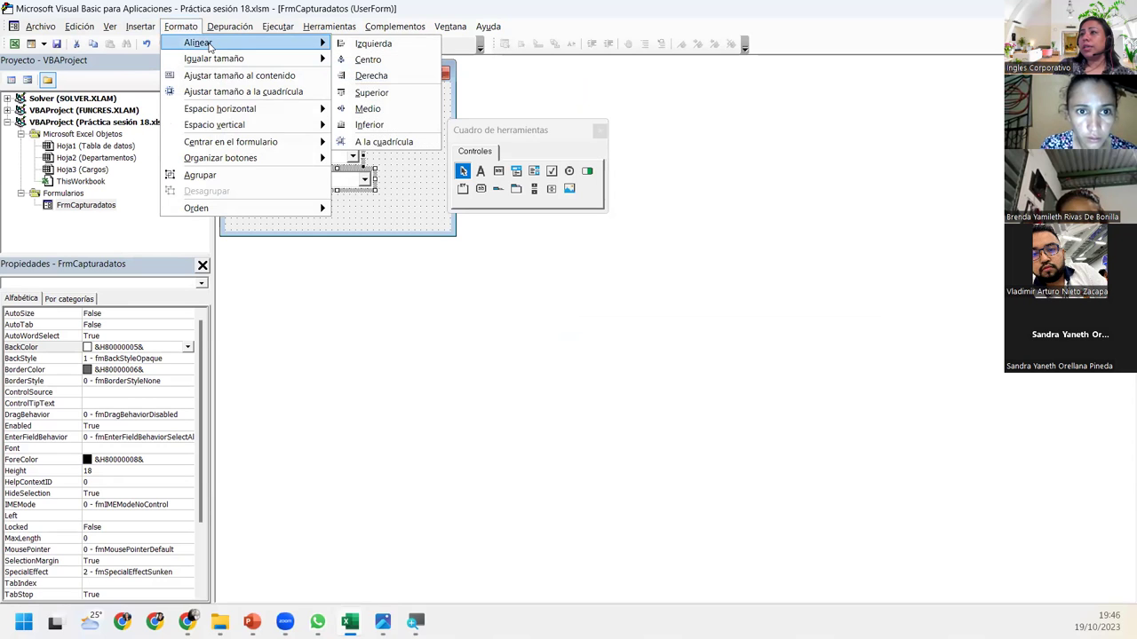
mouse_move(198, 43)
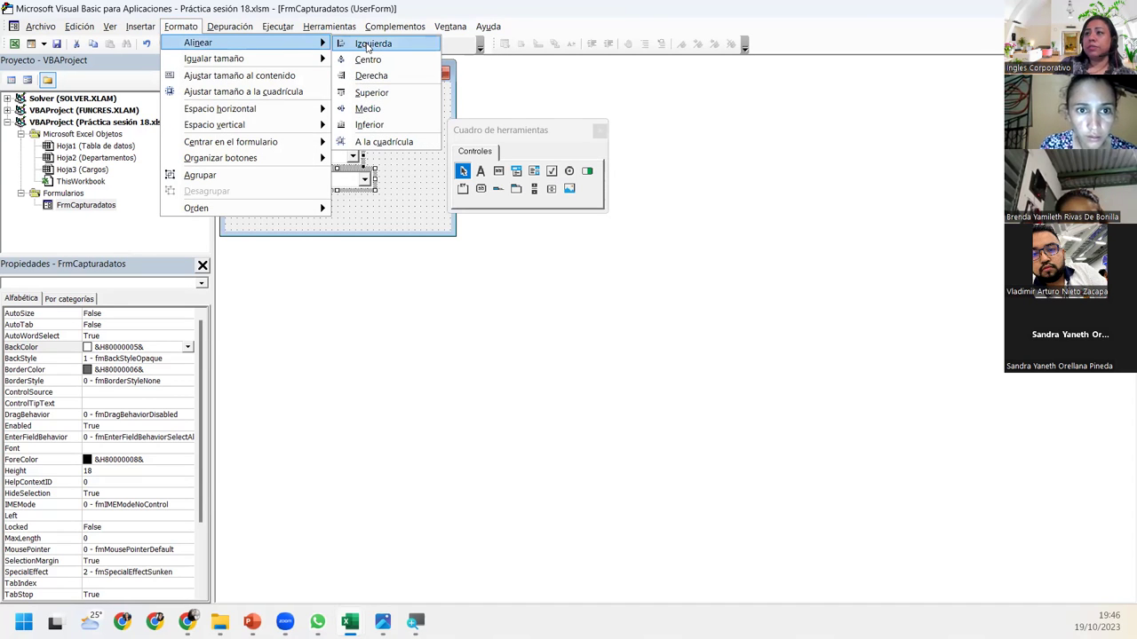
click(367, 47)
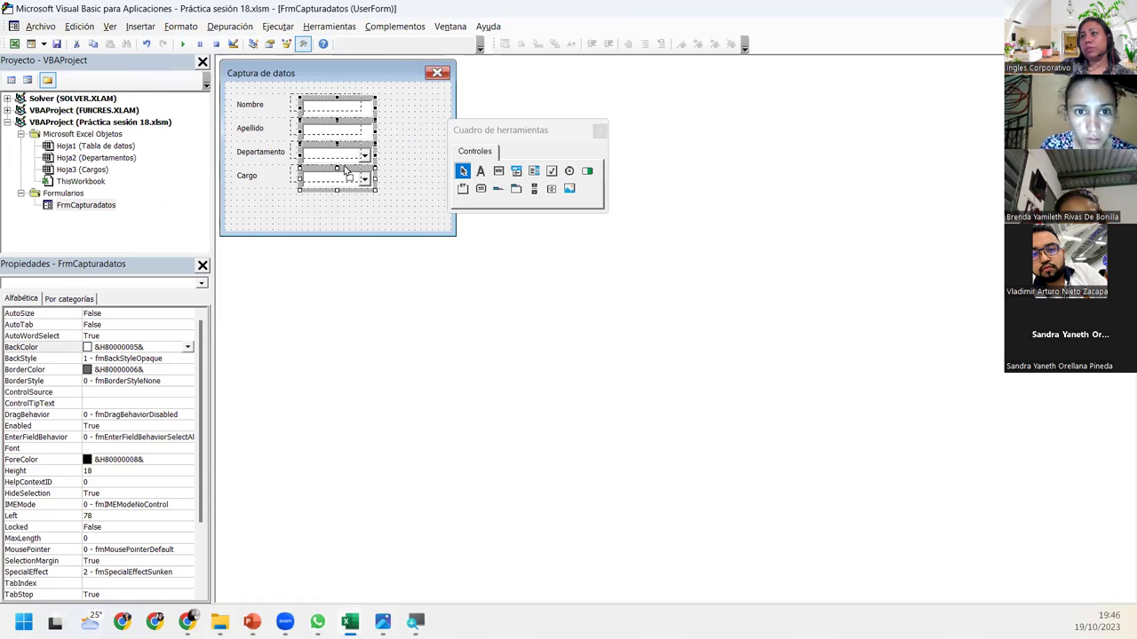
drag(345, 170, 332, 164)
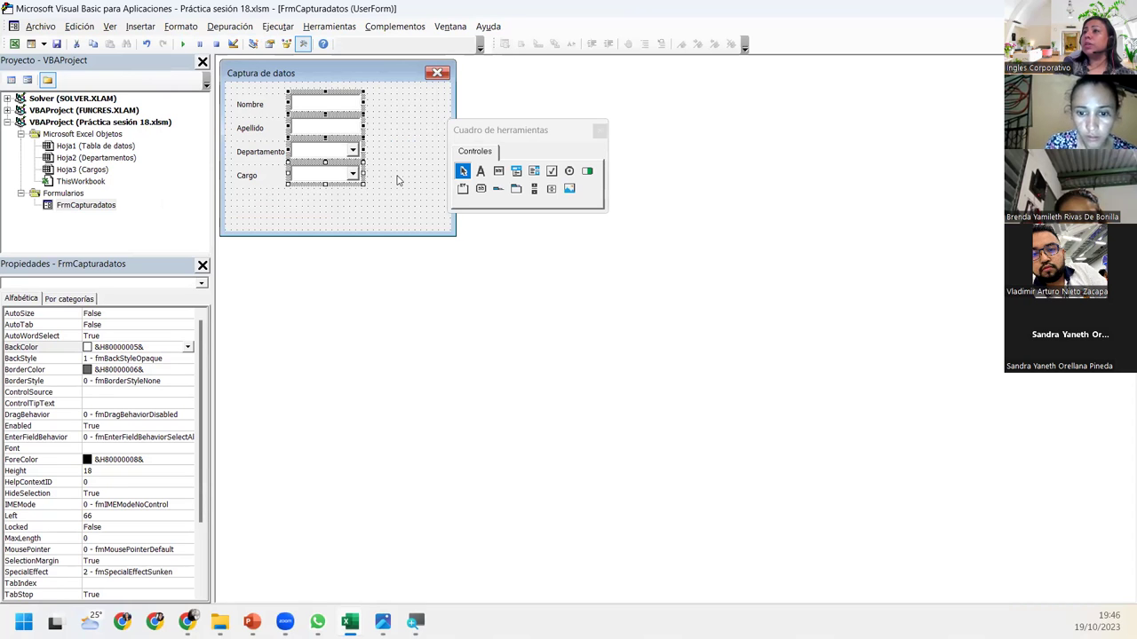
click(370, 199)
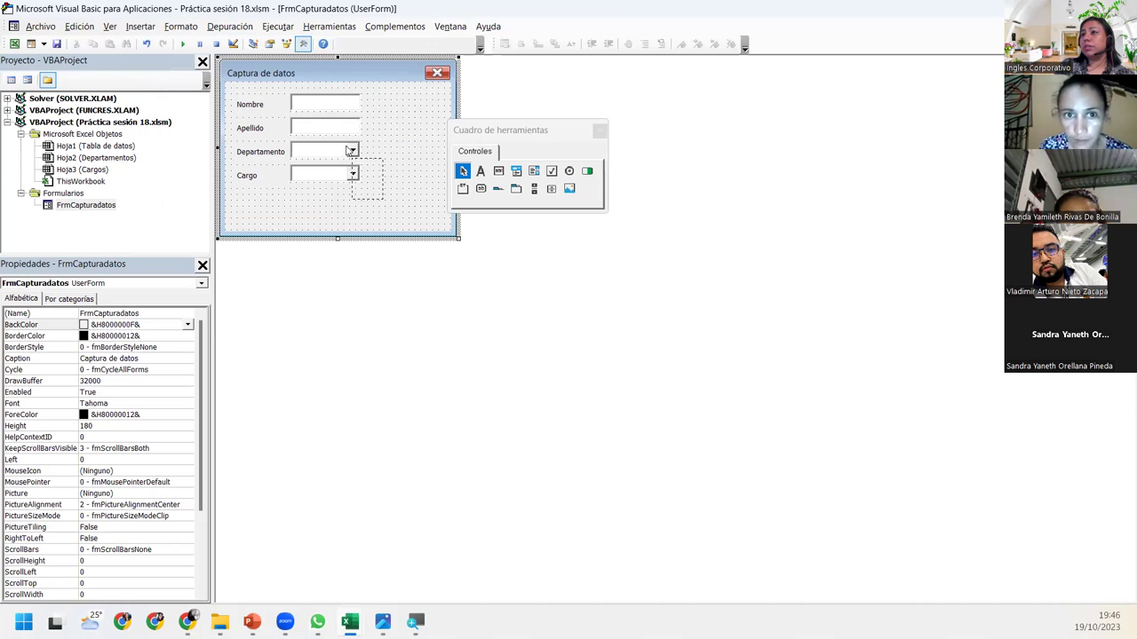
click(336, 105)
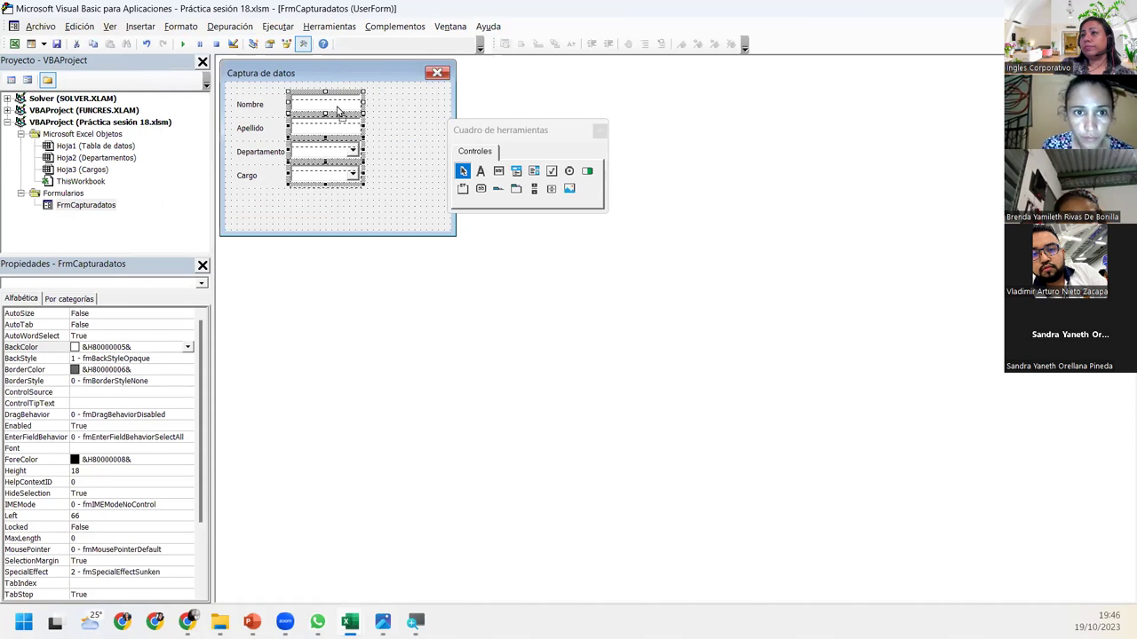
click(397, 193)
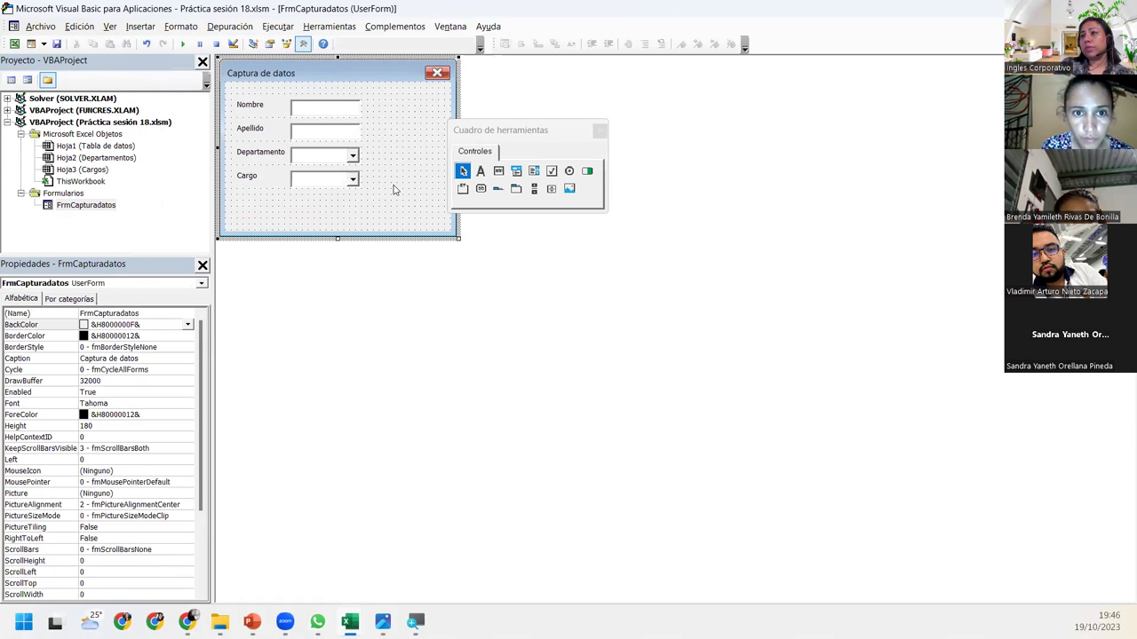
Stretch the Nombre, Apellido, Departamento and Cargo fields wider to the right together.
drag(387, 212, 296, 104)
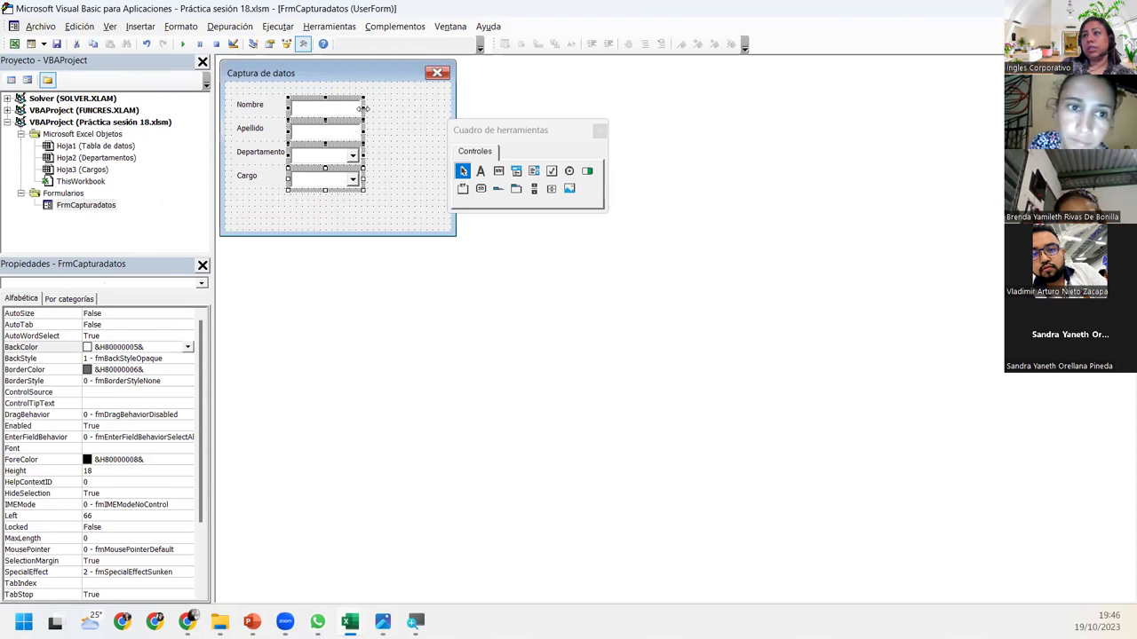
mouse_move(362, 107)
mouse_down()
mouse_move(415, 114)
mouse_move(400, 114)
mouse_up()
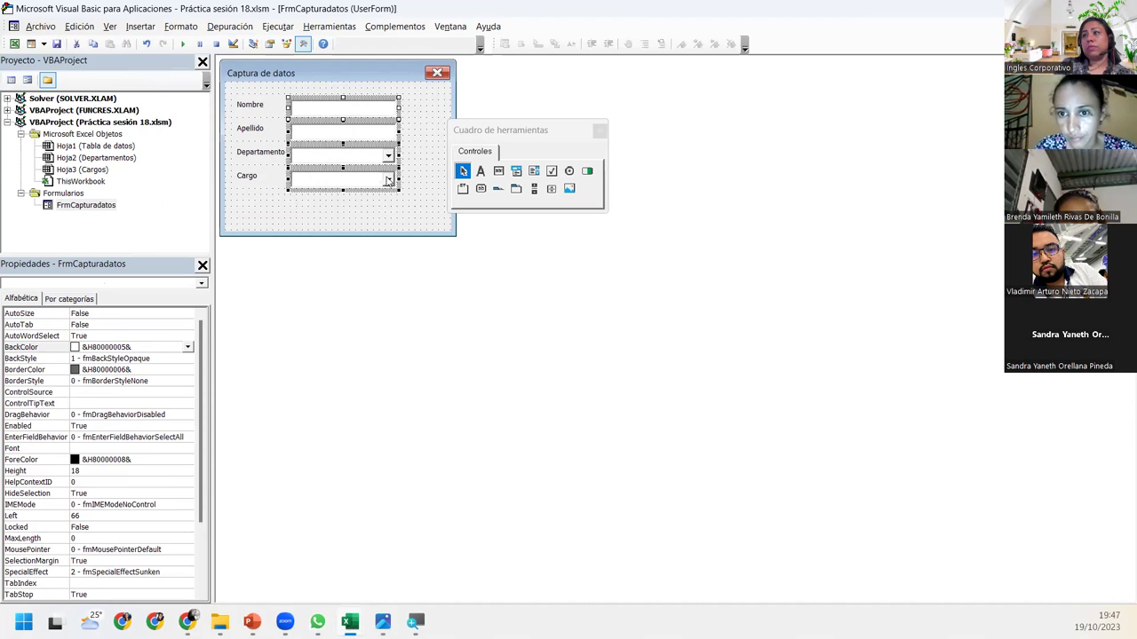
click(419, 228)
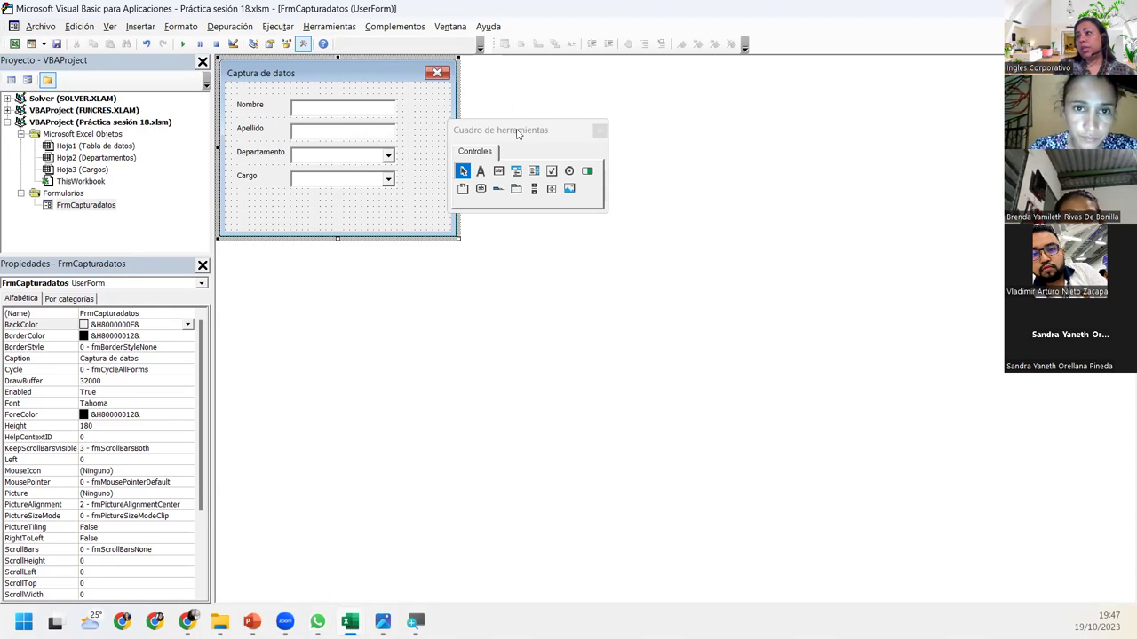
Widen the form to the right and draw a frame in the empty space beside the fields.
drag(518, 133, 345, 289)
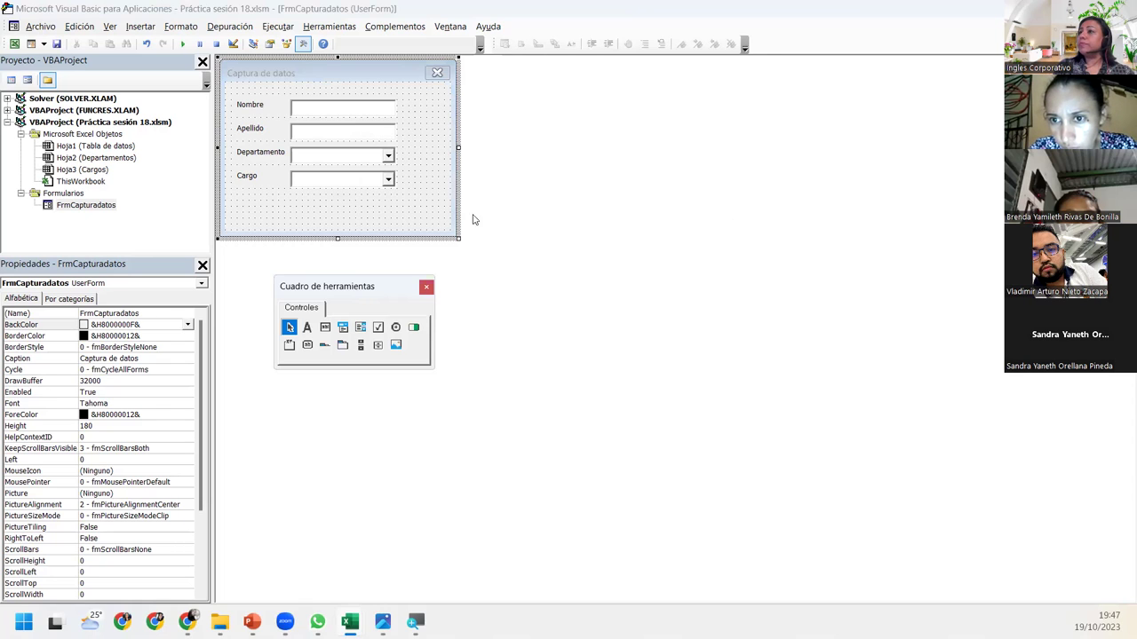
click(459, 238)
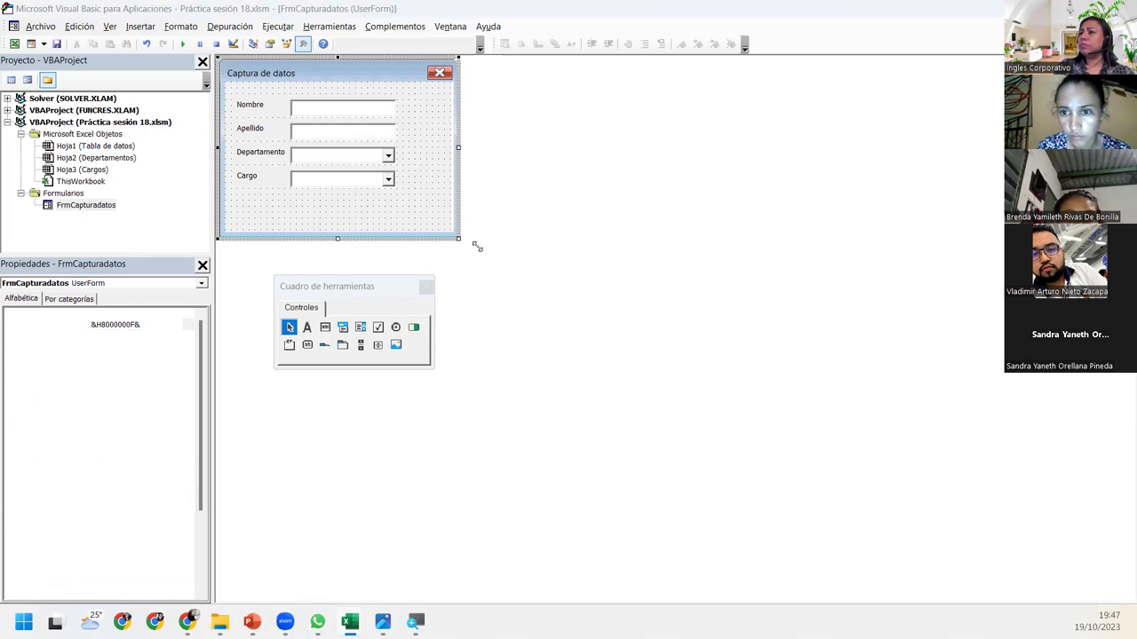
drag(473, 245, 652, 250)
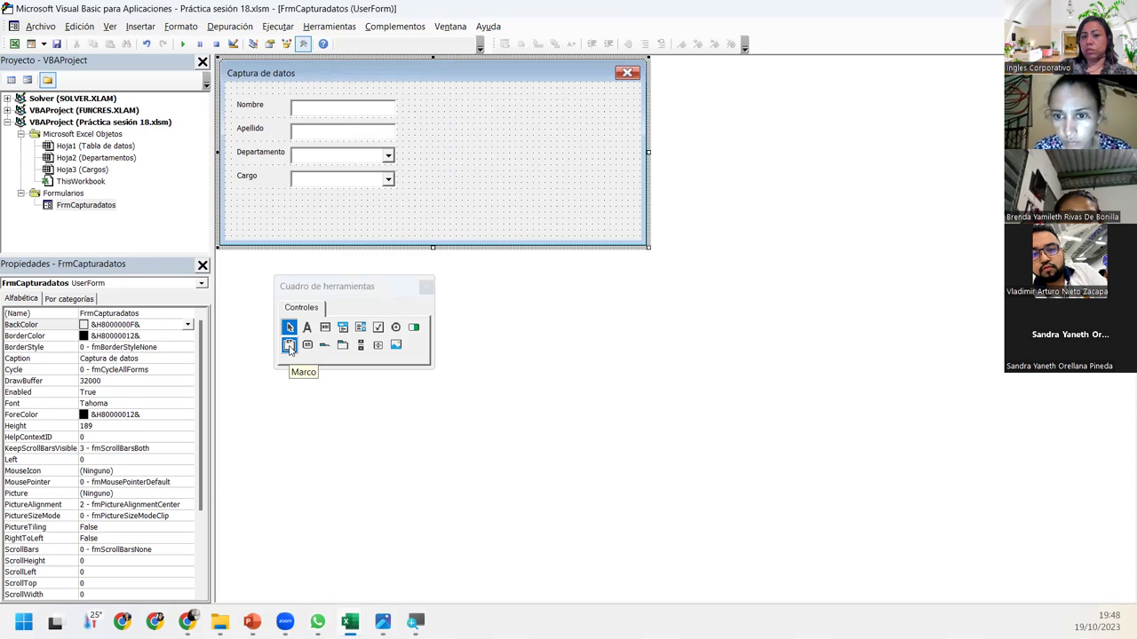
click(290, 347)
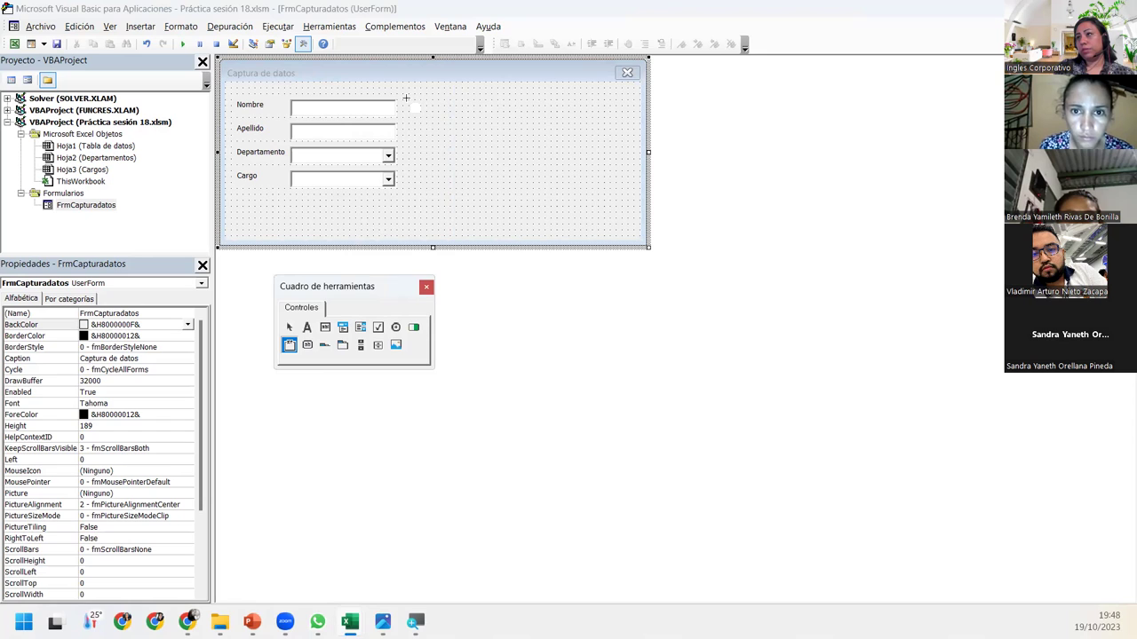
mouse_move(408, 100)
mouse_down()
mouse_move(573, 189)
mouse_move(560, 225)
mouse_up()
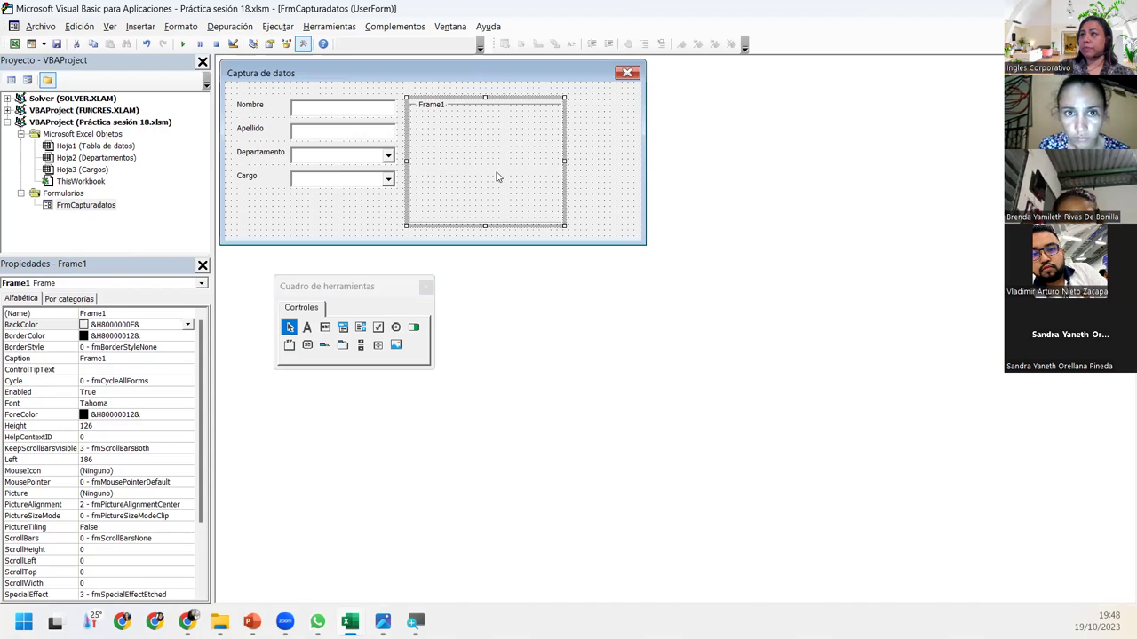
Set the new frame's Caption property to Planilla.
click(125, 367)
click(120, 358)
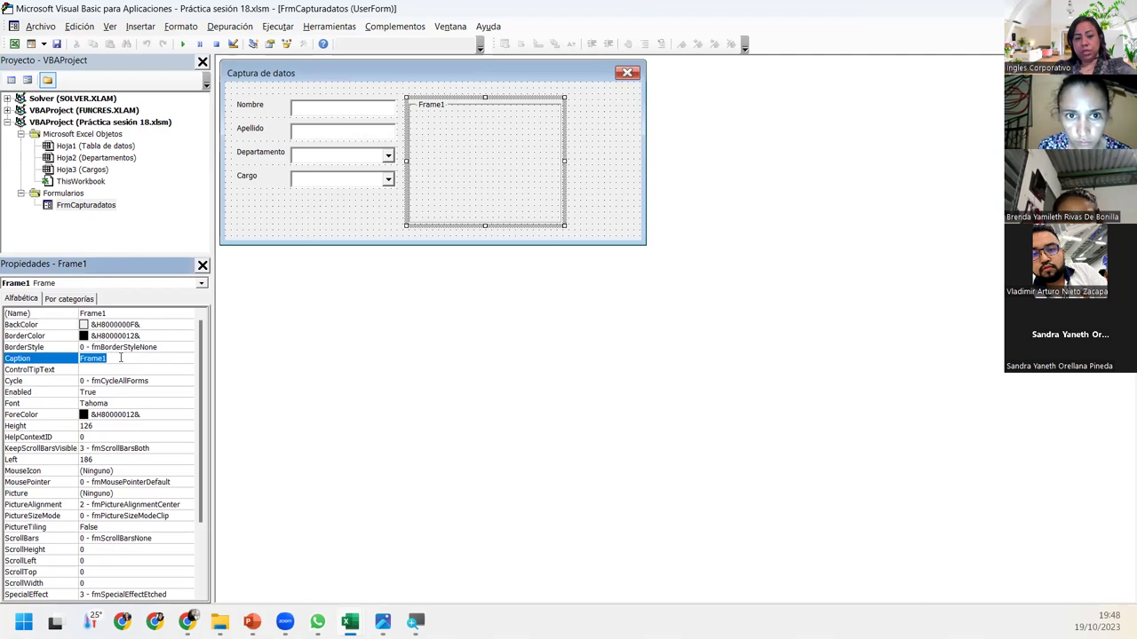
text(F)
text(lanilla)
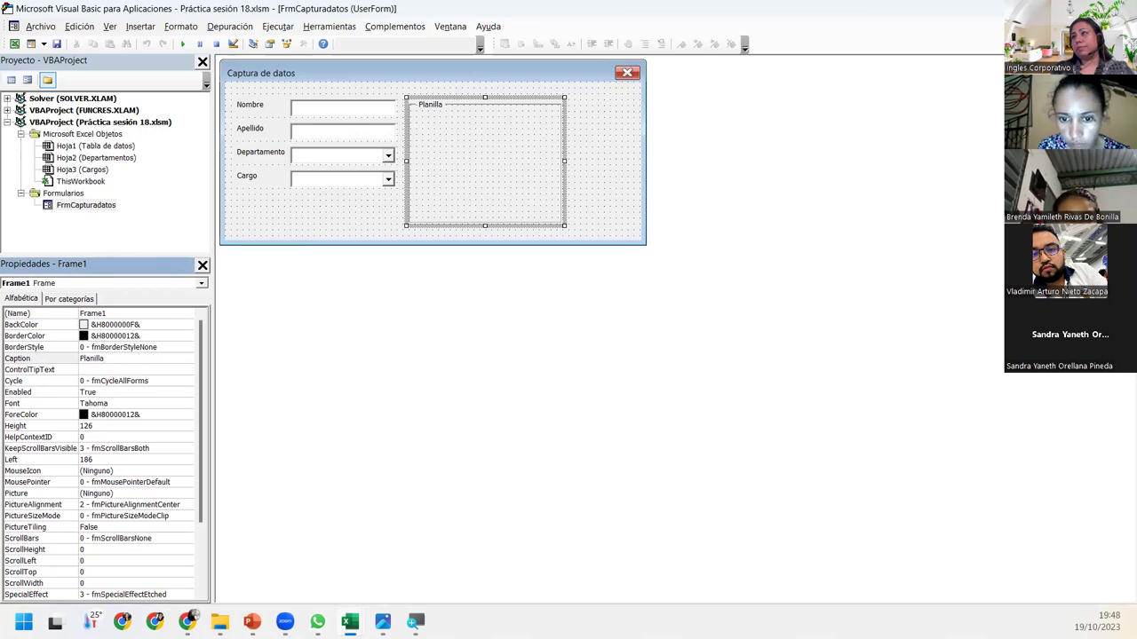
click(582, 194)
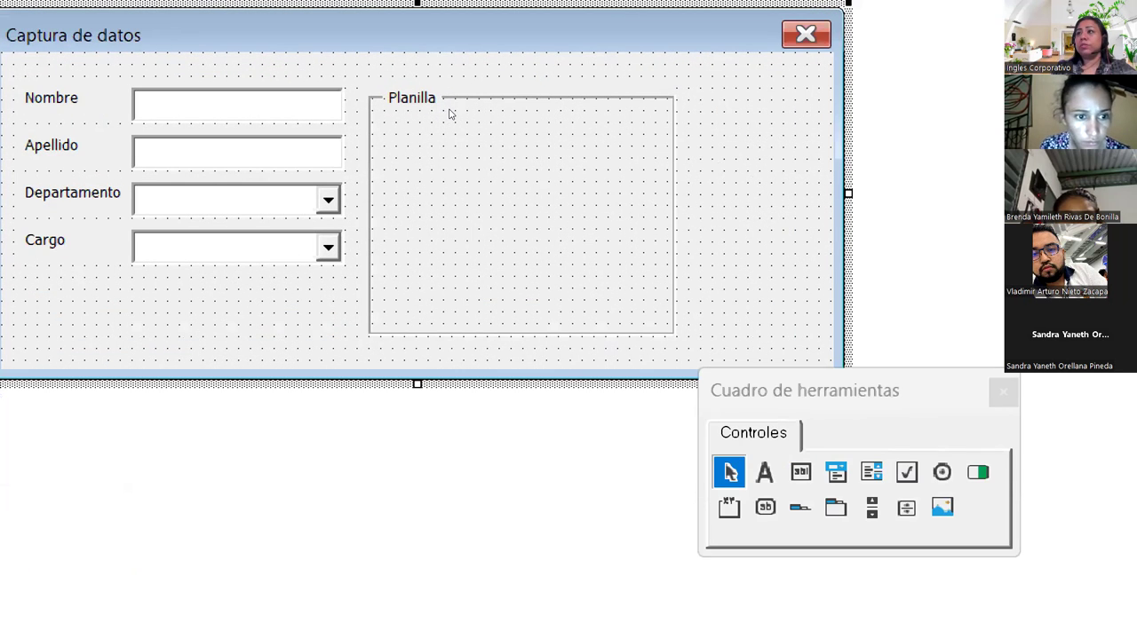
Raise the Planilla frame's top edge and try several vertical positions for the frame.
click(446, 105)
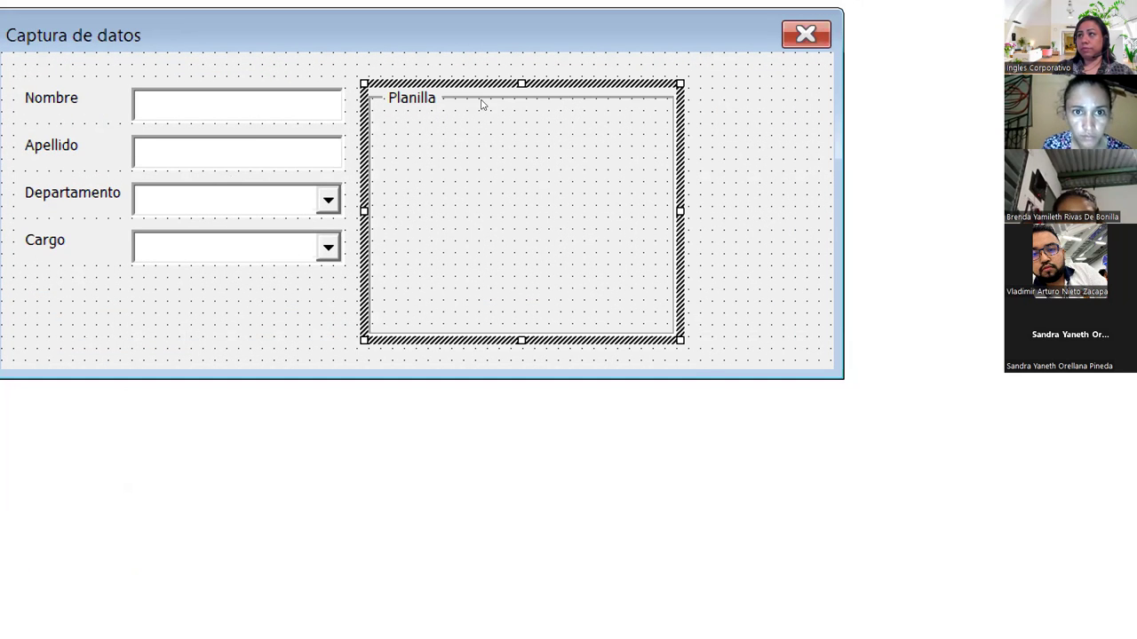
drag(484, 89, 484, 77)
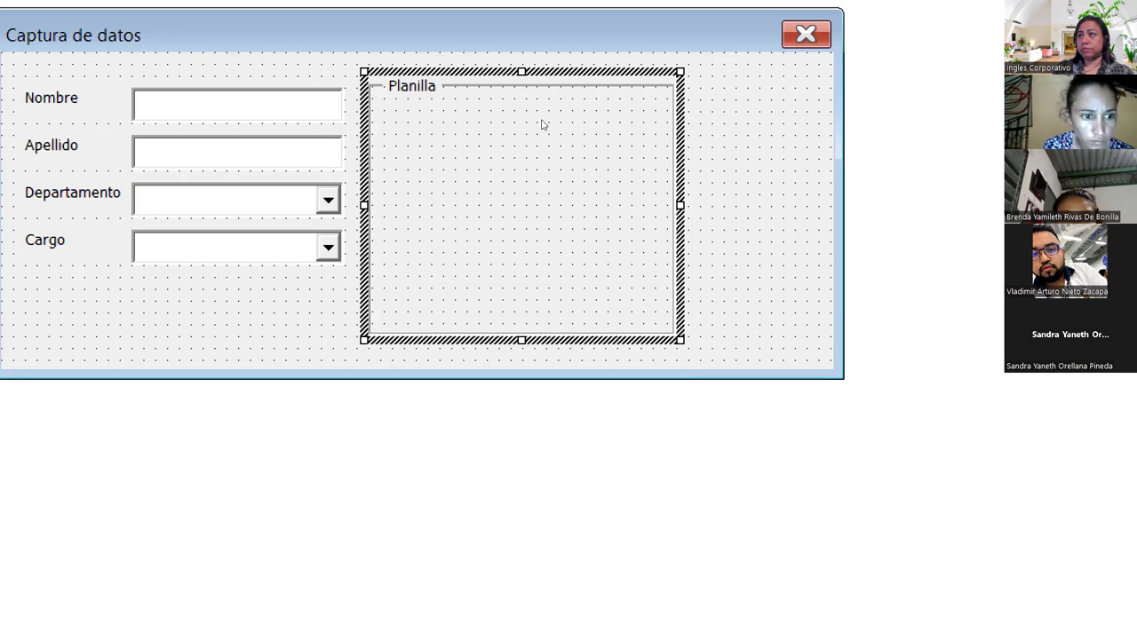
click(612, 184)
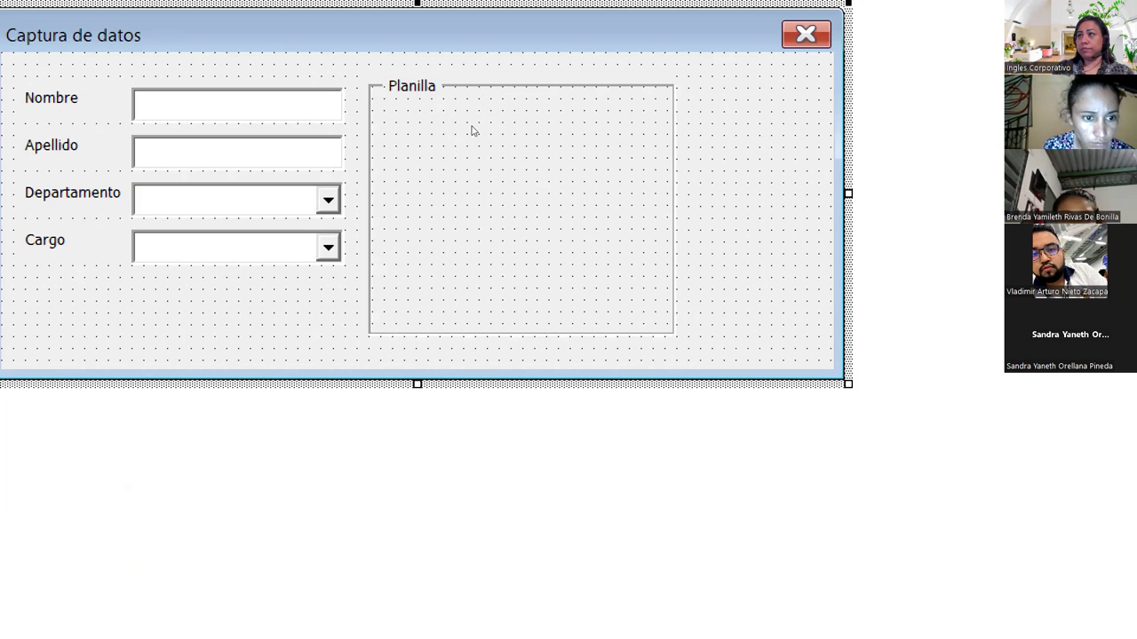
click(463, 98)
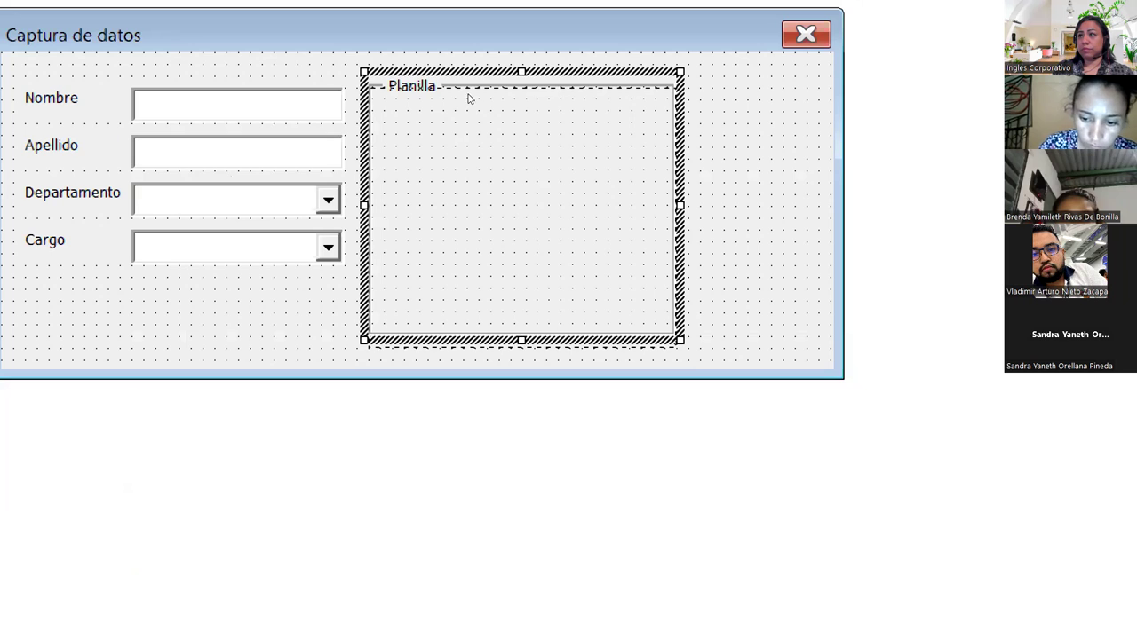
drag(469, 98, 469, 110)
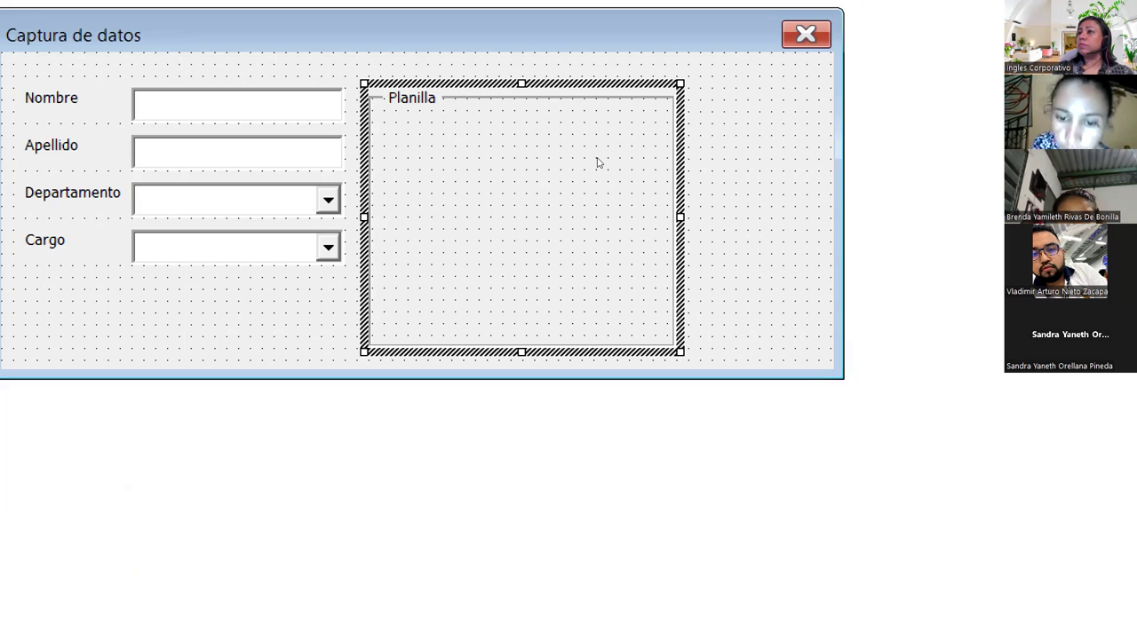
key(Escape)
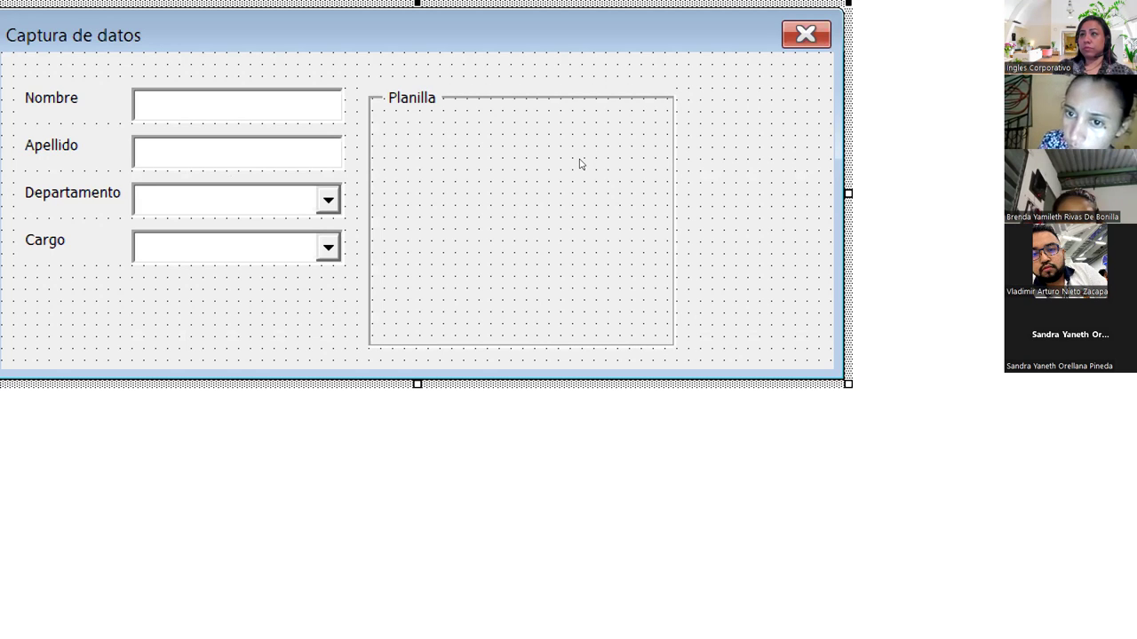
click(477, 106)
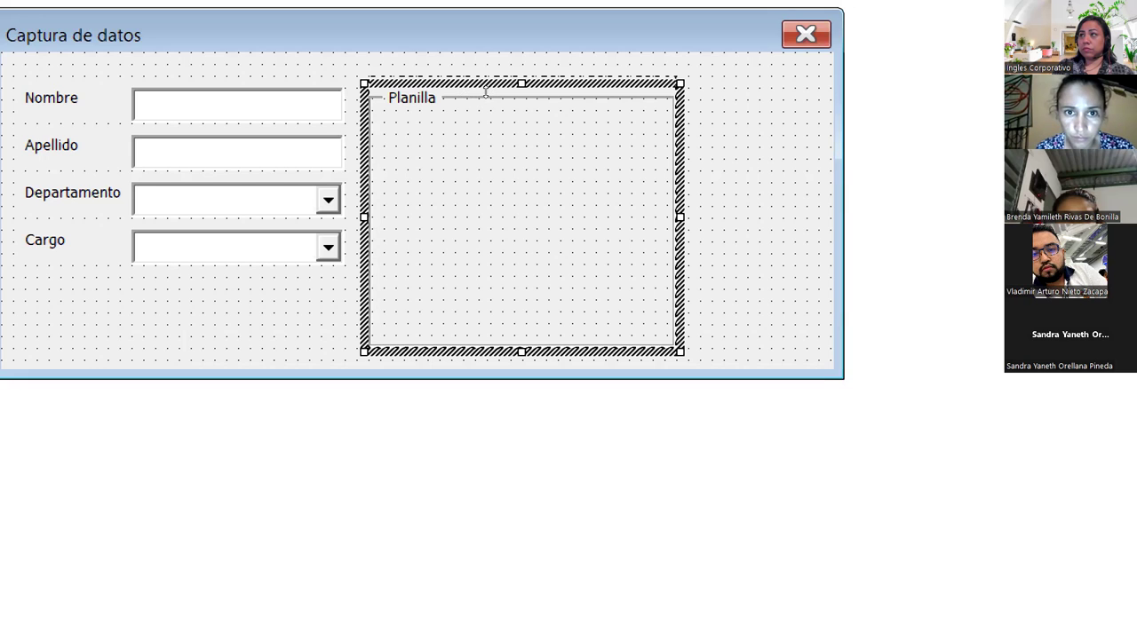
drag(490, 97, 490, 85)
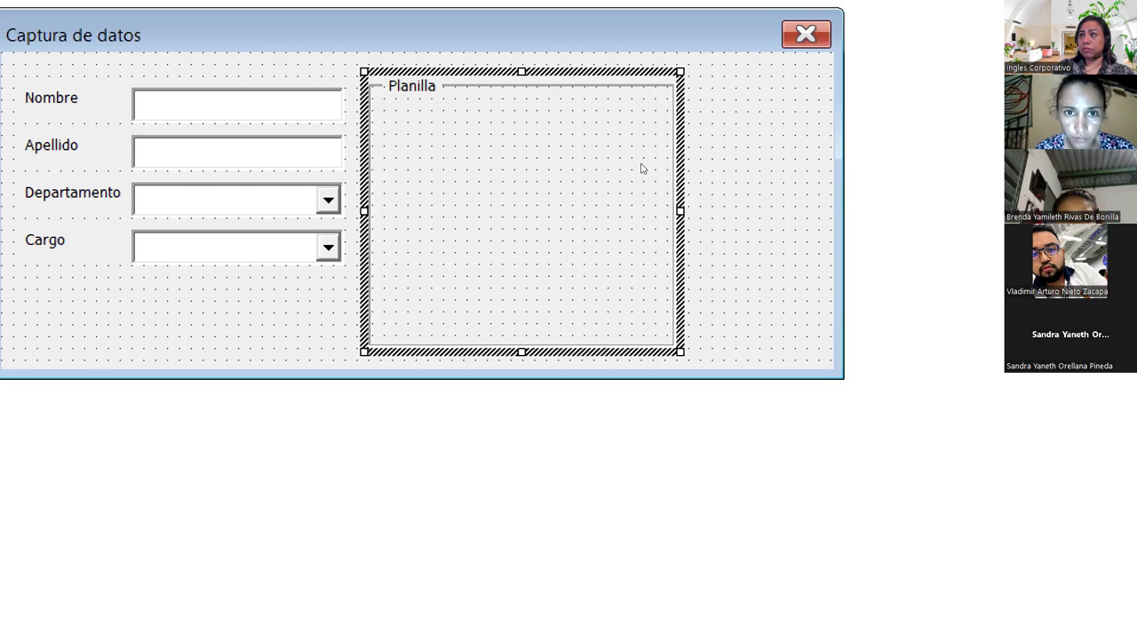
click(411, 124)
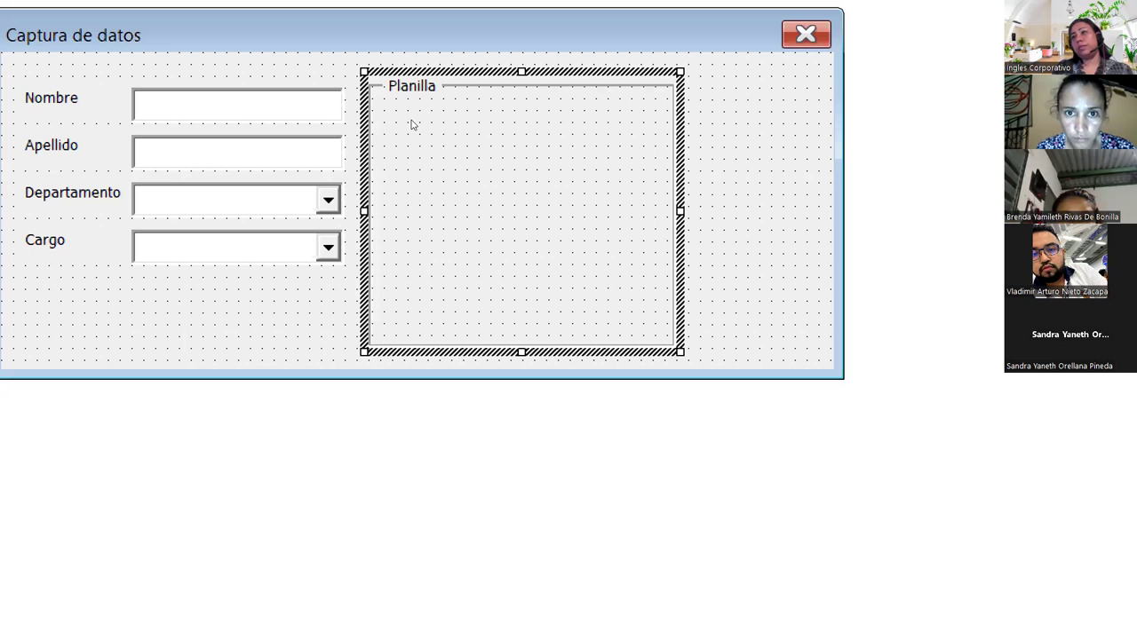
drag(406, 117, 407, 139)
Check the Nombre text box position and move the Planilla frame up level with it.
key(Tab)
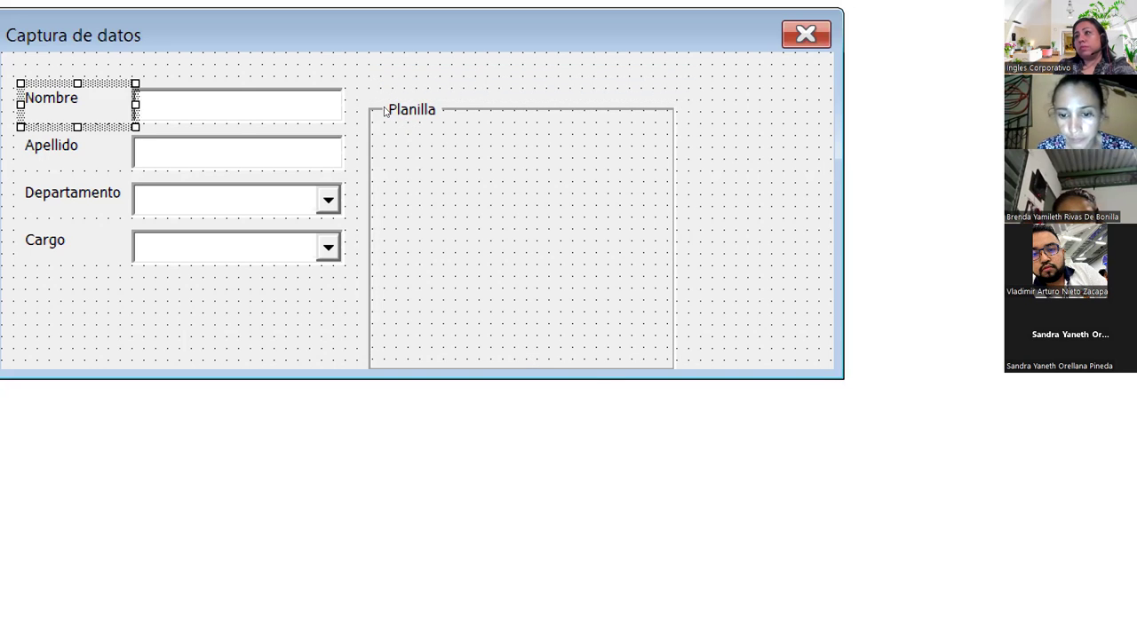
key(Tab)
click(489, 131)
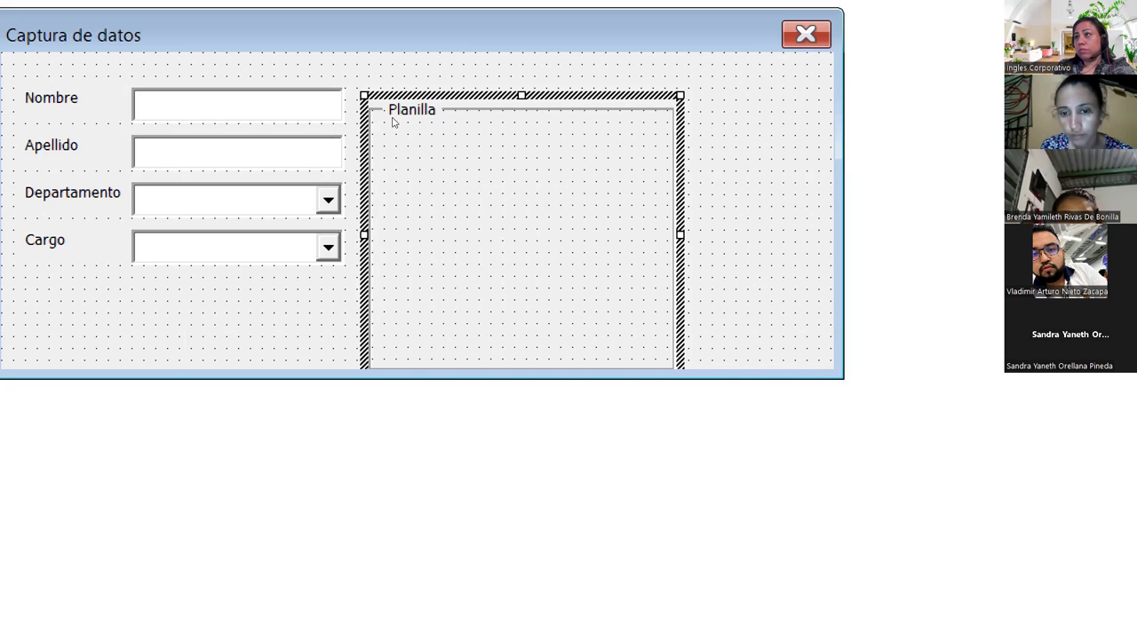
drag(355, 116, 133, 267)
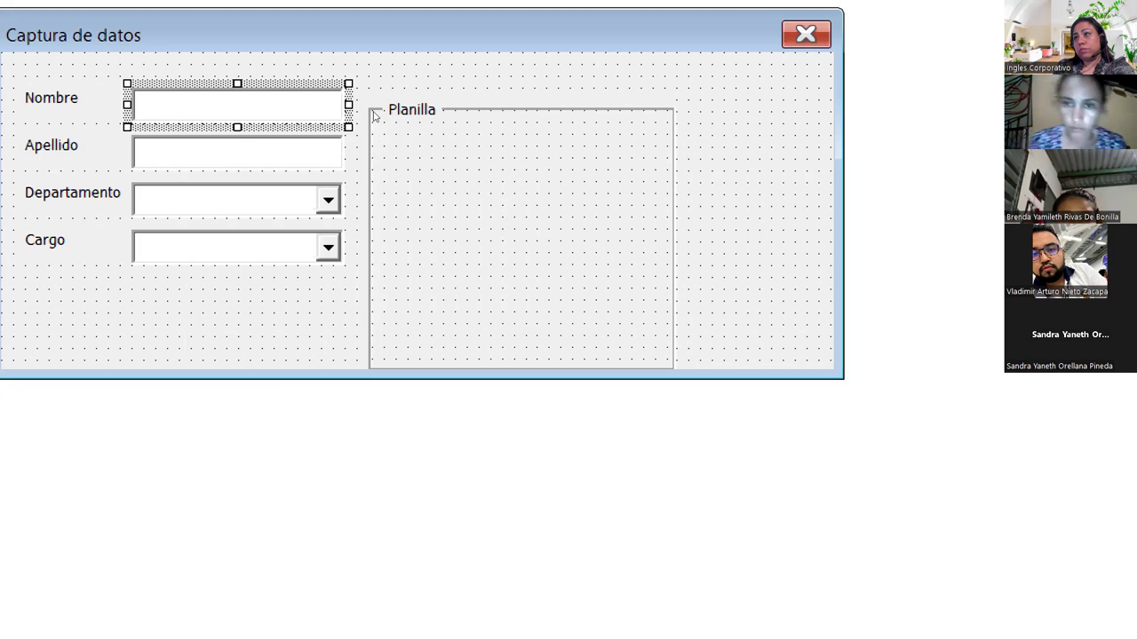
click(460, 105)
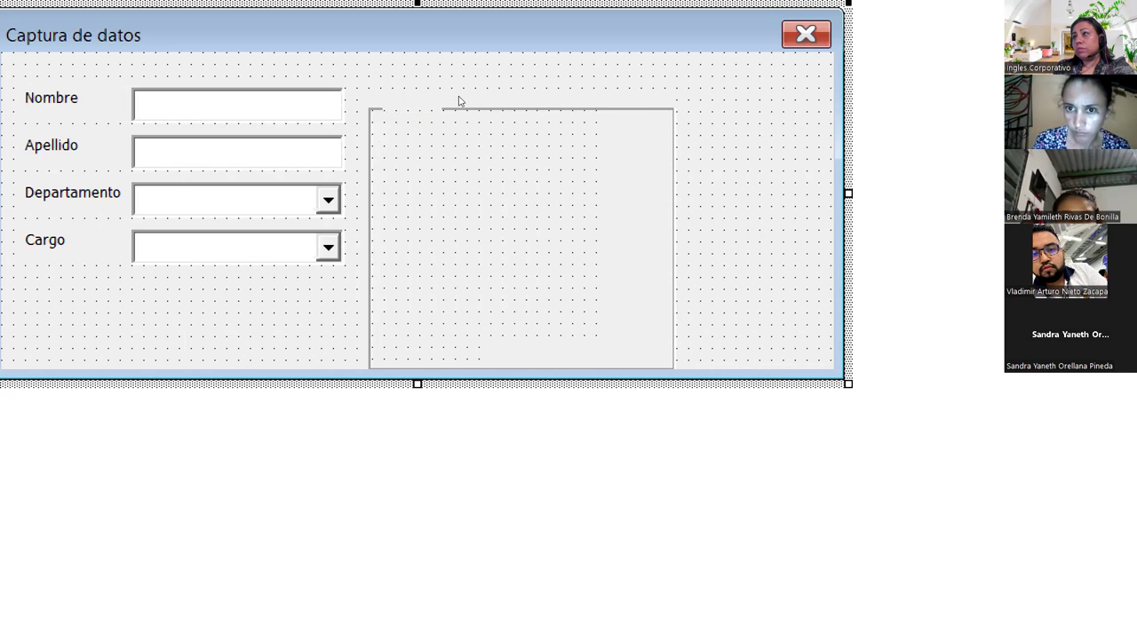
click(426, 116)
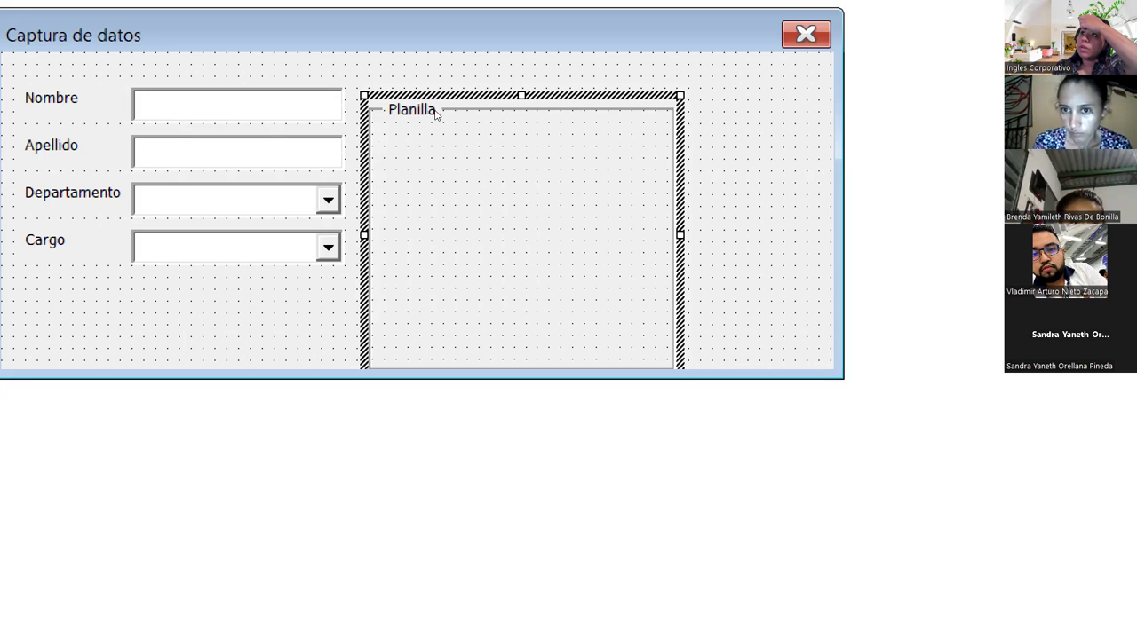
drag(435, 114, 437, 98)
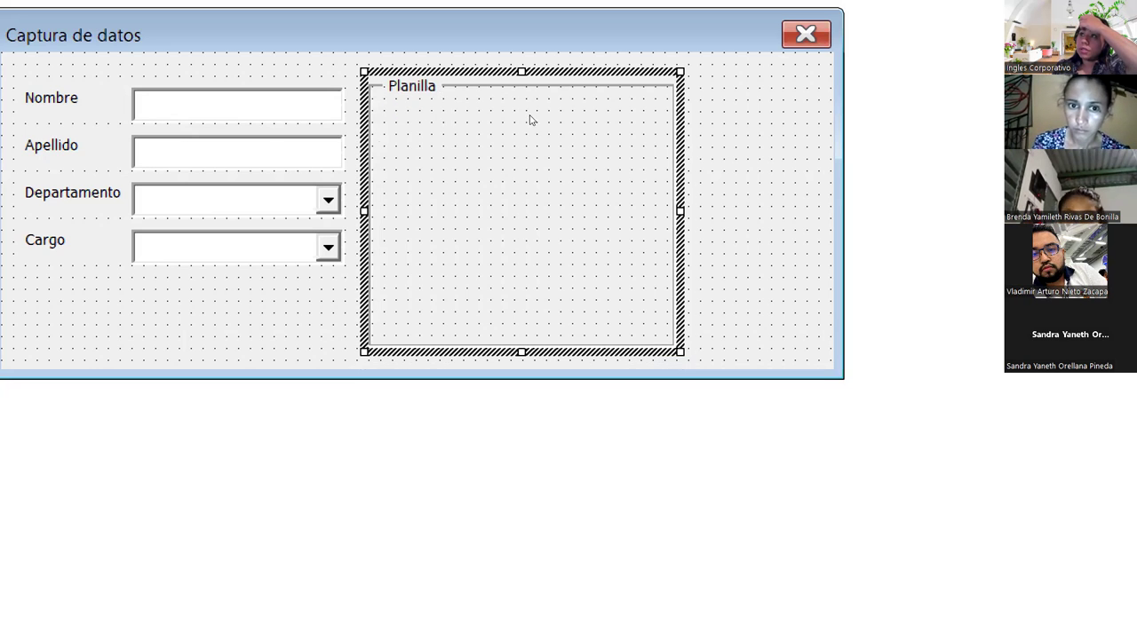
click(621, 167)
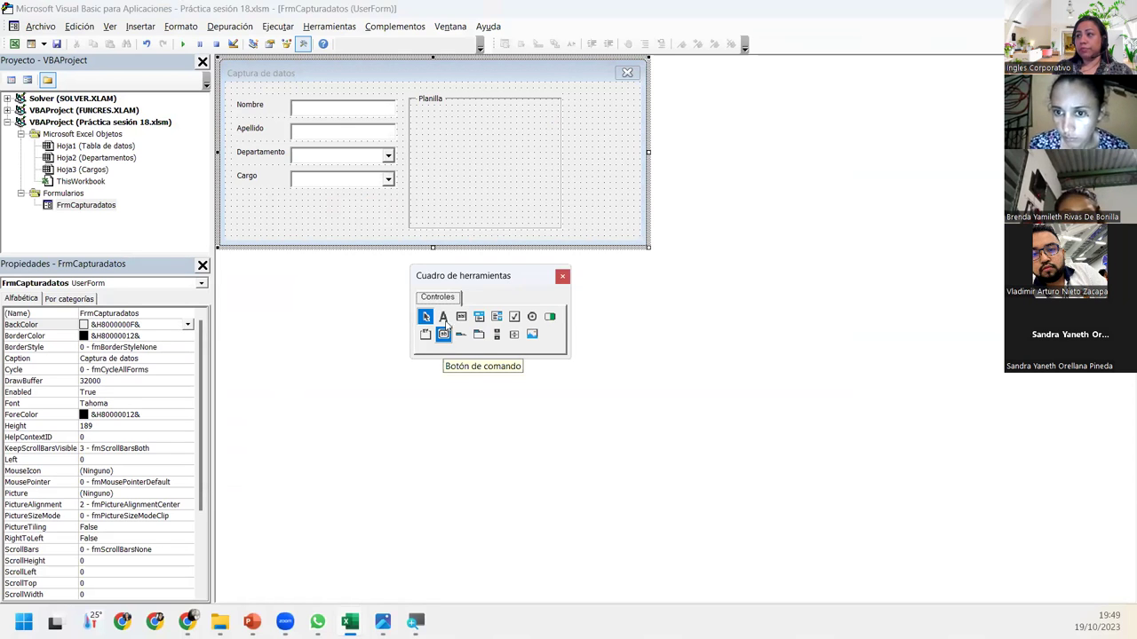
Draw a label at the top of the Planilla frame, caption it Salario, and narrow it.
click(443, 317)
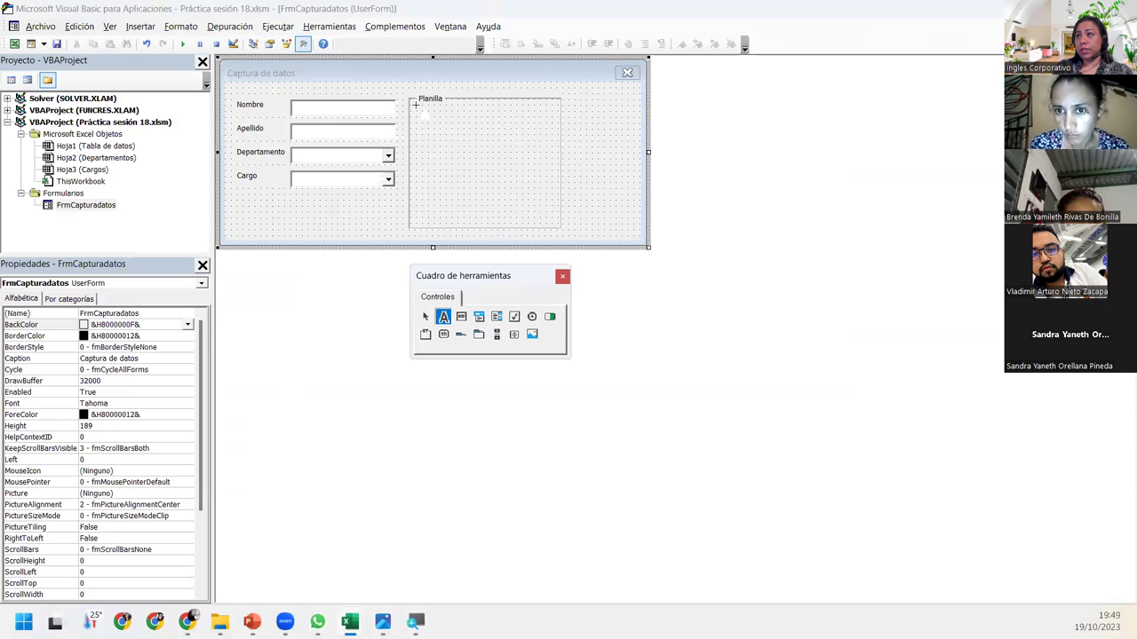
drag(415, 105, 489, 124)
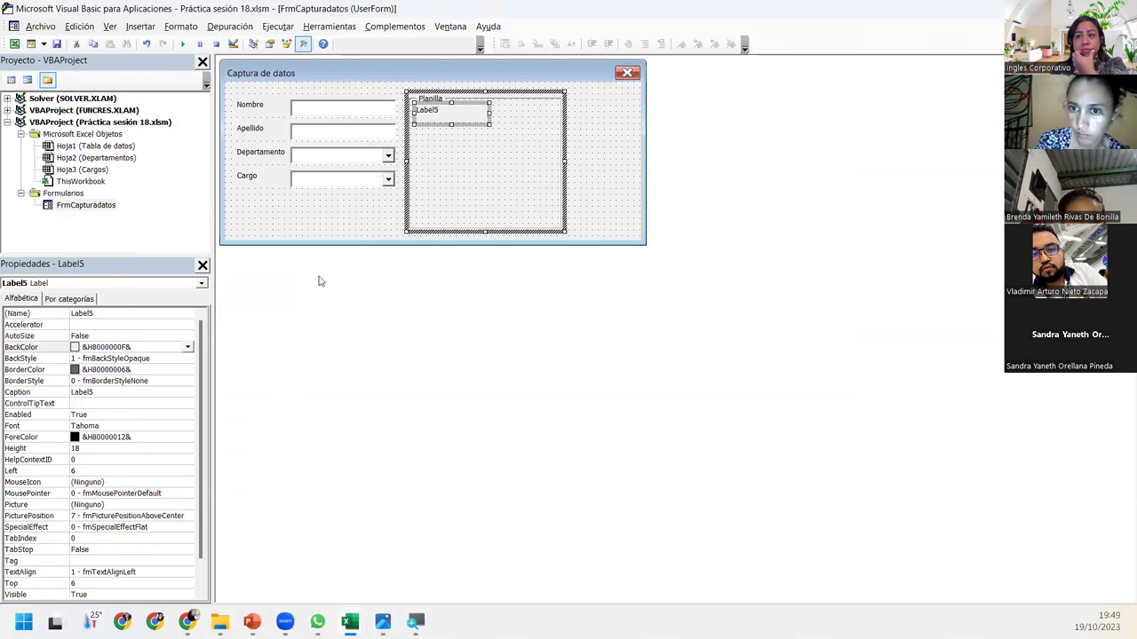
double_click(99, 394)
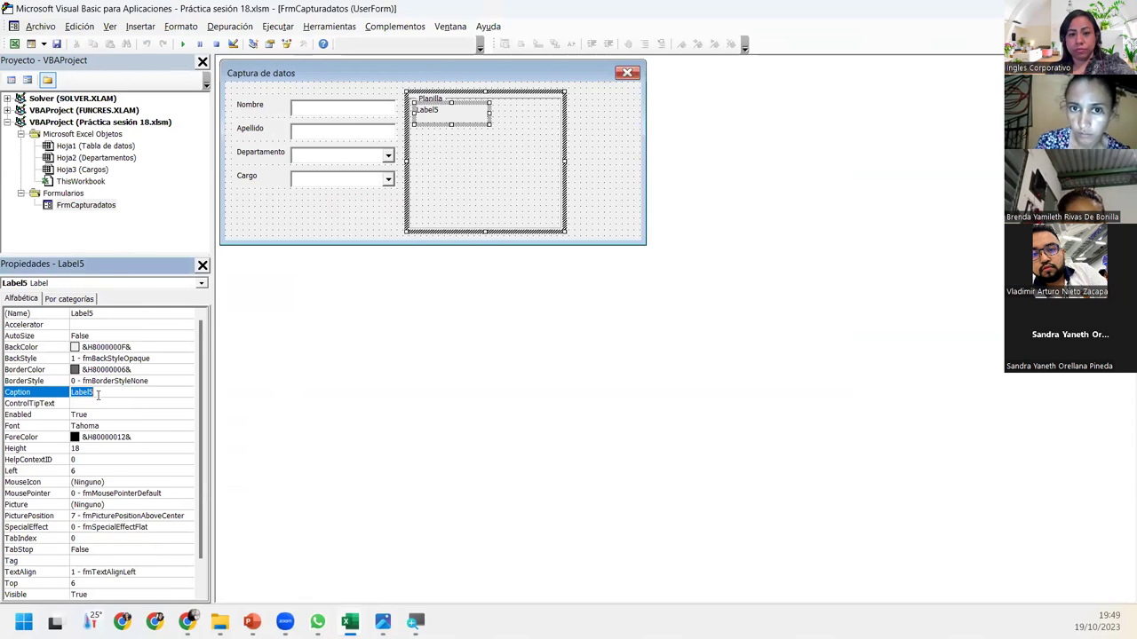
text(Salario)
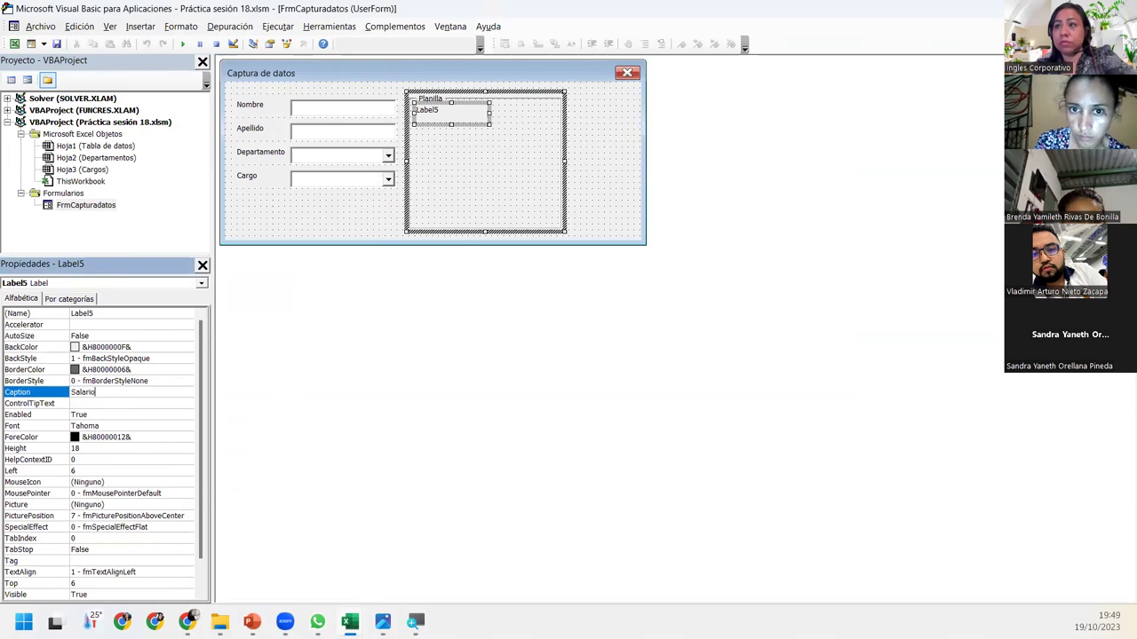
key(Return)
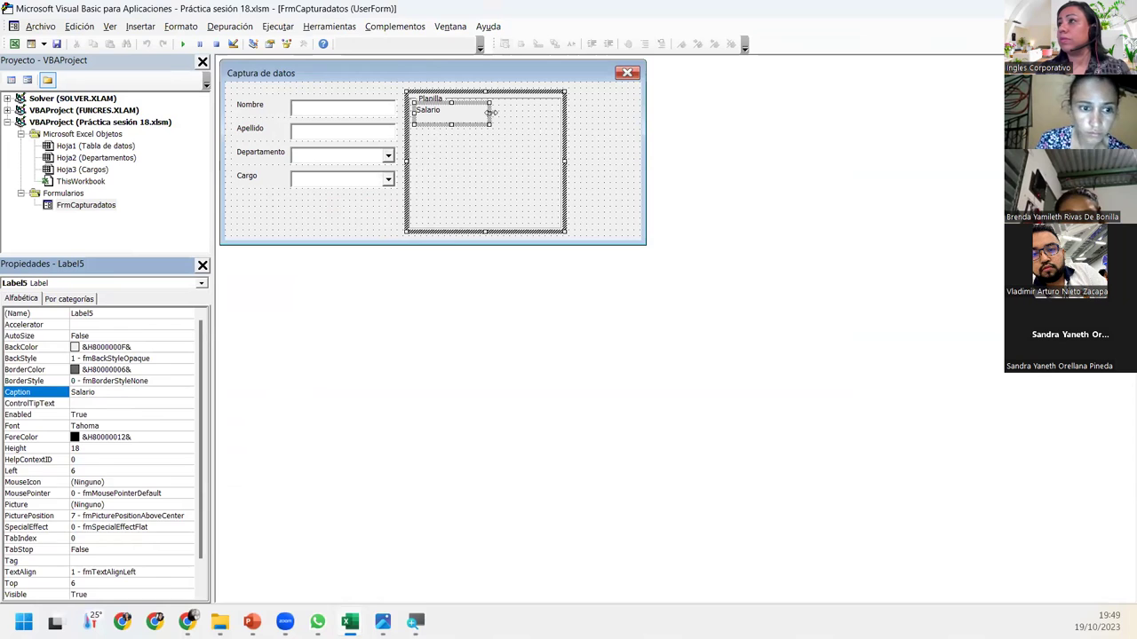
drag(490, 112, 455, 113)
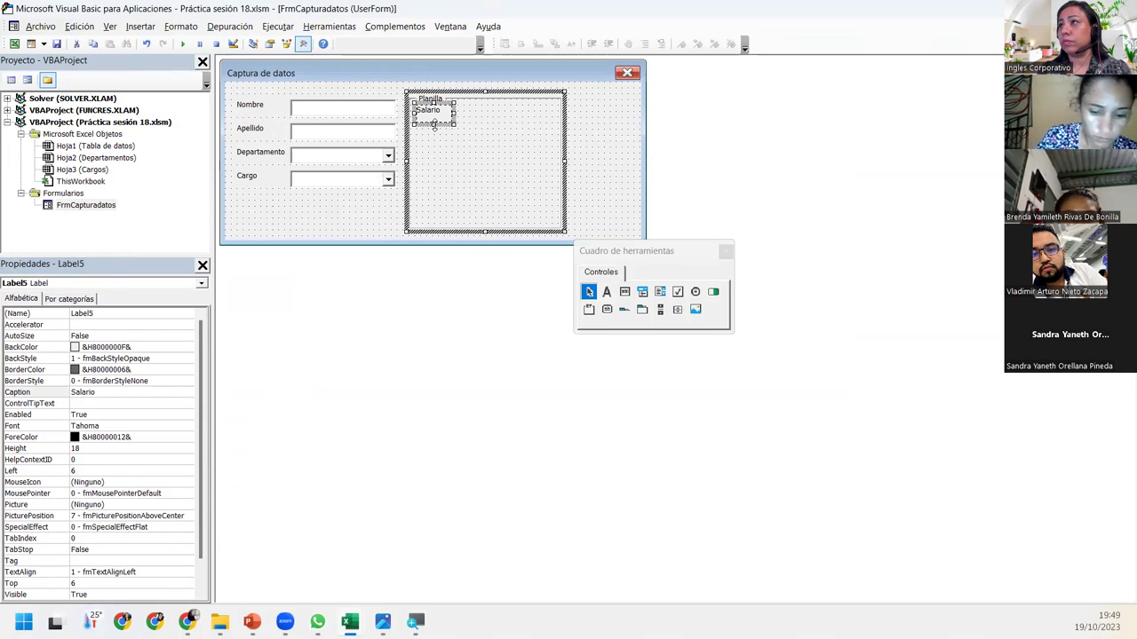
click(439, 143)
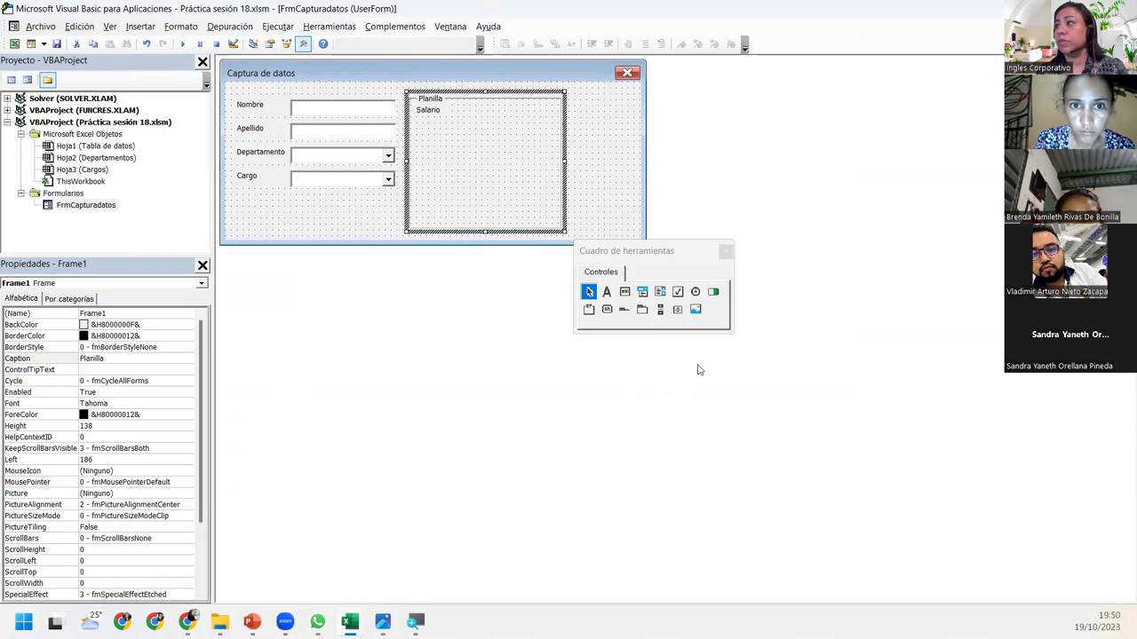
Add a label below Salario in the Planilla frame captioned 'Descuentos'.
click(608, 293)
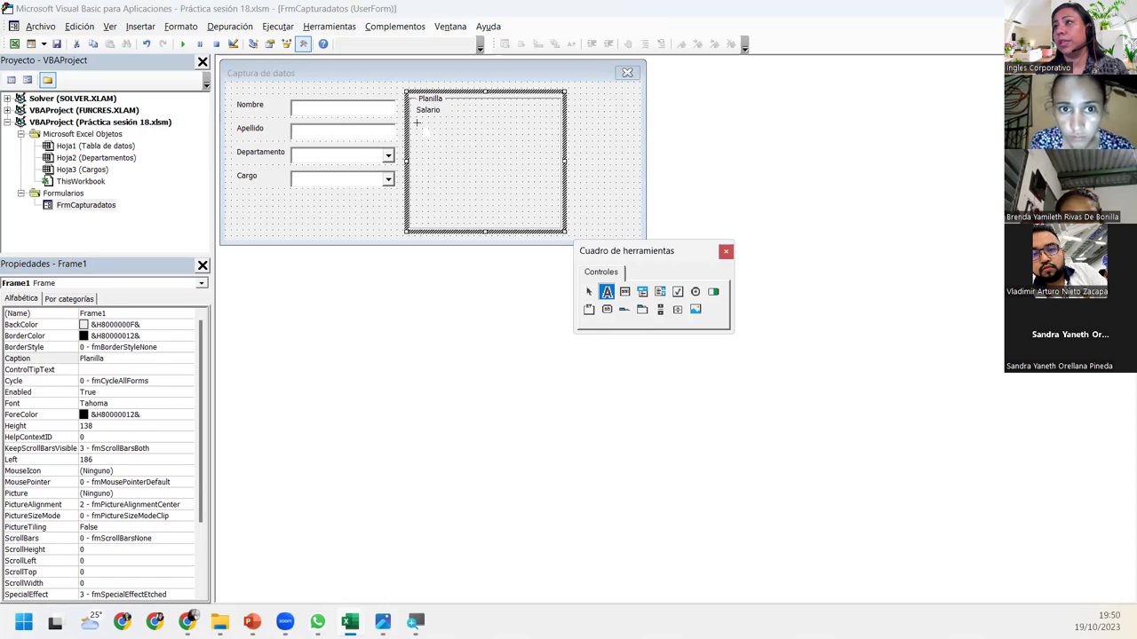
click(416, 124)
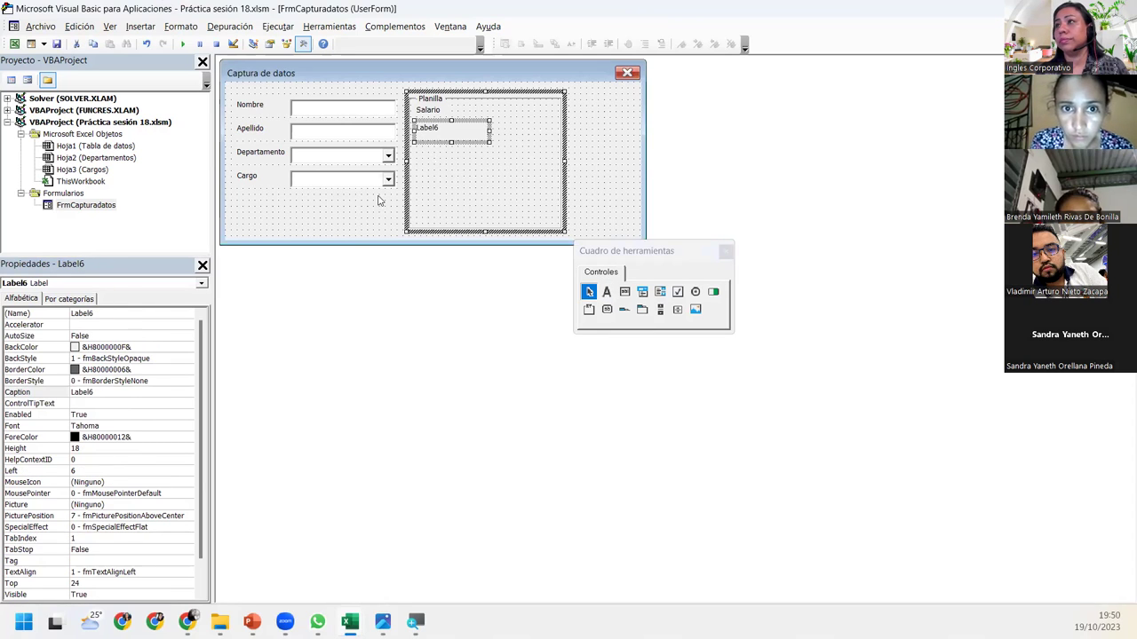
click(112, 391)
text(Descuento)
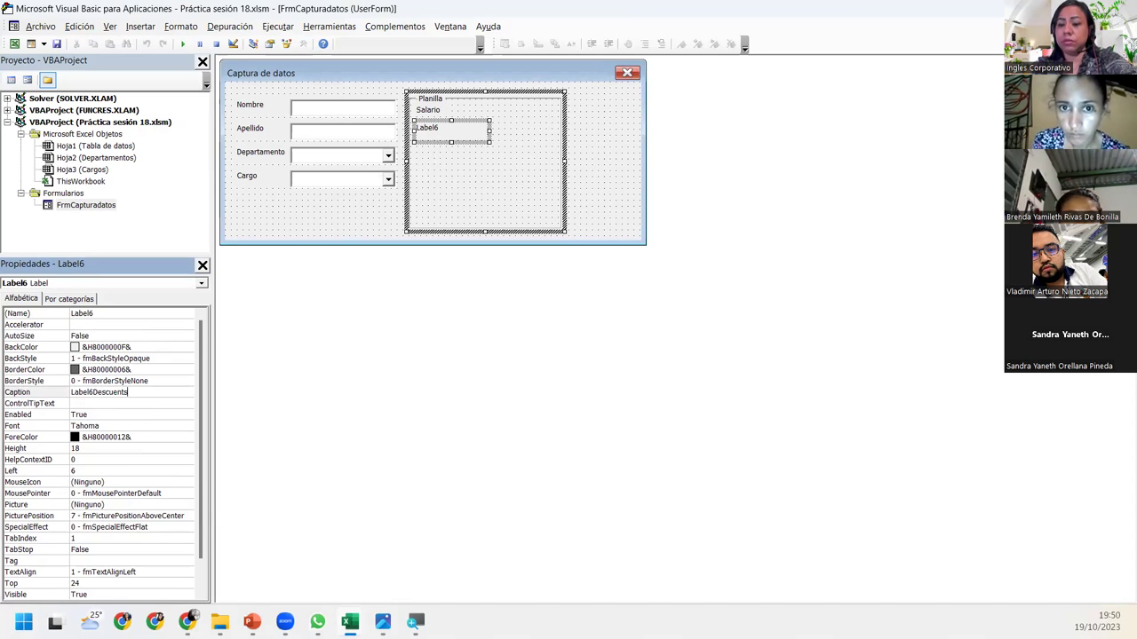
key(BackSpace)
key(BackSpace)
key(BackSpace)
key(BackSpace)
key(BackSpace)
key(BackSpace)
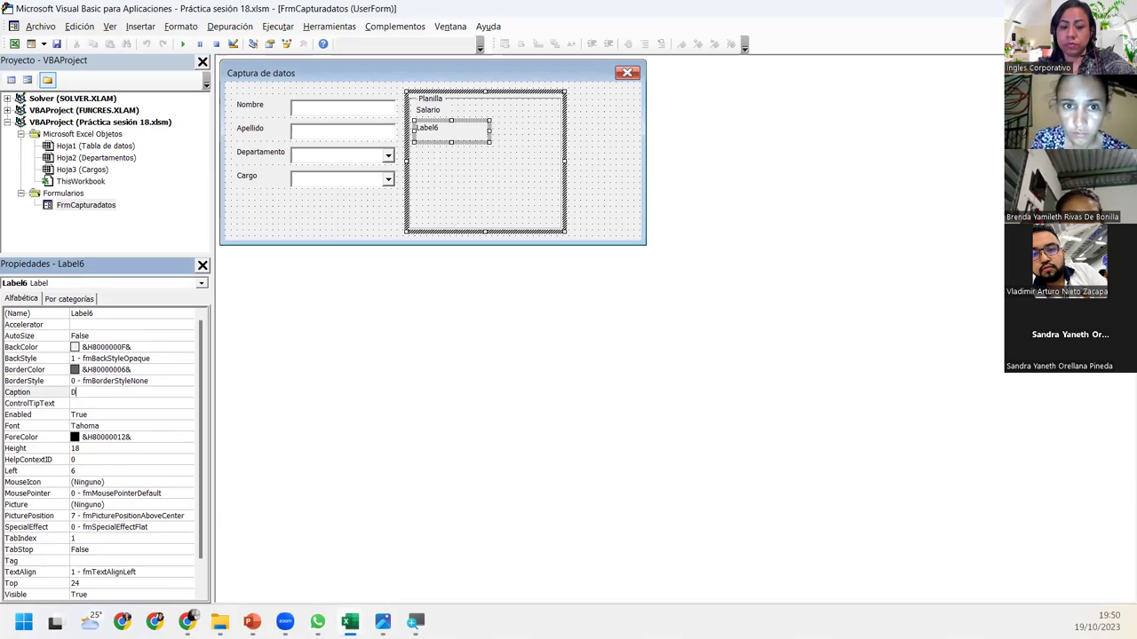
key(BackSpace)
text(entos)
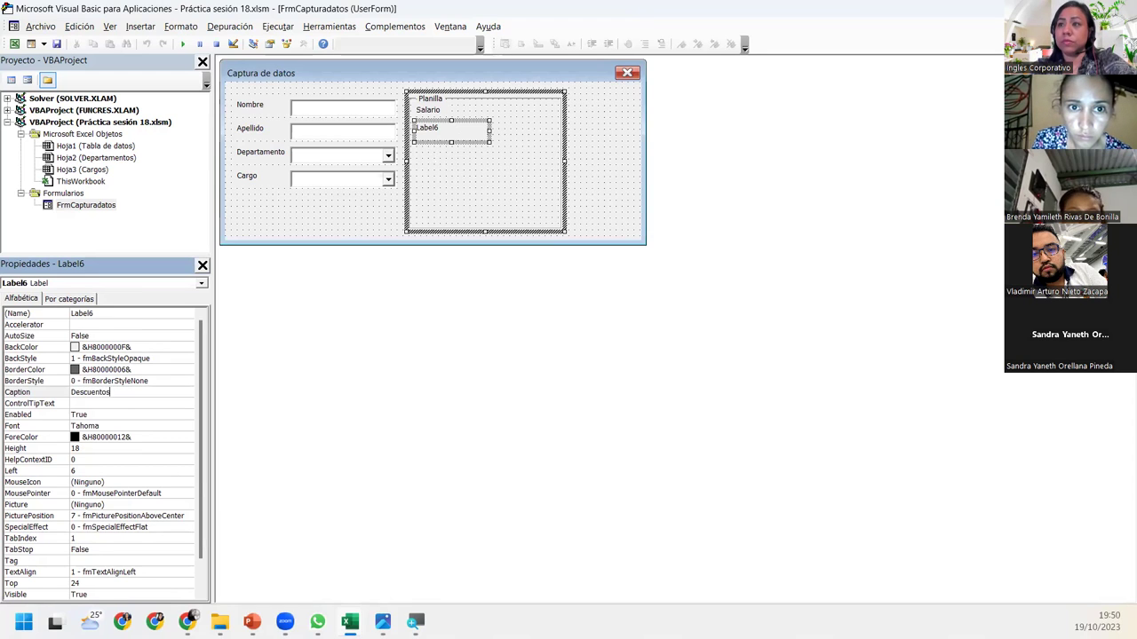
key(Return)
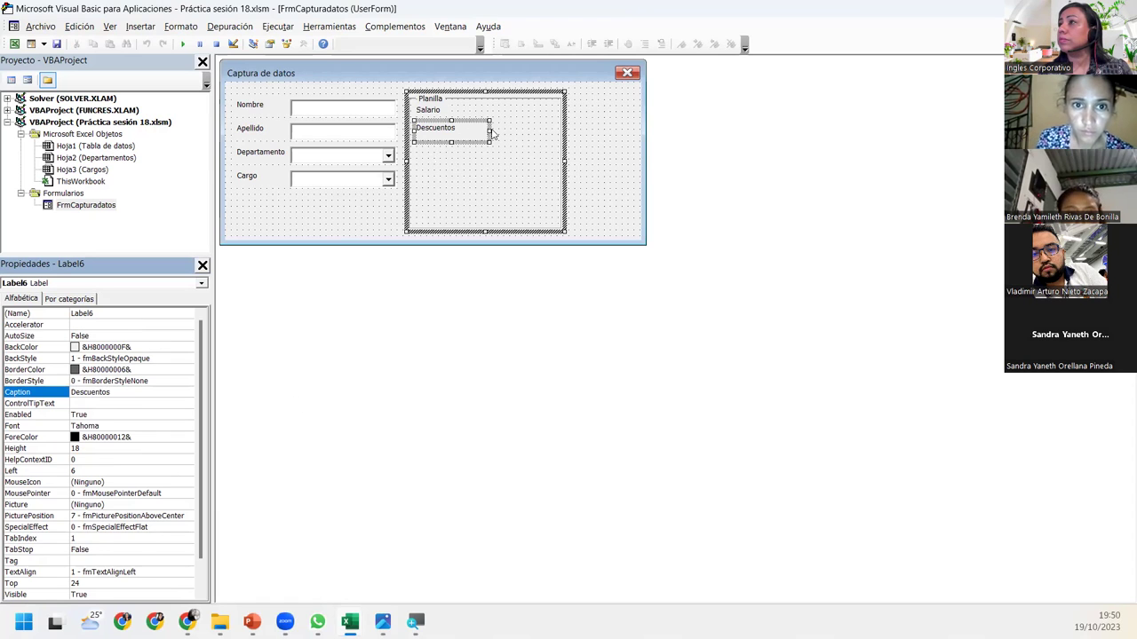
Select the Planilla frame and the Descuentos label to confirm it sits inside the frame.
click(490, 131)
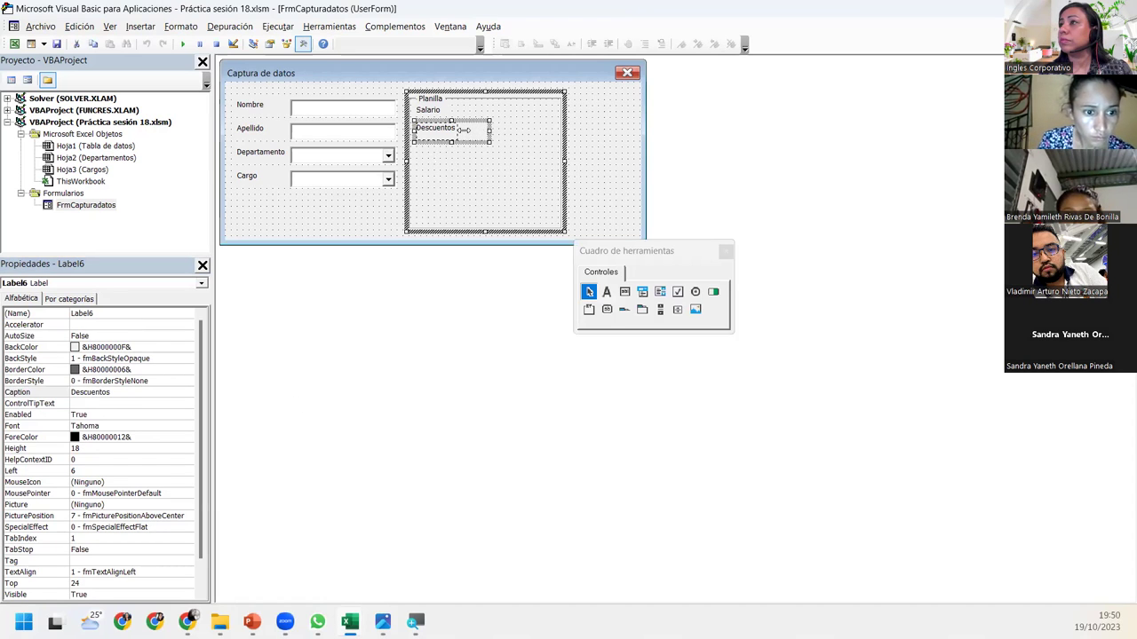
click(453, 165)
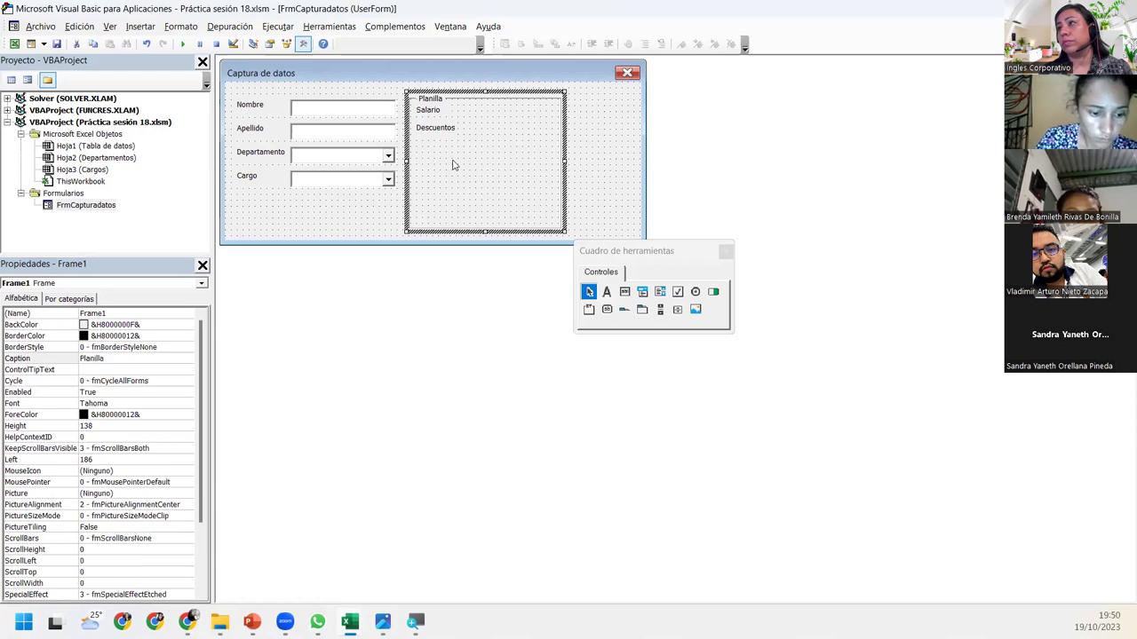
click(446, 133)
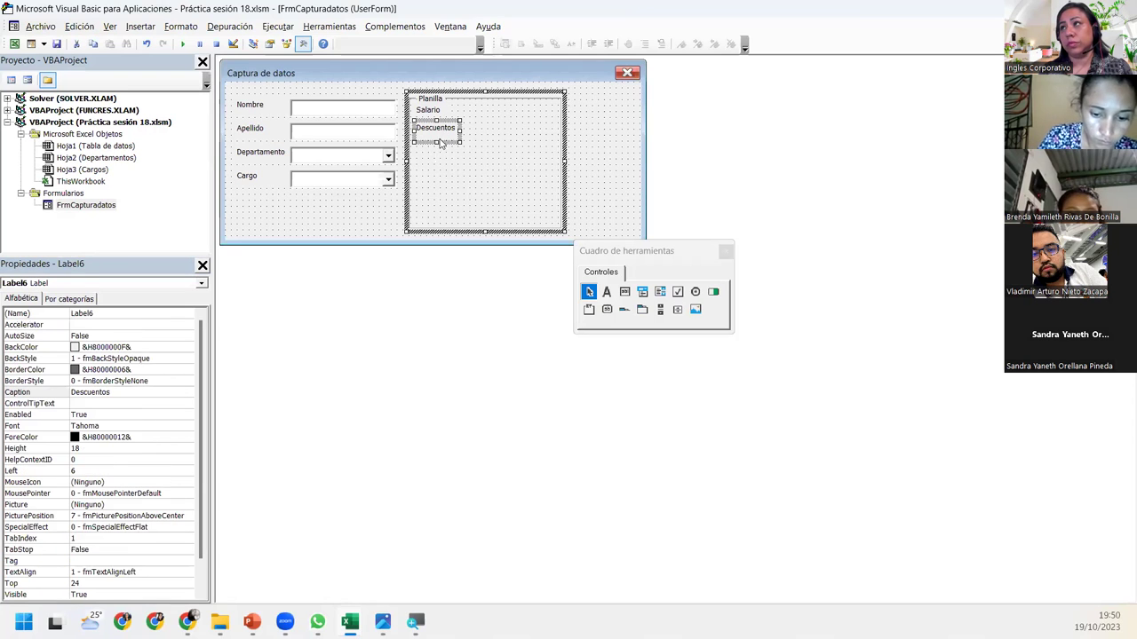
click(442, 167)
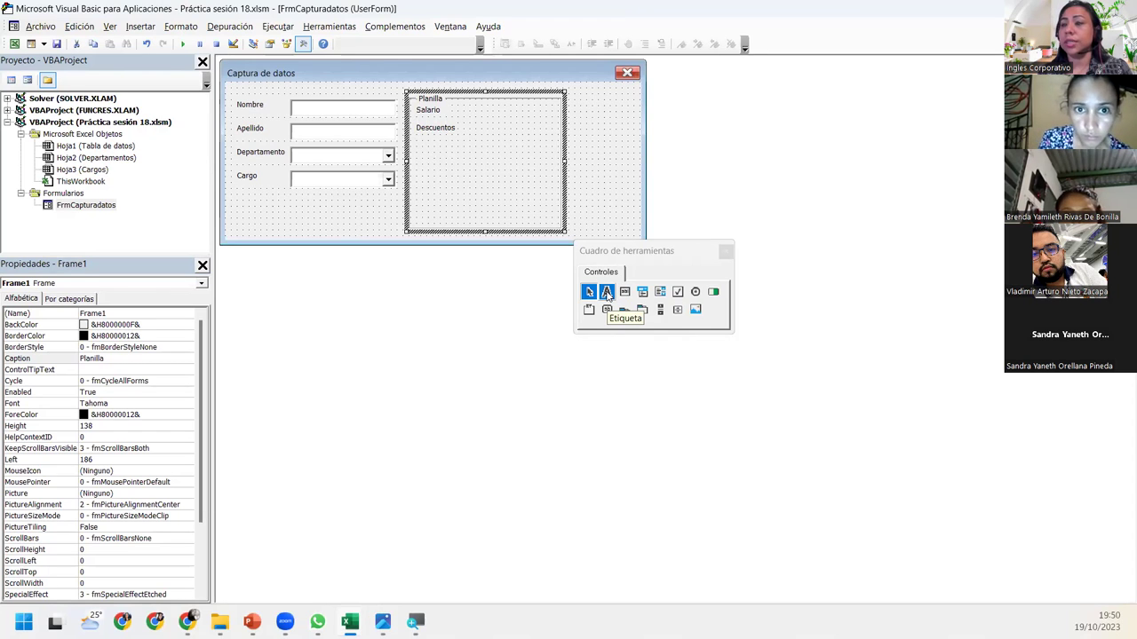
Draw a new label below Descuentos in the Planilla frame and clear its caption.
click(606, 292)
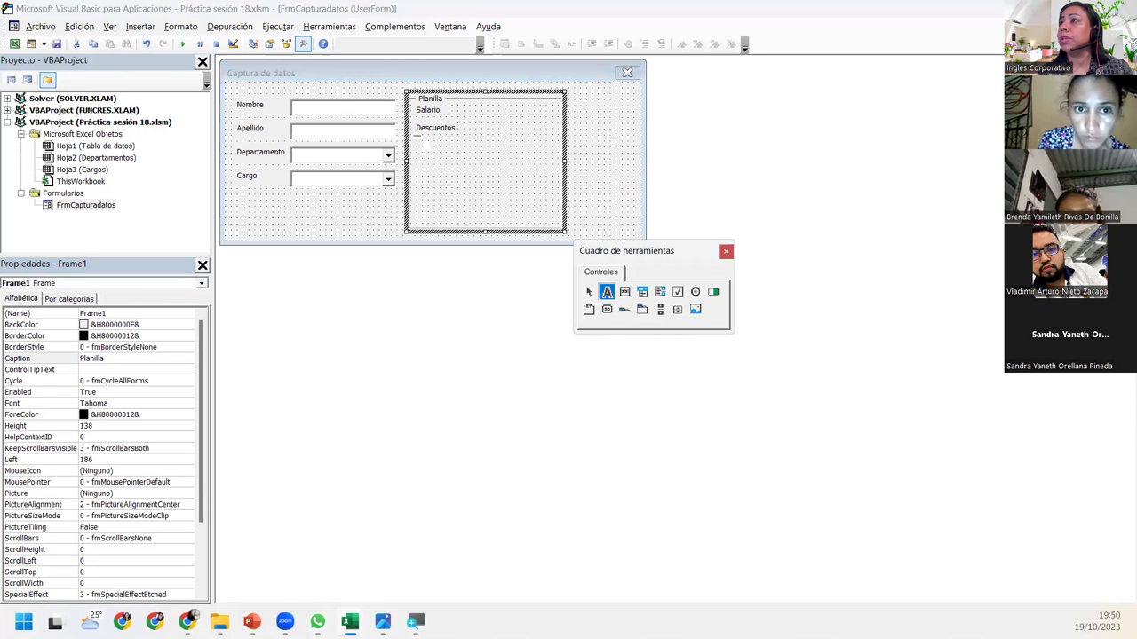
click(415, 135)
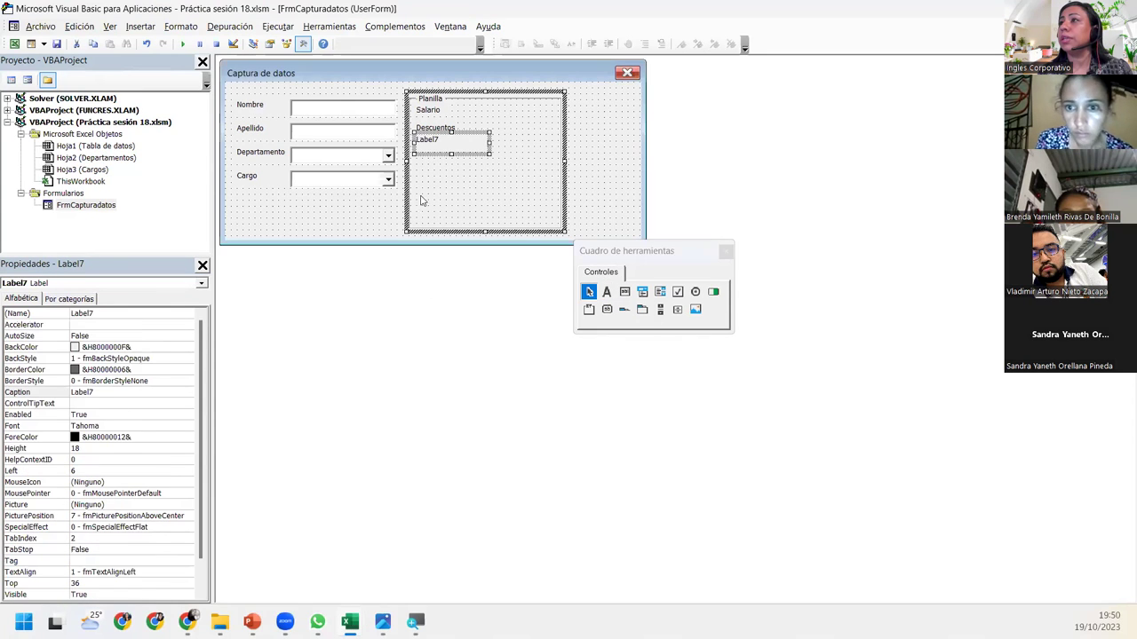
click(114, 392)
key(BackSpace)
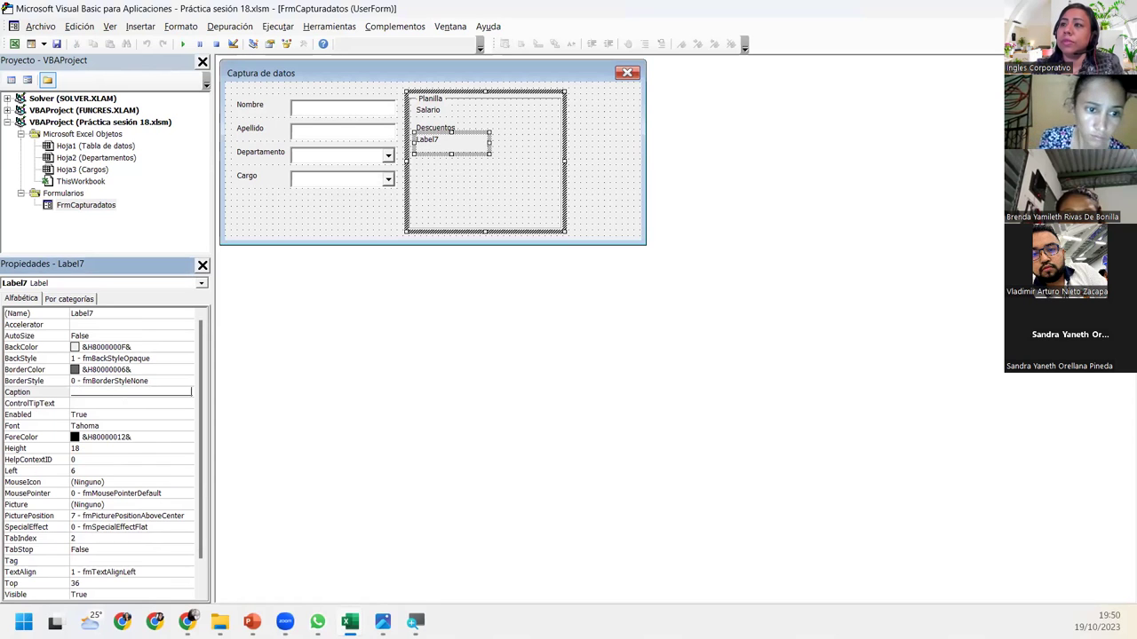
key(Return)
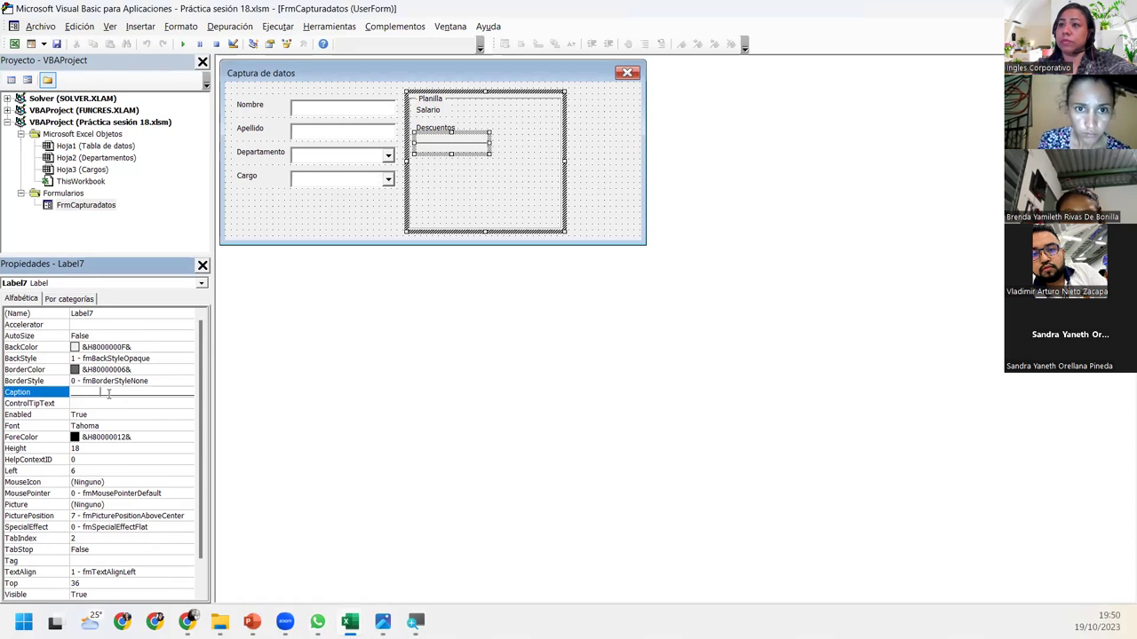
Stretch the blank label across the Planilla frame width and nudge it up one step.
click(109, 394)
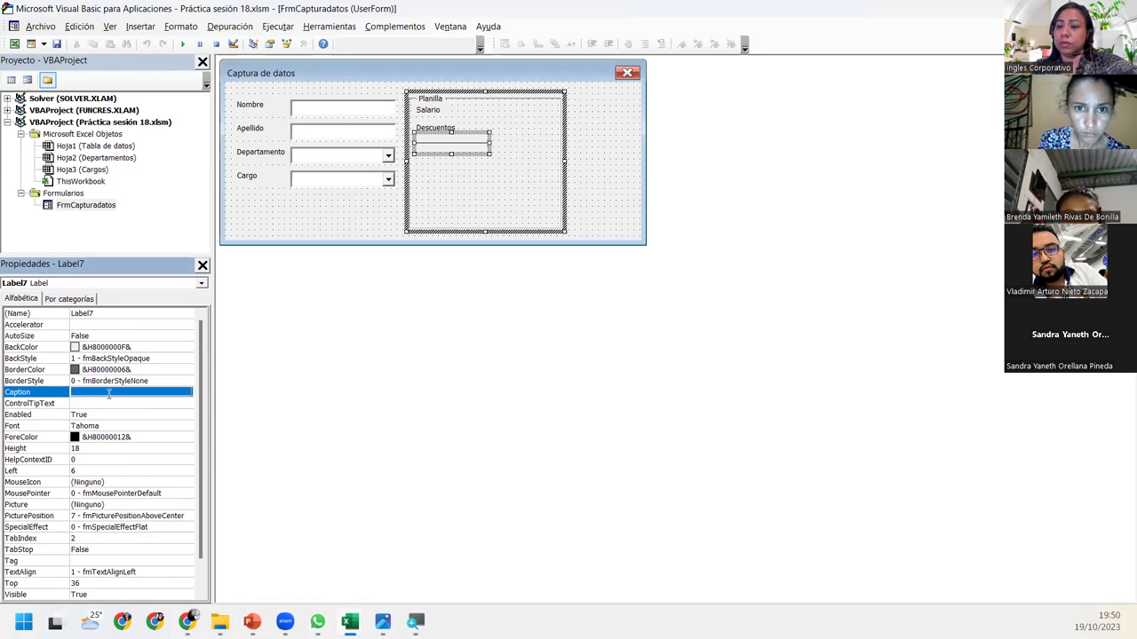
click(108, 393)
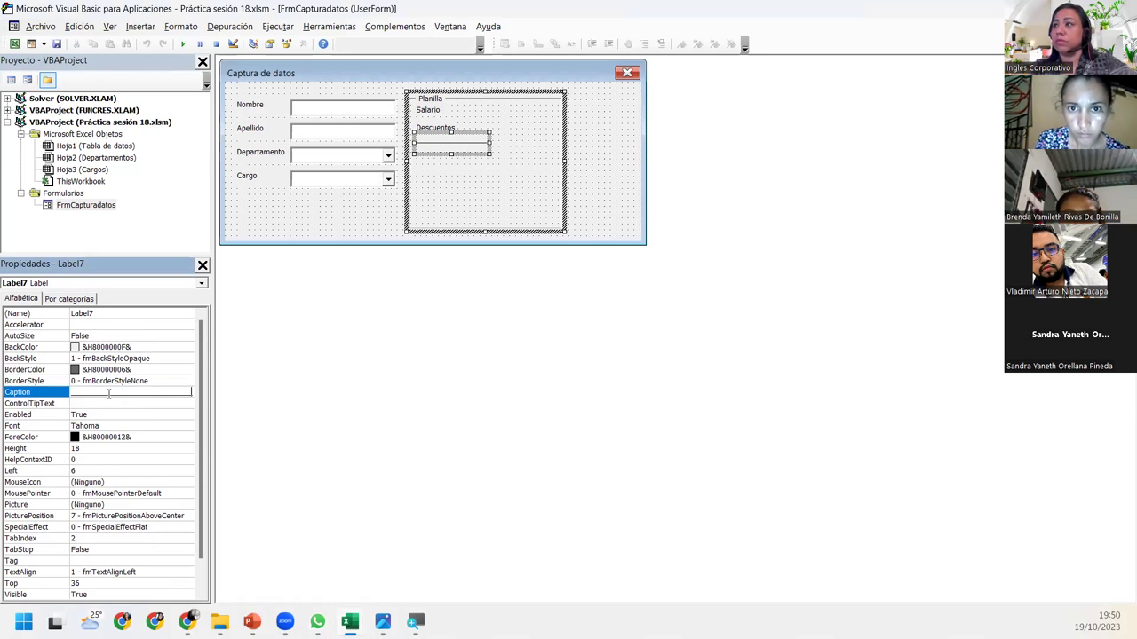
click(489, 140)
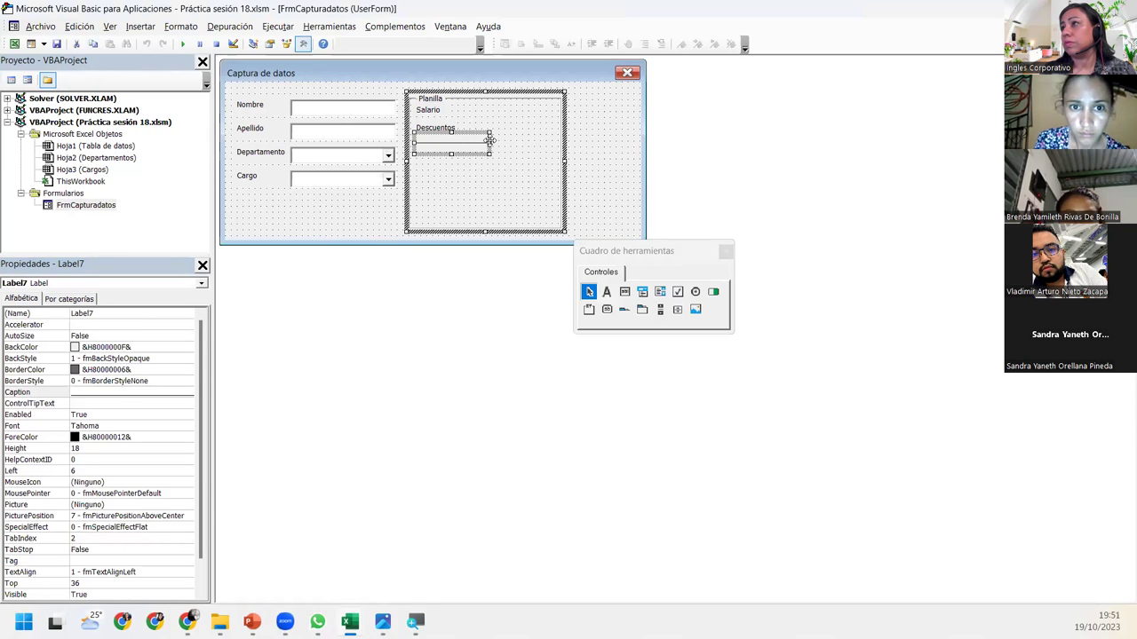
drag(489, 140, 554, 147)
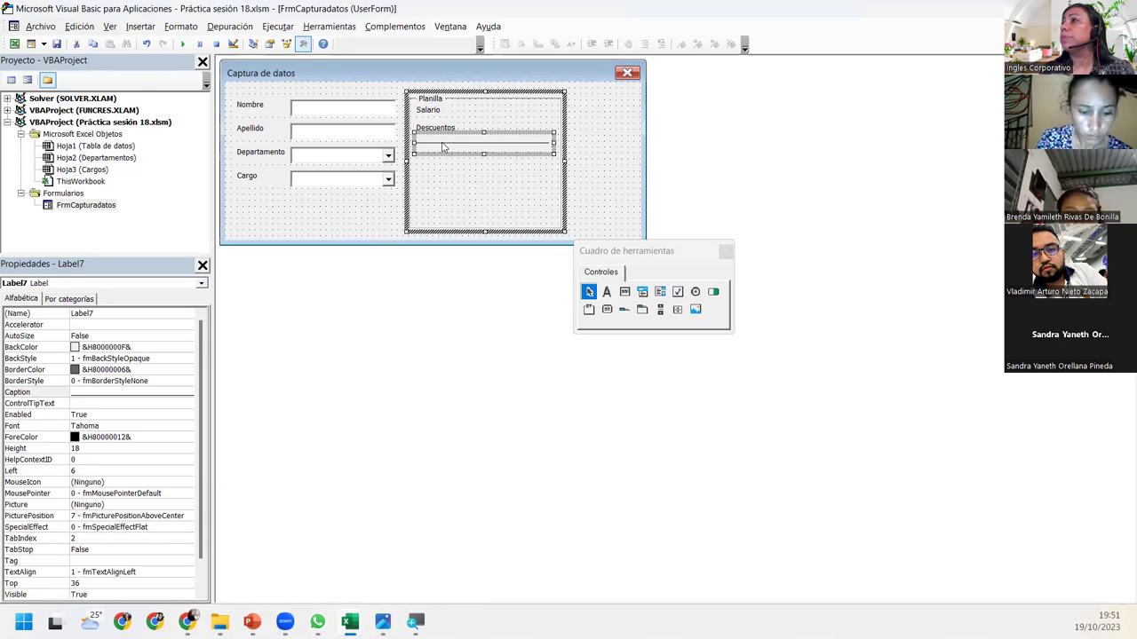
key(Up)
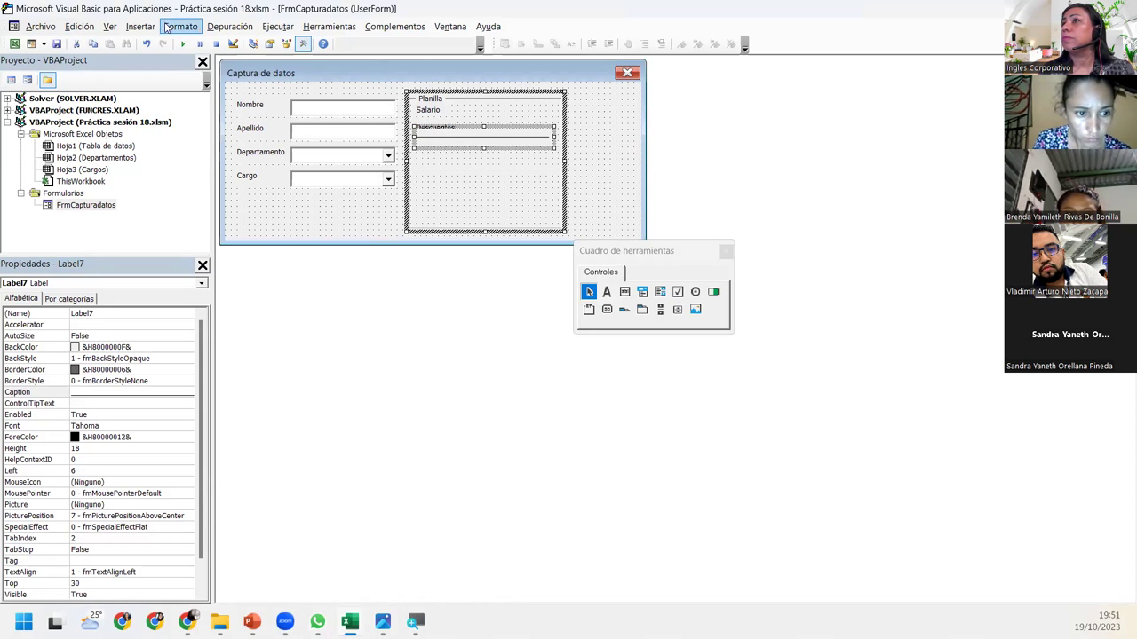
Bring the Descuentos label in front of the line with Formato > Orden > Traer al frente.
click(188, 27)
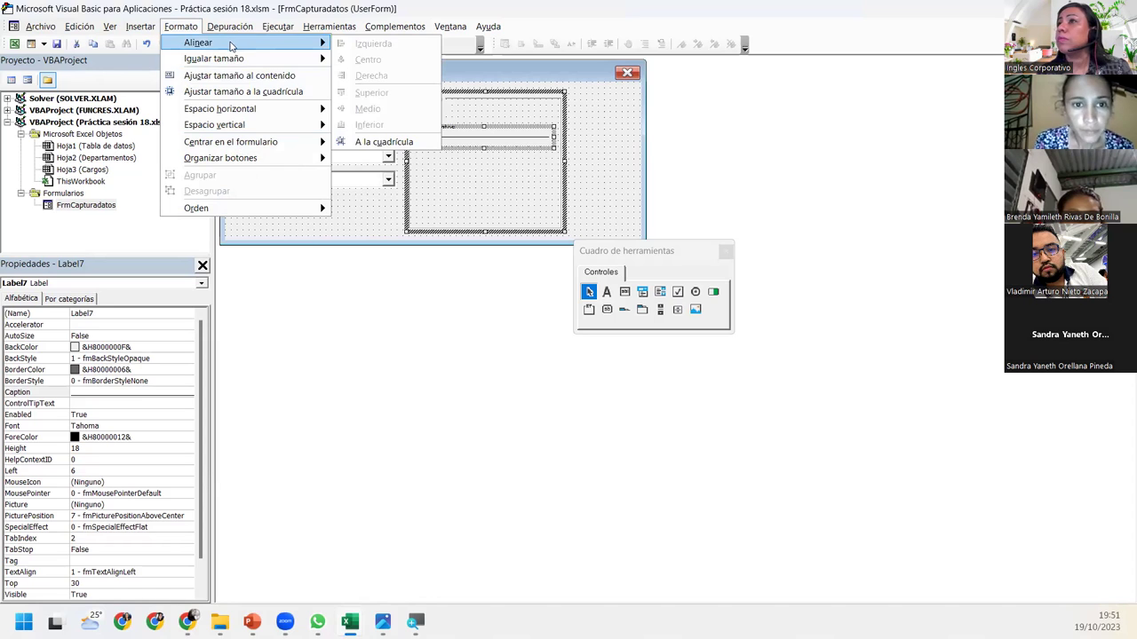
mouse_move(214, 58)
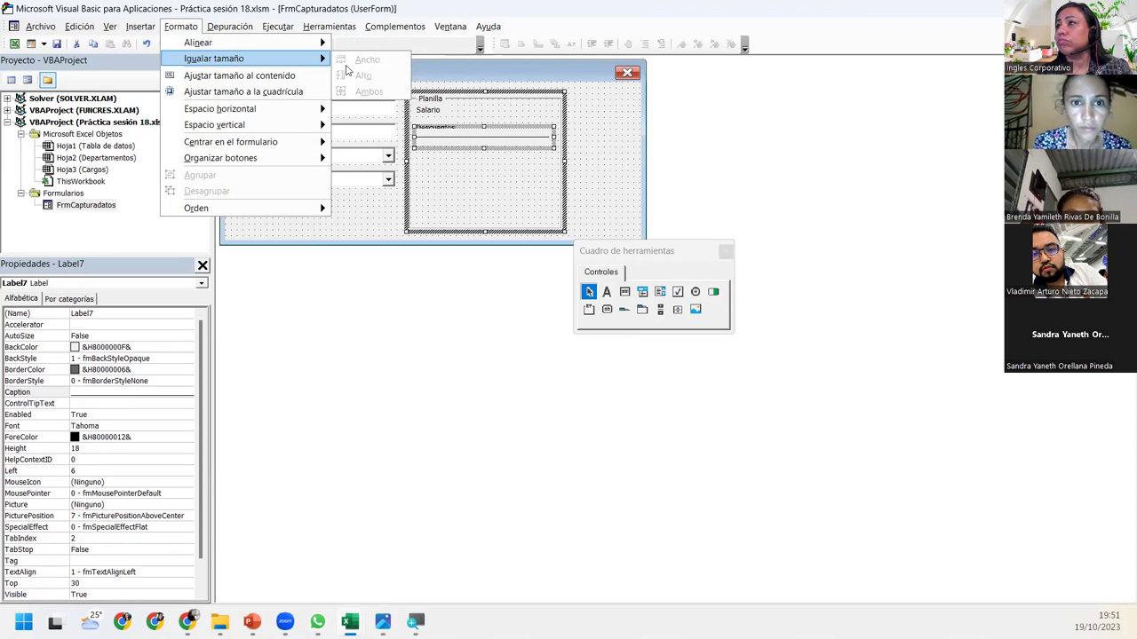
click(444, 160)
click(453, 137)
click(455, 132)
click(448, 127)
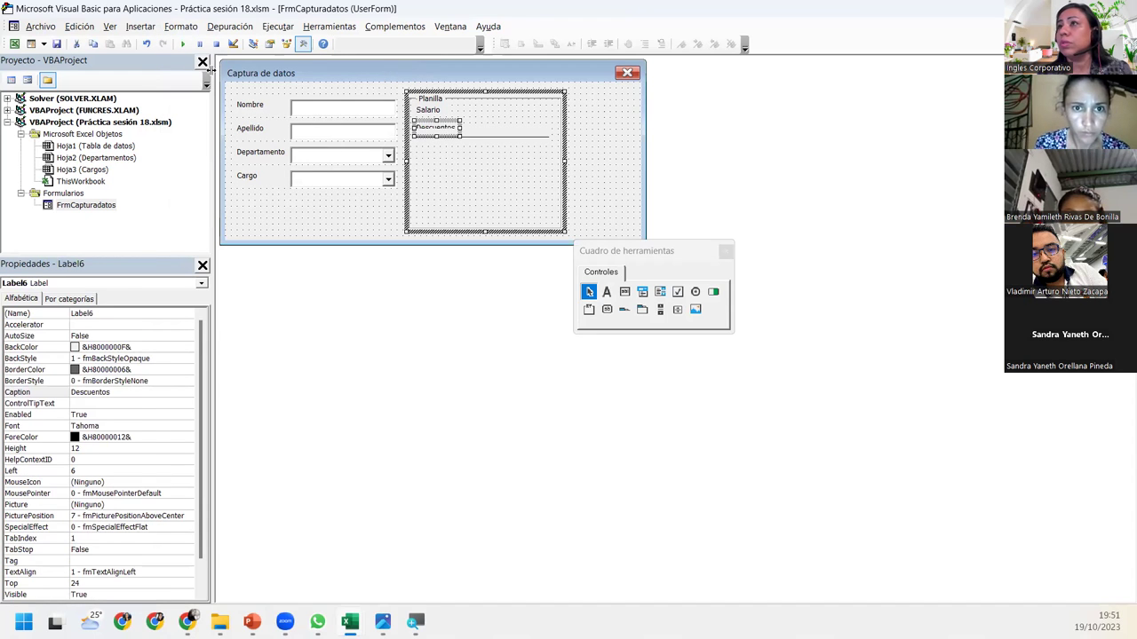
click(168, 29)
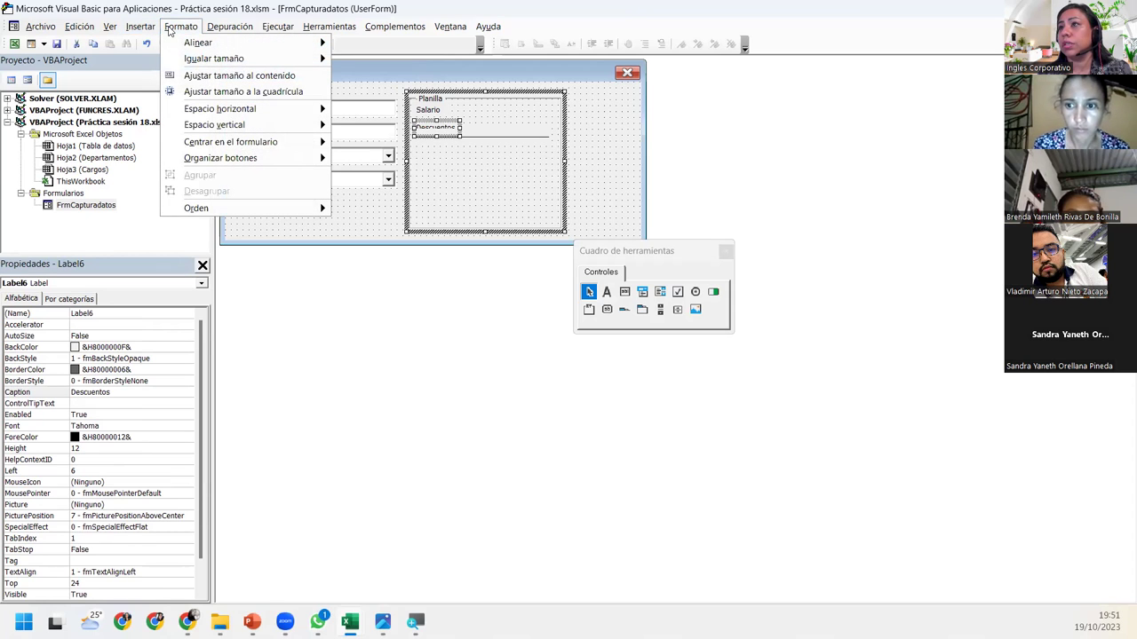
mouse_move(196, 208)
click(391, 212)
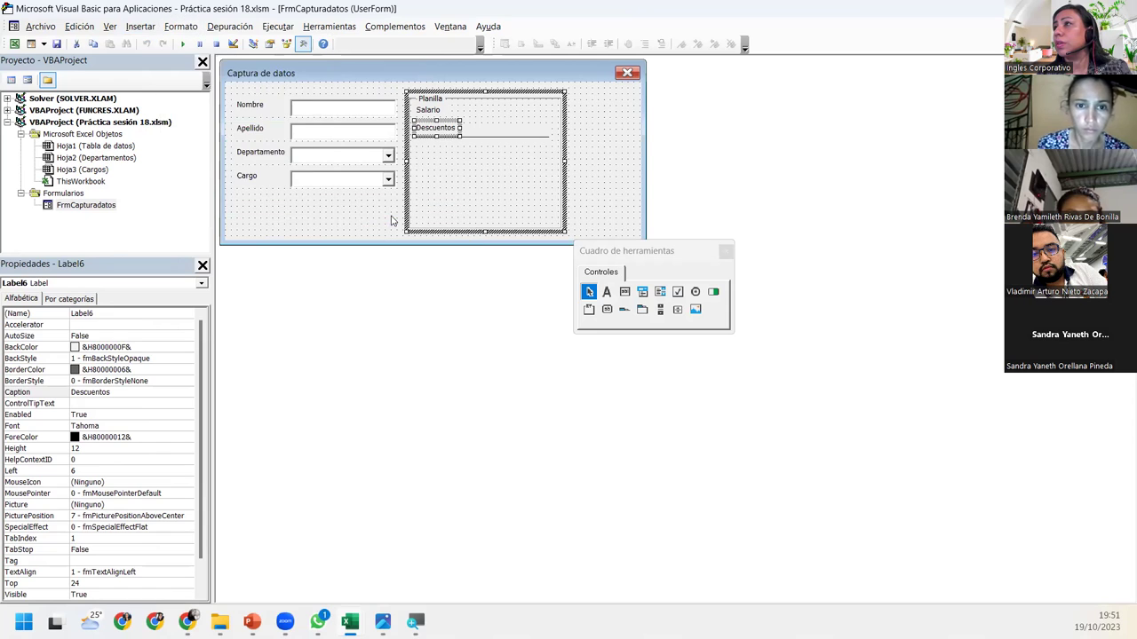
Move the divider line up to sit just below Descuentos at Top 30.
click(478, 171)
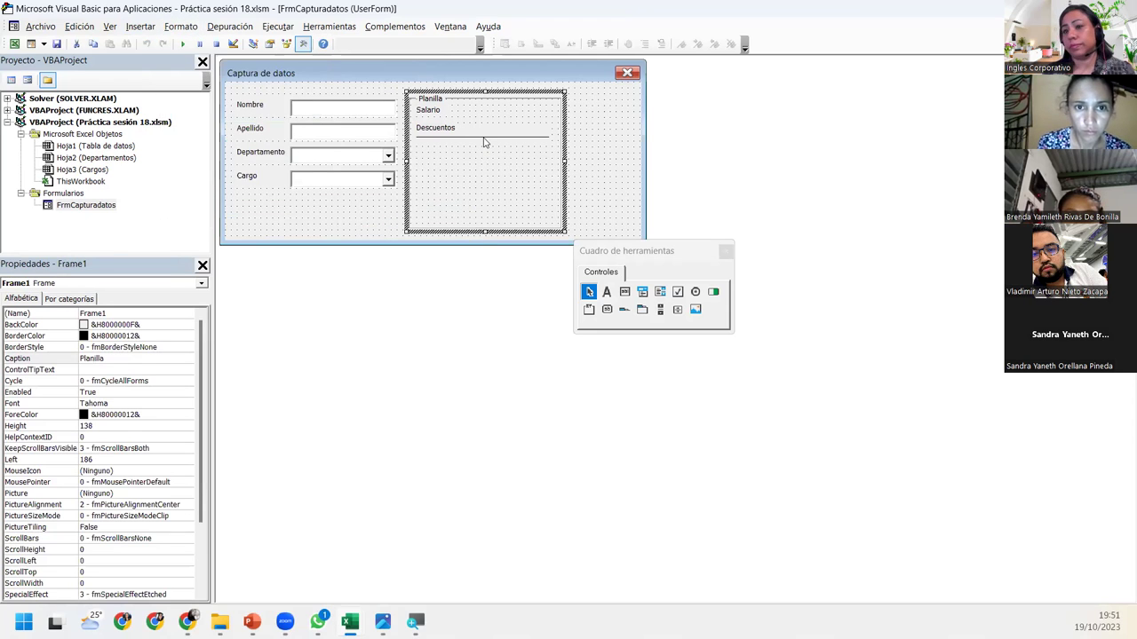
click(484, 142)
drag(484, 142, 484, 138)
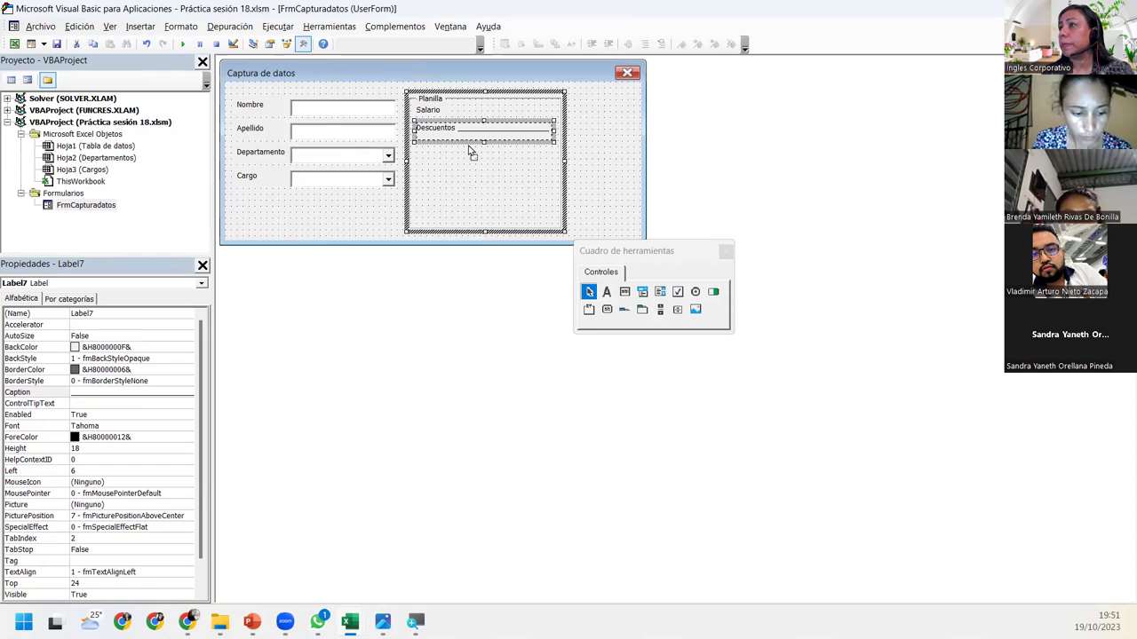
click(473, 171)
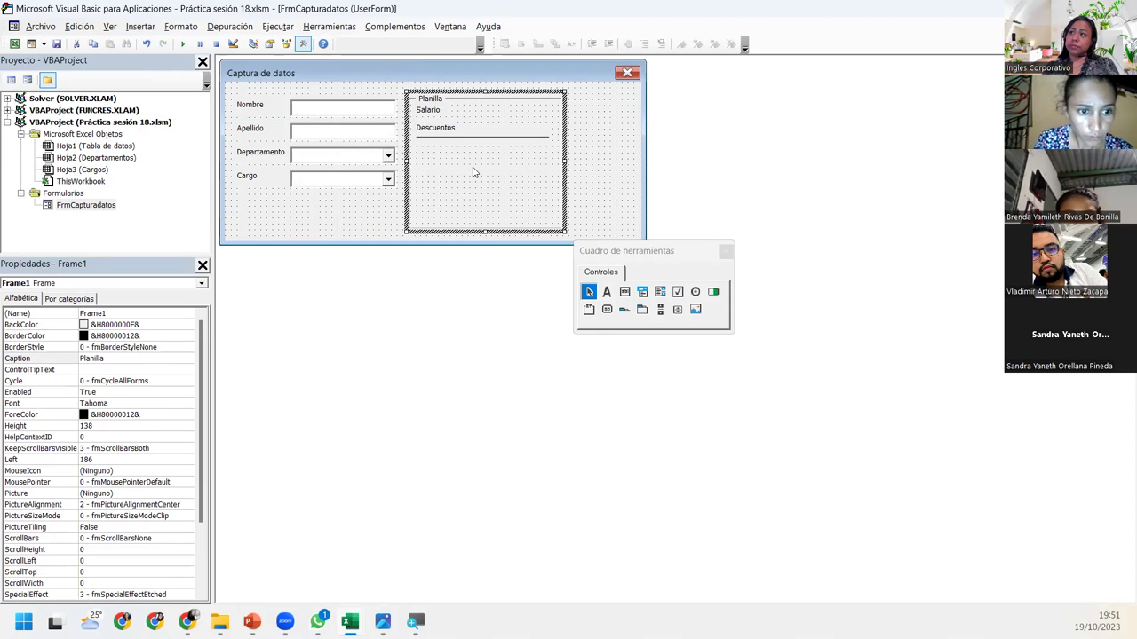
click(544, 141)
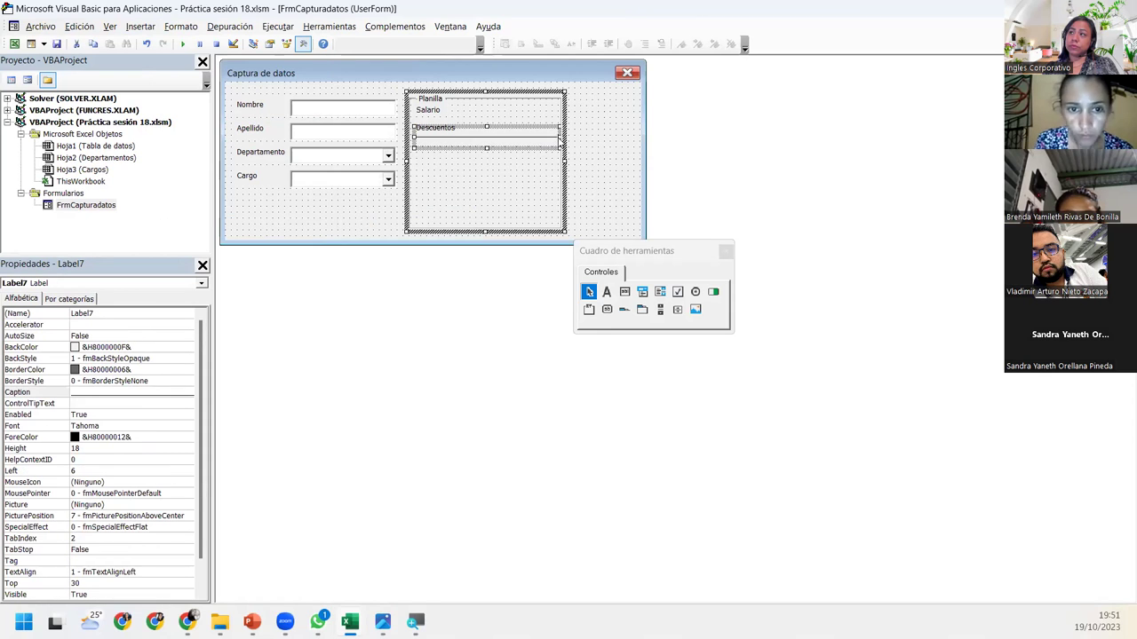
click(546, 177)
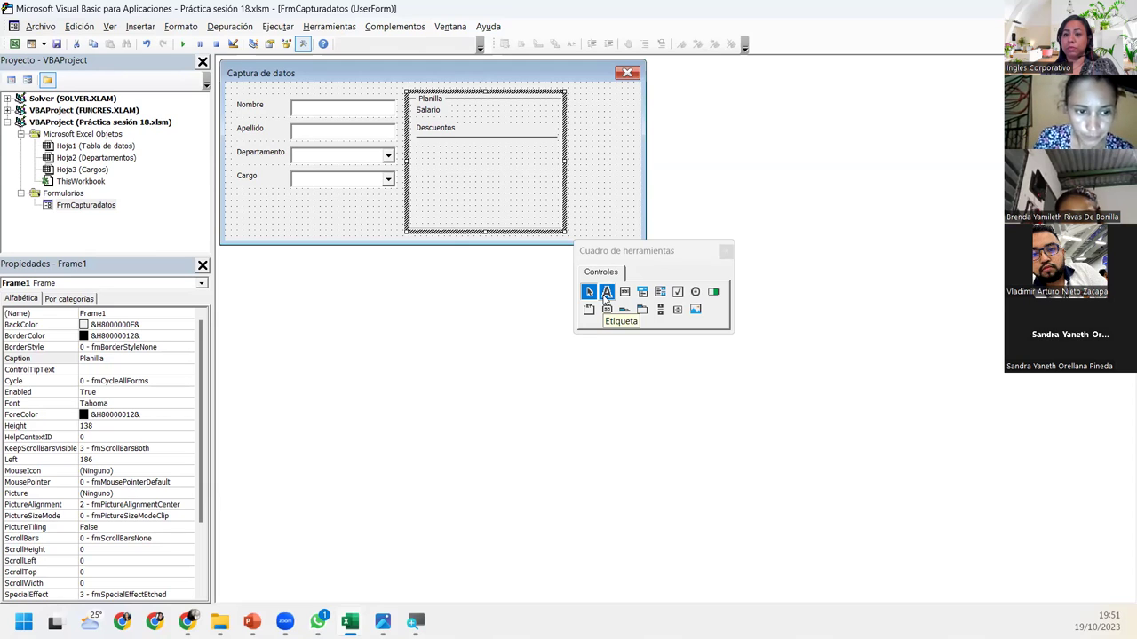
Add an 'ISSS' label beneath the divider line and narrow it.
click(604, 295)
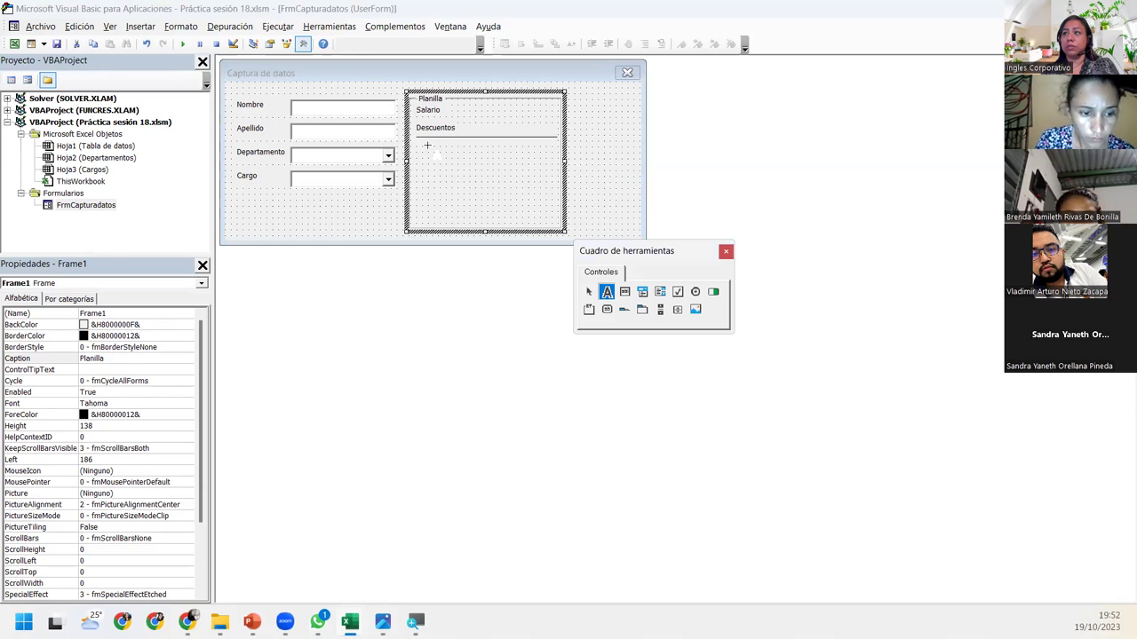
click(426, 145)
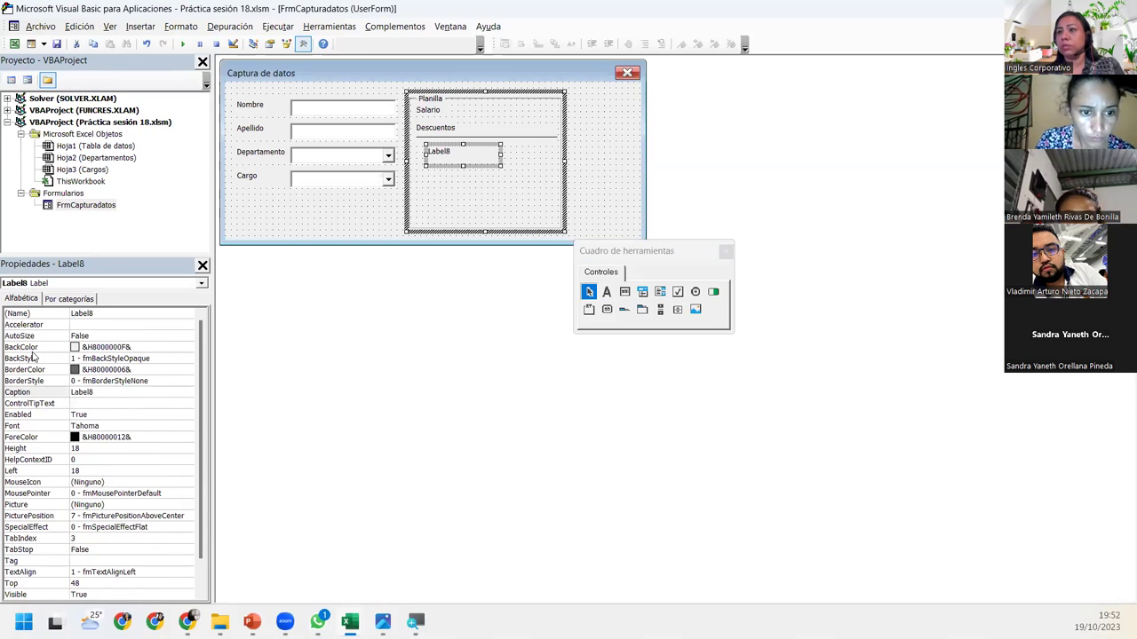
click(36, 392)
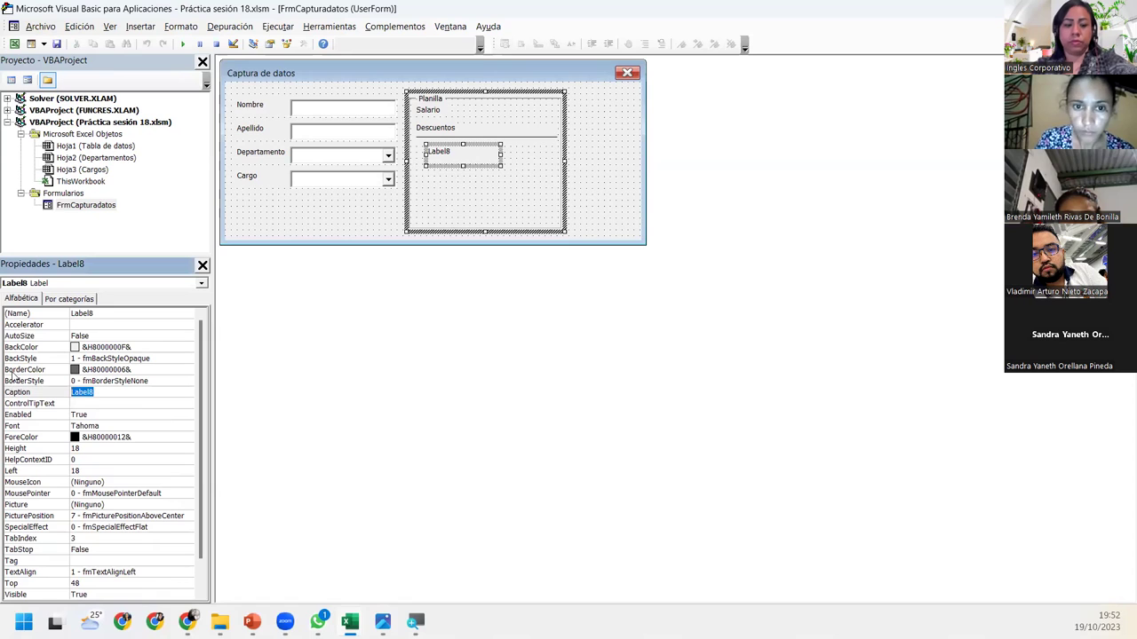
text(ISSS)
key(Return)
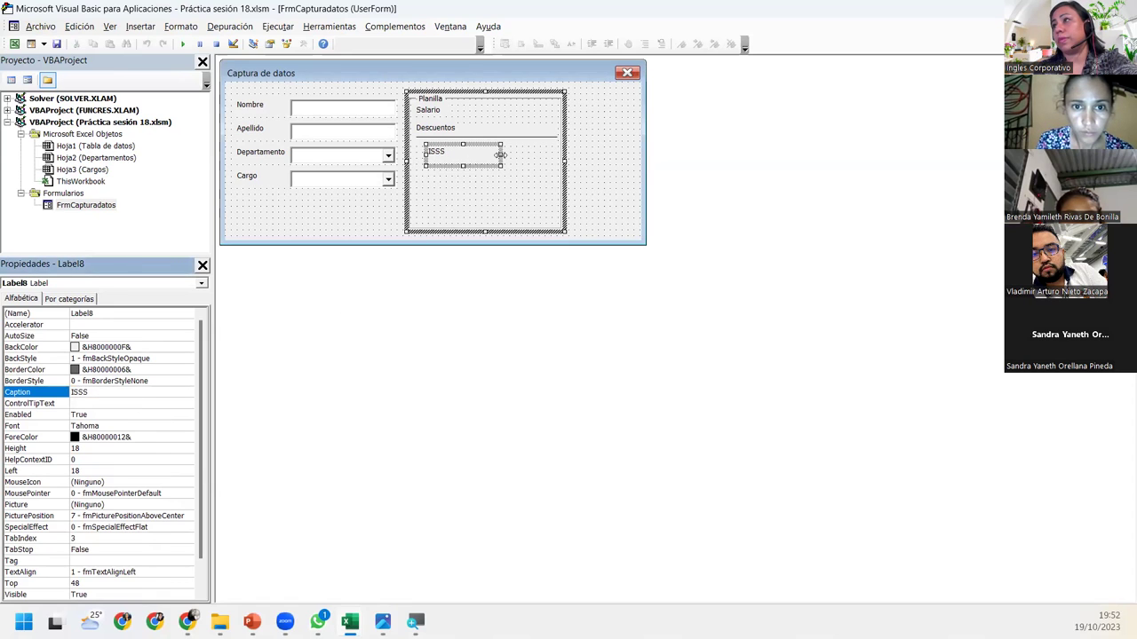
click(471, 156)
drag(462, 156, 462, 155)
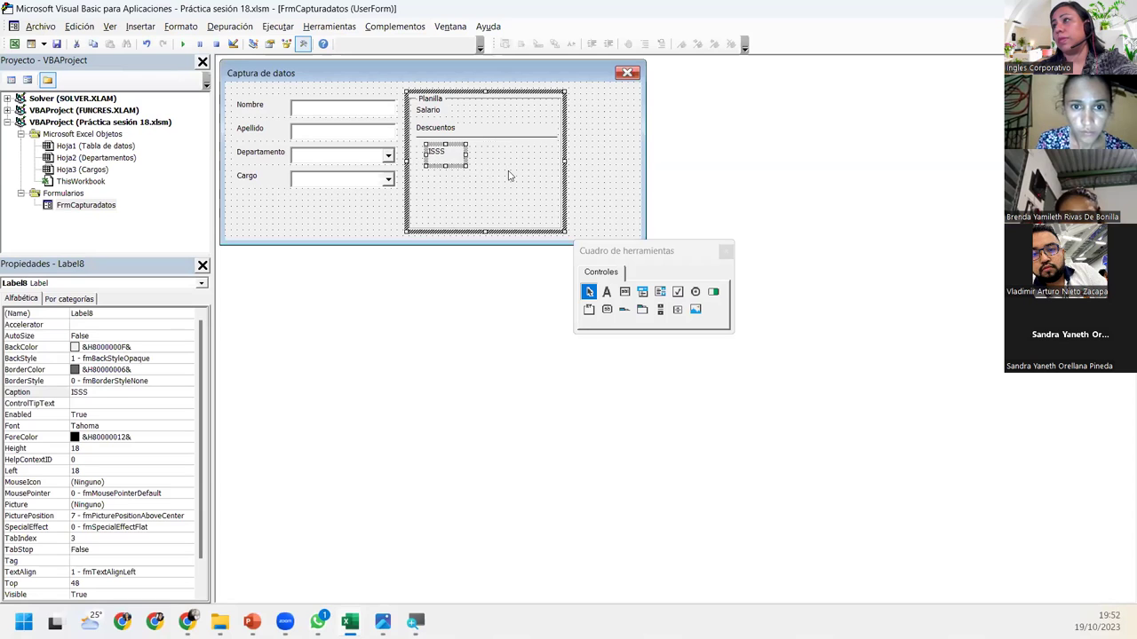
Add an 'AFP' label below ISSS and narrow it.
click(606, 291)
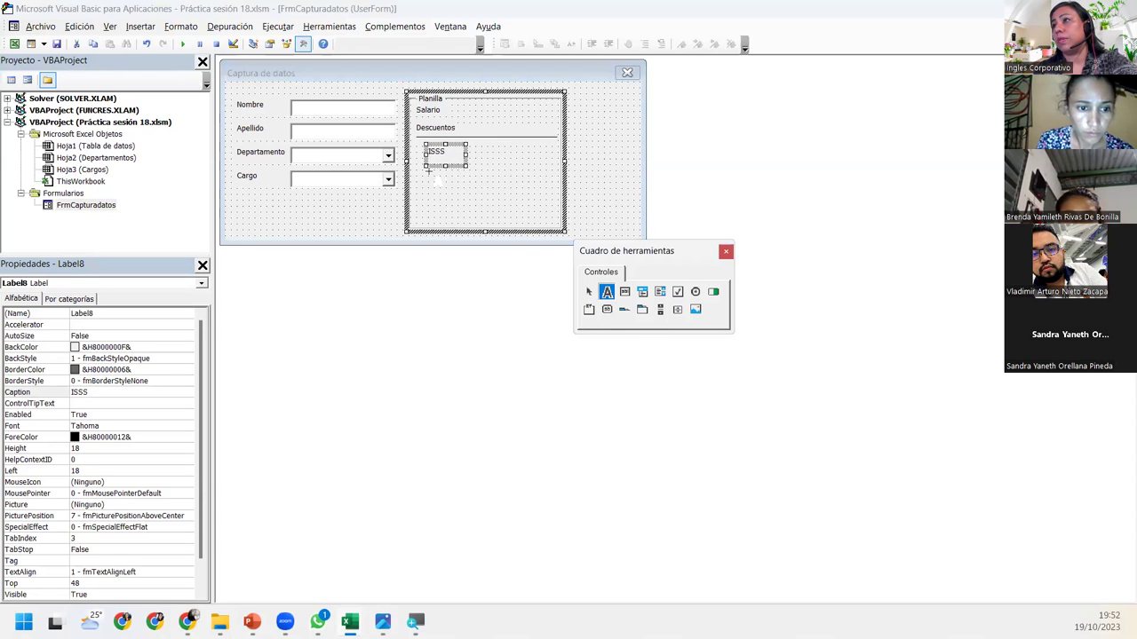
click(427, 168)
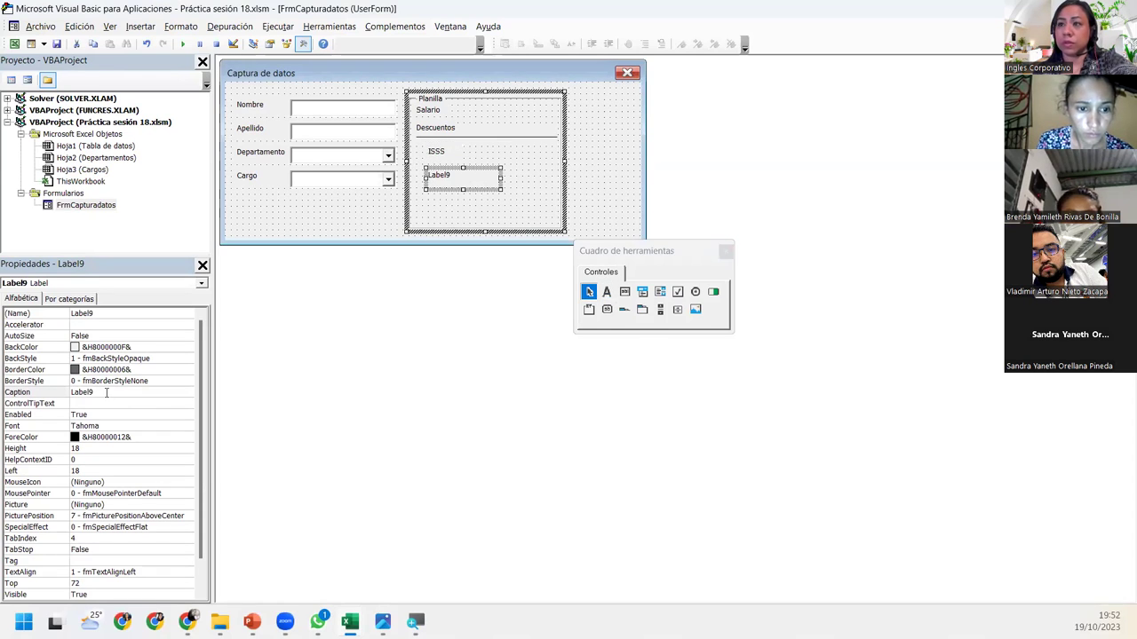
click(65, 391)
text(AFP)
key(Return)
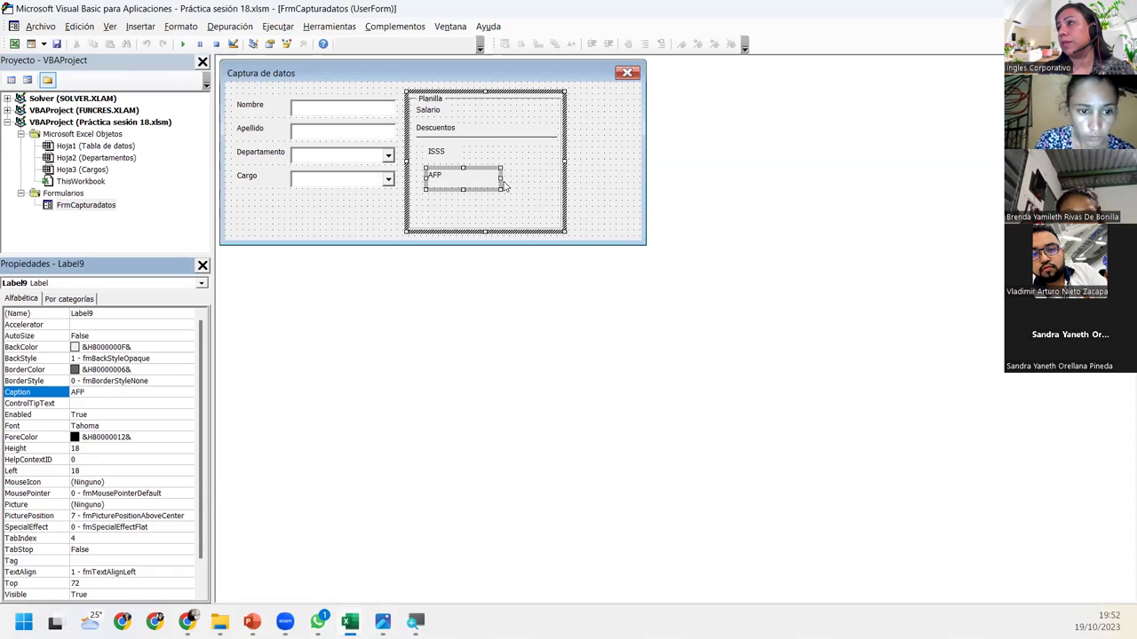
drag(501, 177, 467, 178)
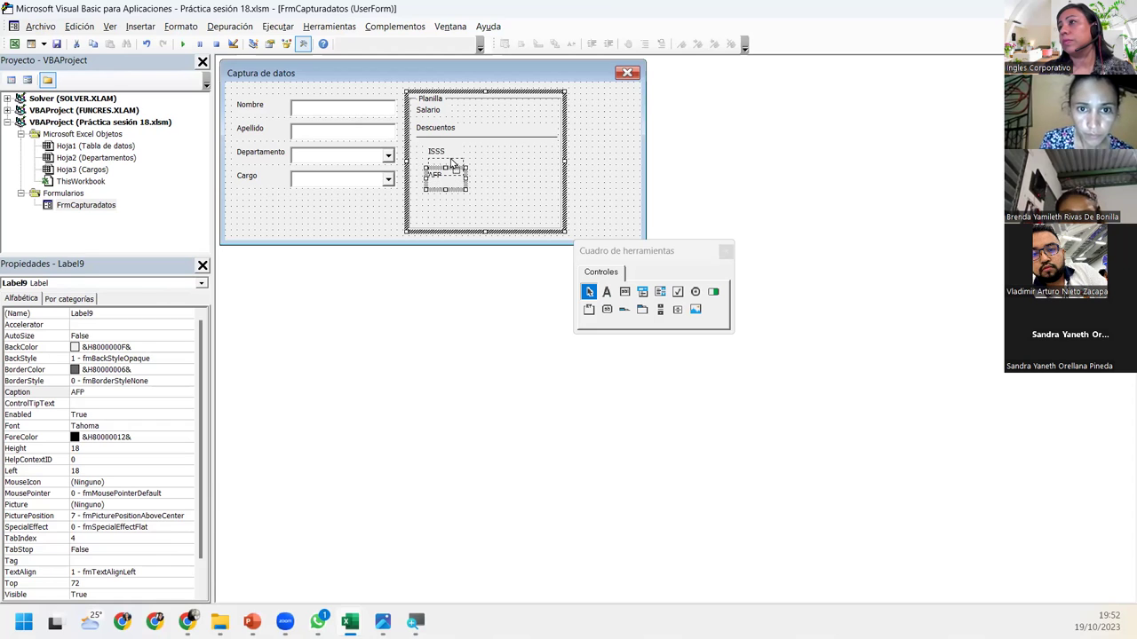
Bring the divider line under Descuentos to the front via Formato > Orden > Traer al frente.
click(498, 160)
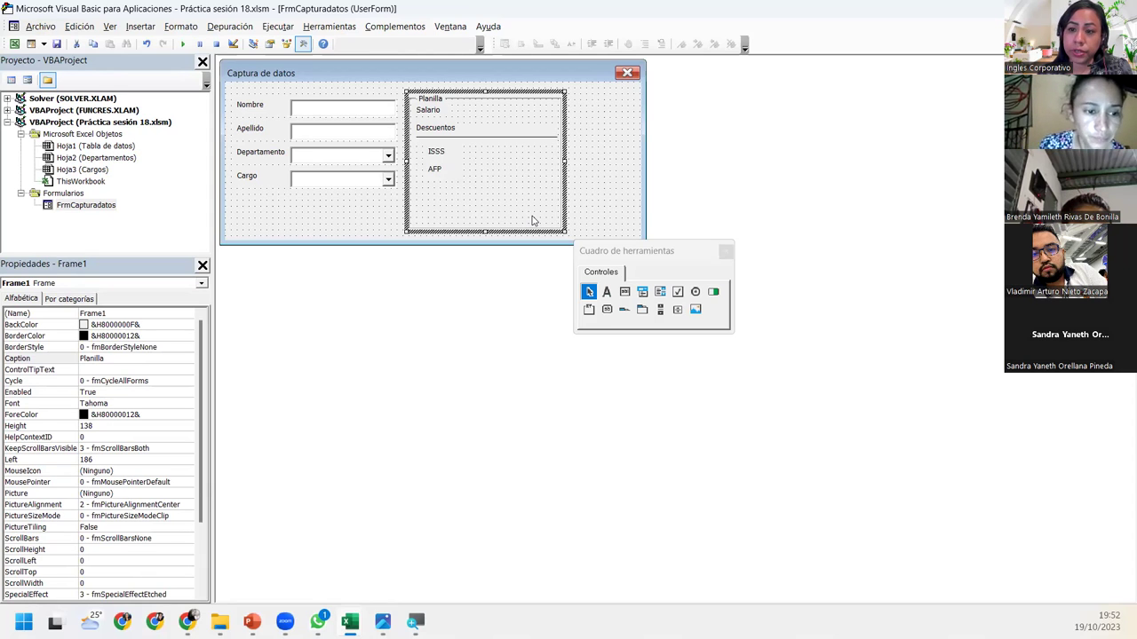
click(506, 138)
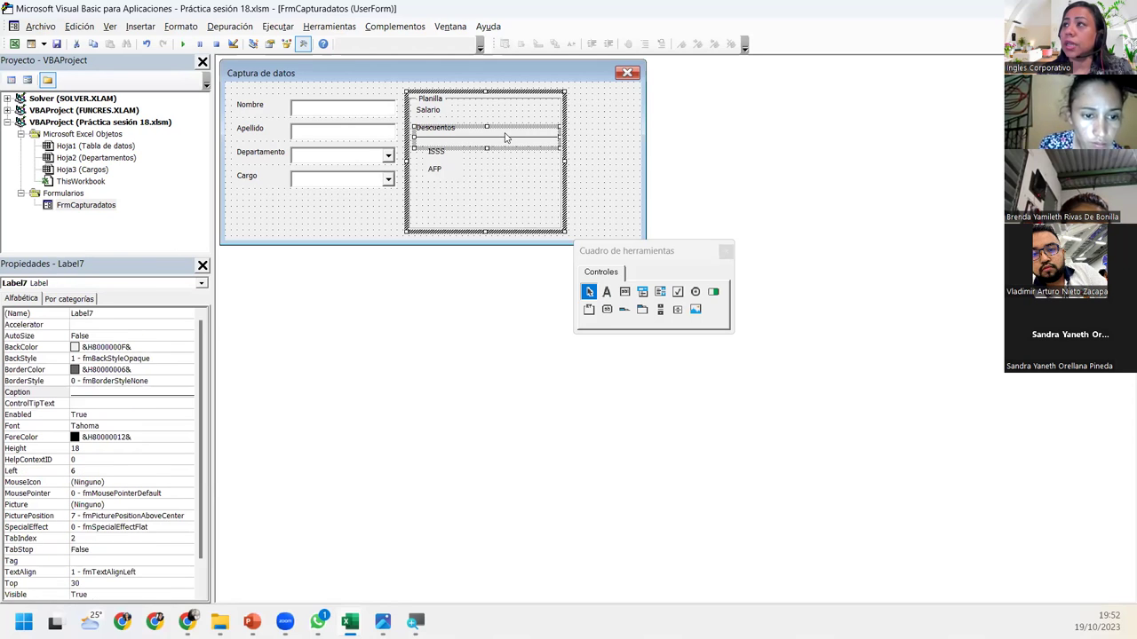
click(180, 25)
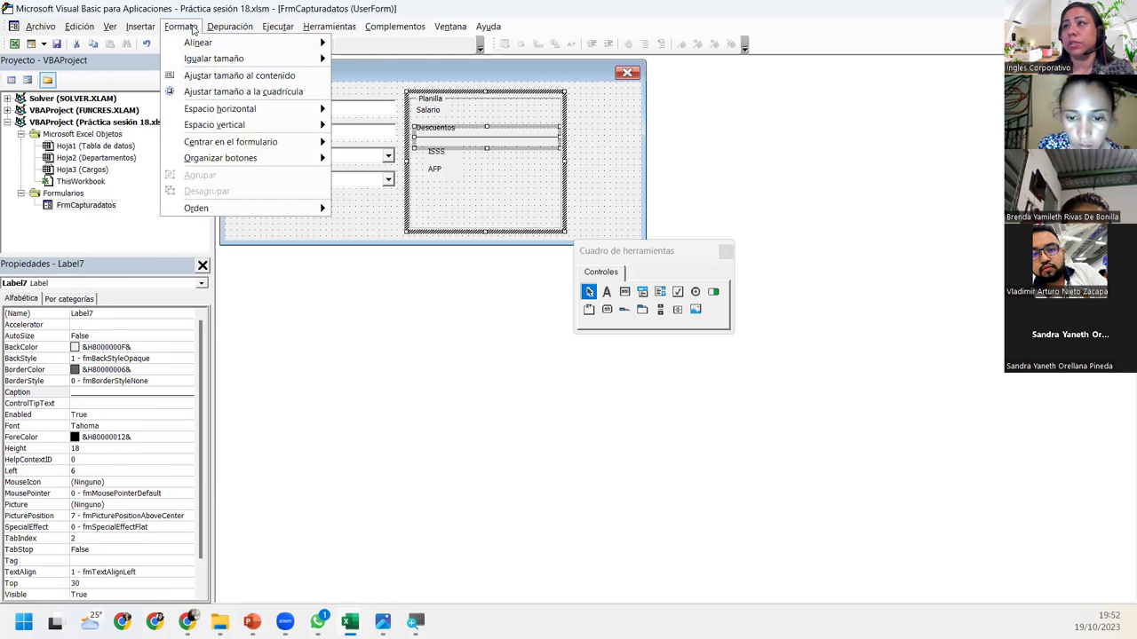
mouse_move(196, 208)
click(430, 226)
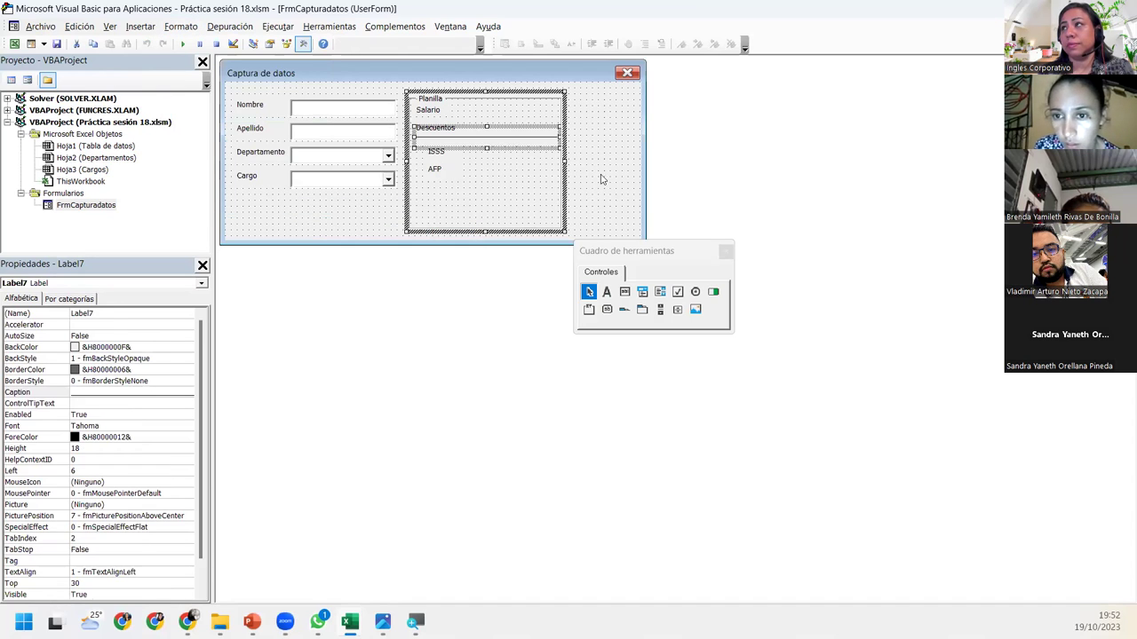
click(533, 172)
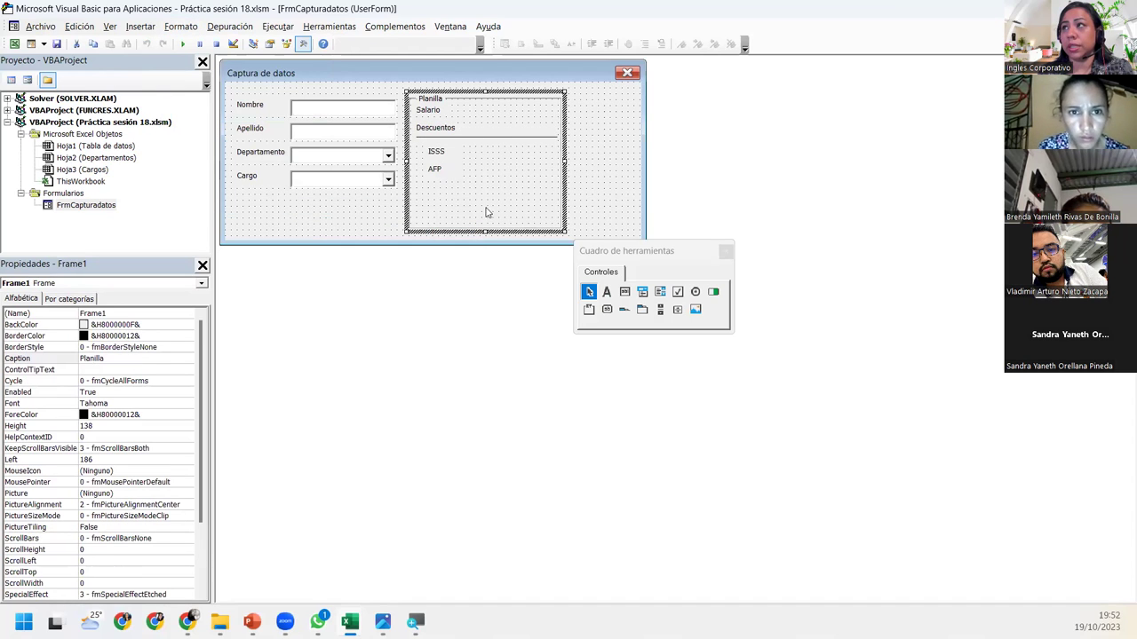
click(606, 292)
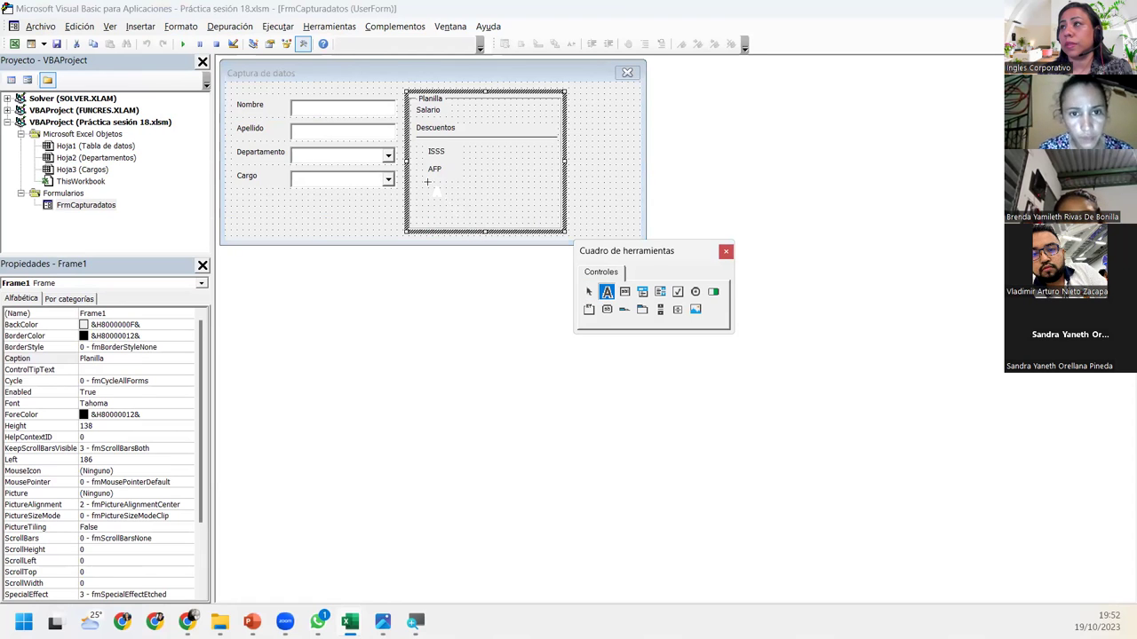
Add a 'RENTA' label below AFP and narrow it to fit its text.
click(426, 181)
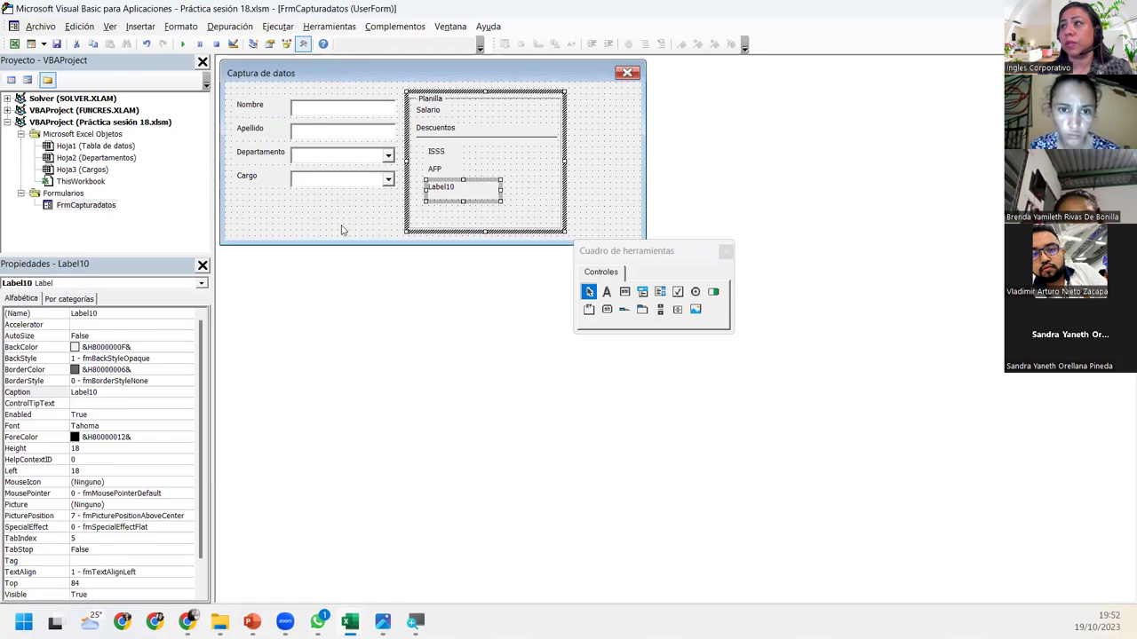
click(119, 390)
text(rE)
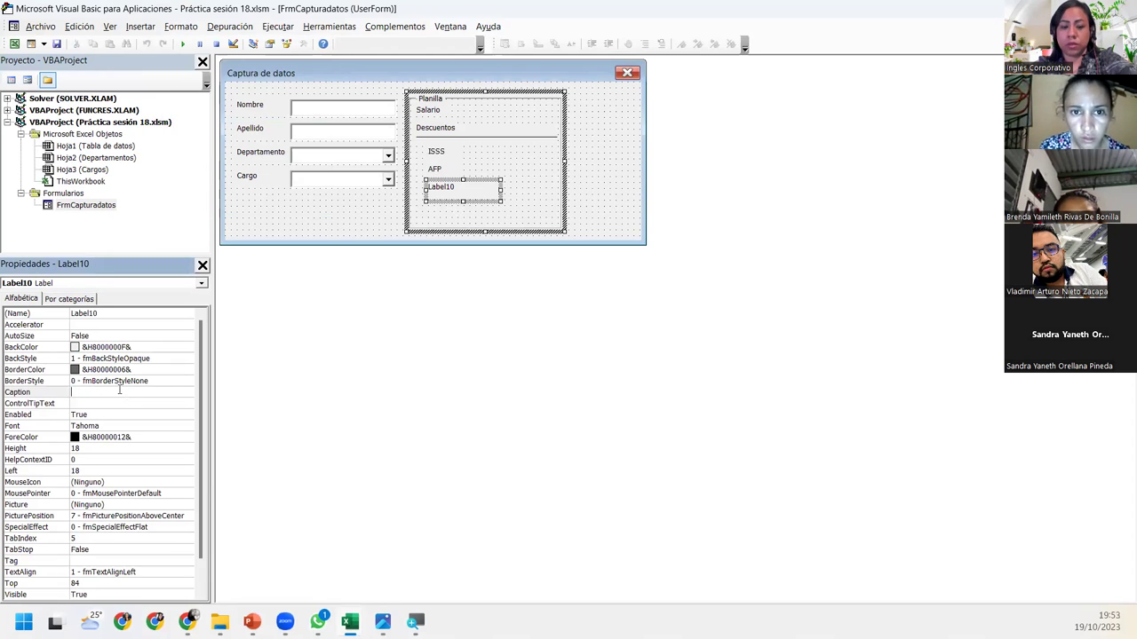
text(nta)
key(Return)
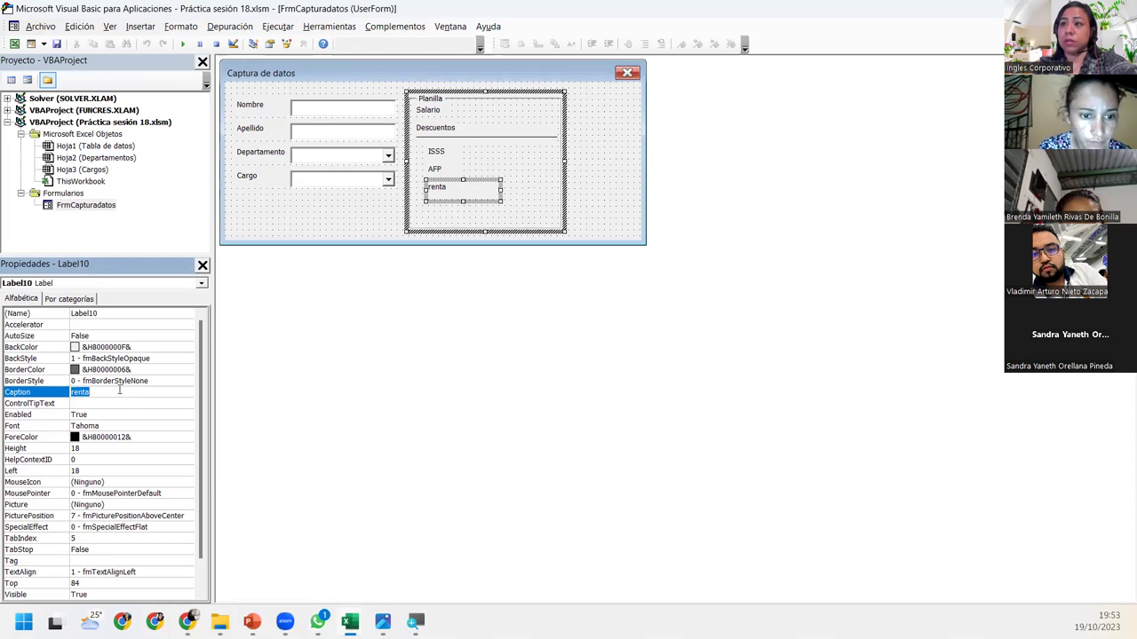
text(RENTA)
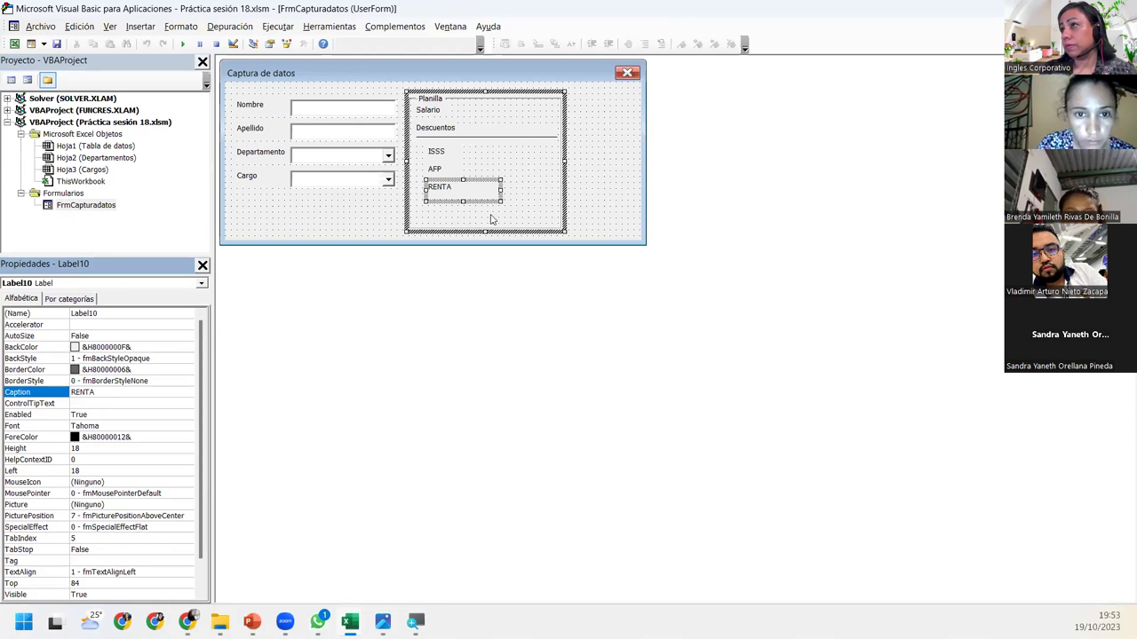
click(498, 189)
drag(498, 189, 456, 189)
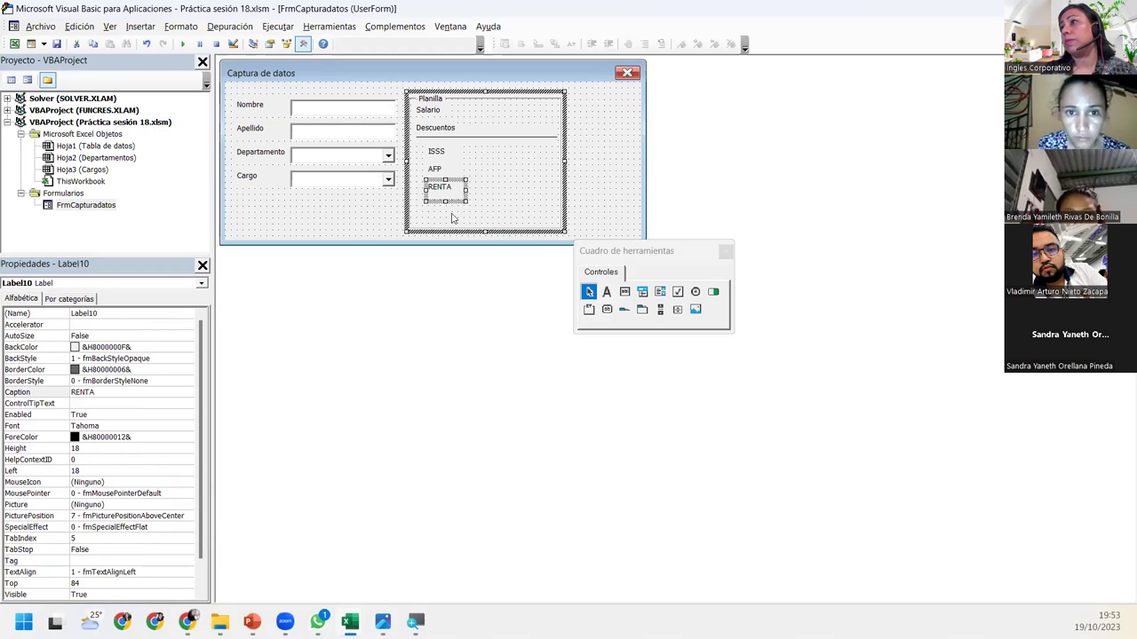
click(453, 220)
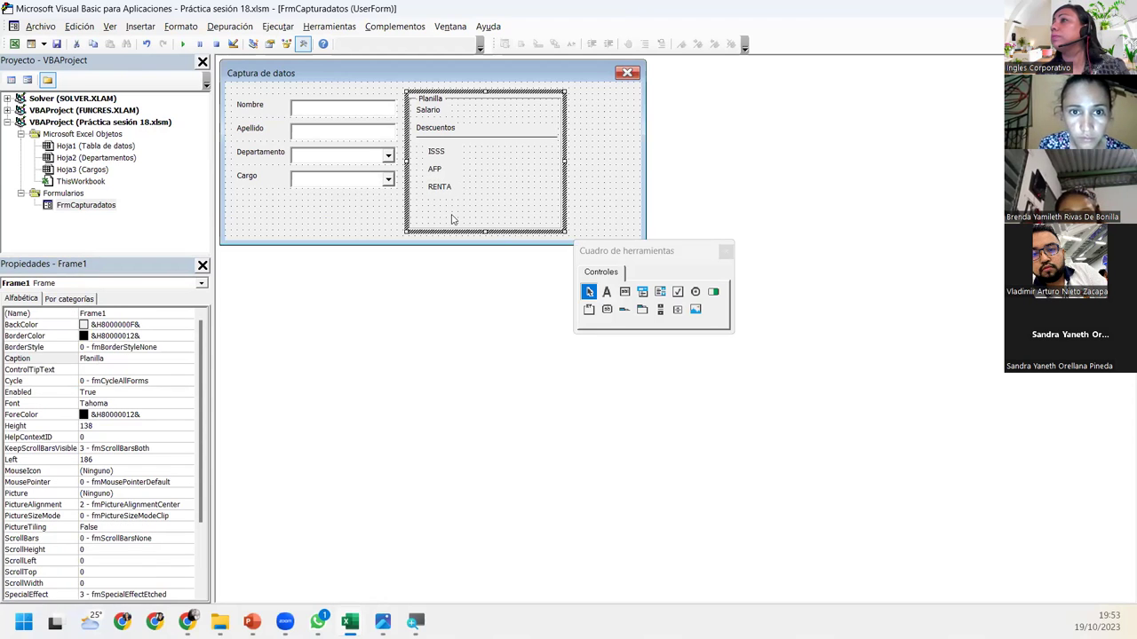
Add an 'OTROS' label below RENTA in the Planilla frame.
click(608, 293)
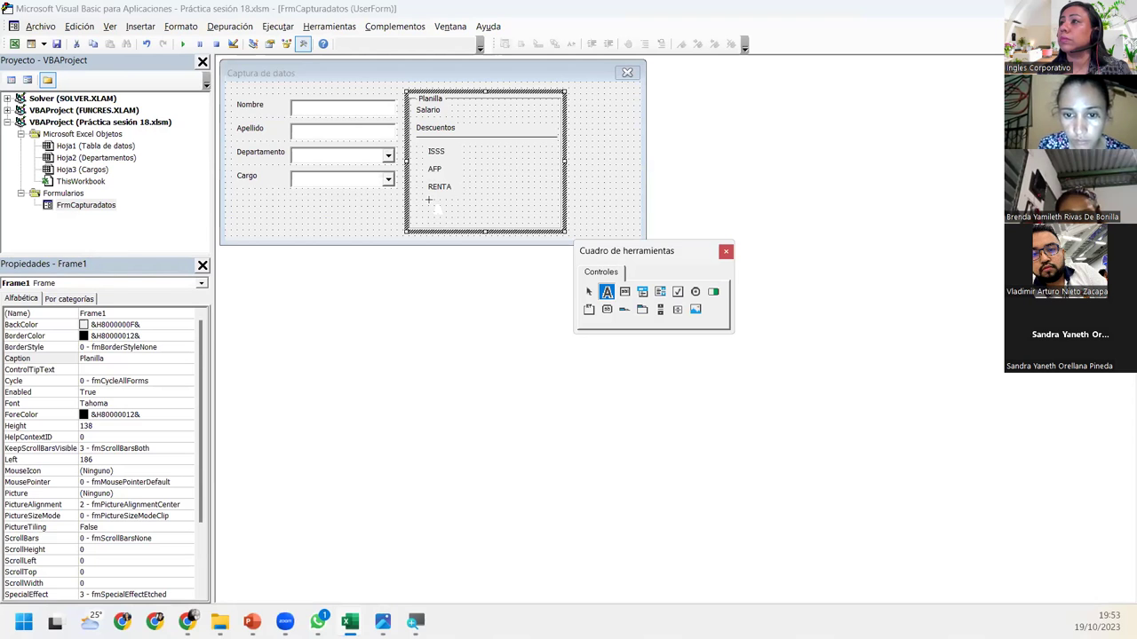
click(428, 200)
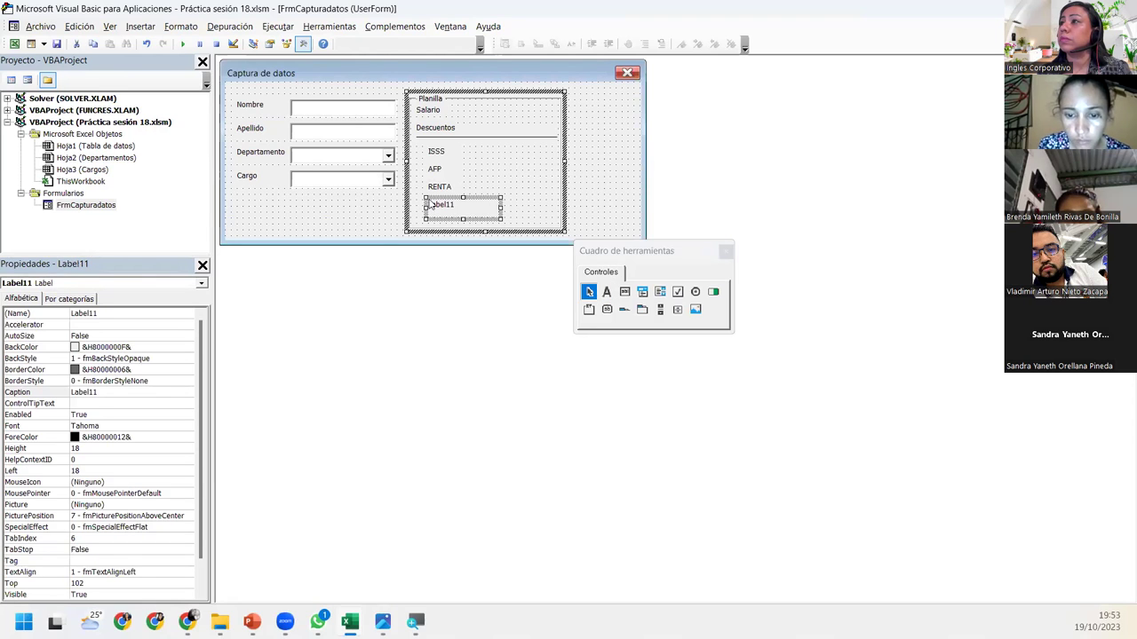
click(125, 391)
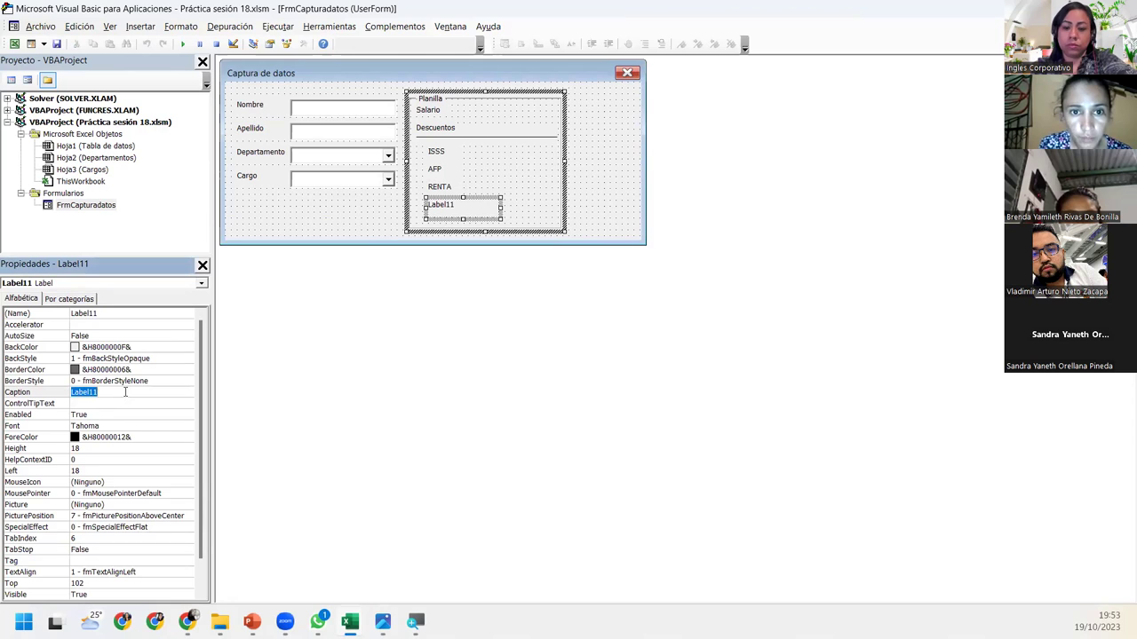
text(OTROS)
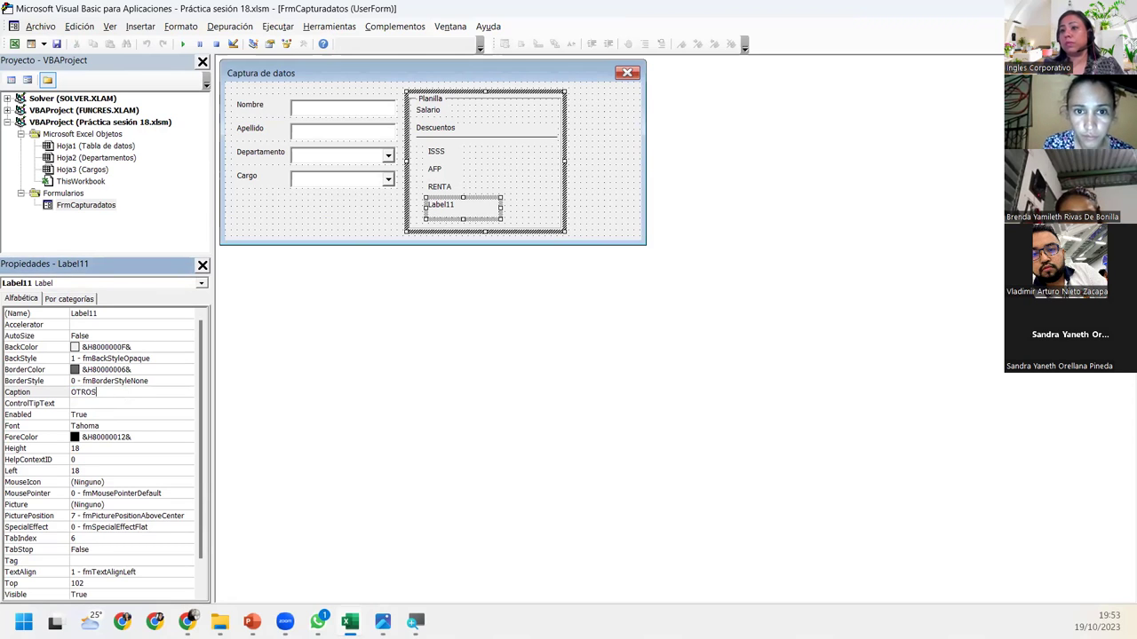
key(Return)
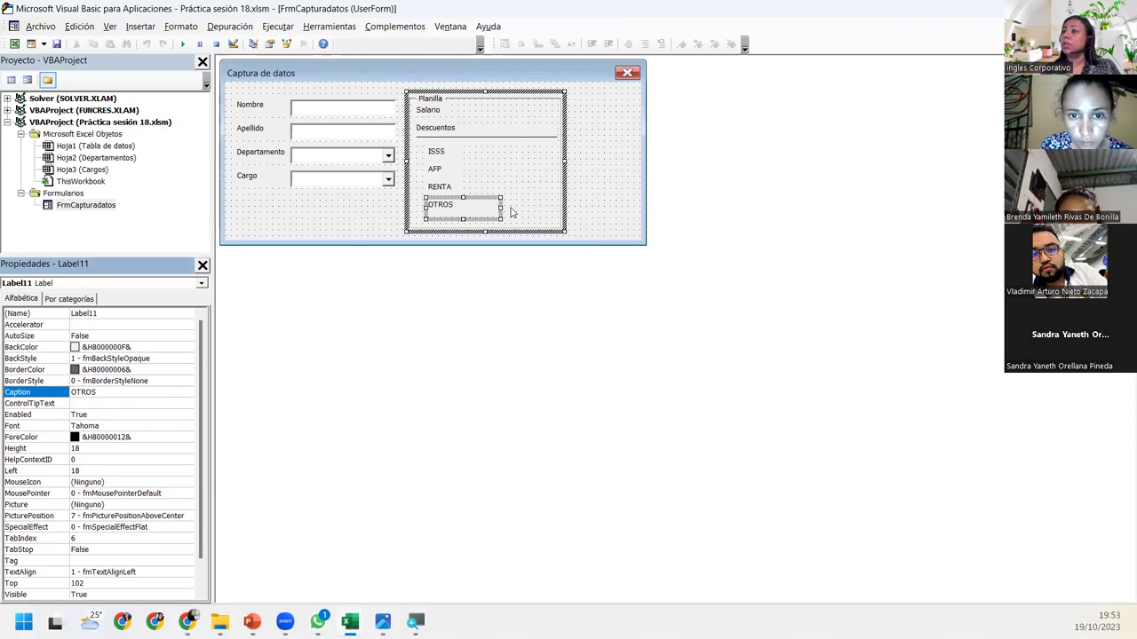
click(502, 210)
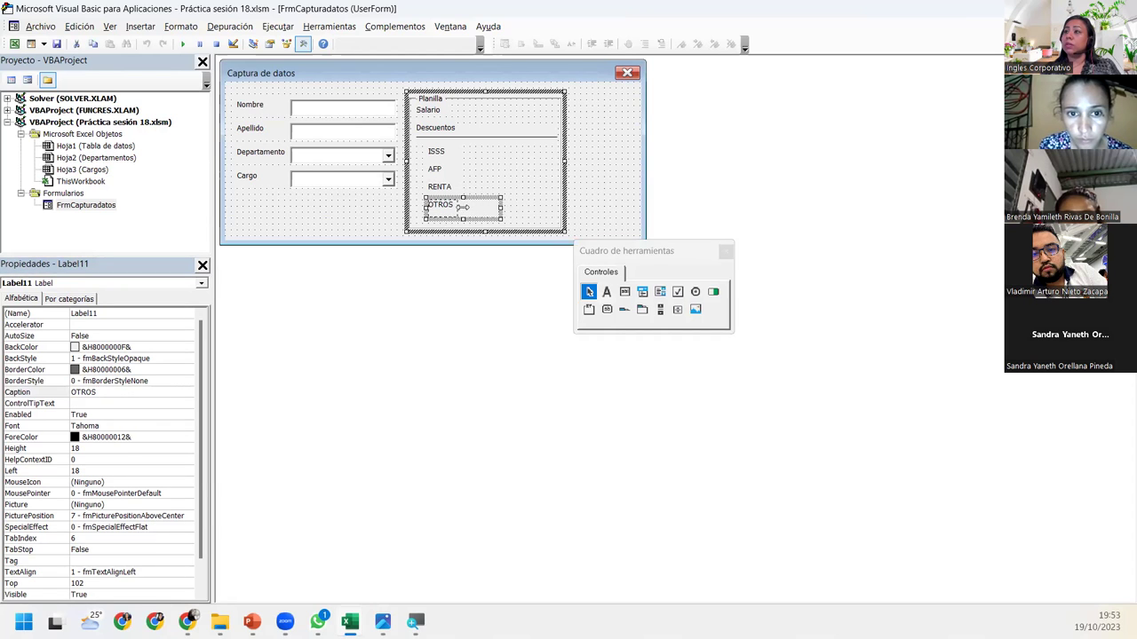
click(490, 199)
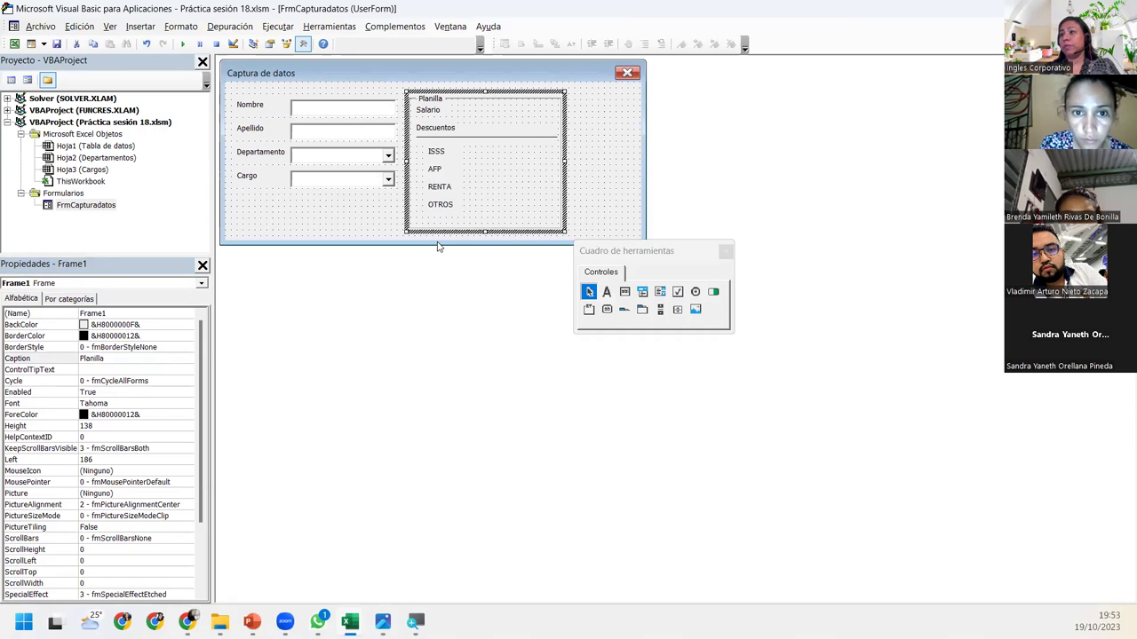
Make the form taller (height 258.6) and the Planilla frame taller (height 174).
click(637, 197)
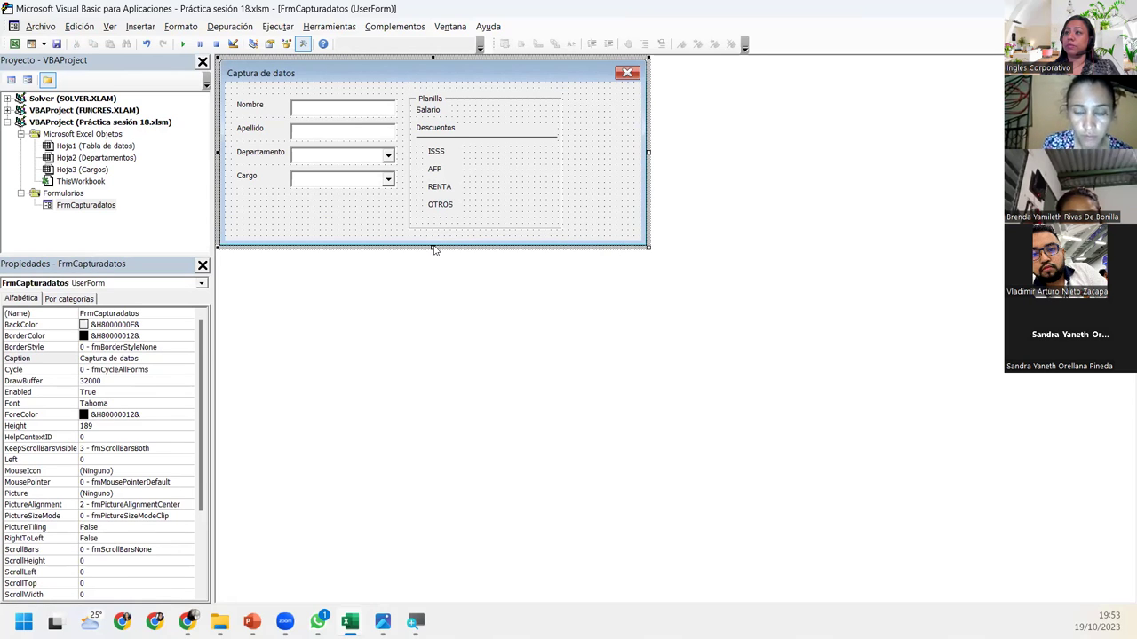
drag(432, 248, 432, 318)
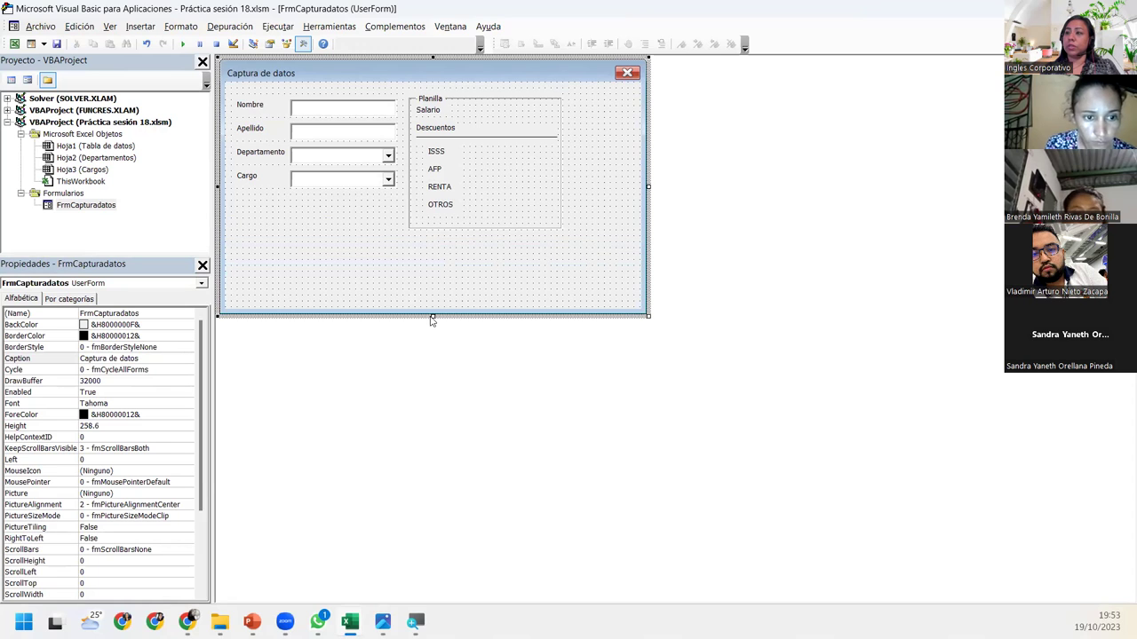
click(469, 229)
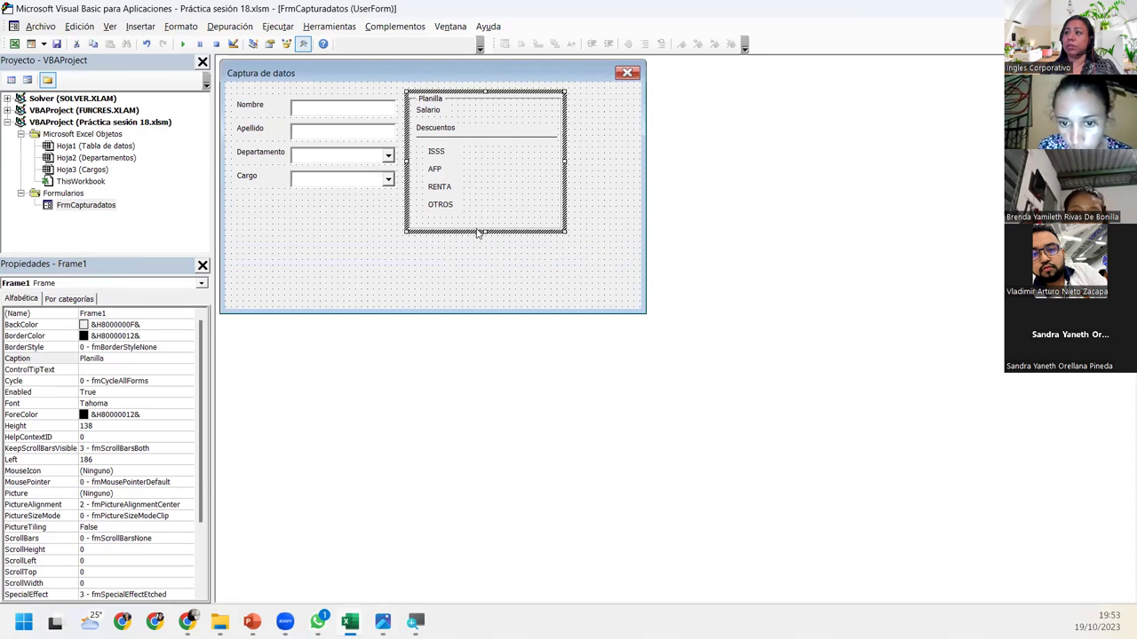
drag(477, 232, 486, 267)
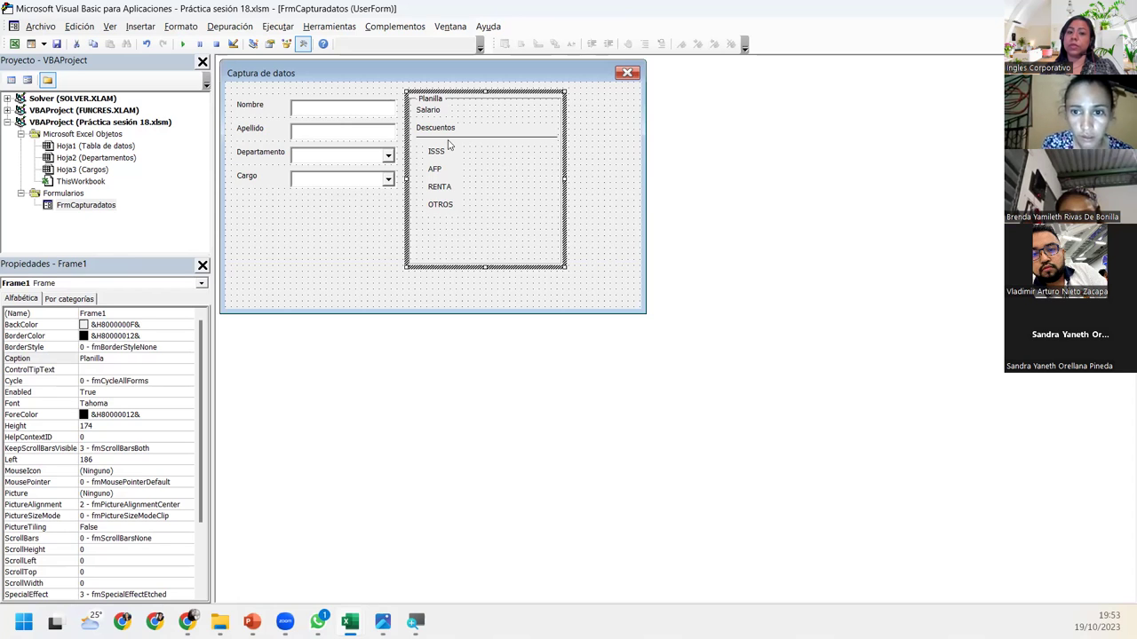
Select the divider line under Descuentos and highlight its Caption value.
click(489, 141)
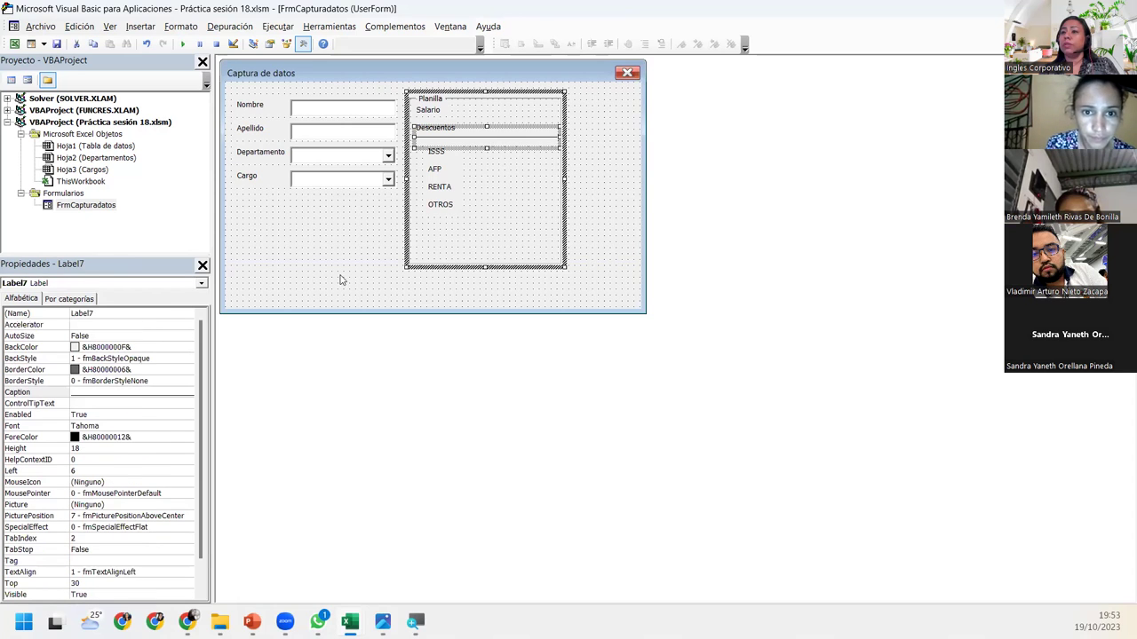
click(135, 392)
double_click(135, 392)
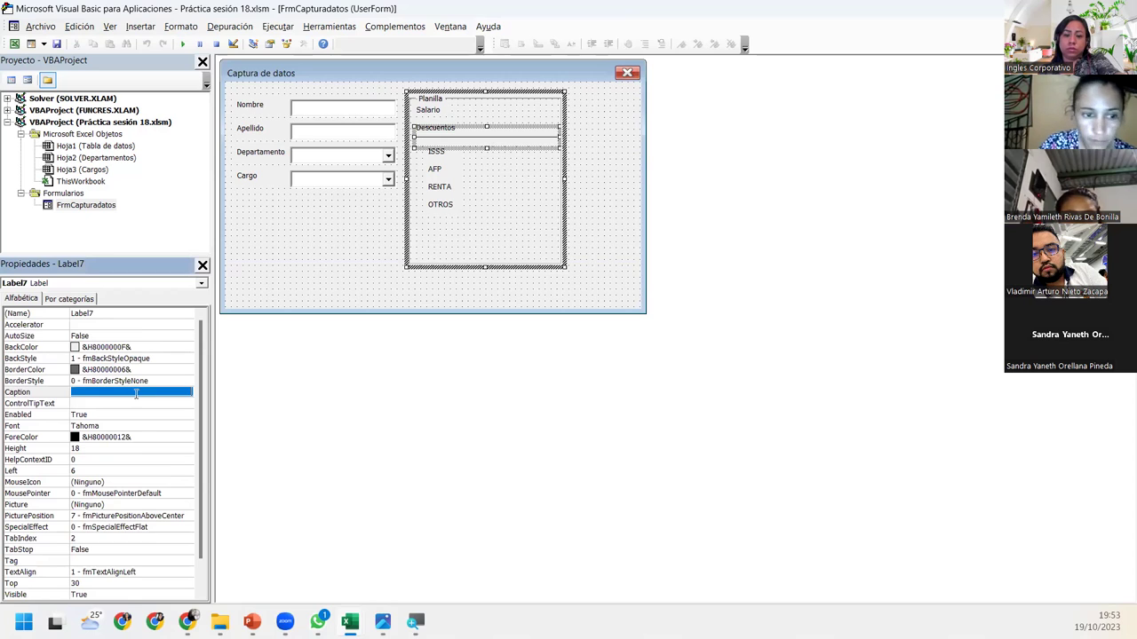
Add a blank-caption label below OTROS and stretch it into a divider line.
click(431, 241)
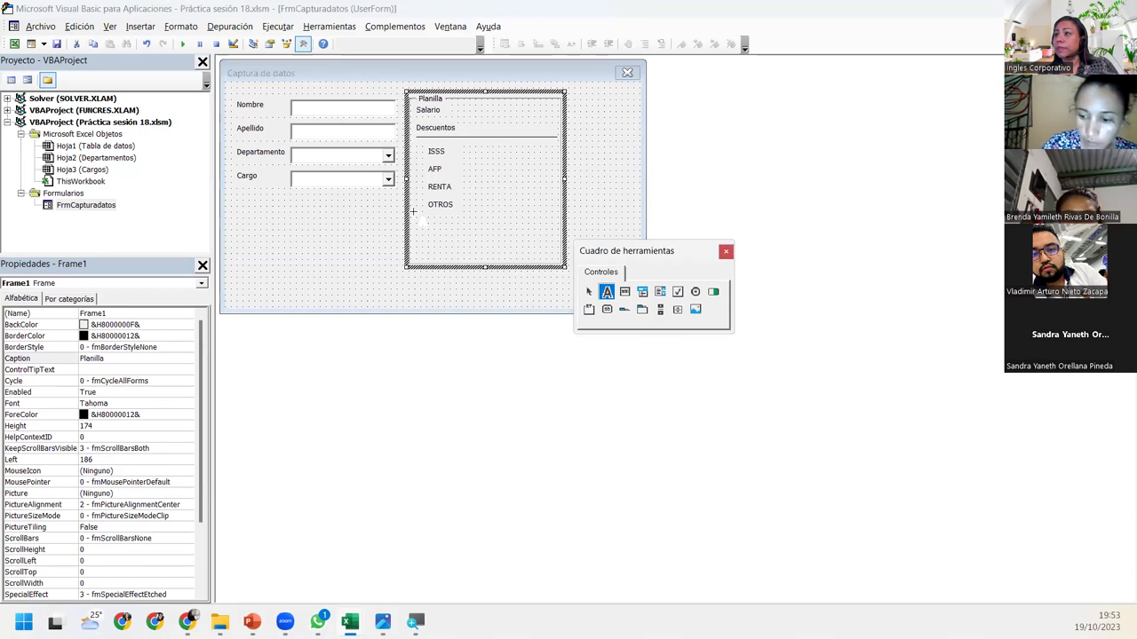
click(416, 211)
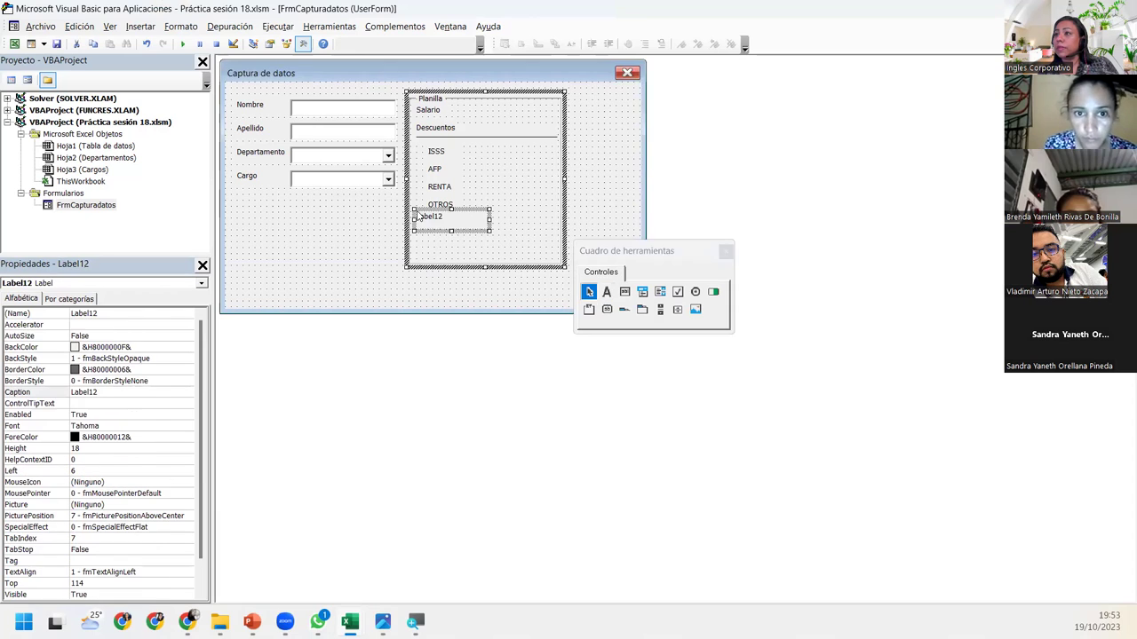
click(129, 394)
double_click(130, 393)
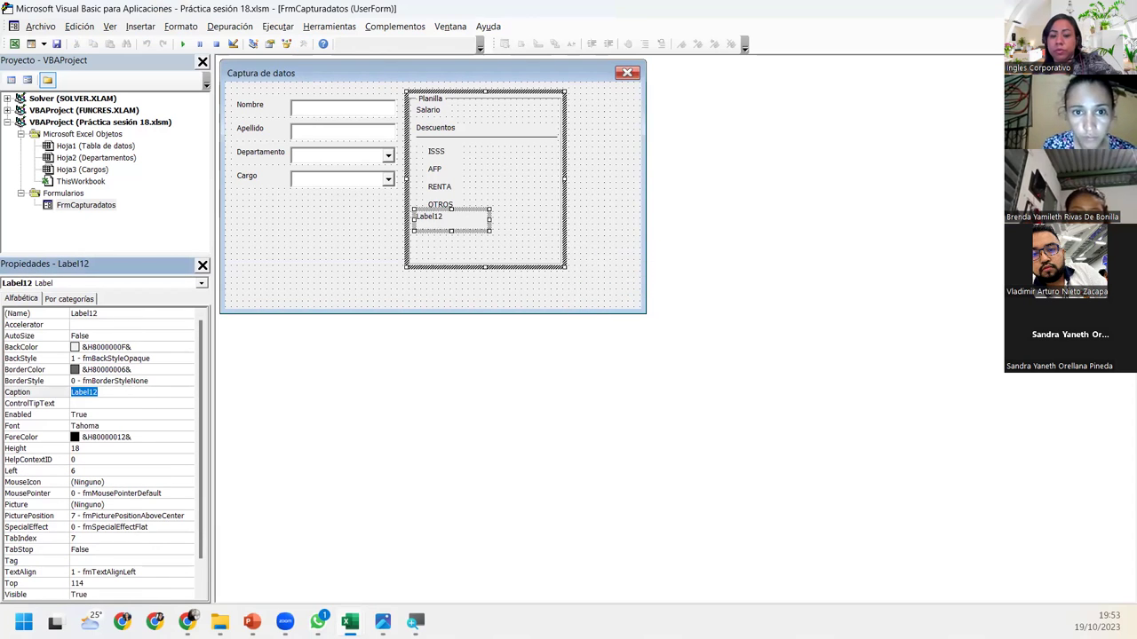
key(BackSpace)
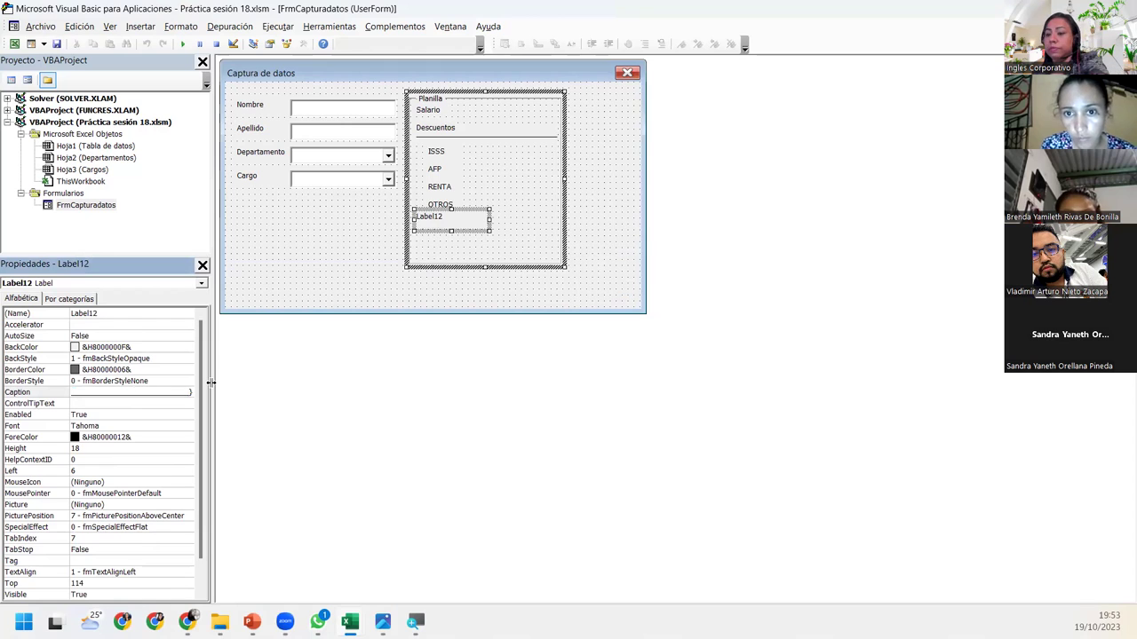
key(Return)
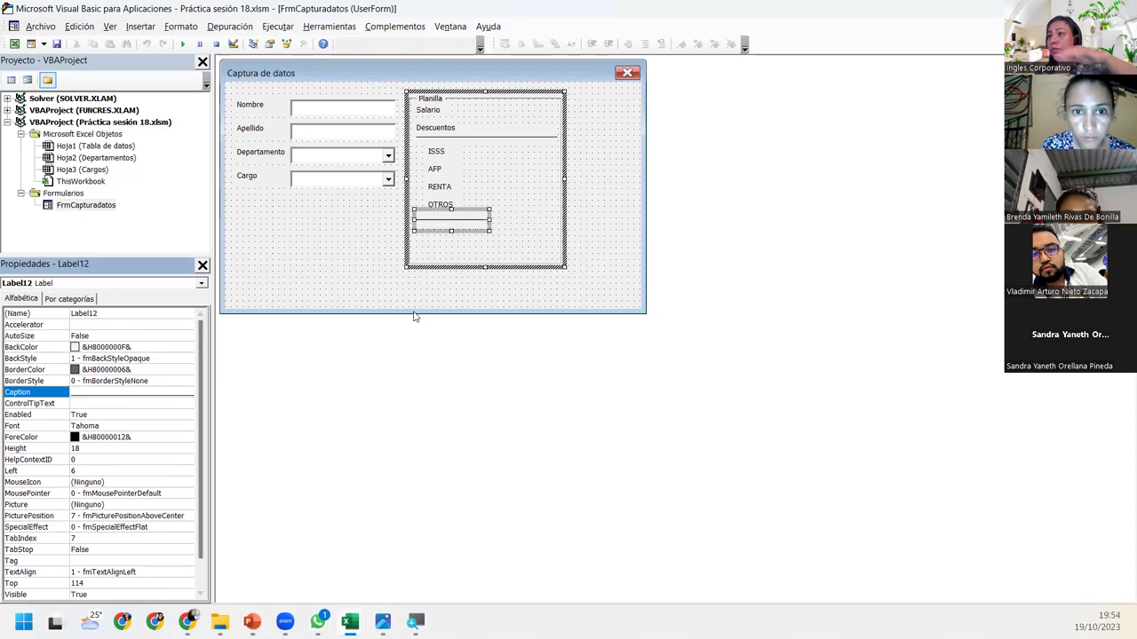
drag(487, 220, 558, 228)
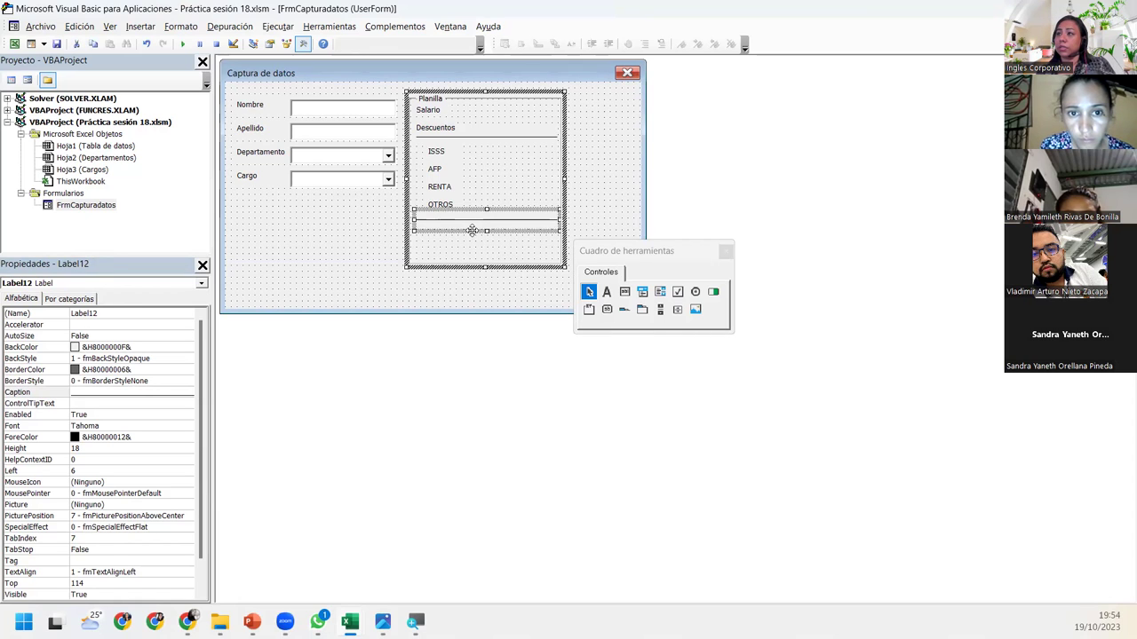
Send the line behind OTROS with Formato > Orden > Enviar hacia atrás and settle it at Top 108.
drag(474, 230, 476, 214)
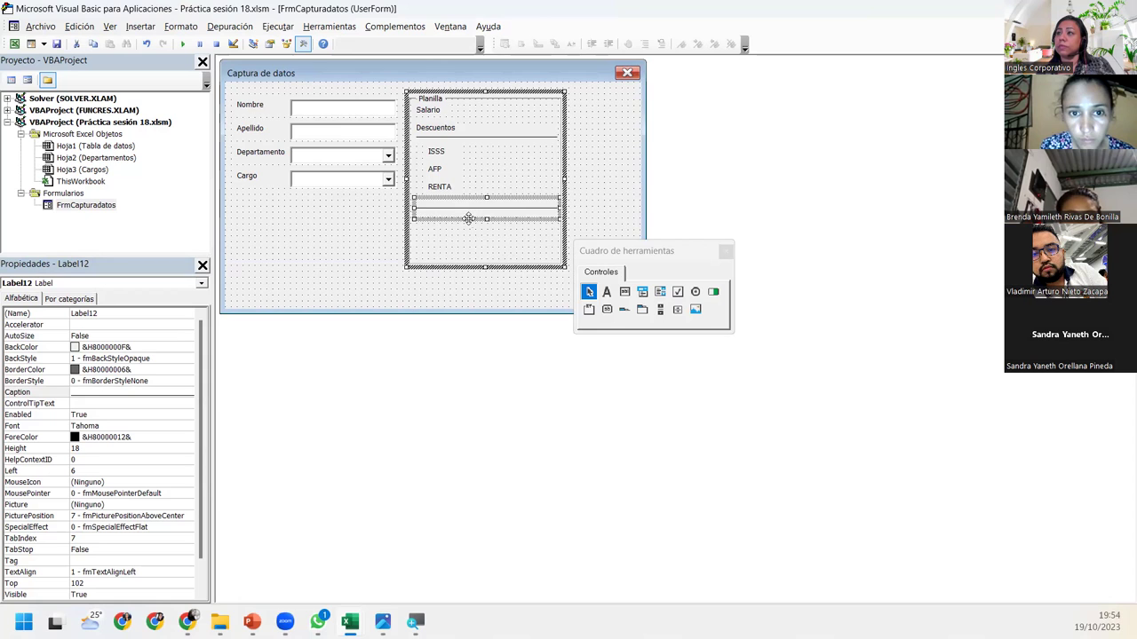
click(180, 26)
mouse_move(197, 208)
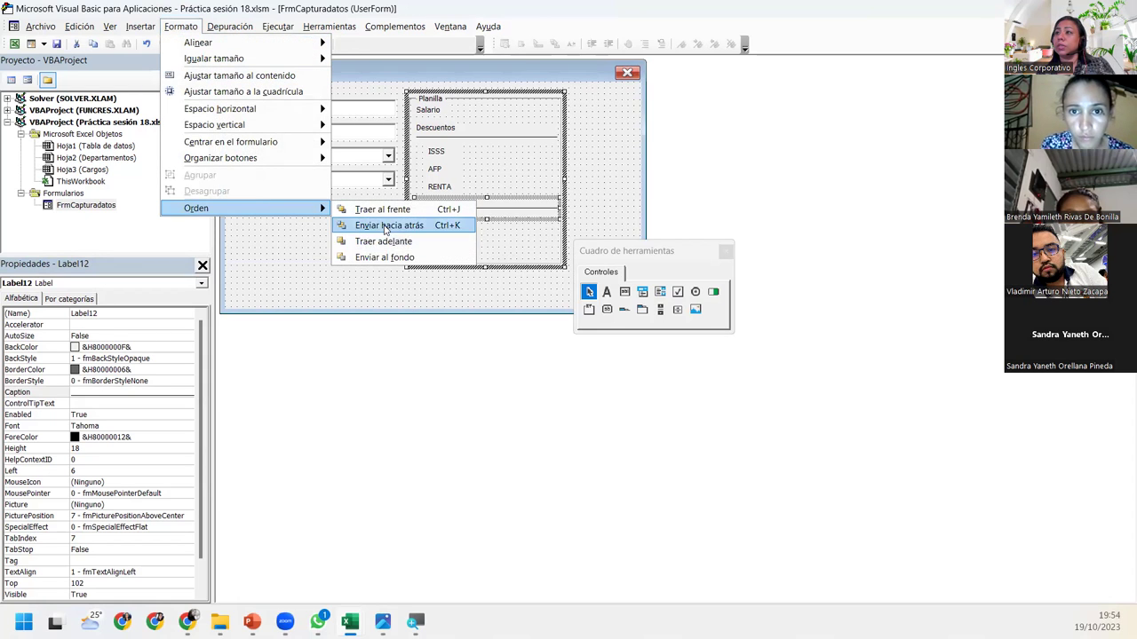
click(387, 226)
drag(454, 219, 454, 225)
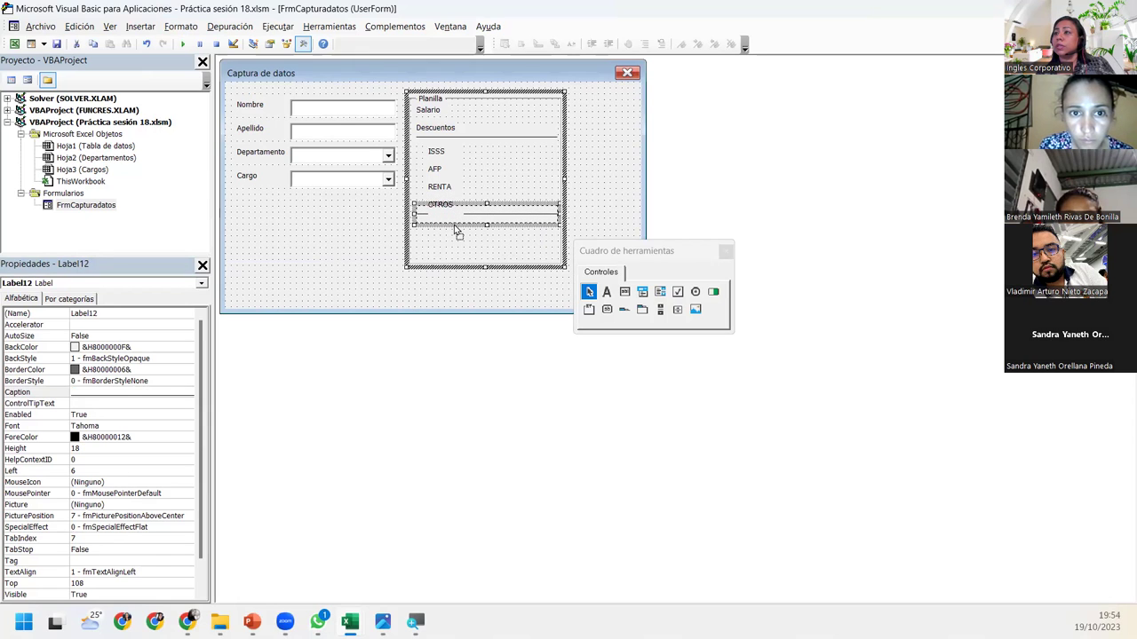
drag(456, 229, 455, 232)
click(456, 246)
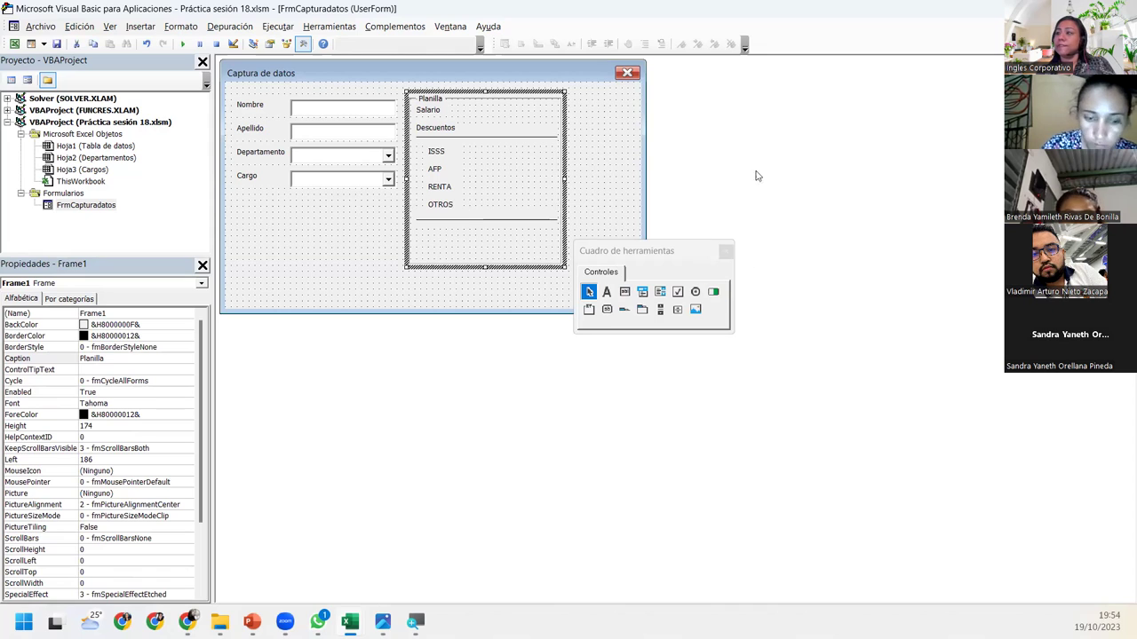
Add a 'Salario Neto' label below the lower divider and narrow it.
click(606, 292)
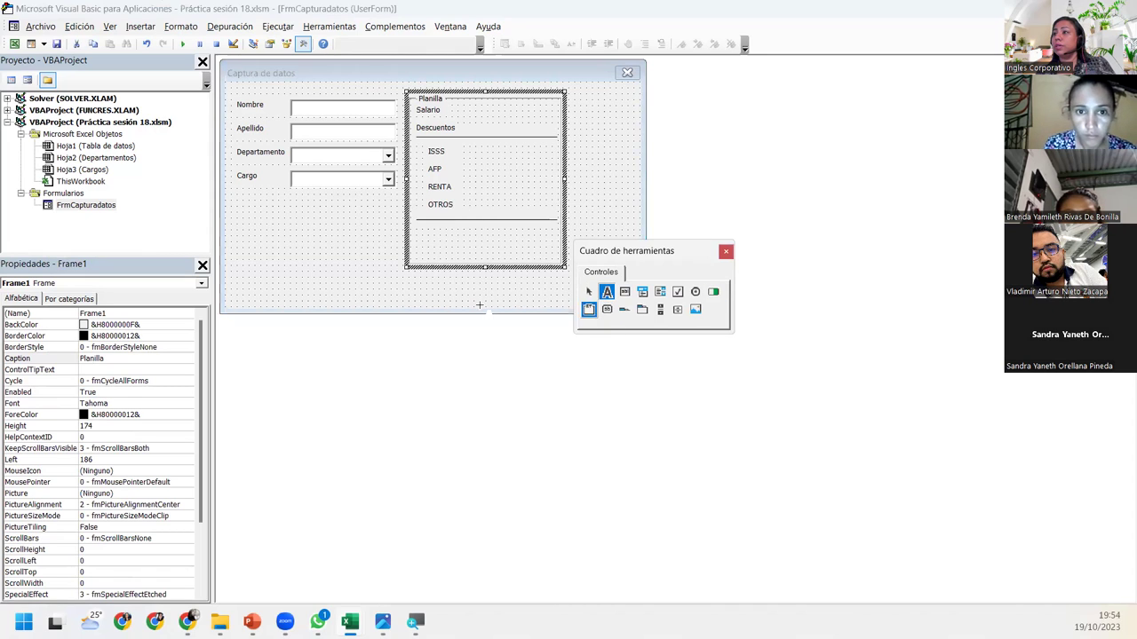
click(415, 229)
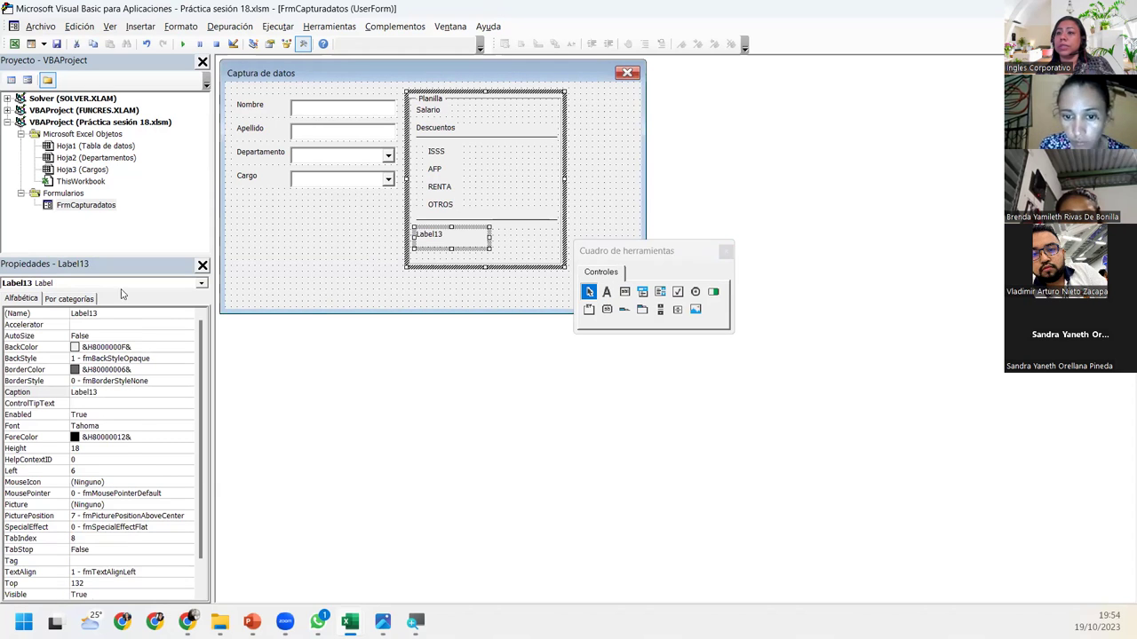
click(108, 391)
double_click(108, 391)
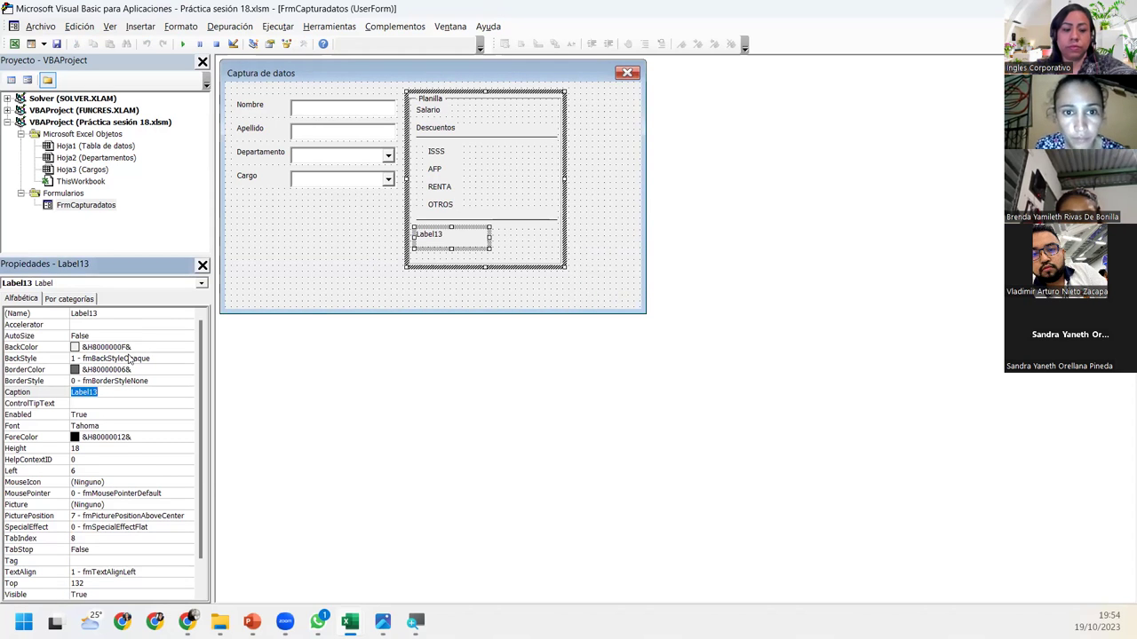
text(Salario Neto)
key(Return)
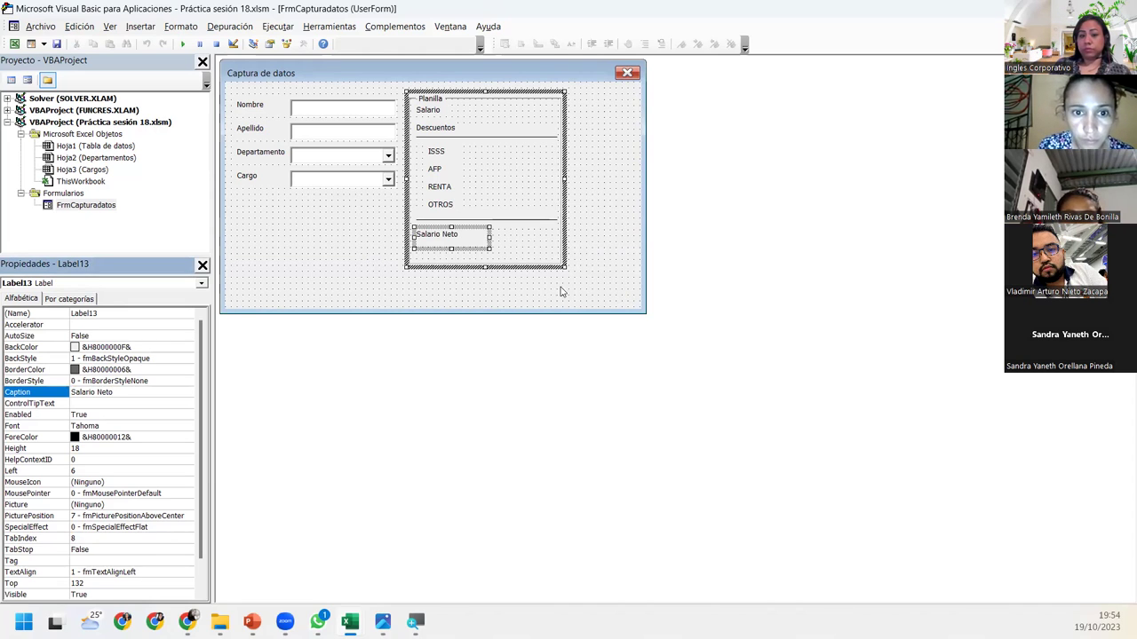
click(461, 235)
drag(466, 237, 492, 247)
Shorten the Planilla frame so it ends at height 156.
click(486, 261)
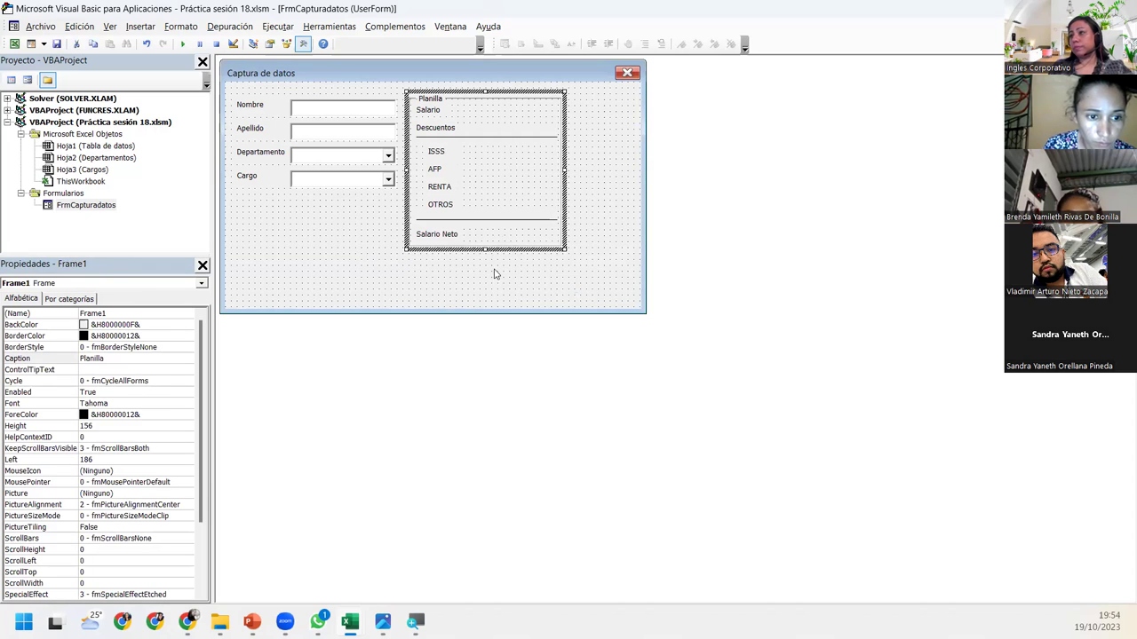
click(494, 280)
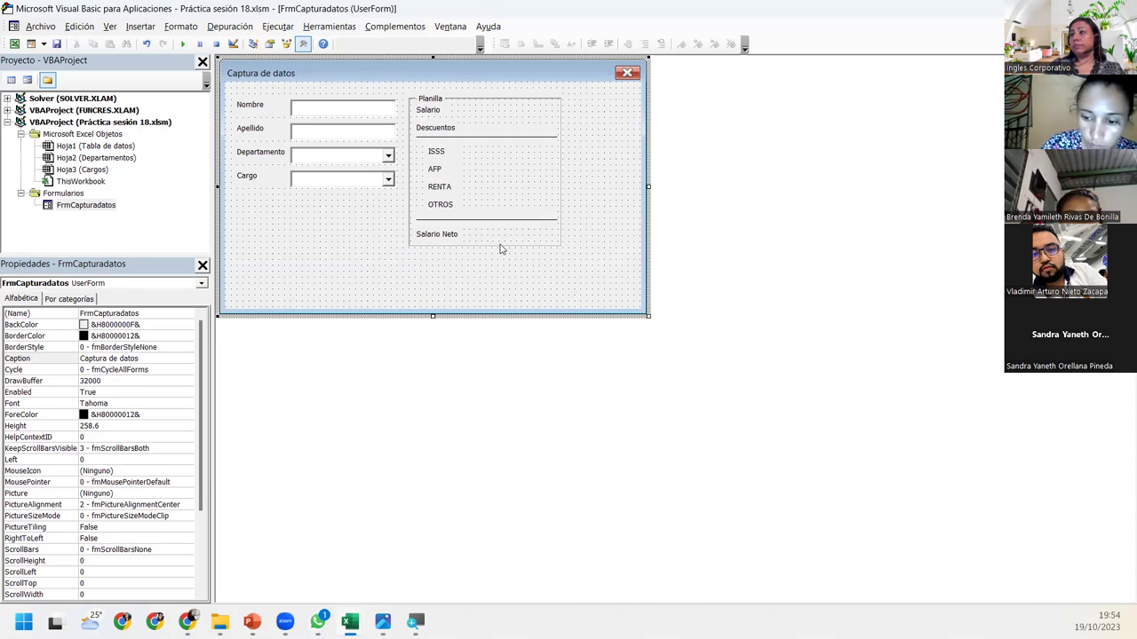
click(499, 246)
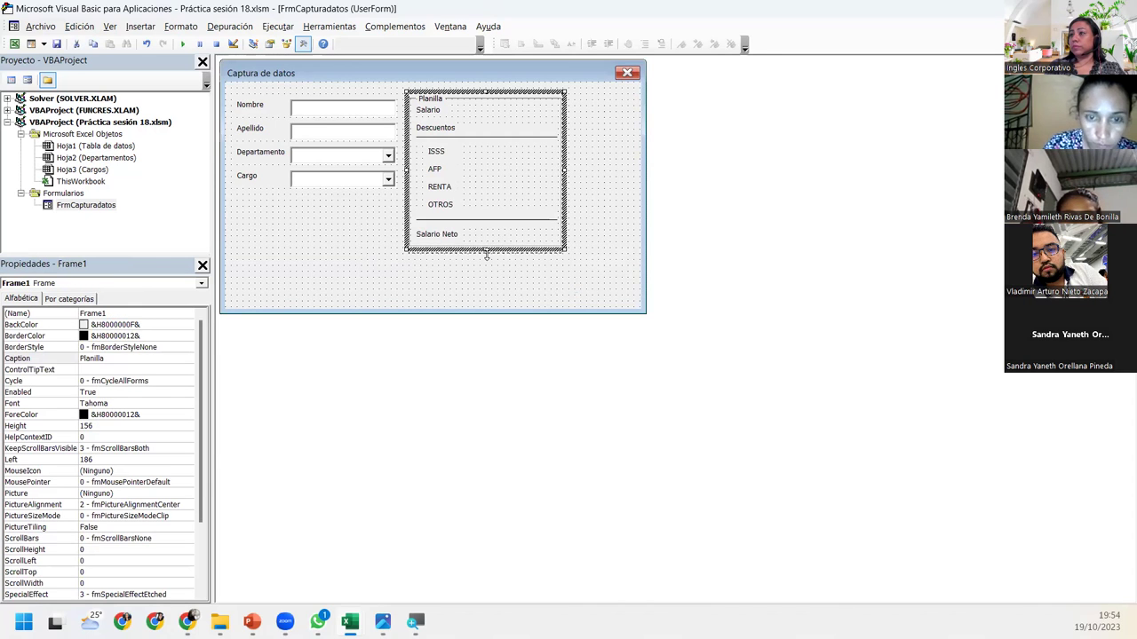
click(490, 290)
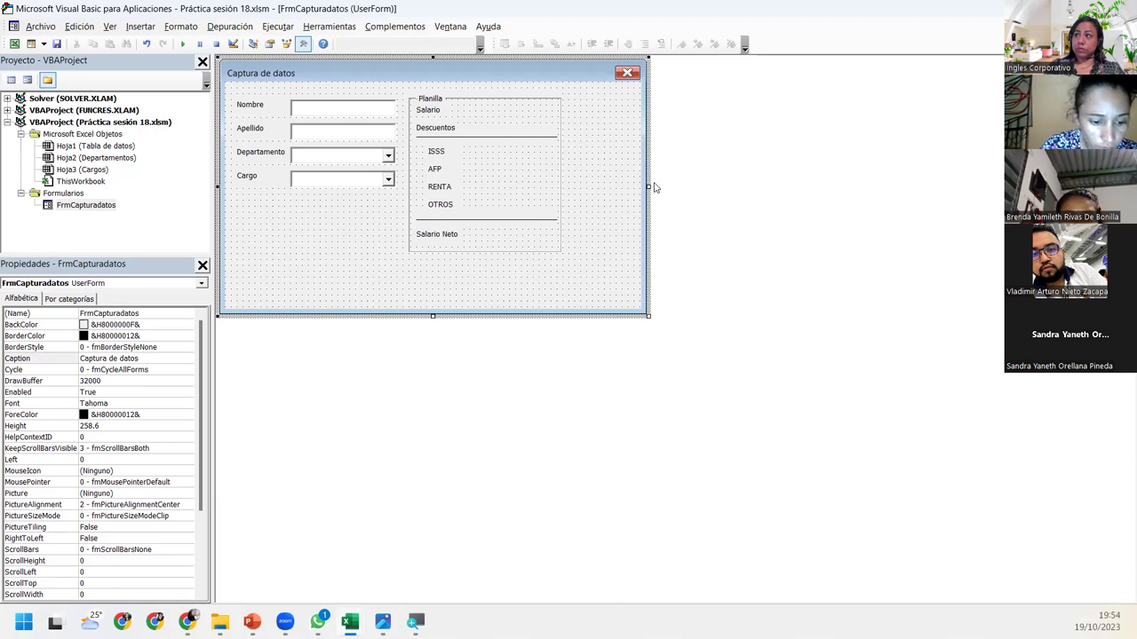
Shorten the form and move the Cargo label and box lower.
click(397, 318)
drag(397, 317, 397, 267)
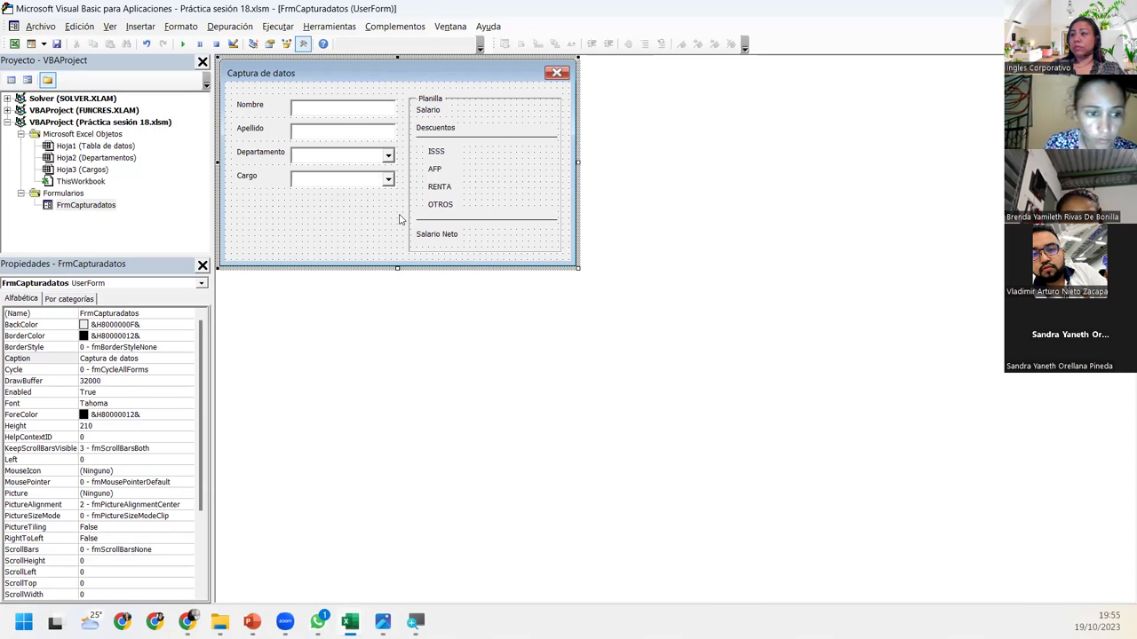
drag(331, 203, 238, 166)
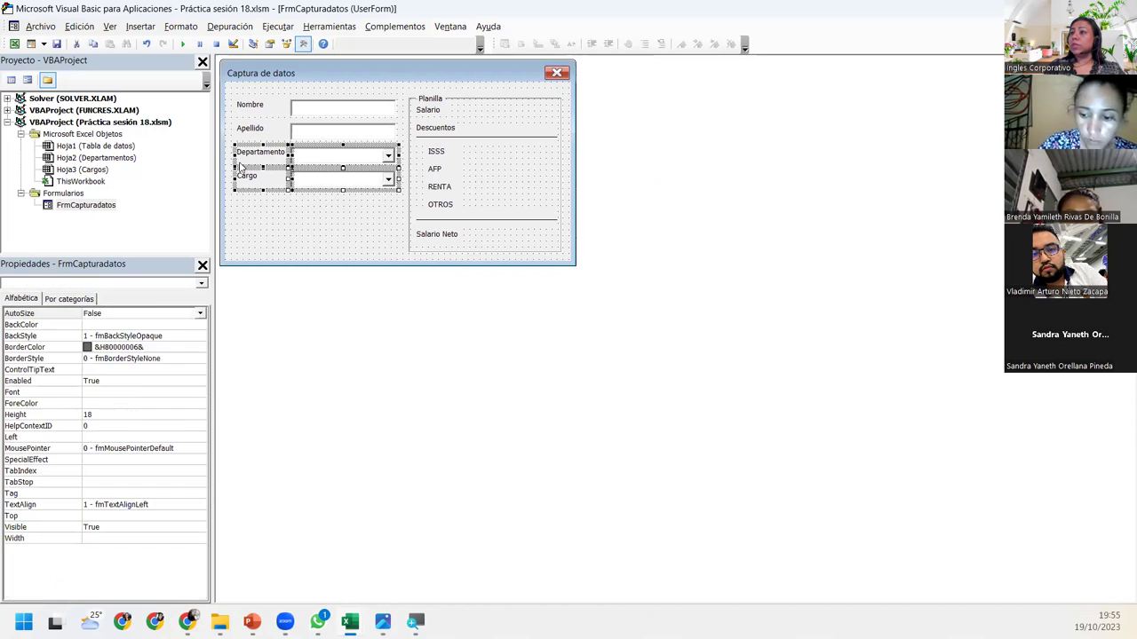
mouse_move(371, 196)
mouse_down()
mouse_move(248, 180)
mouse_move(263, 206)
mouse_up()
click(280, 237)
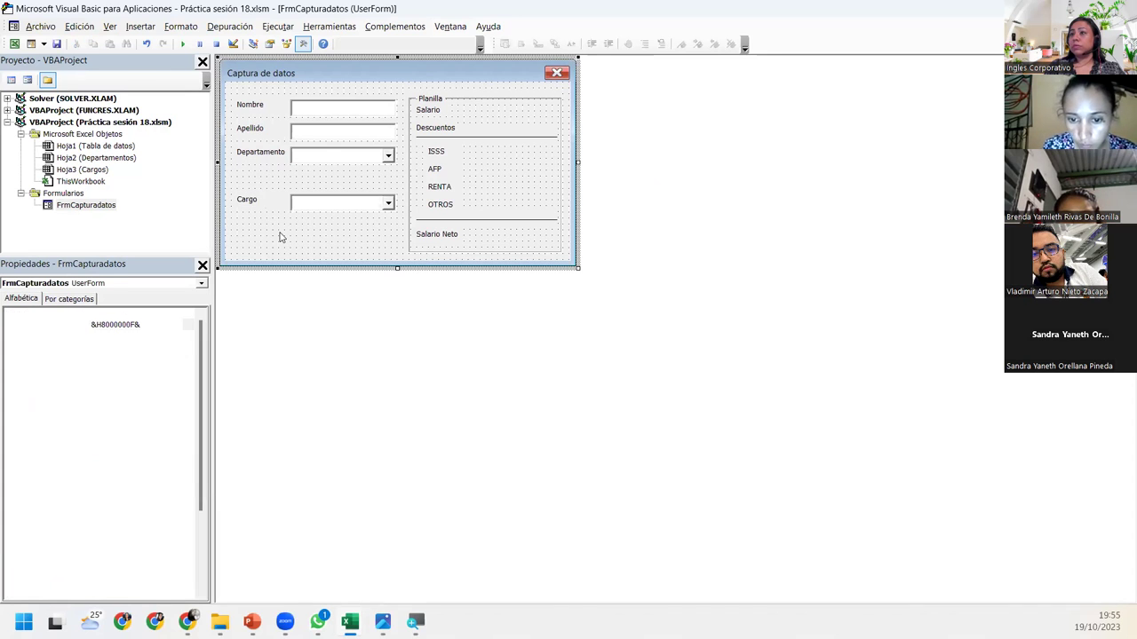
Align the left input boxes and equalize their vertical spacing with Formato > Espacio vertical > Igualar.
drag(376, 235, 310, 98)
click(173, 27)
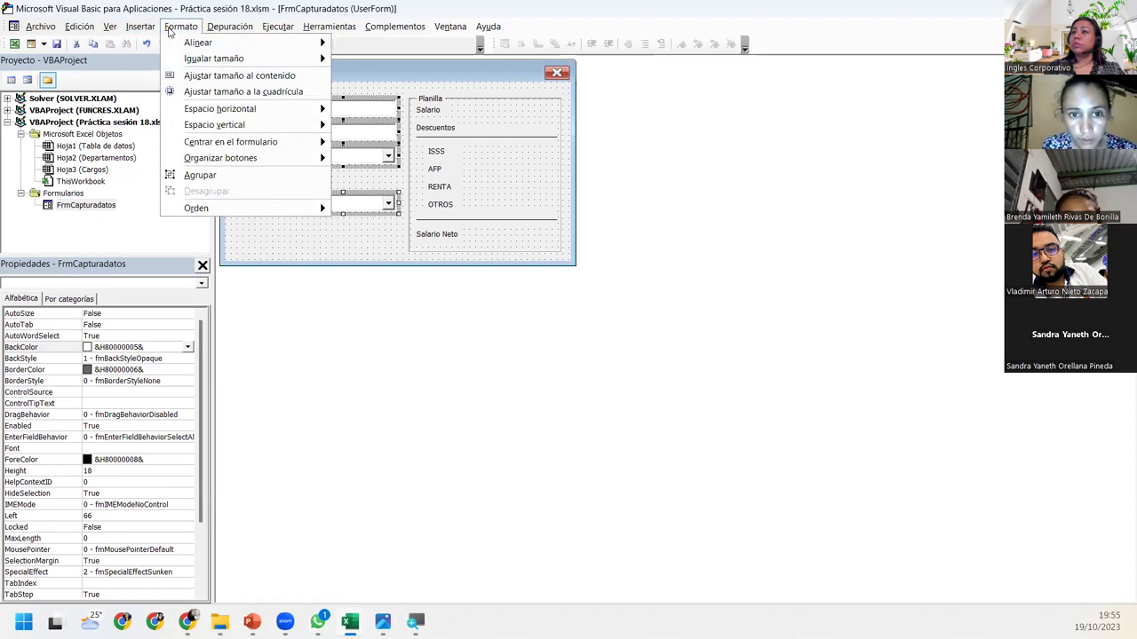
mouse_move(198, 43)
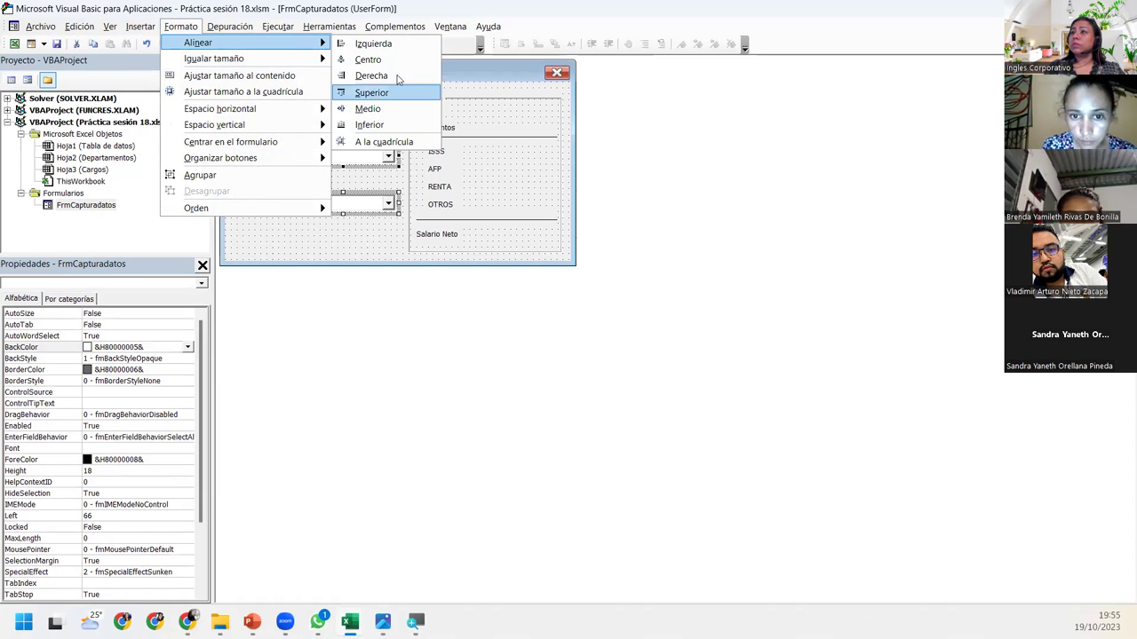
click(396, 60)
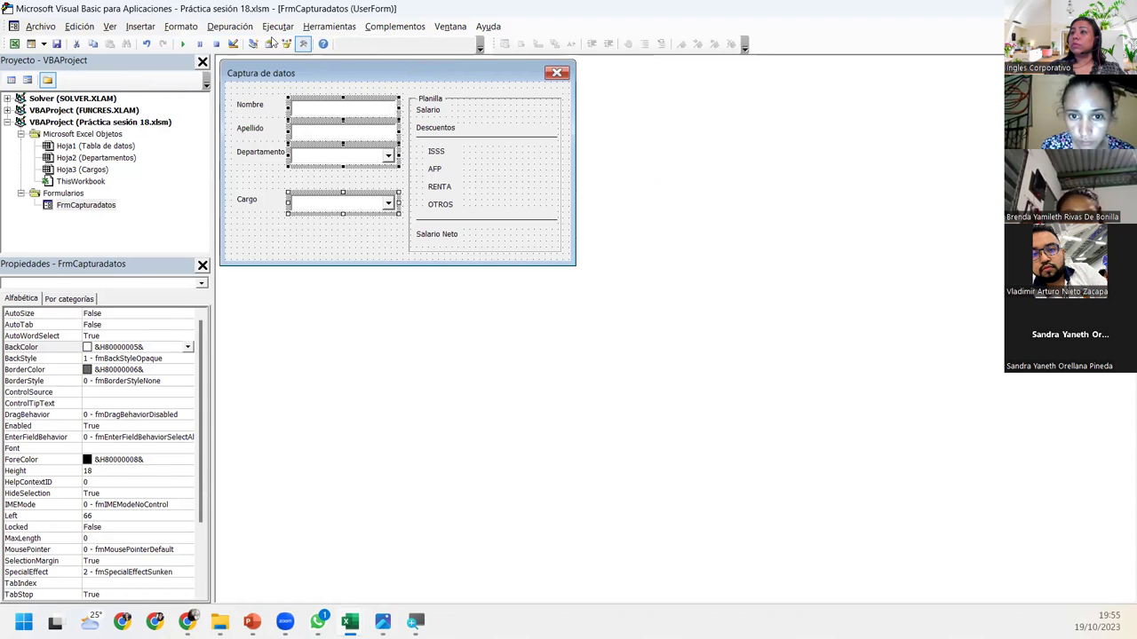
click(178, 25)
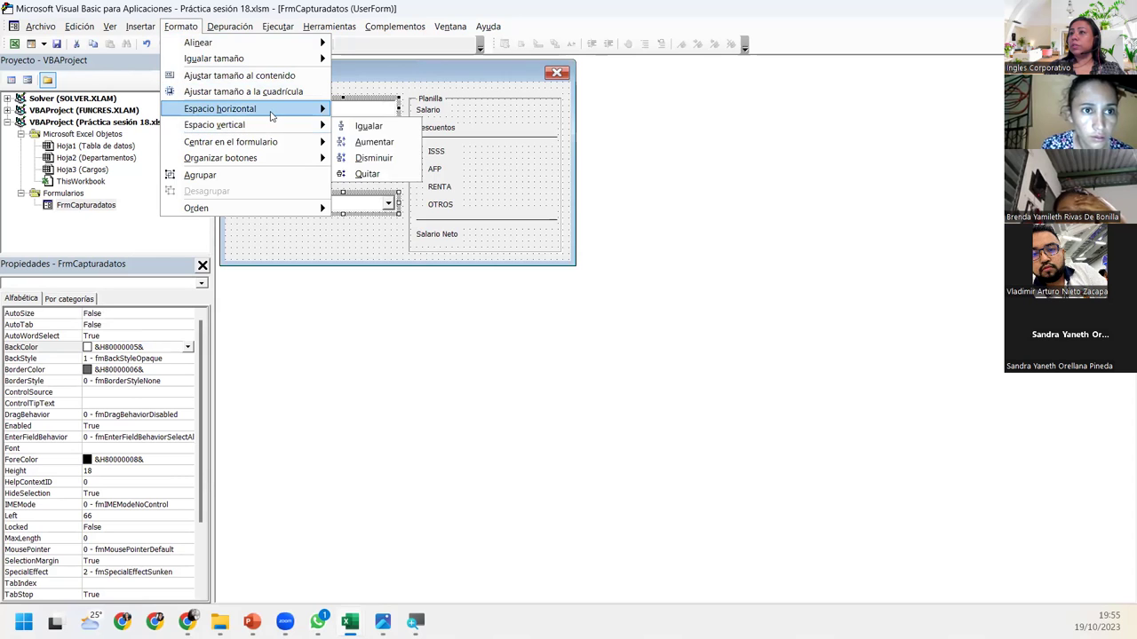
mouse_move(220, 108)
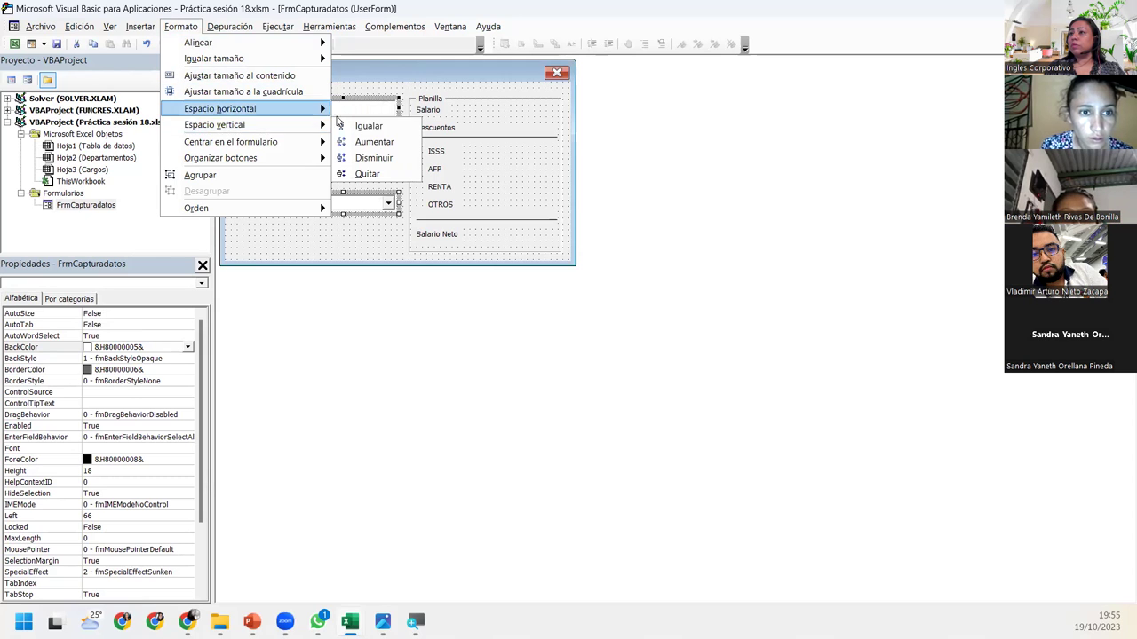
click(364, 128)
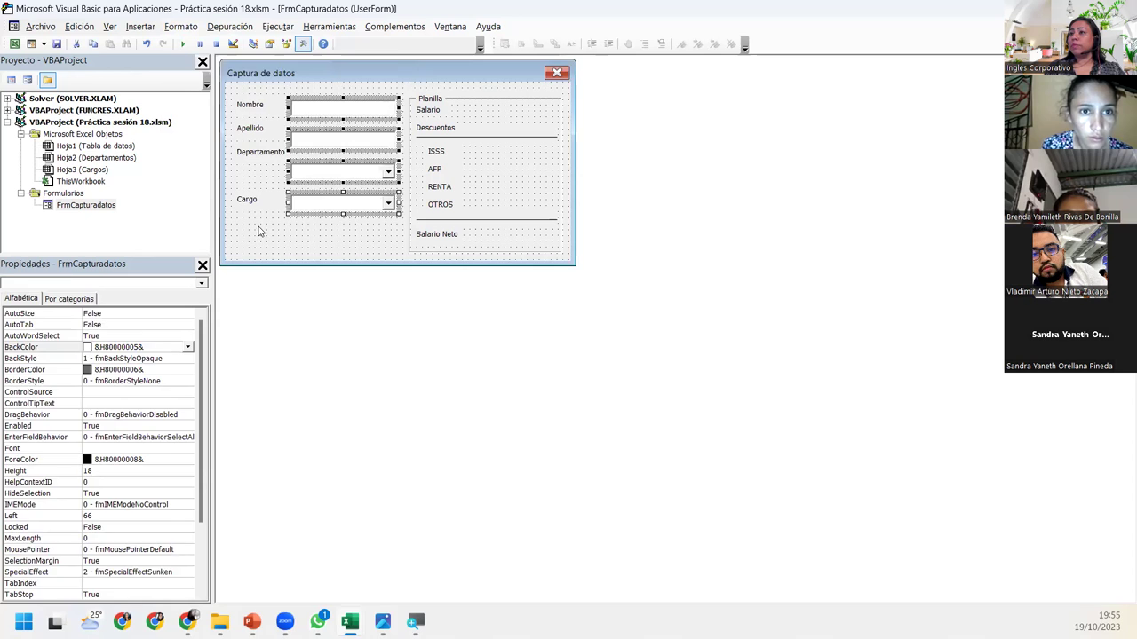
Equalize vertical spacing of the Nombre, Apellido, Departamento and Cargo labels.
drag(263, 229, 242, 95)
click(180, 26)
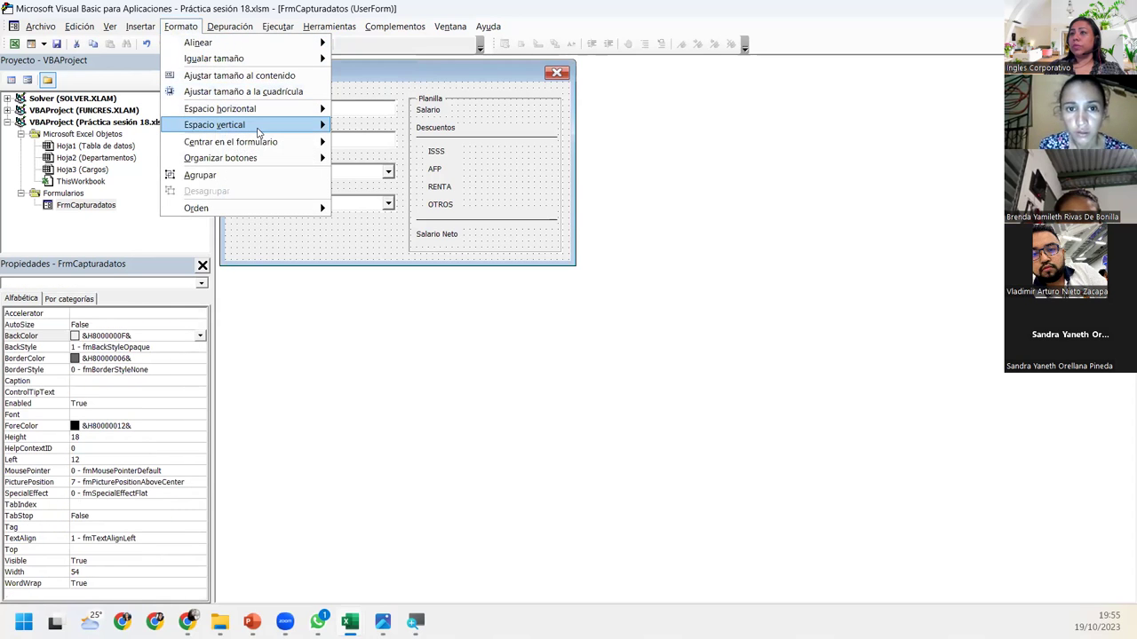
click(374, 129)
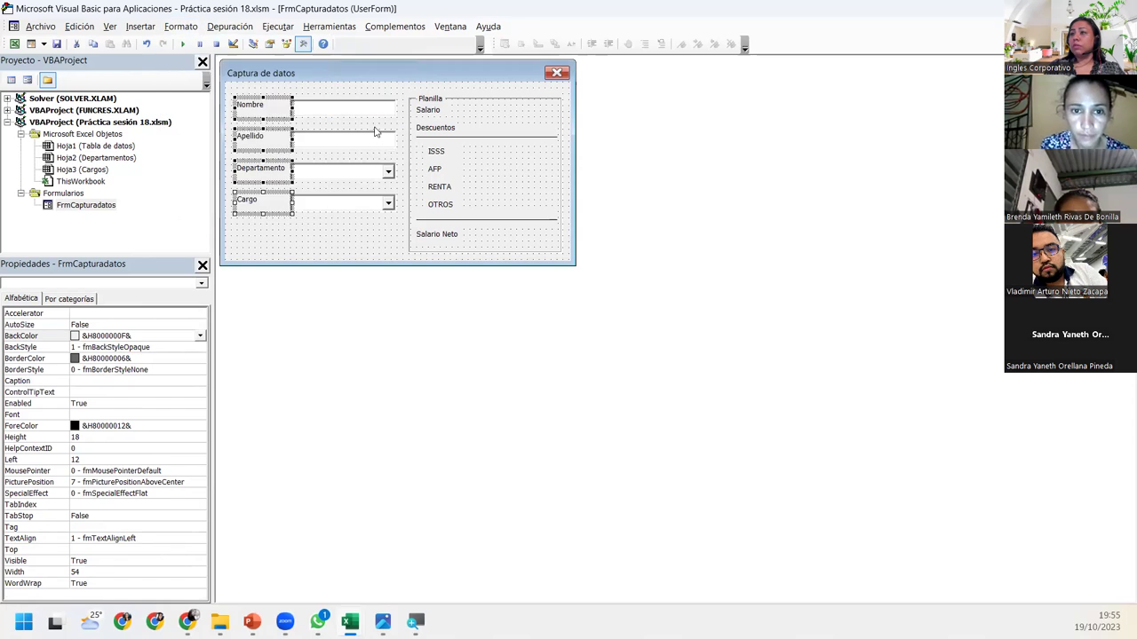
click(363, 232)
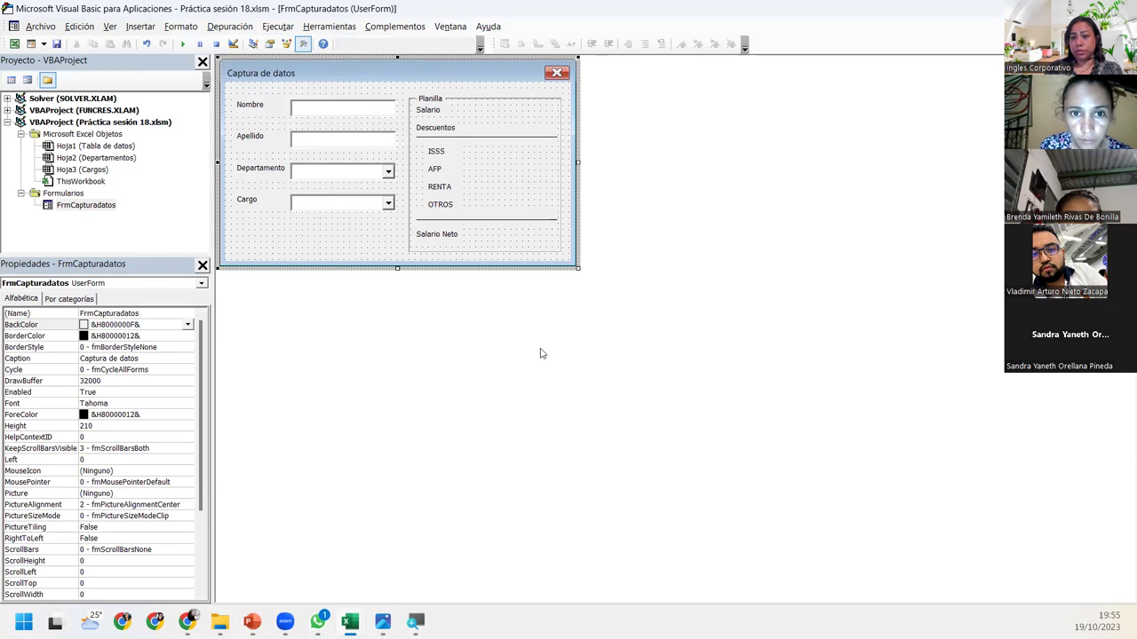
scroll(540, 354, up, 2)
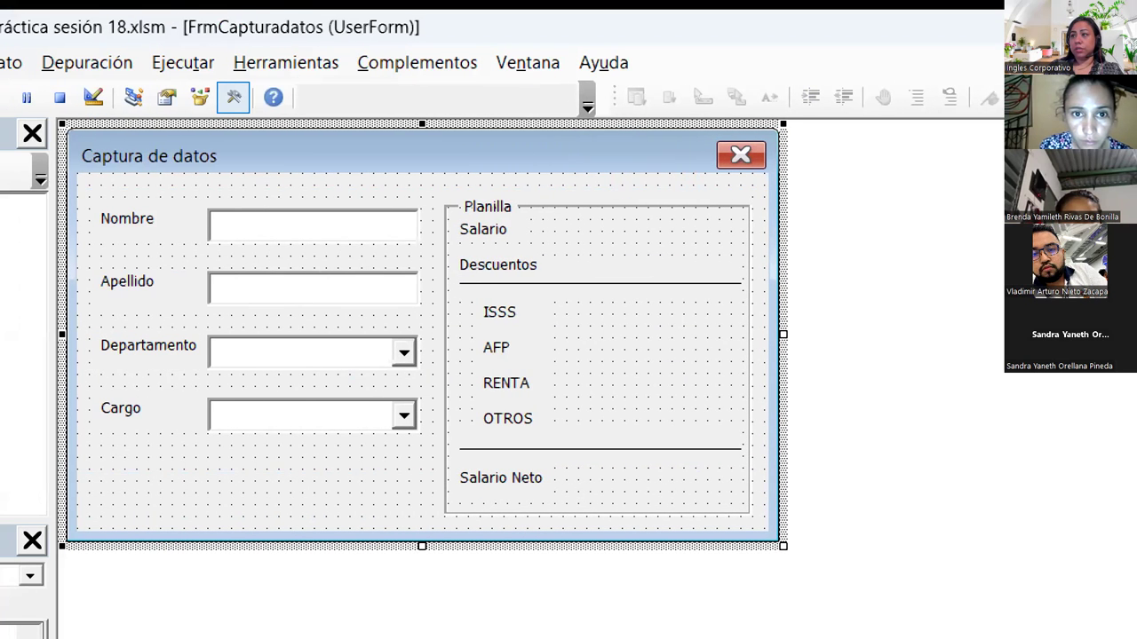
key(Tab)
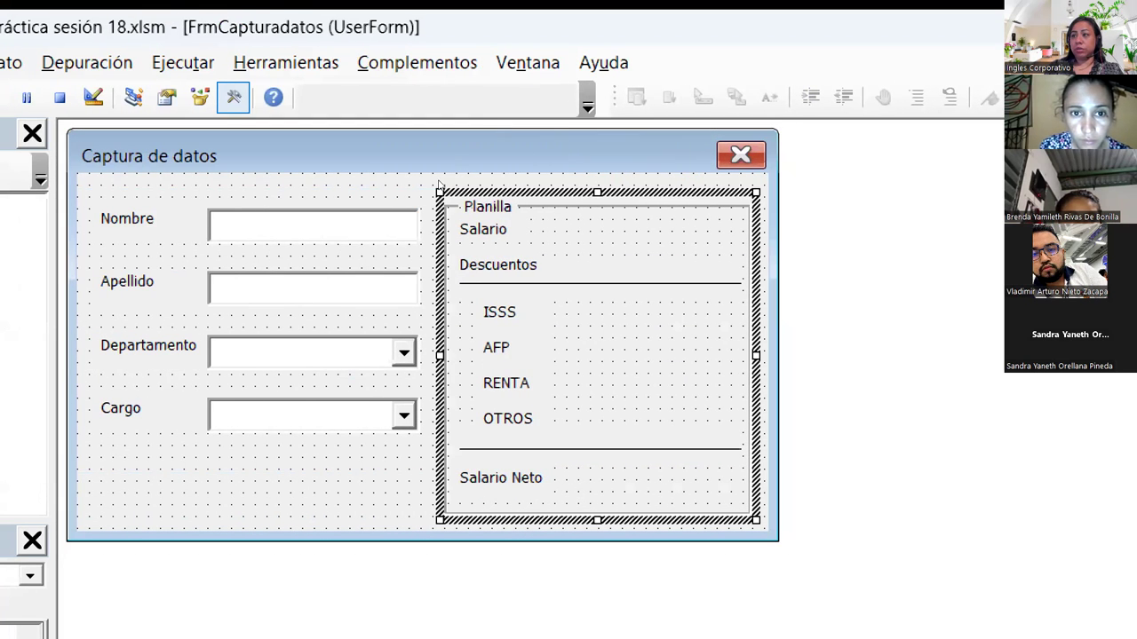
click(376, 249)
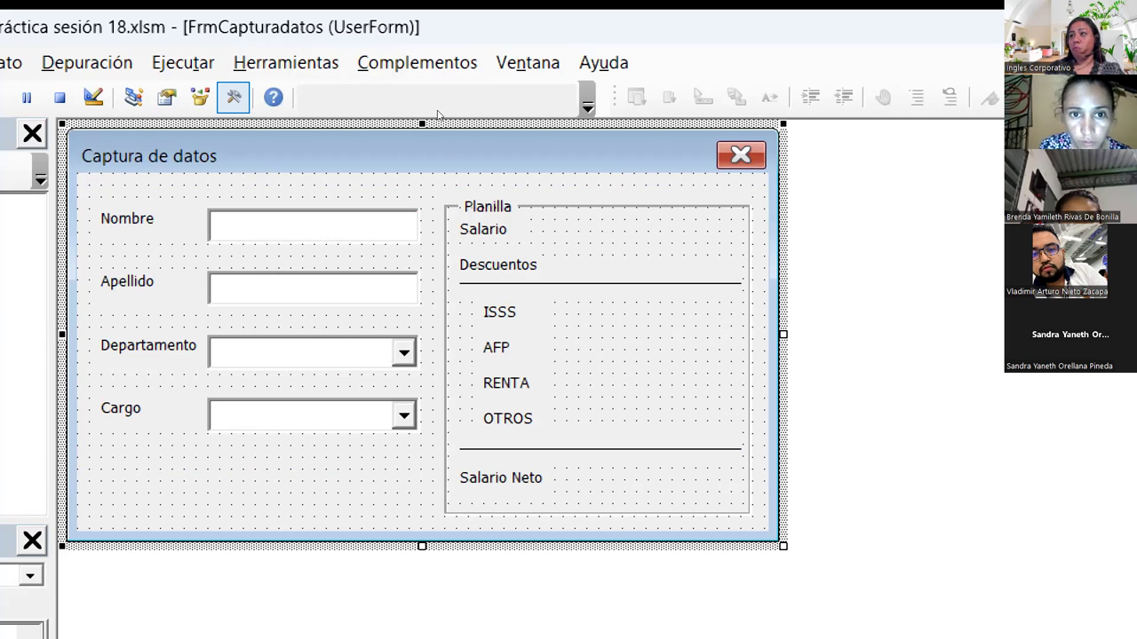
key(Tab)
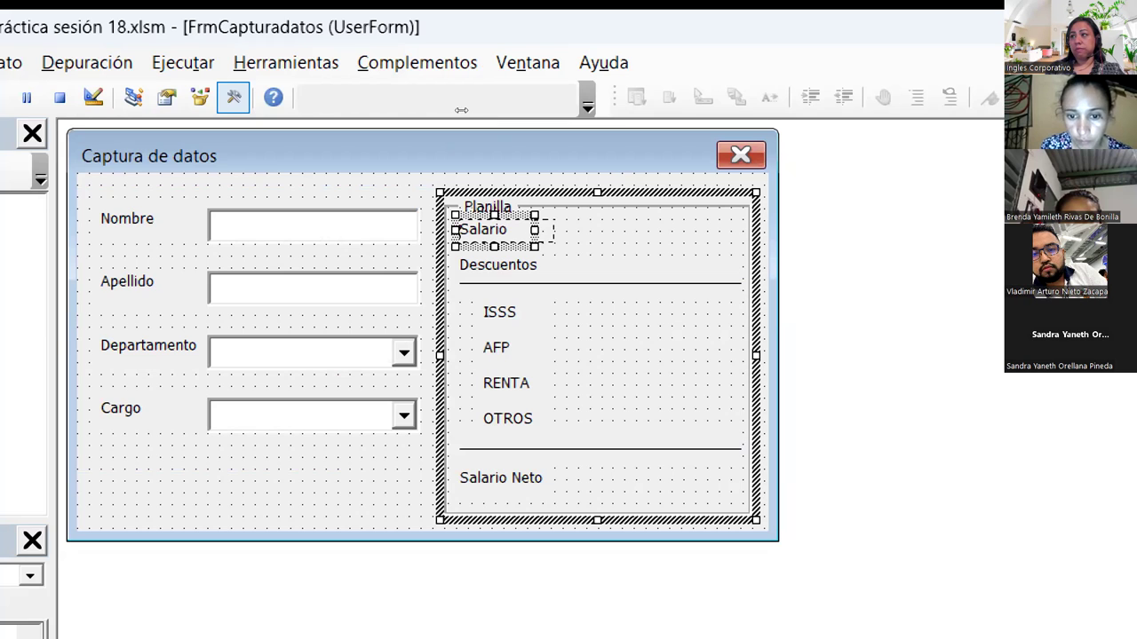
key(Tab)
click(500, 189)
click(337, 252)
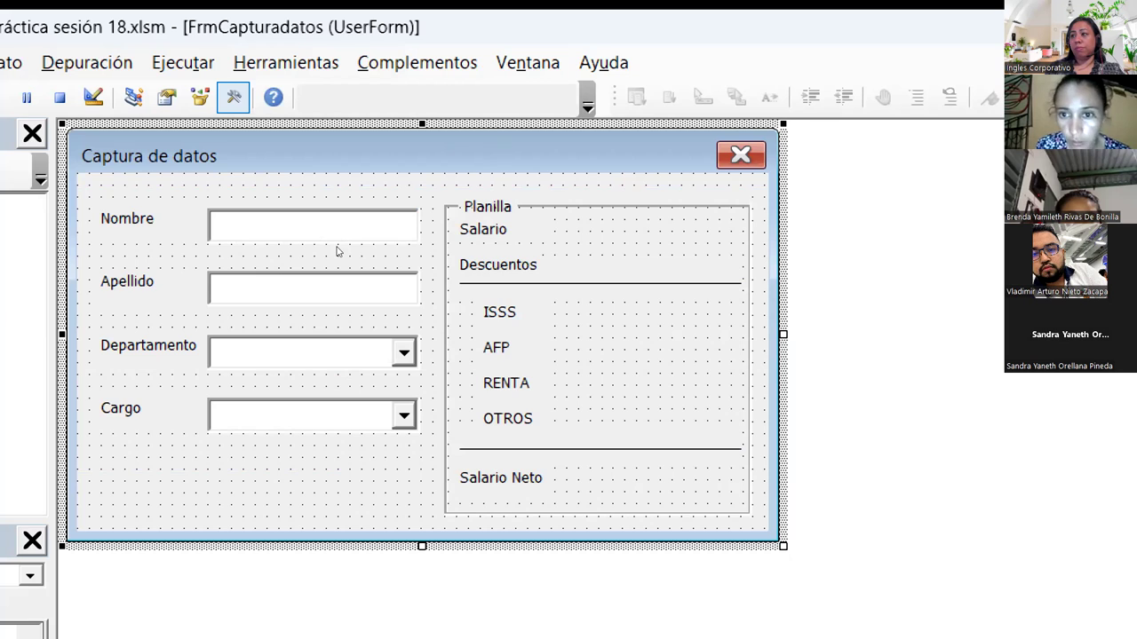
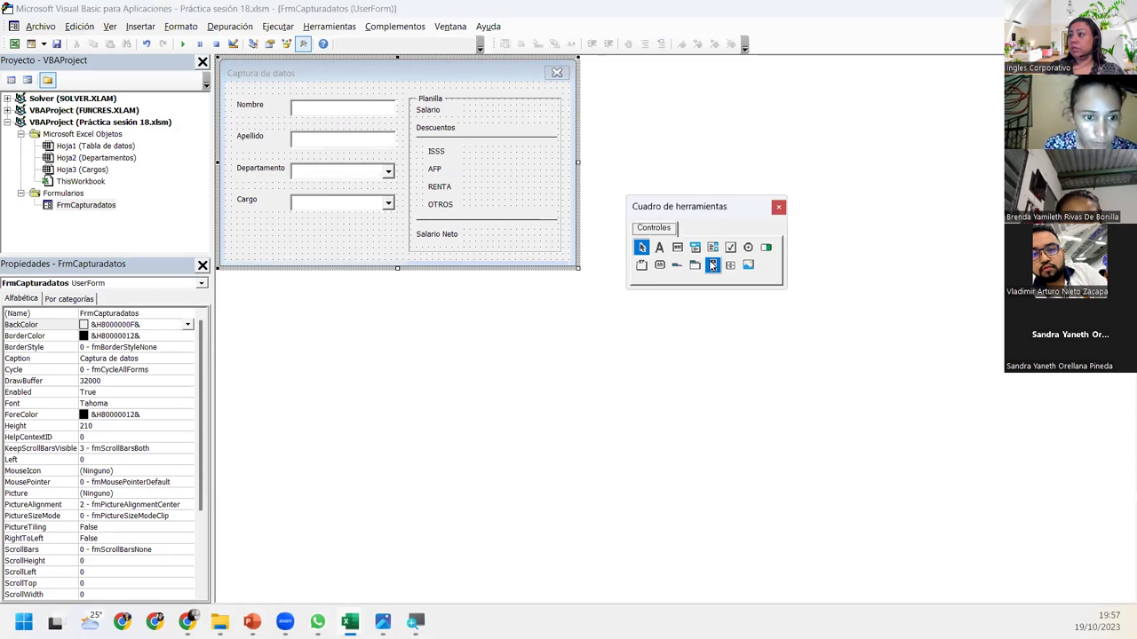
Draw a salary text box beside the Salario label inside the Planilla frame.
click(676, 247)
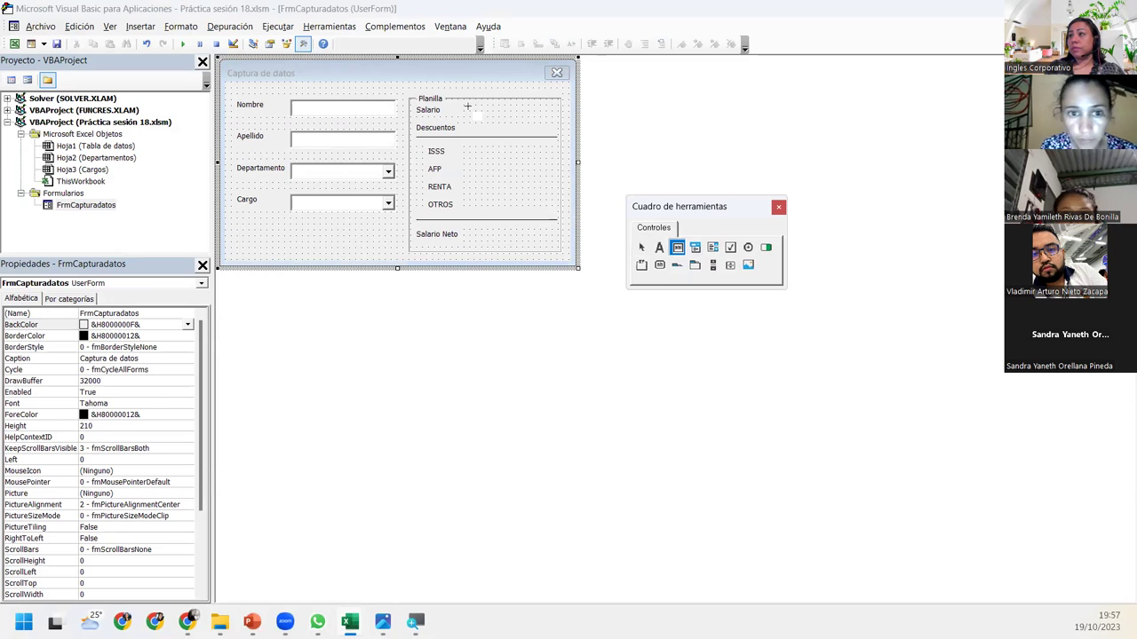
drag(468, 105, 542, 125)
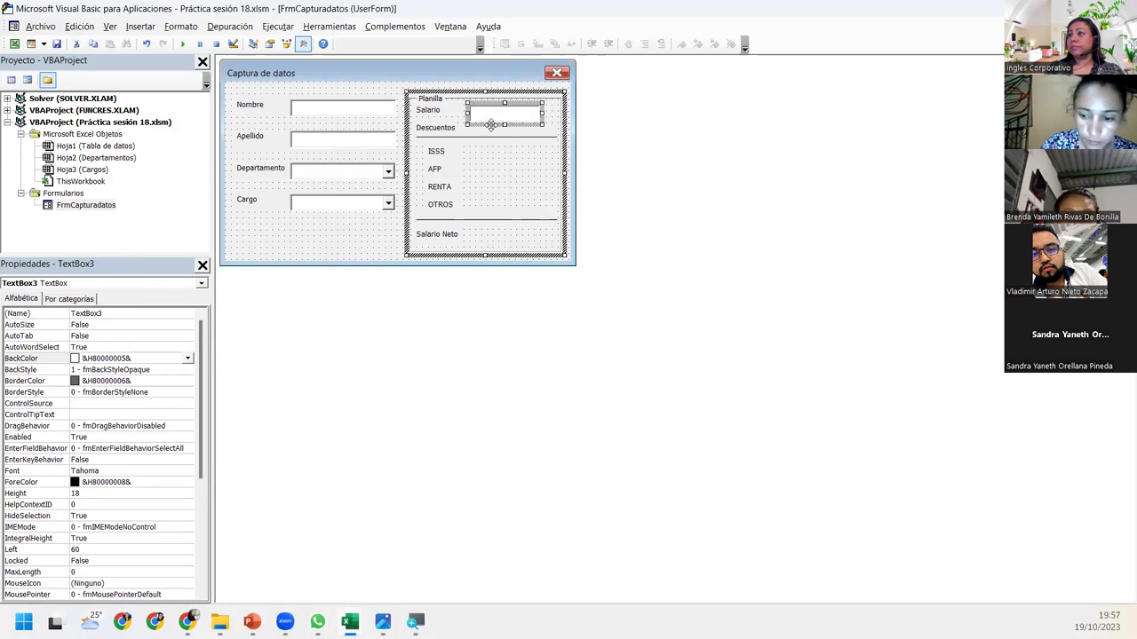
click(480, 152)
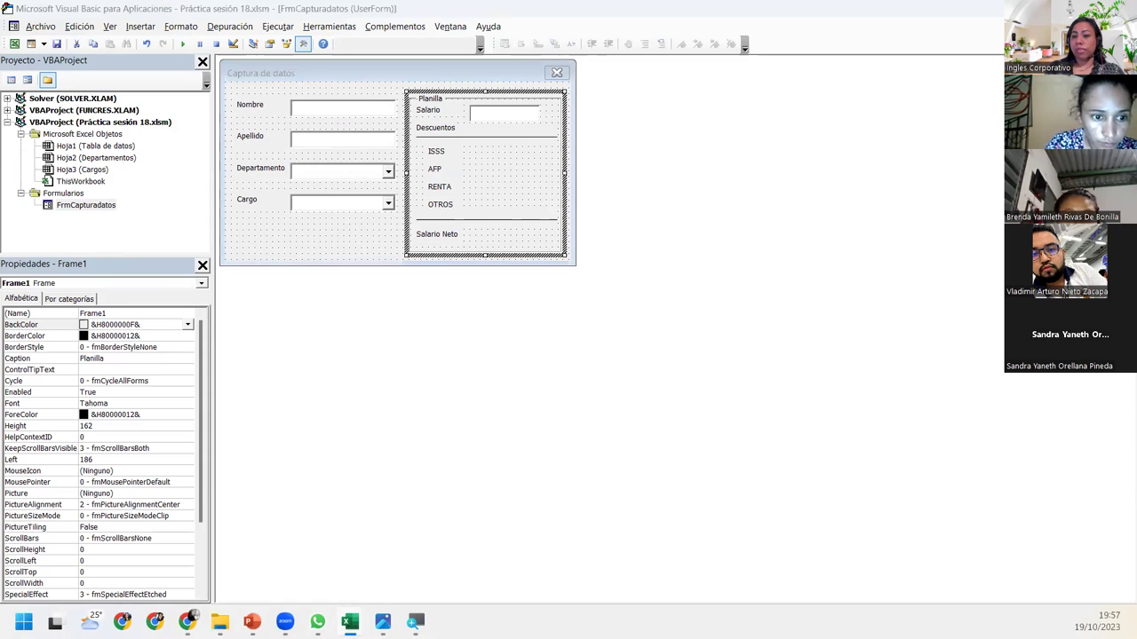
click(680, 235)
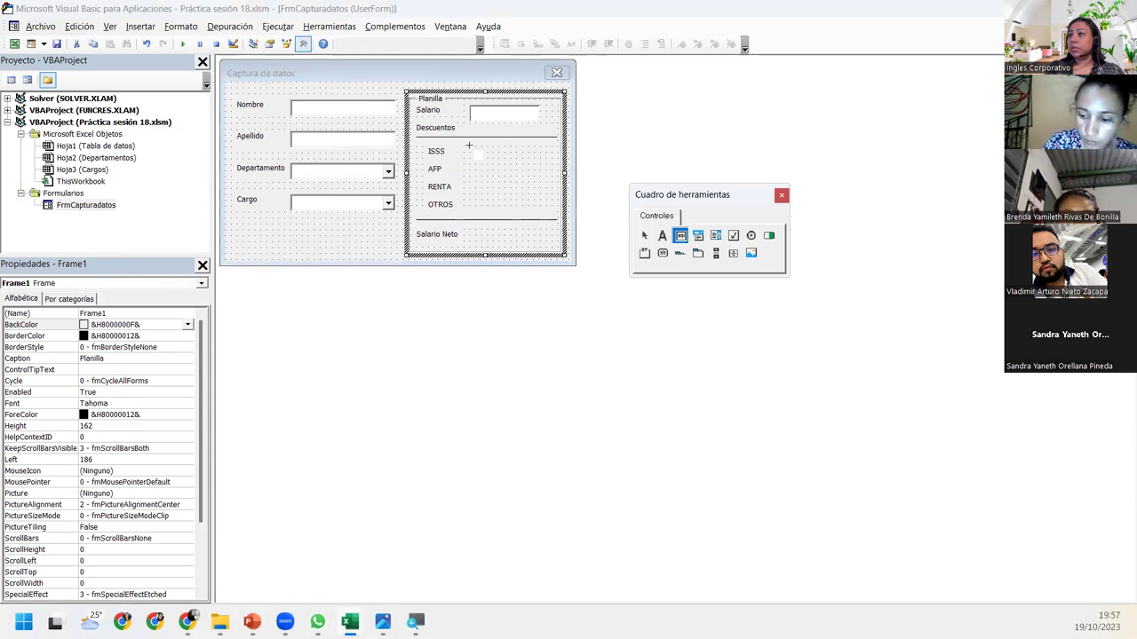
Draw text boxes beside the ISSS and AFP labels, nudging the AFP box into line.
drag(469, 147, 542, 166)
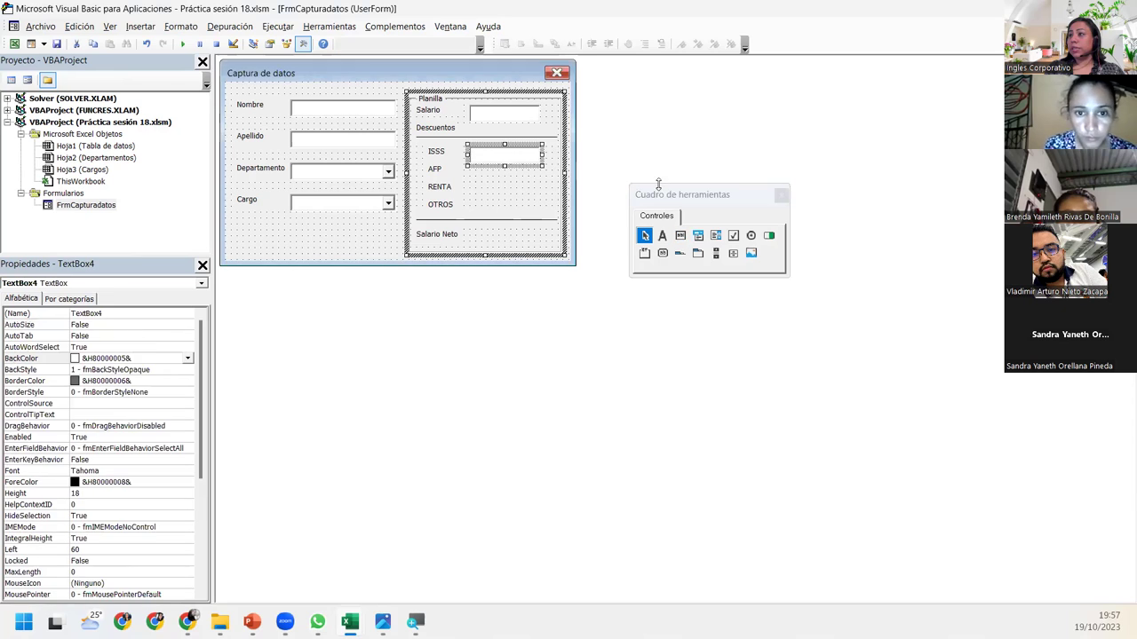
click(680, 235)
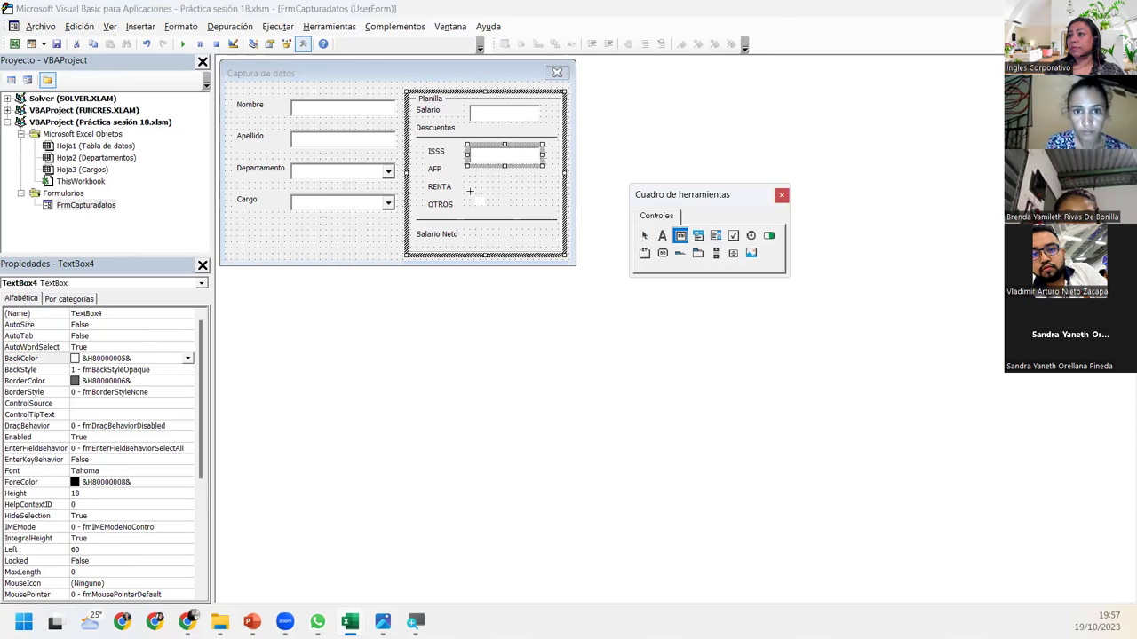
drag(468, 167, 543, 189)
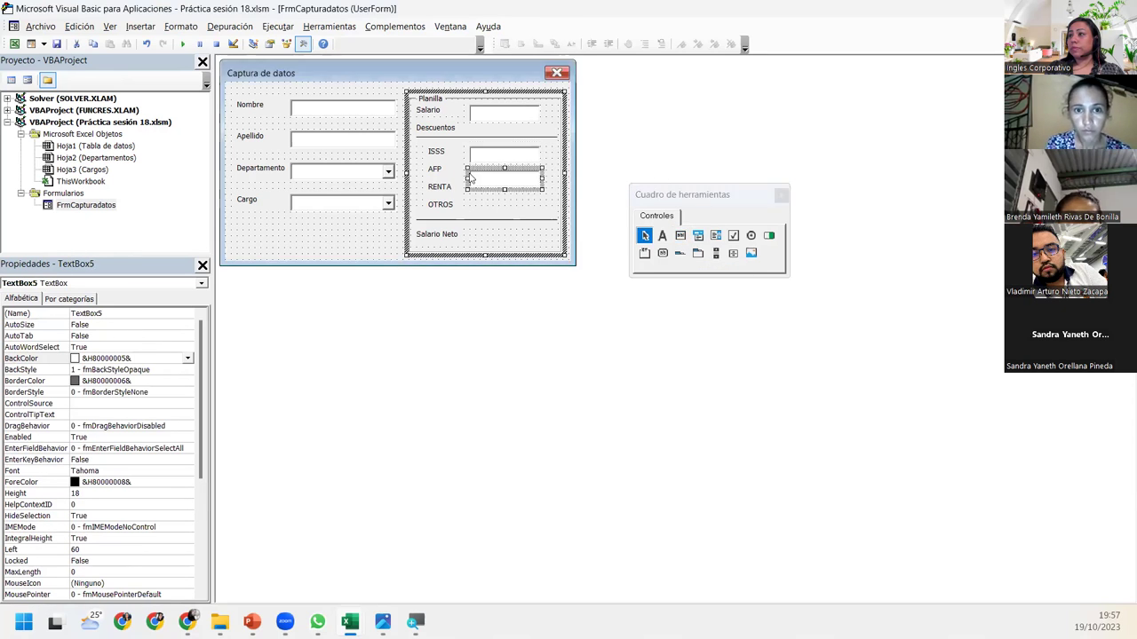
drag(478, 169, 478, 164)
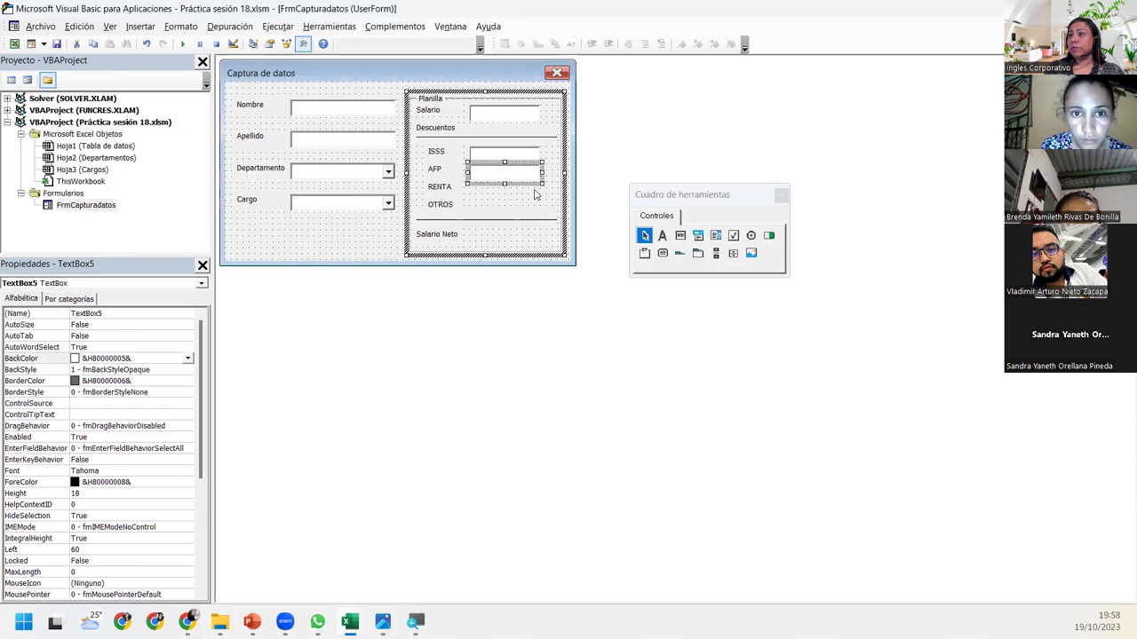
Add text boxes beside RENTA and OTROS, moving each up to line up with its label.
click(689, 230)
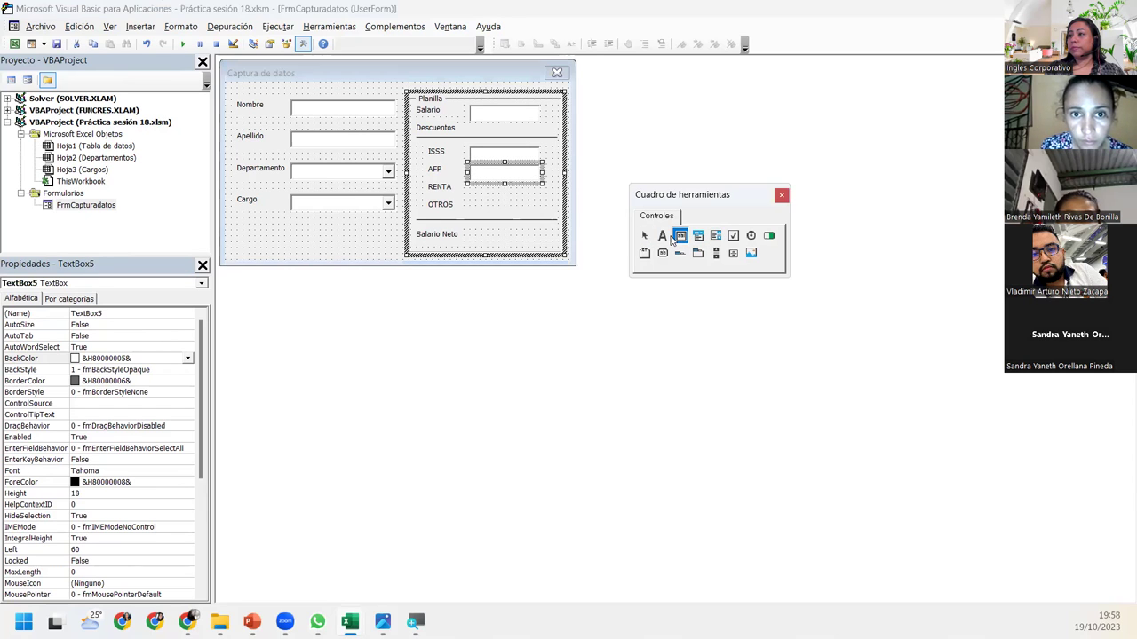
click(473, 192)
drag(477, 205, 476, 189)
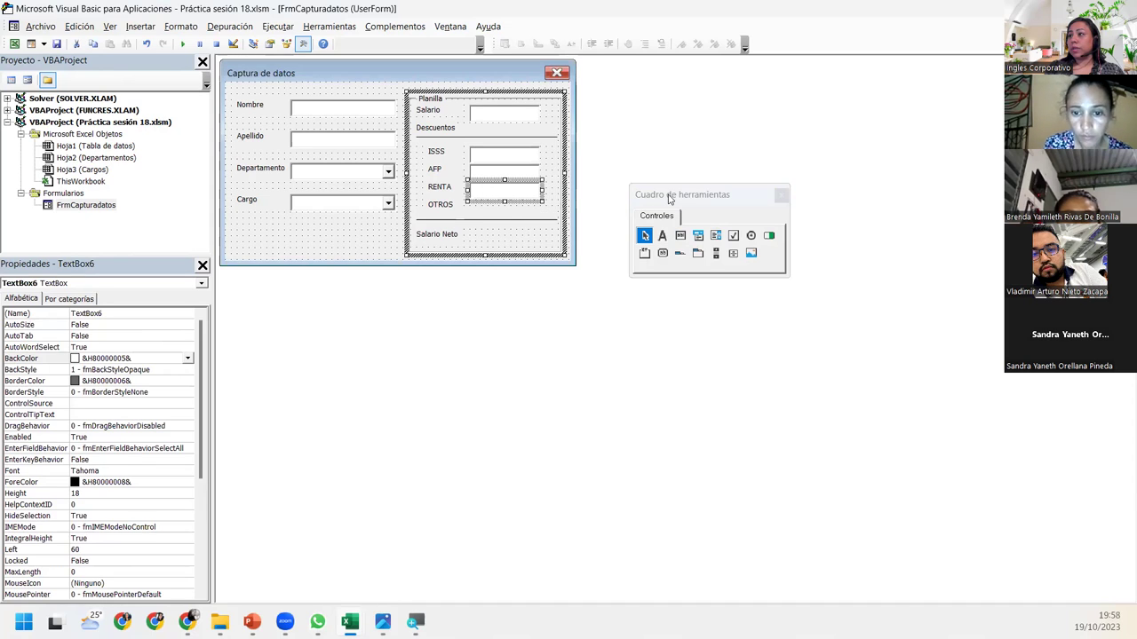
click(679, 235)
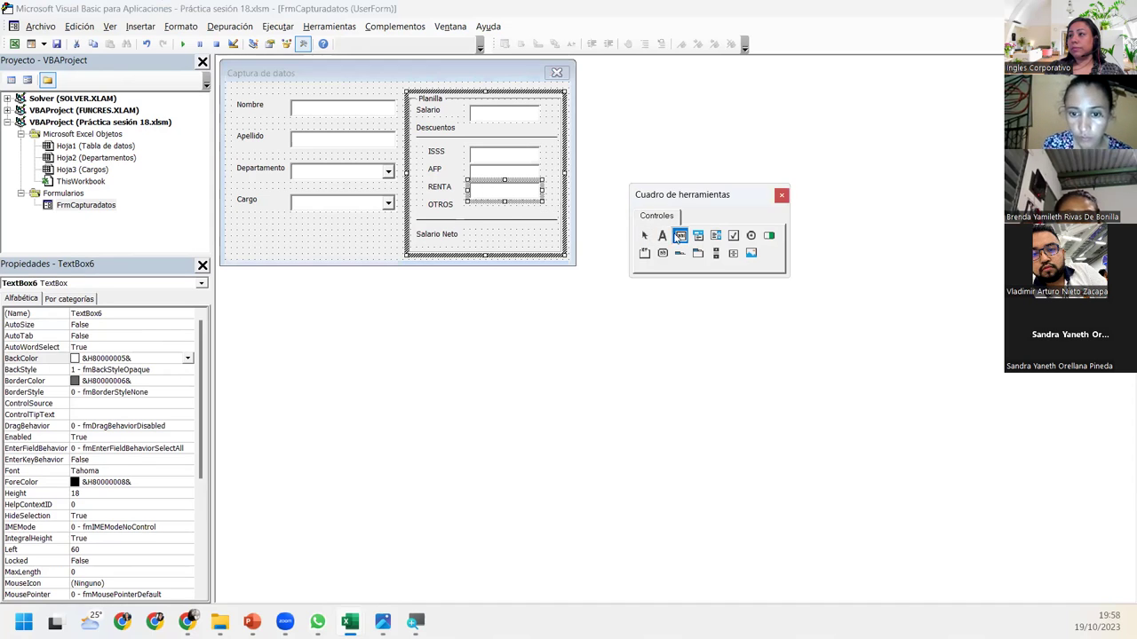
click(468, 211)
drag(500, 220, 495, 204)
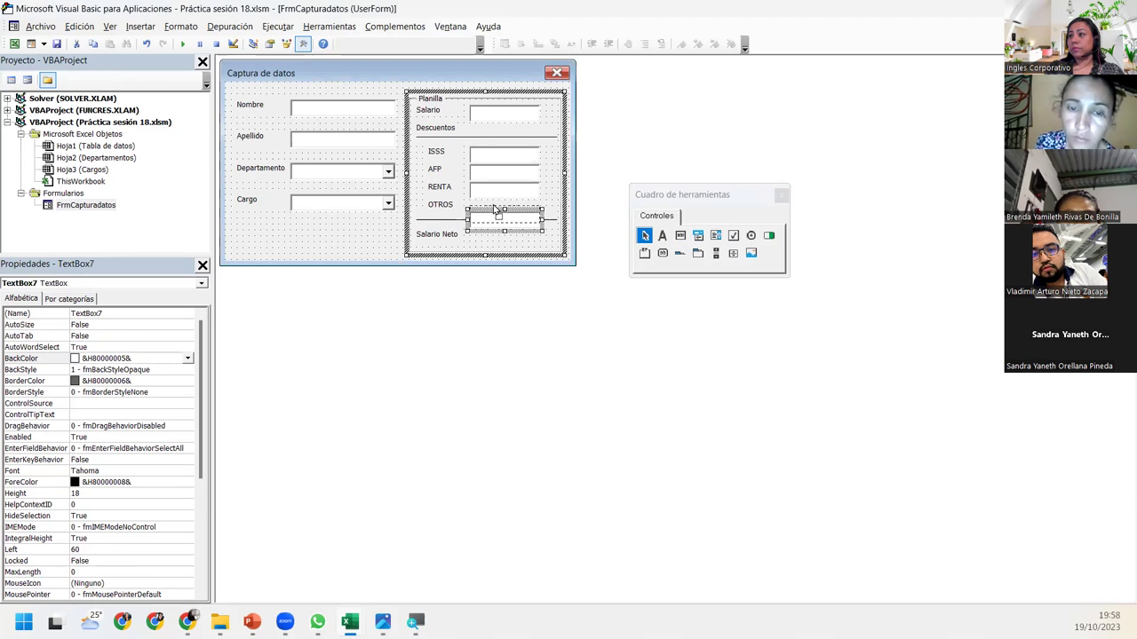
click(551, 155)
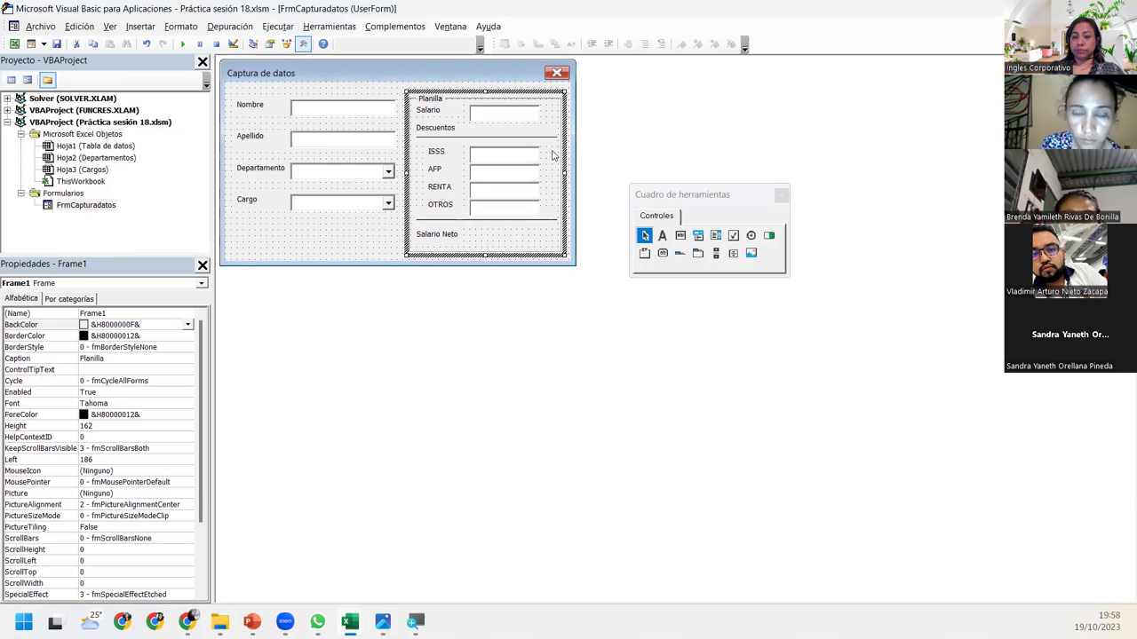
click(549, 217)
click(553, 199)
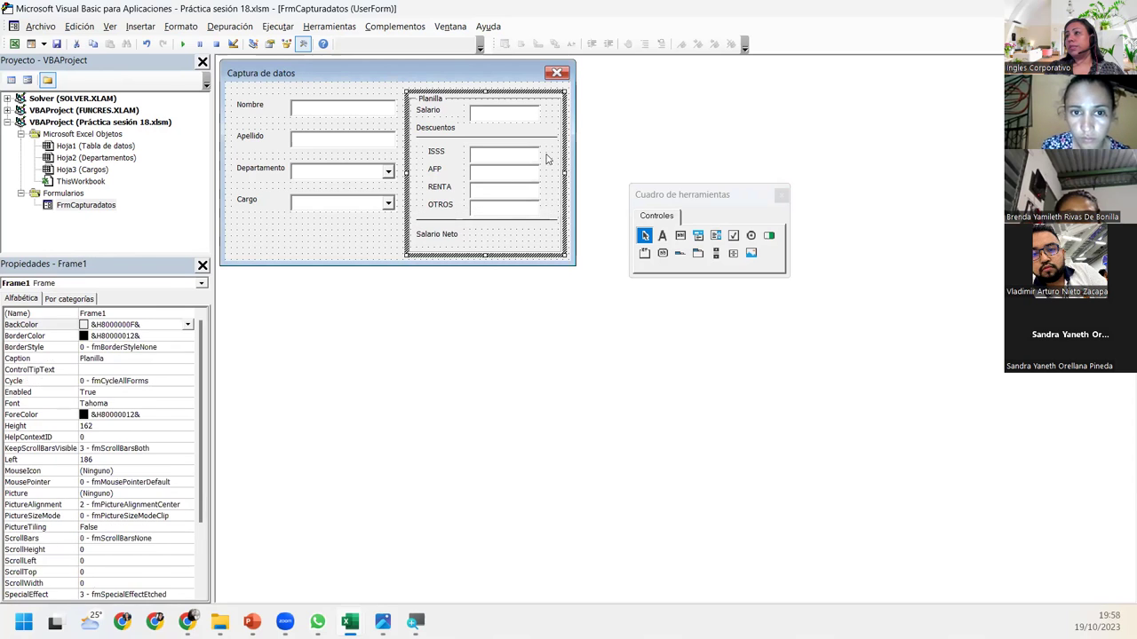
Select the ISSS, AFP, RENTA and OTROS text boxes together and narrow them to a shared right edge.
drag(545, 153, 513, 195)
drag(493, 209, 541, 180)
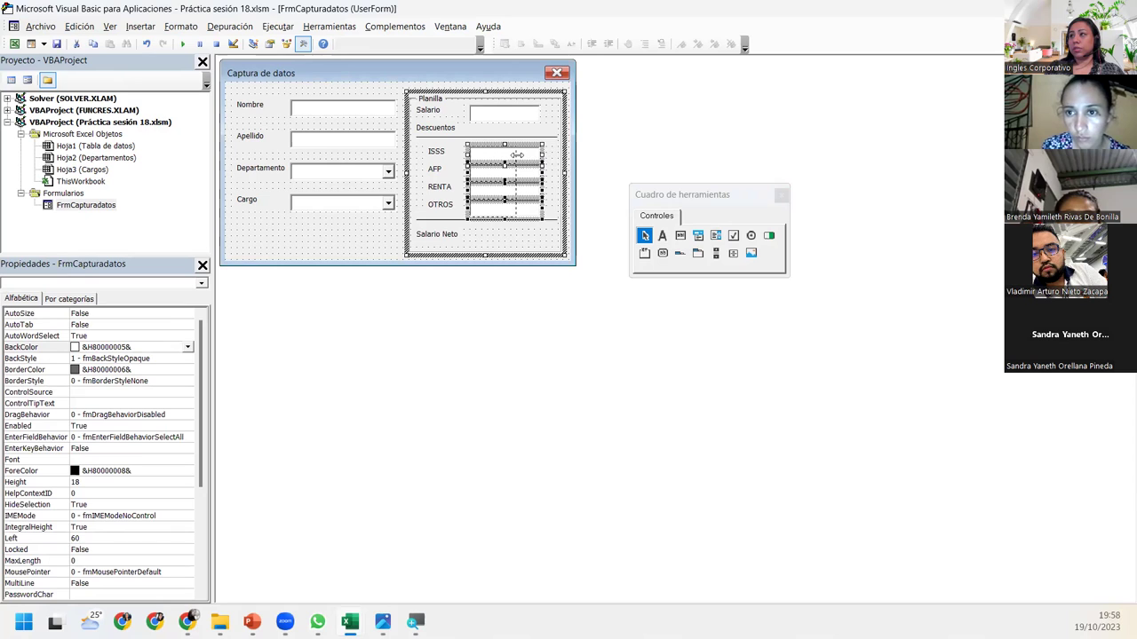
drag(527, 155, 522, 154)
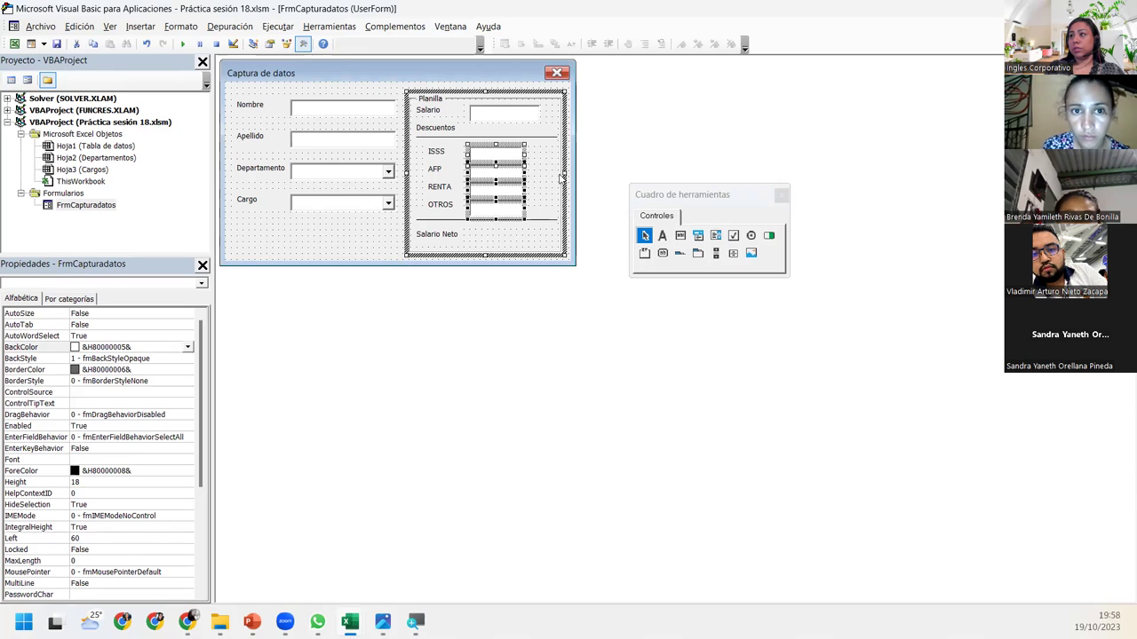
click(522, 256)
click(529, 250)
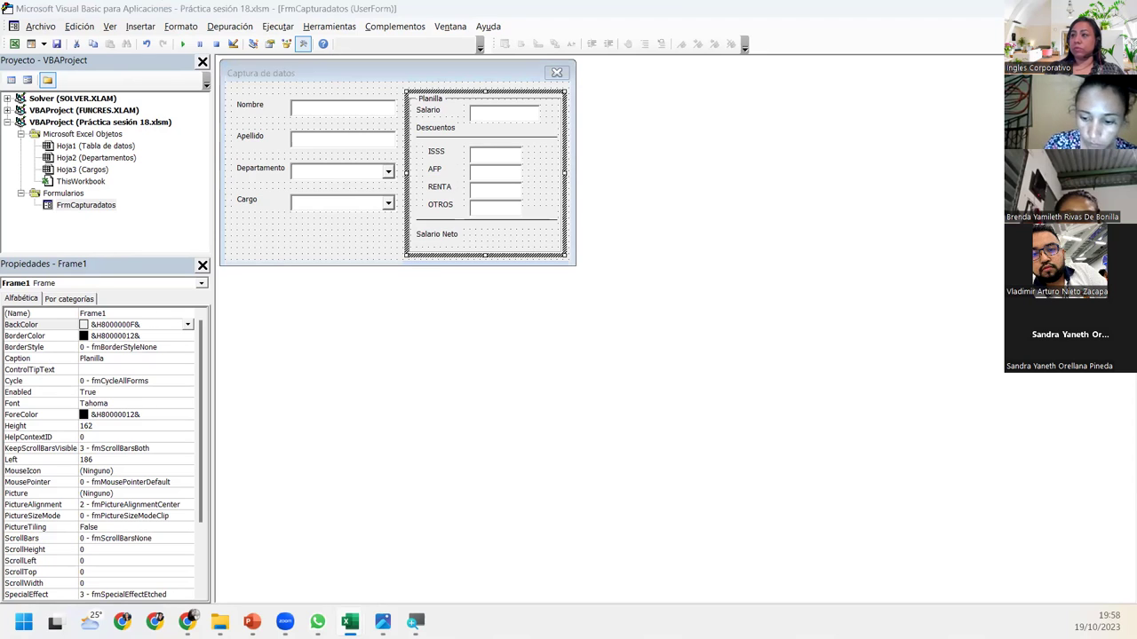
Draw a net-salary text box beside the Salario Neto label.
click(627, 332)
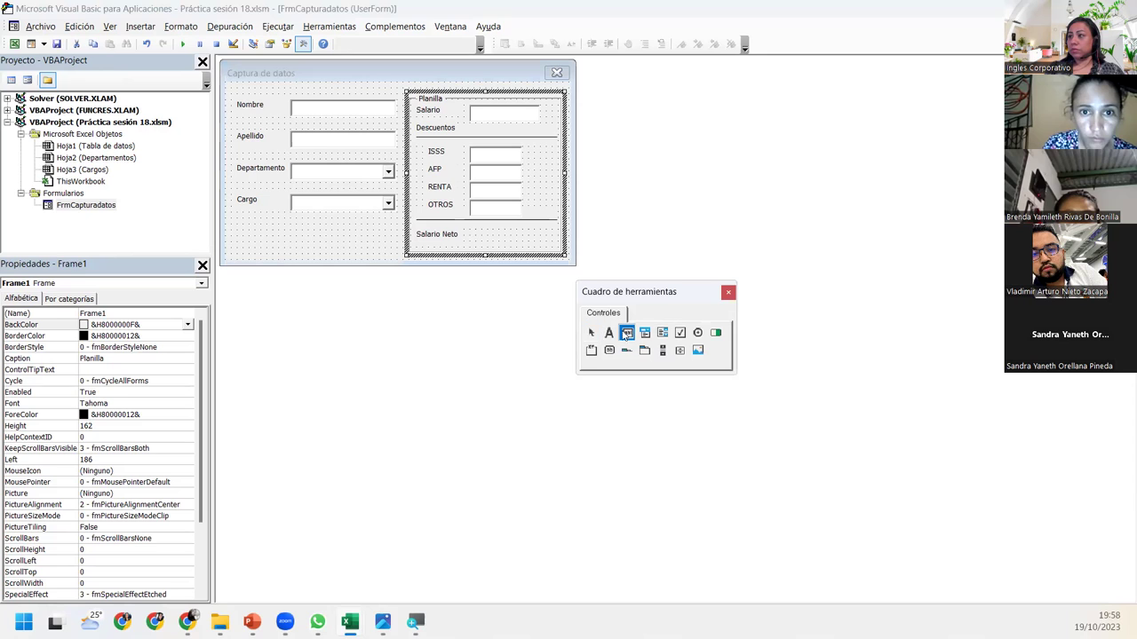
click(468, 229)
click(547, 236)
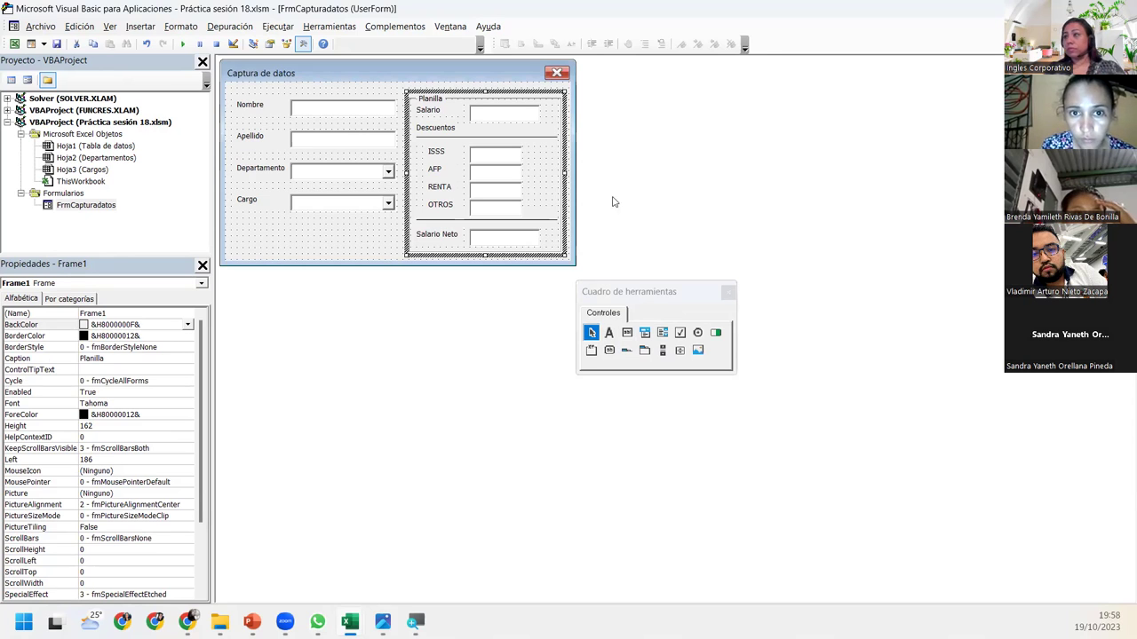
Try narrowing the Salario Neto text box, then undo both the Salario Neto and Salario resizes.
click(499, 113)
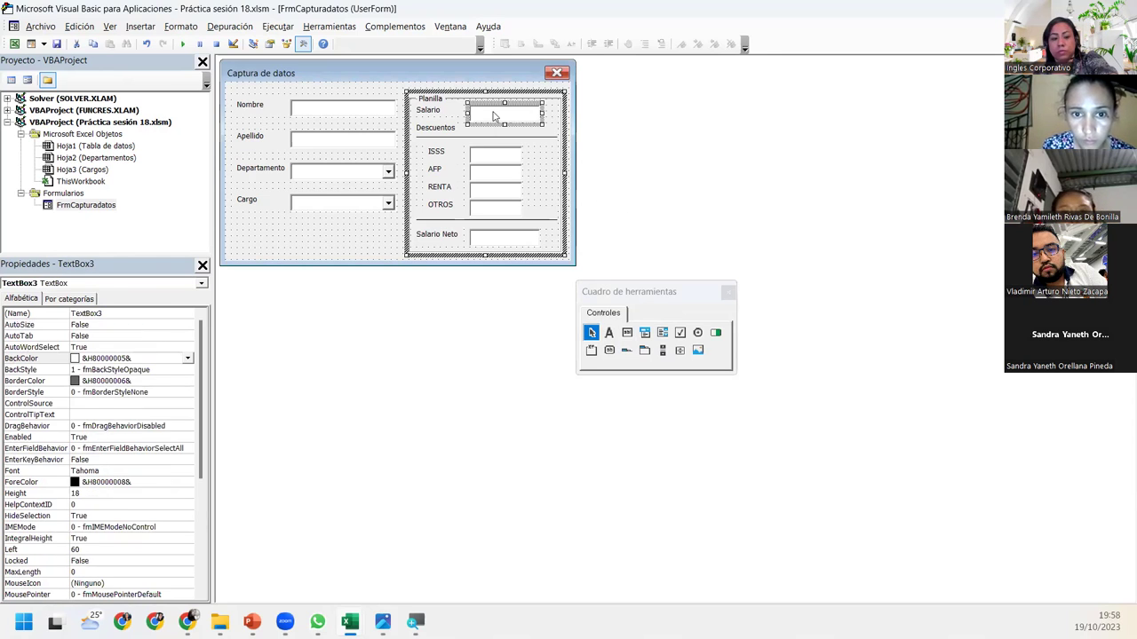
drag(531, 249, 520, 97)
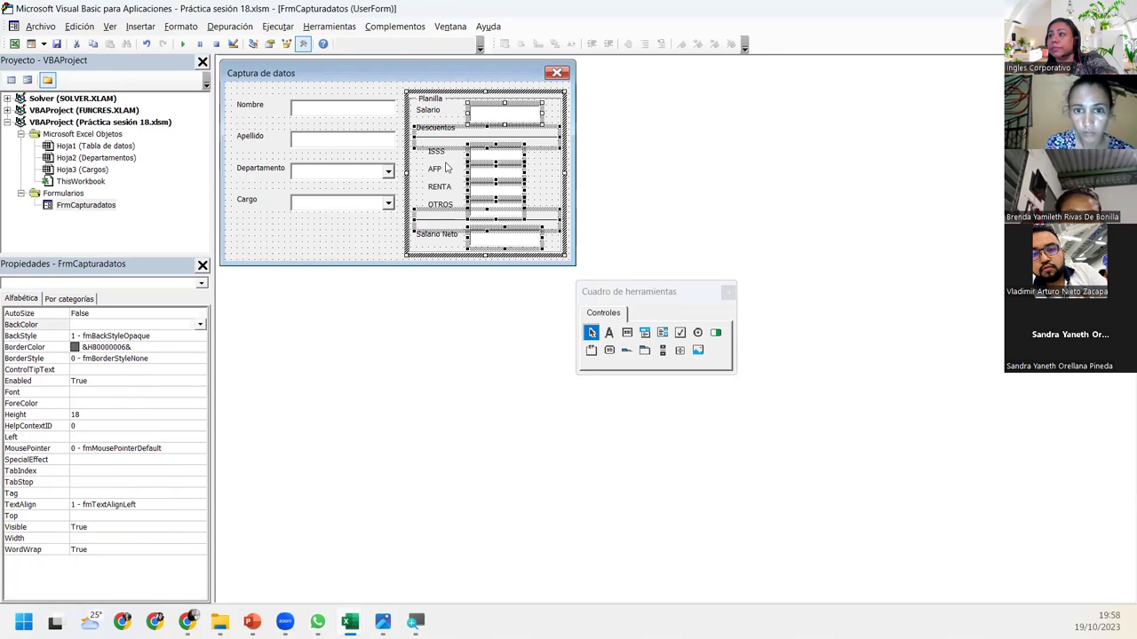
click(383, 233)
click(506, 129)
click(539, 113)
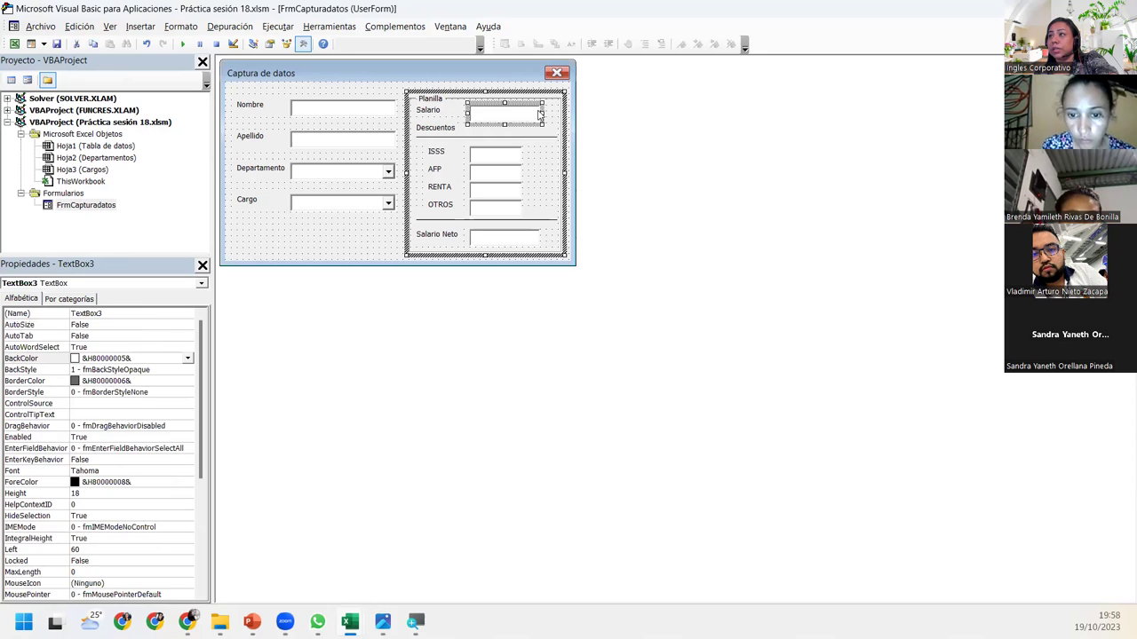
click(521, 240)
drag(526, 237, 524, 237)
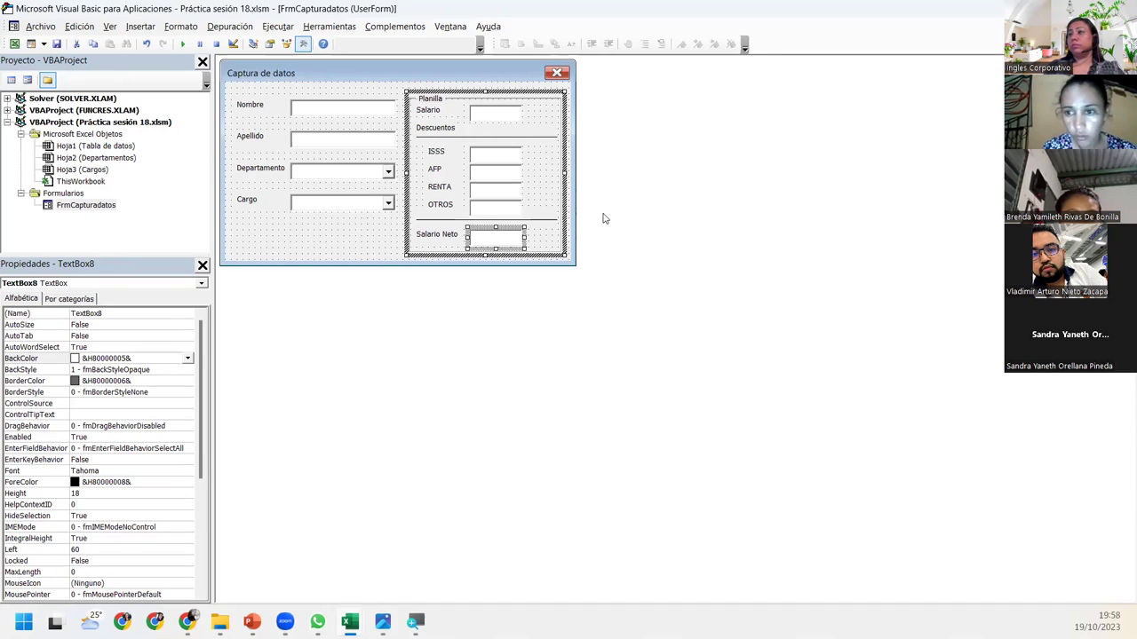
click(146, 44)
click(145, 43)
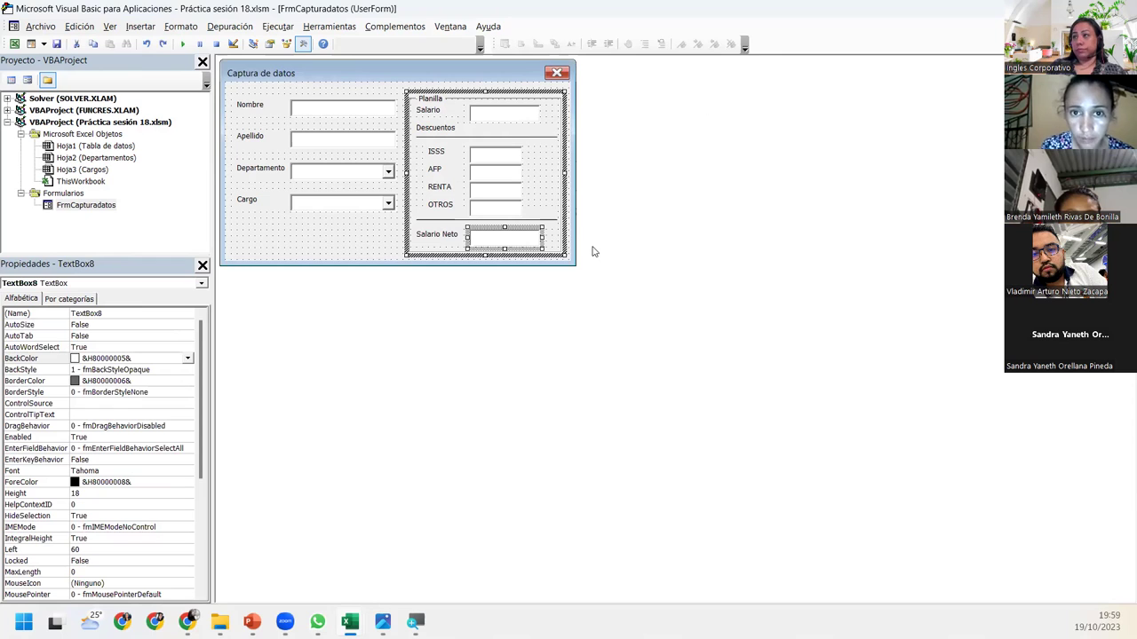
click(382, 242)
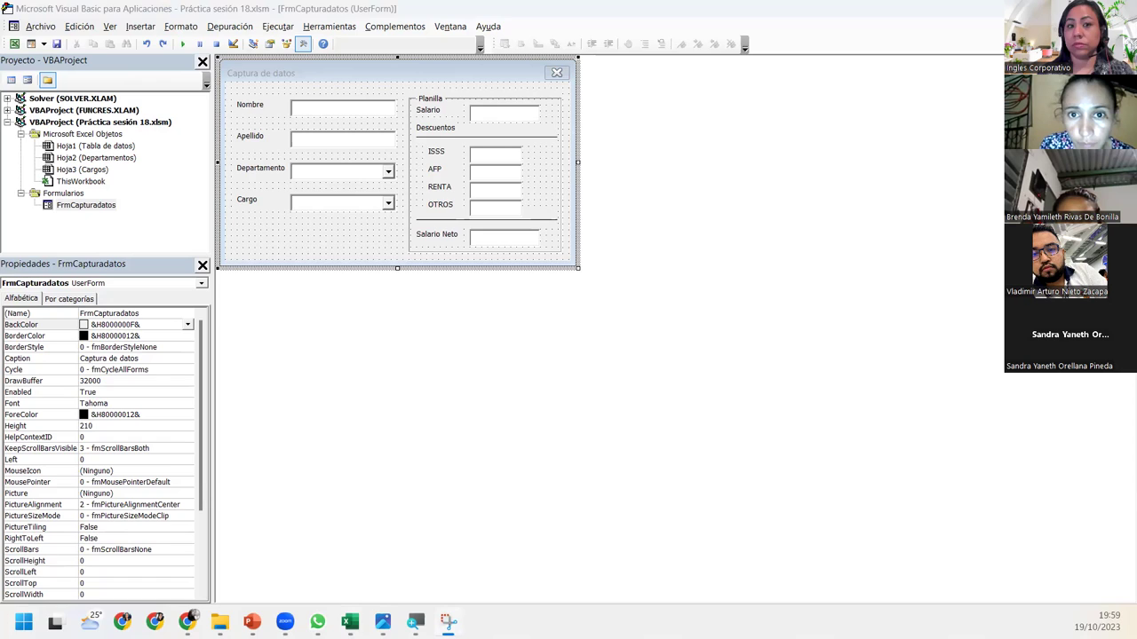
Snip the Captura de datos form, save the Práctica sesión 18 workbook, and show the CIERRE Y CONCLUSIONES slide.
key(super+shift+s)
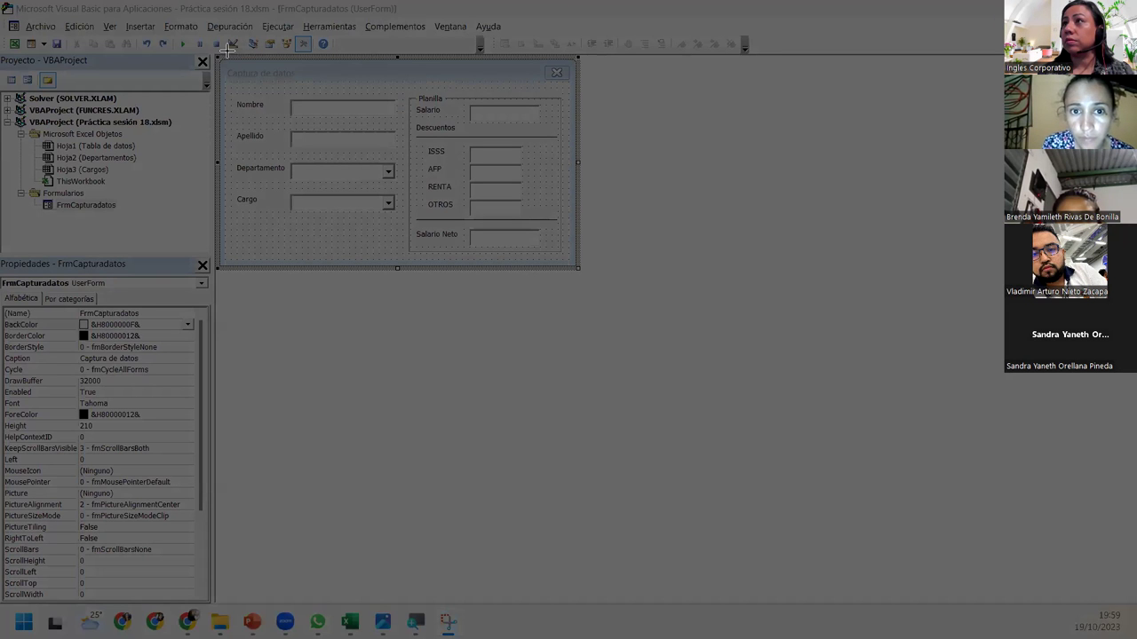
drag(216, 52, 587, 271)
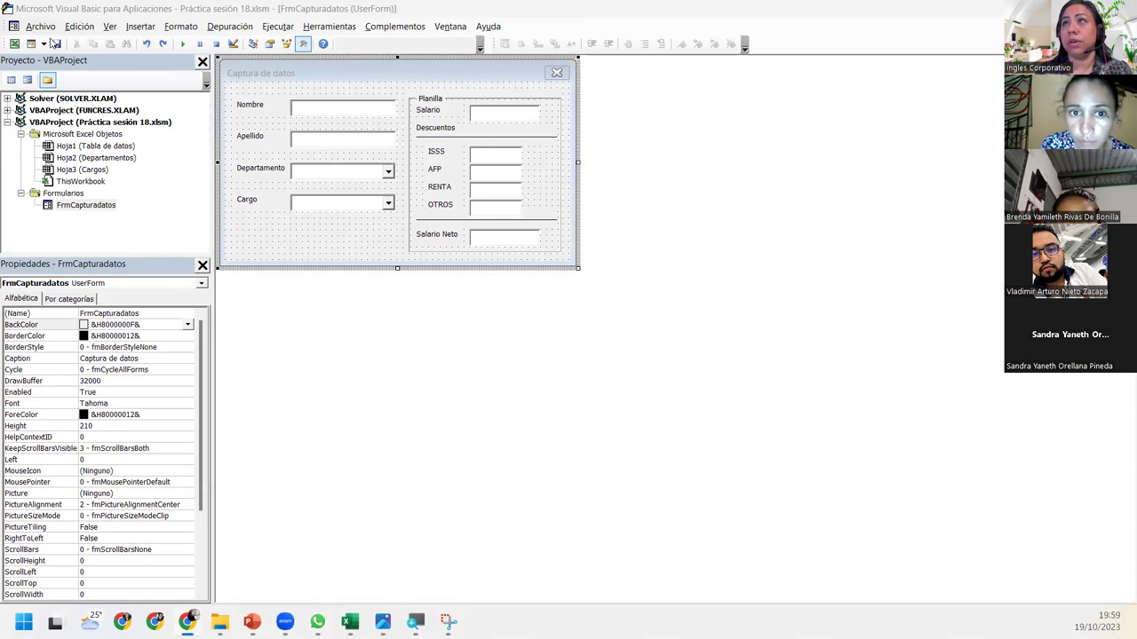
click(56, 44)
click(56, 44)
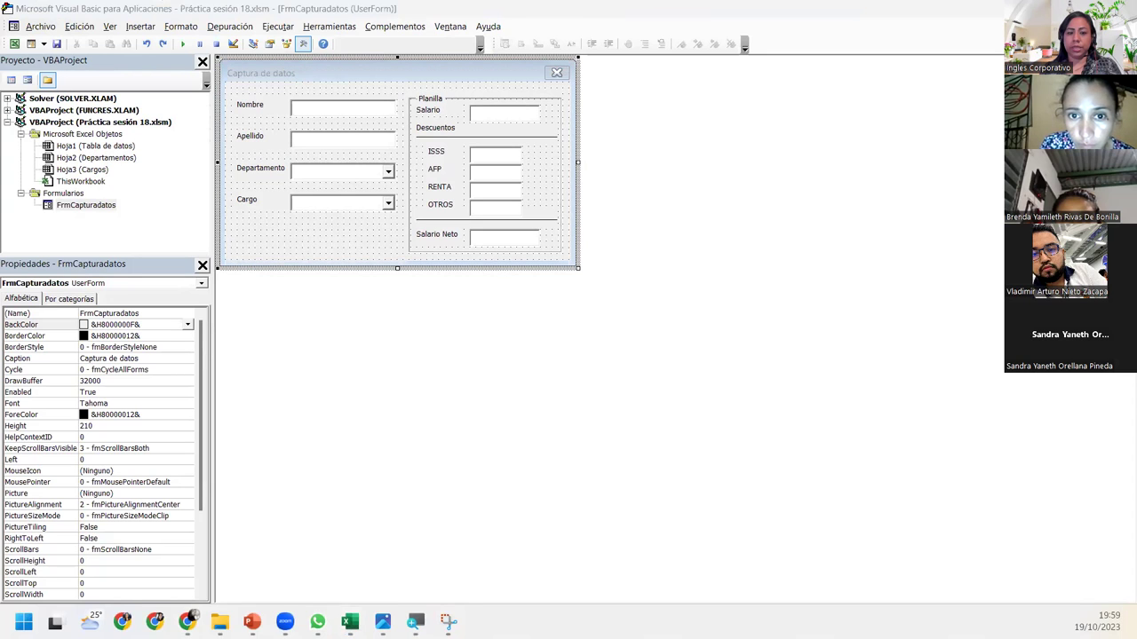
key(Right)
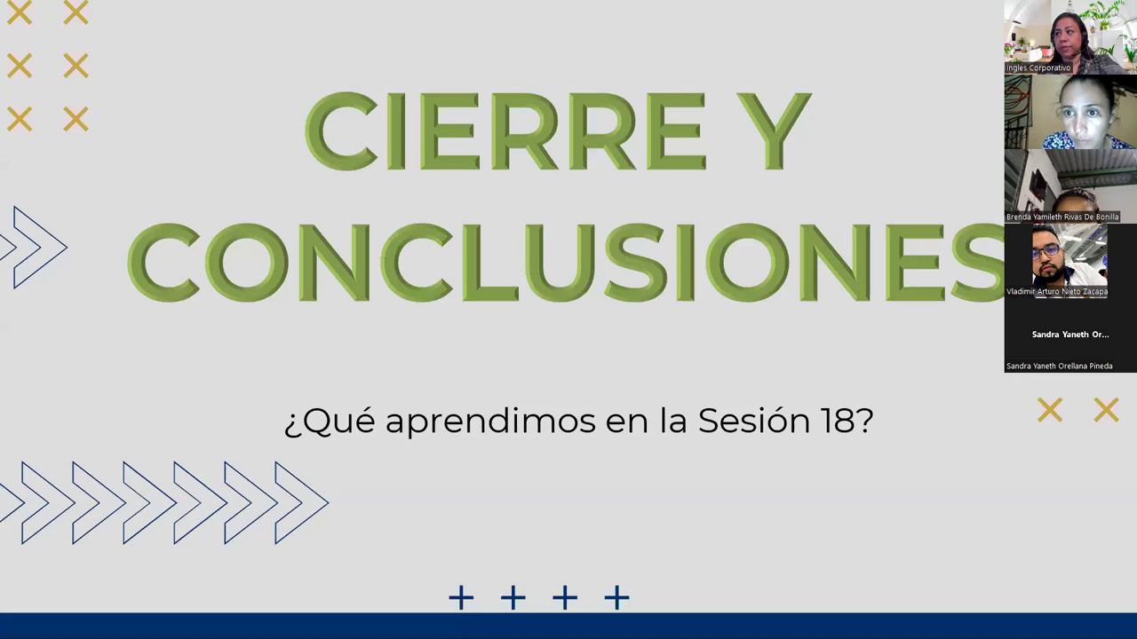